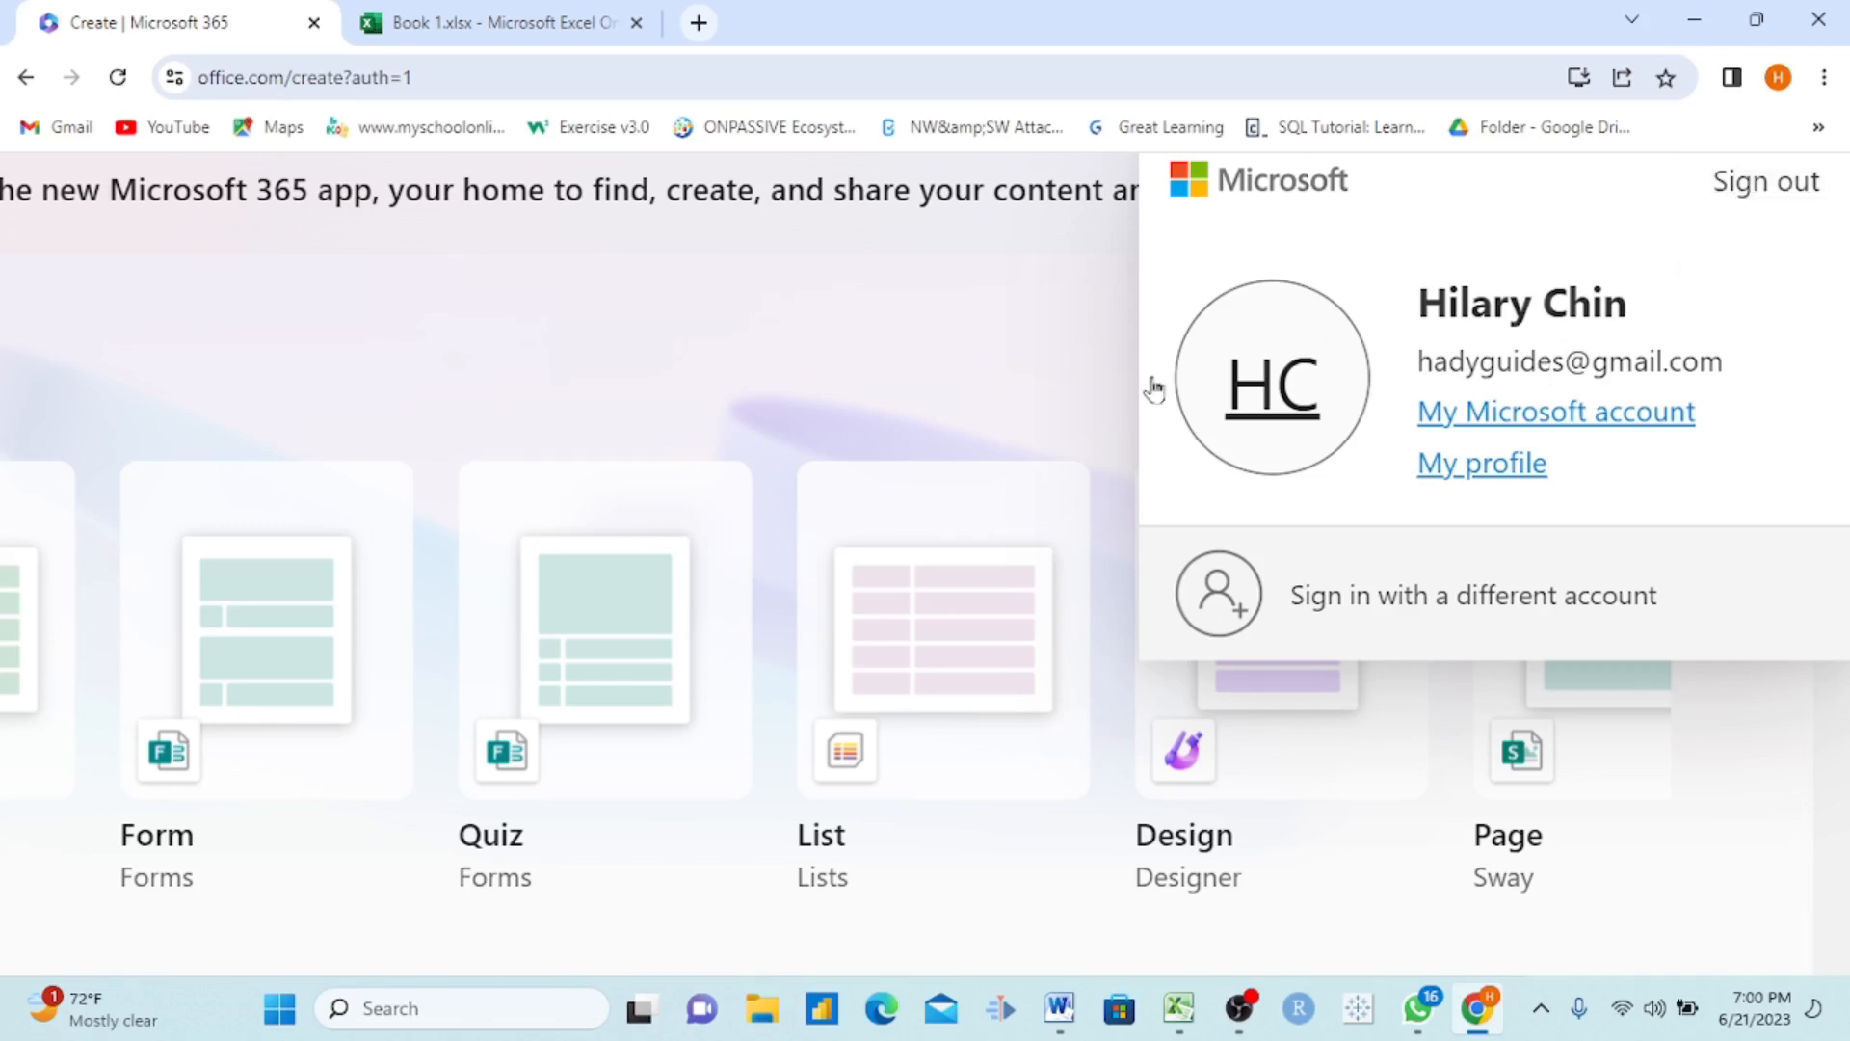
# Step: Dismiss the account pop-up on the Microsoft 365 page and switch to the open Book 1 workbook
pyautogui.click(1028, 365)
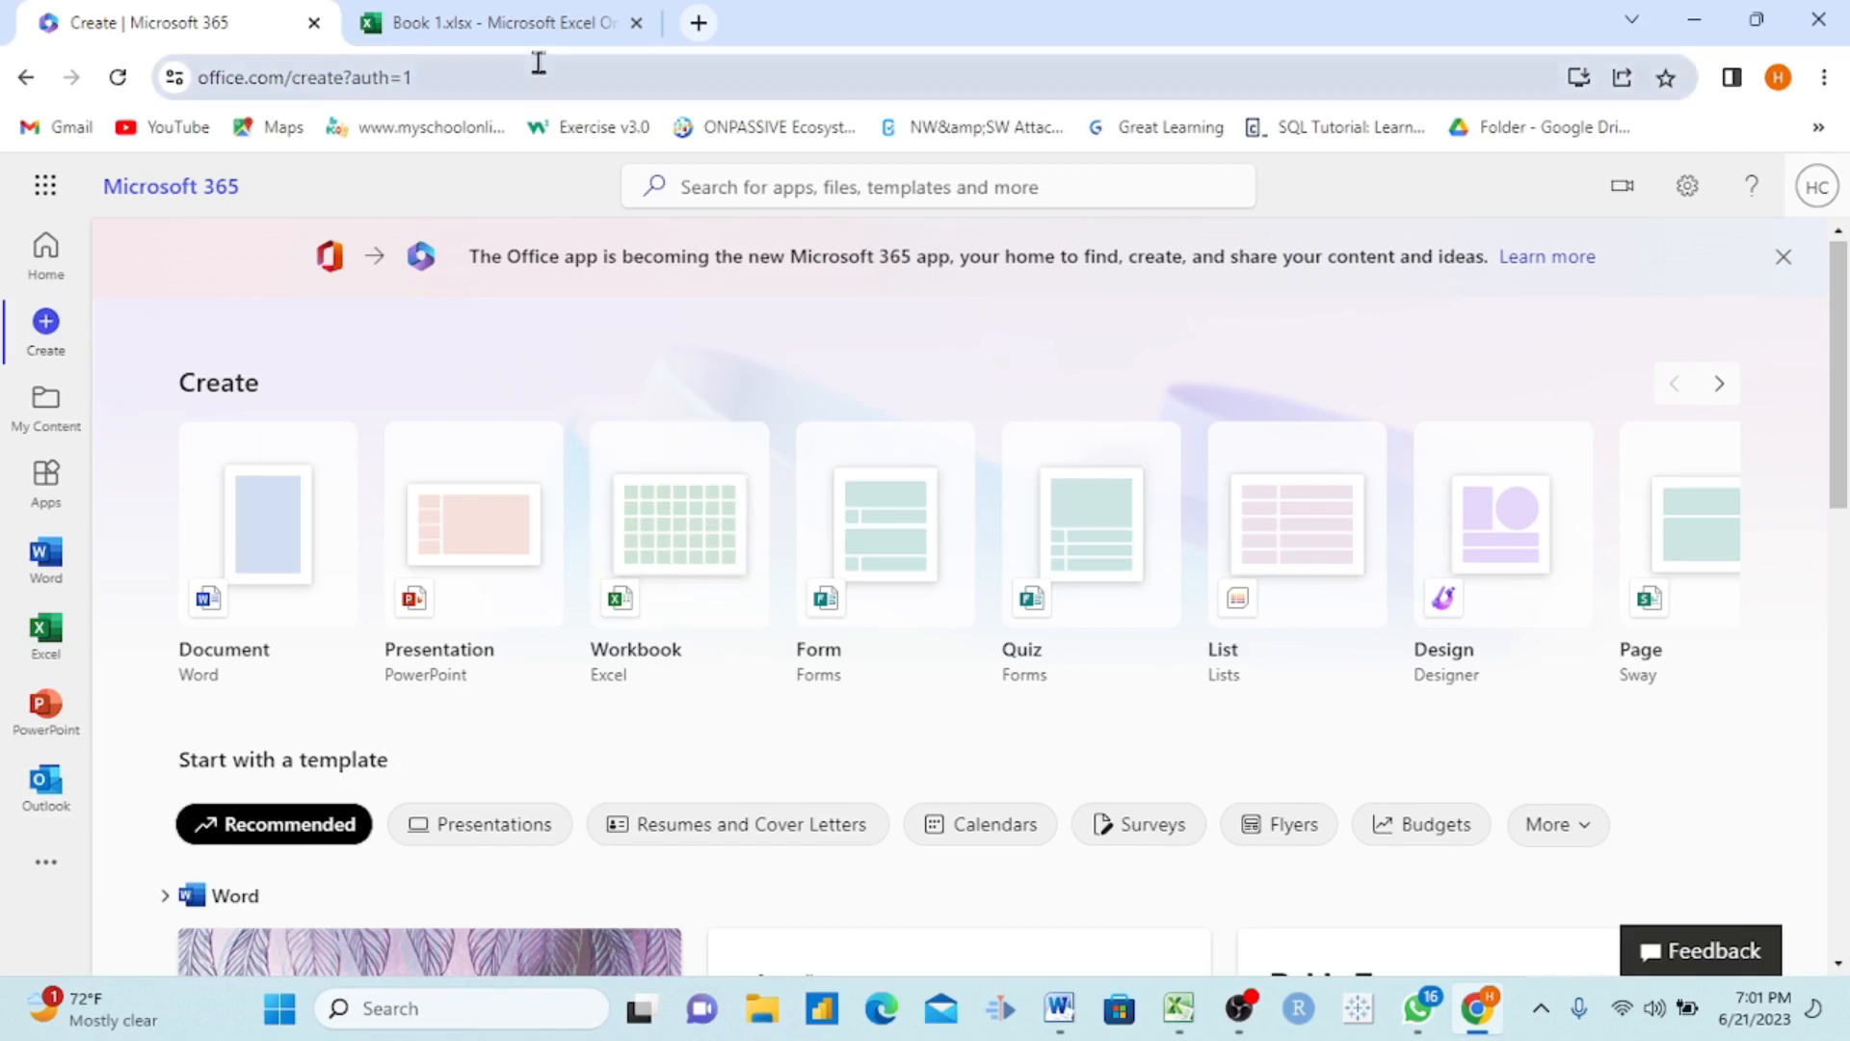
pyautogui.click(521, 35)
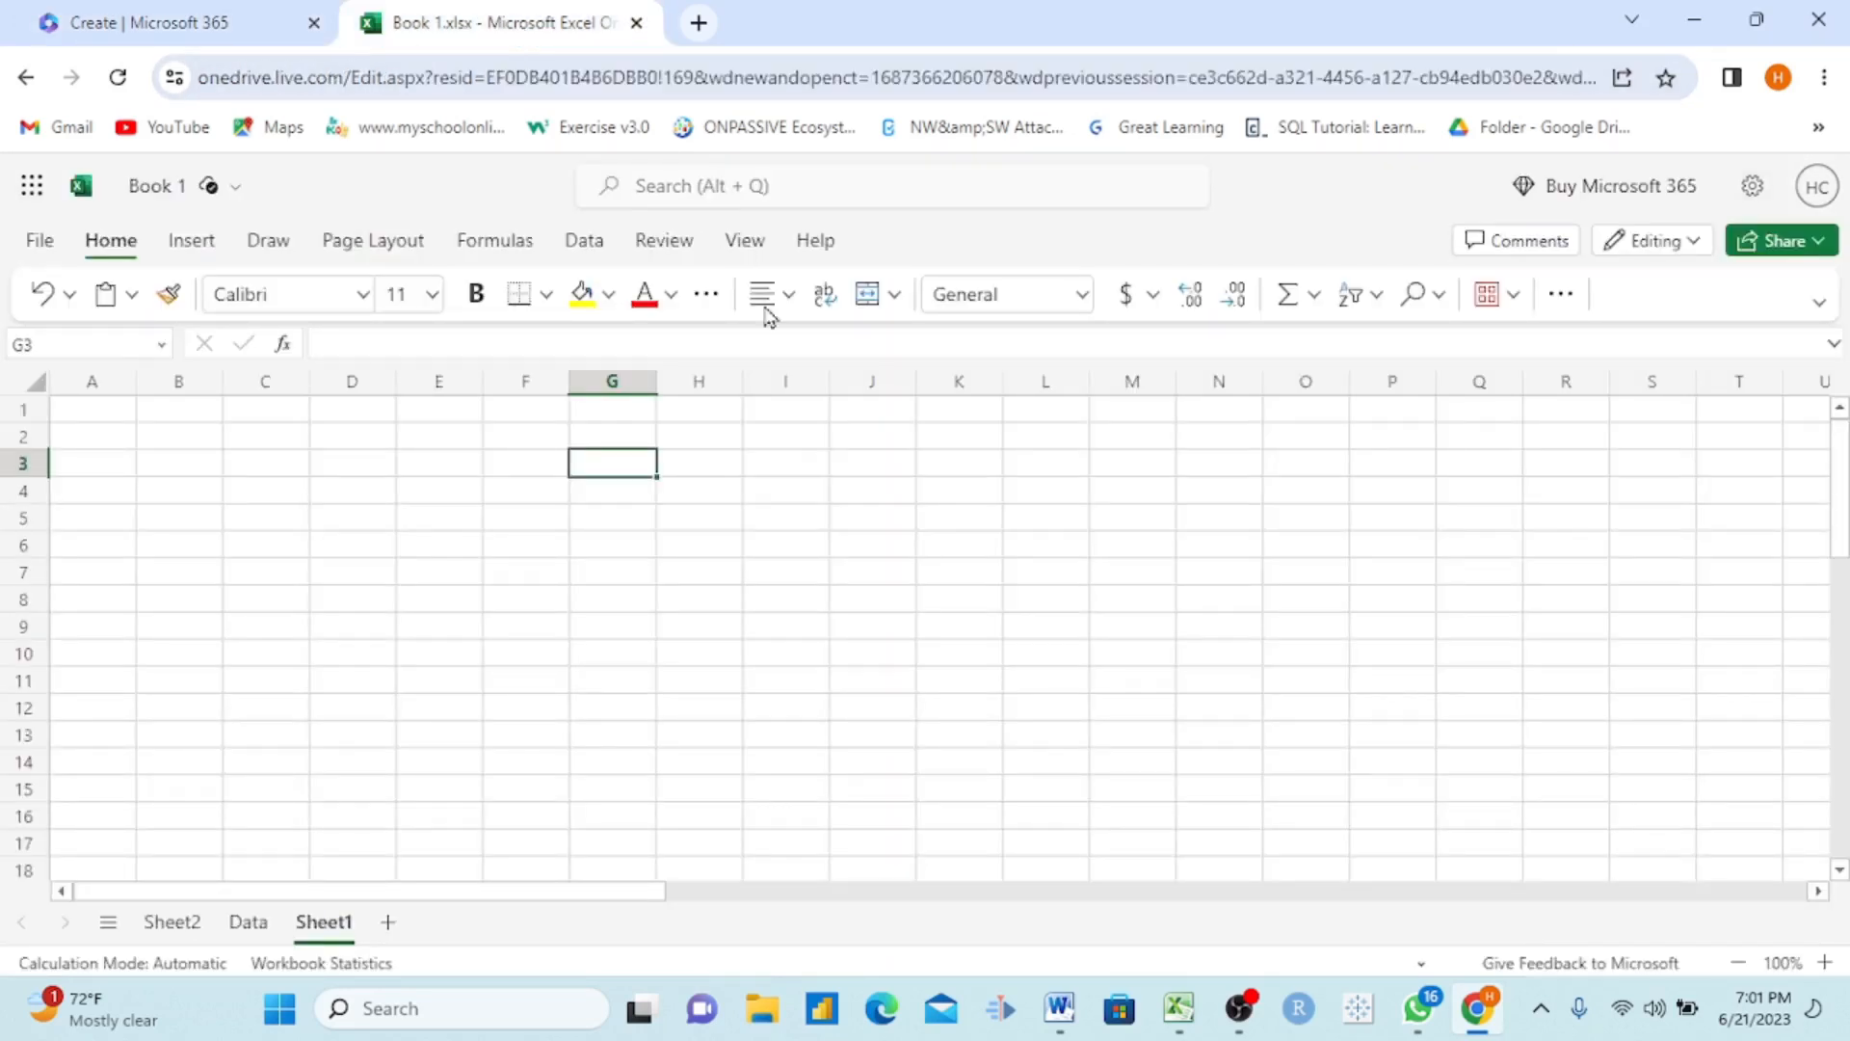
pyautogui.scroll(-1, 825, 550)
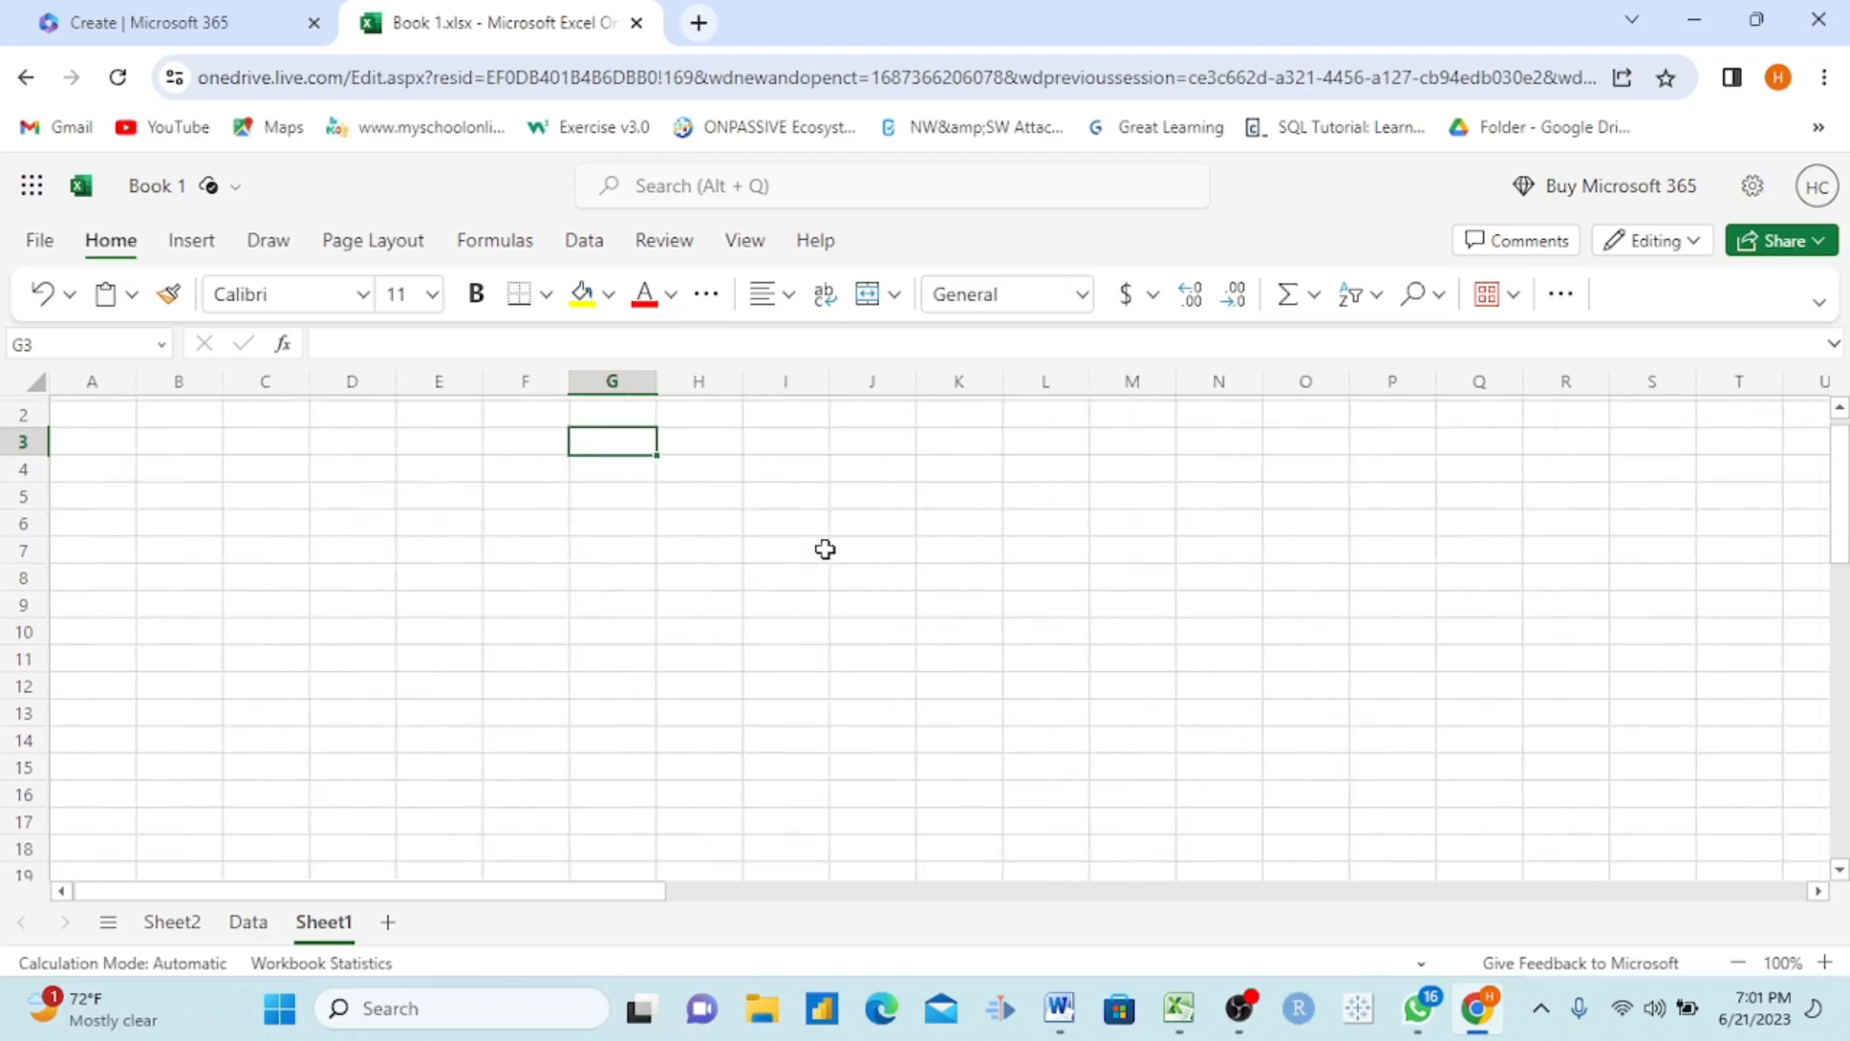
pyautogui.scroll(1, 826, 549)
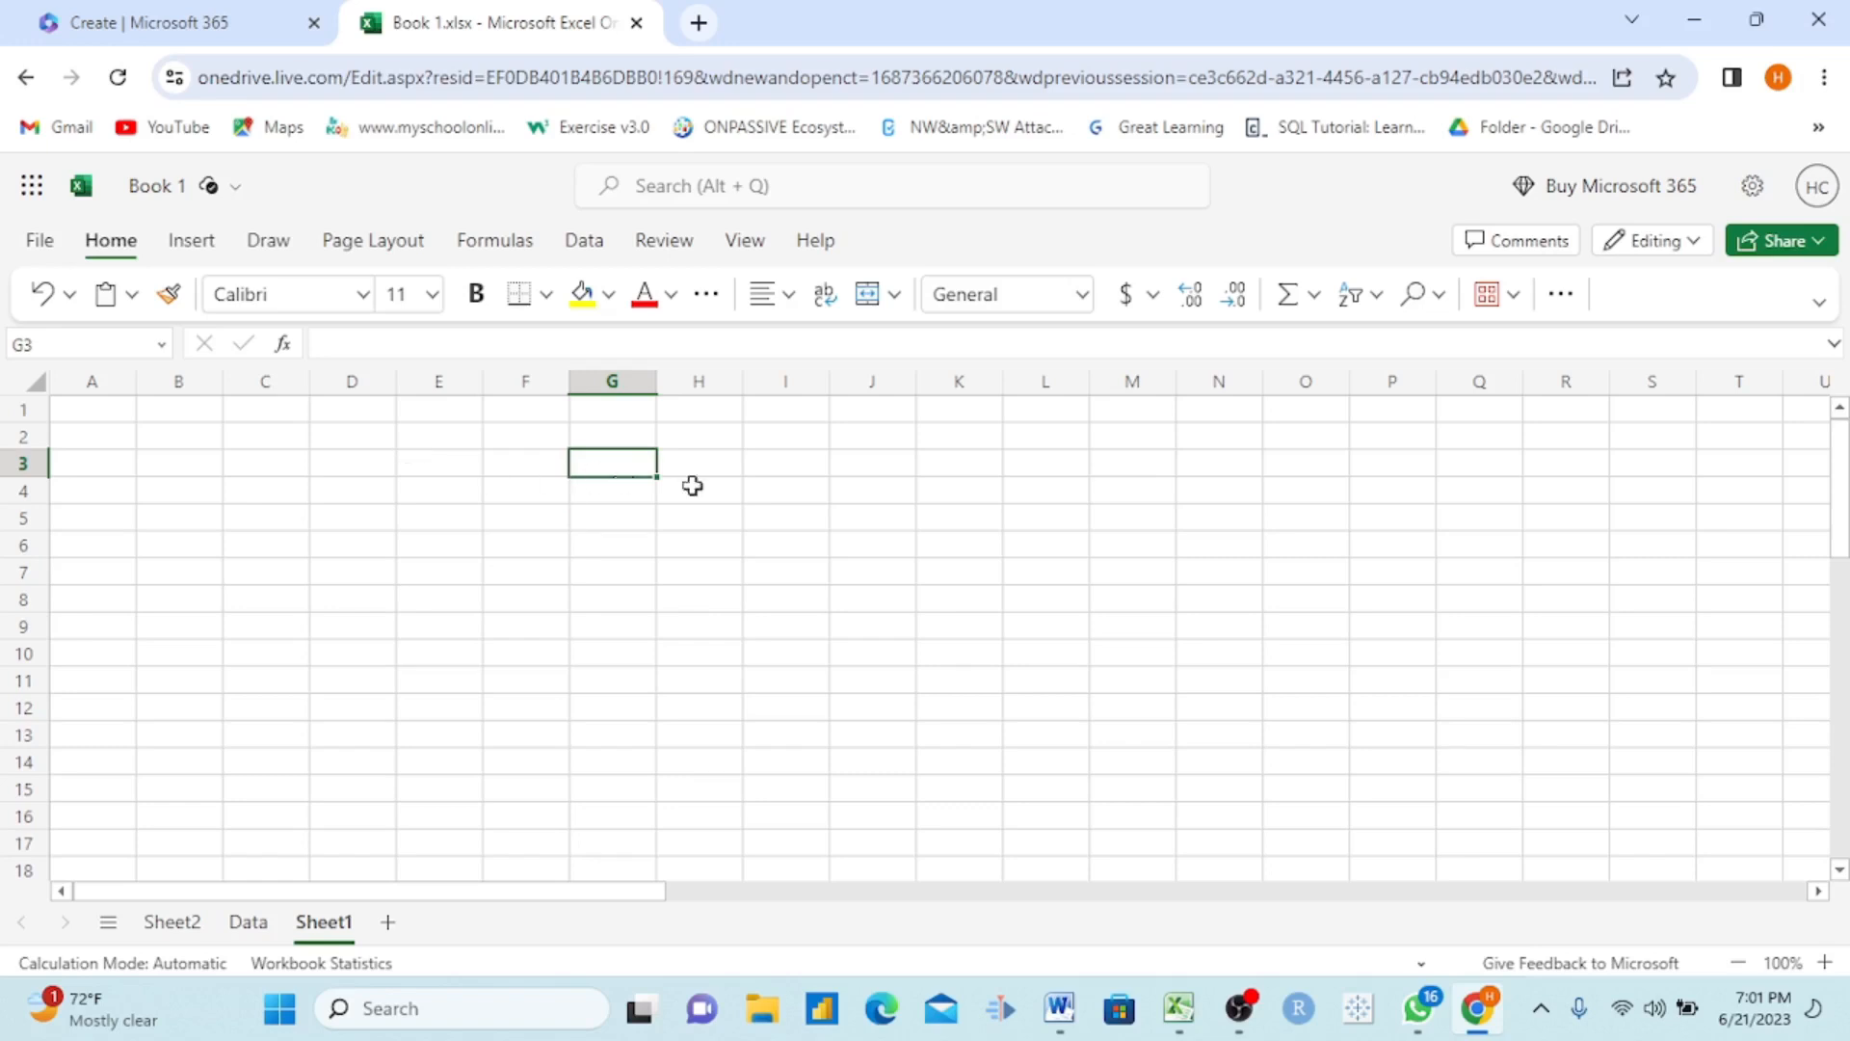
# Step: Select the single cells I4, D5, E4 and F4 one after another on Sheet1
pyautogui.click(804, 493)
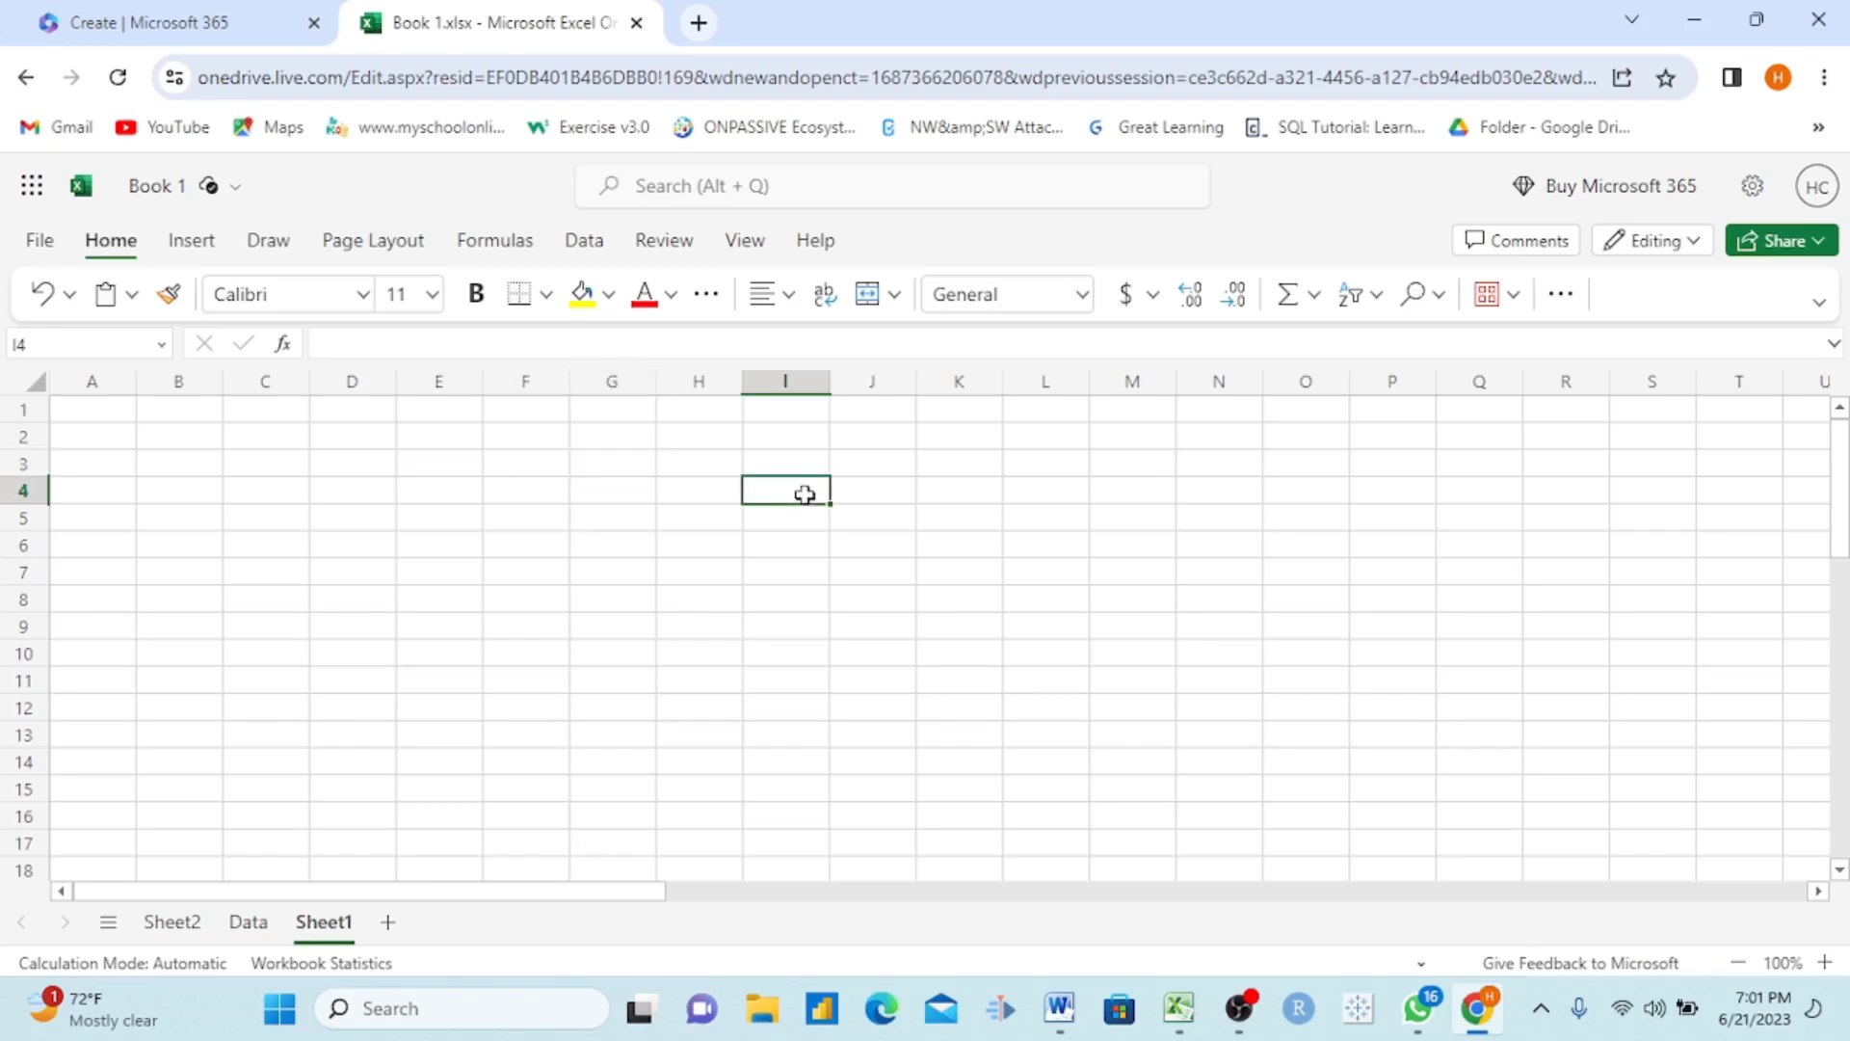
pyautogui.click(392, 508)
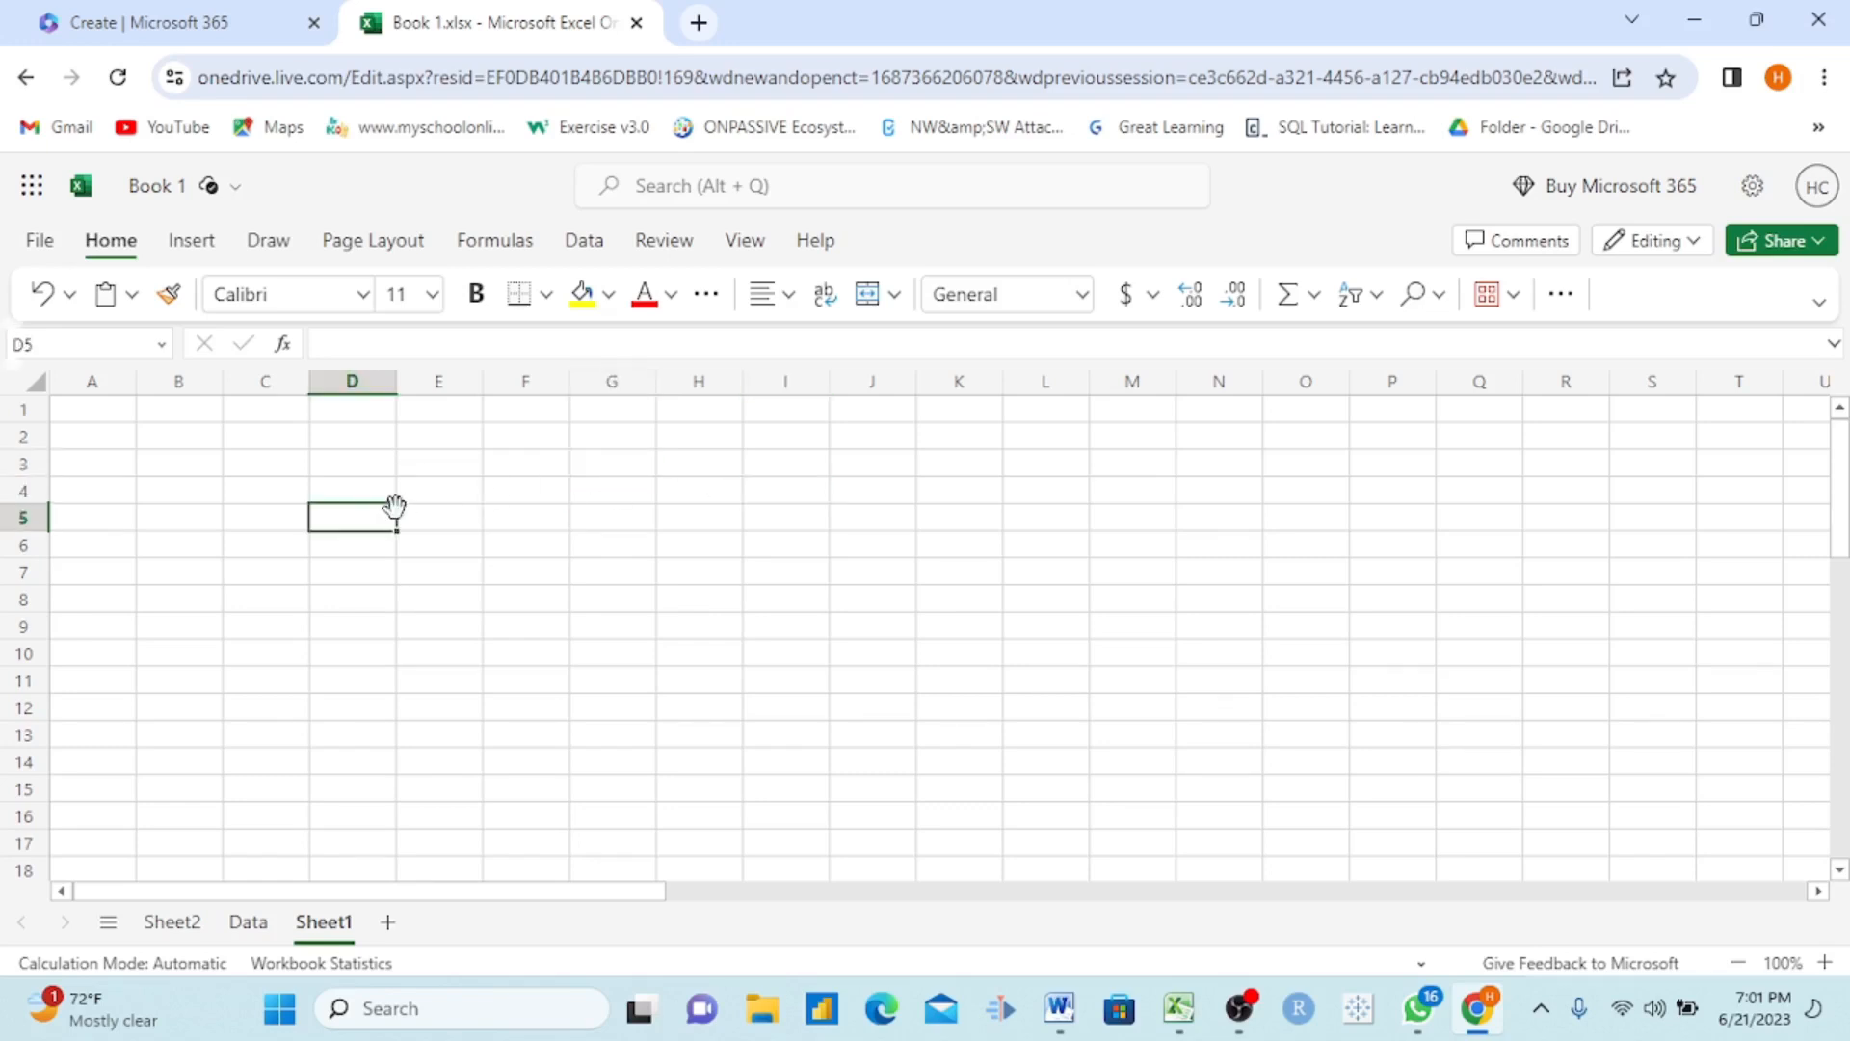
pyautogui.click(443, 493)
pyautogui.click(529, 484)
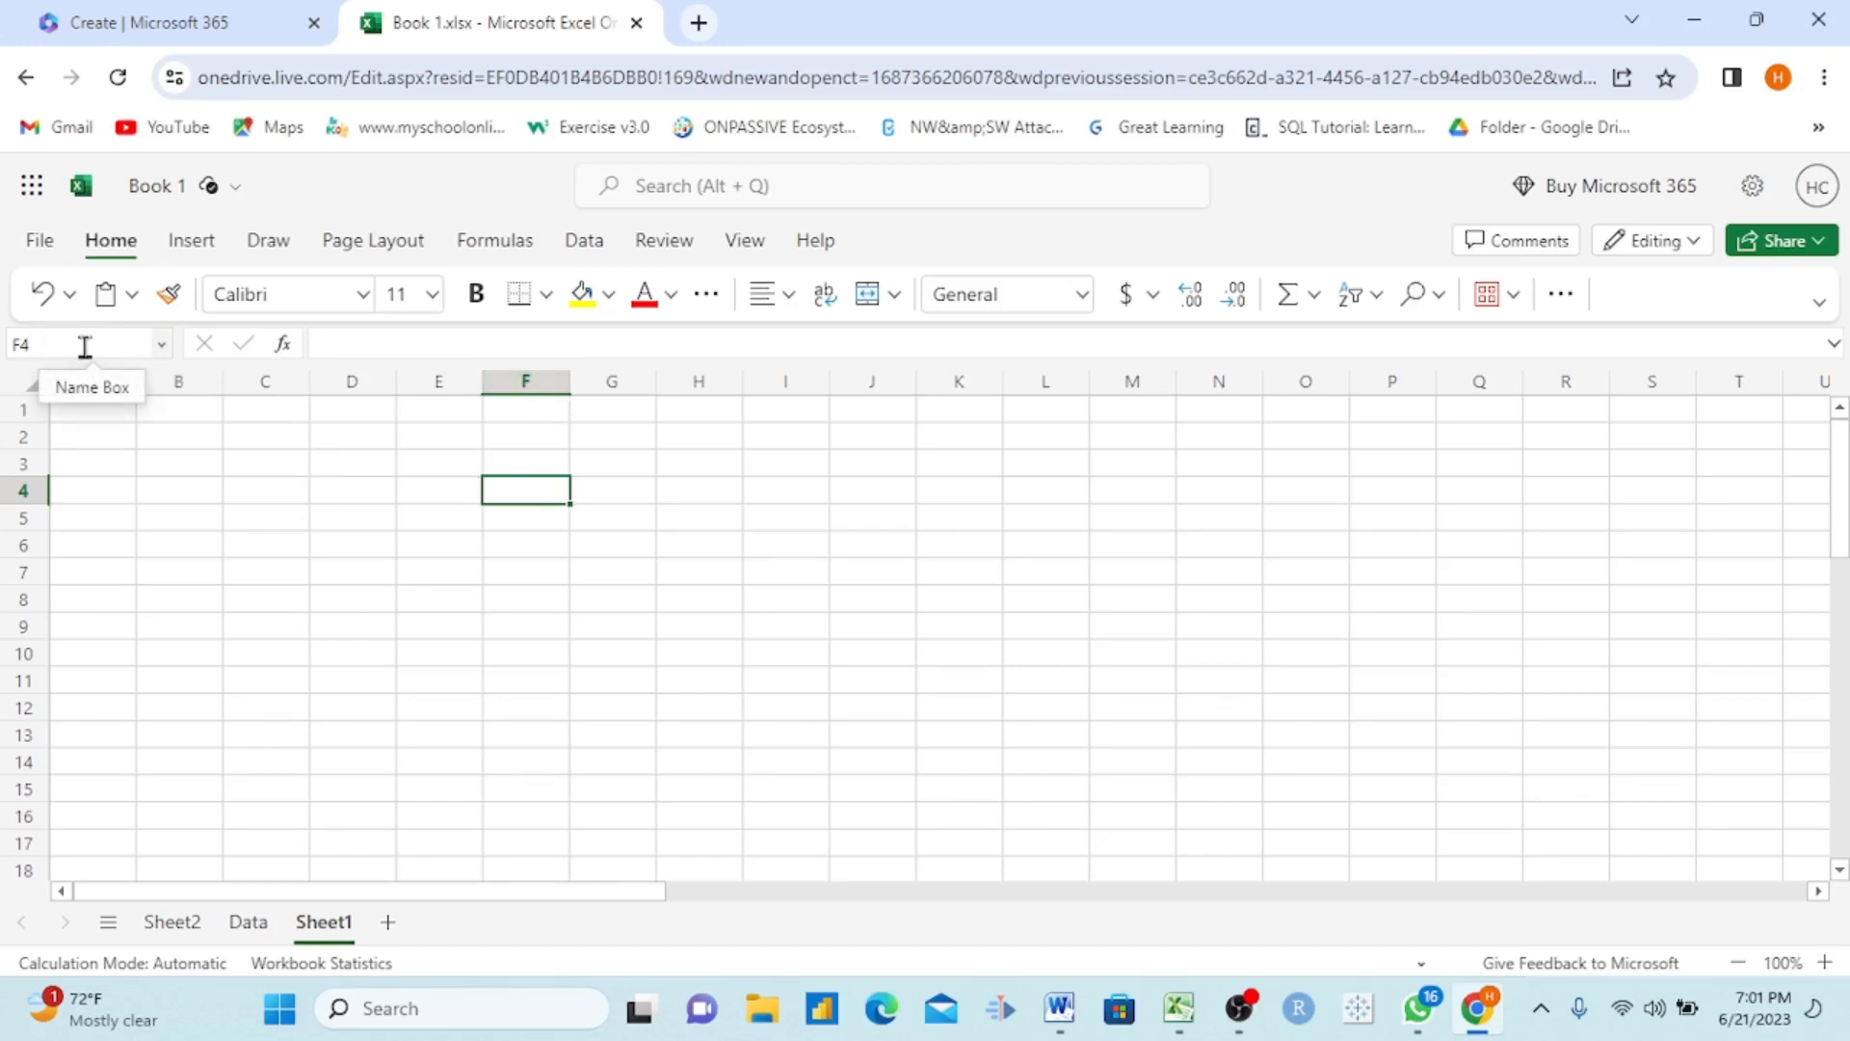
# Step: Select all of column F, all of row 4 and the range E3:H9 in turn, ending on cell D6
pyautogui.keyDown('ctrl'); pyautogui.scroll(3, 343, 466); pyautogui.keyUp('ctrl')
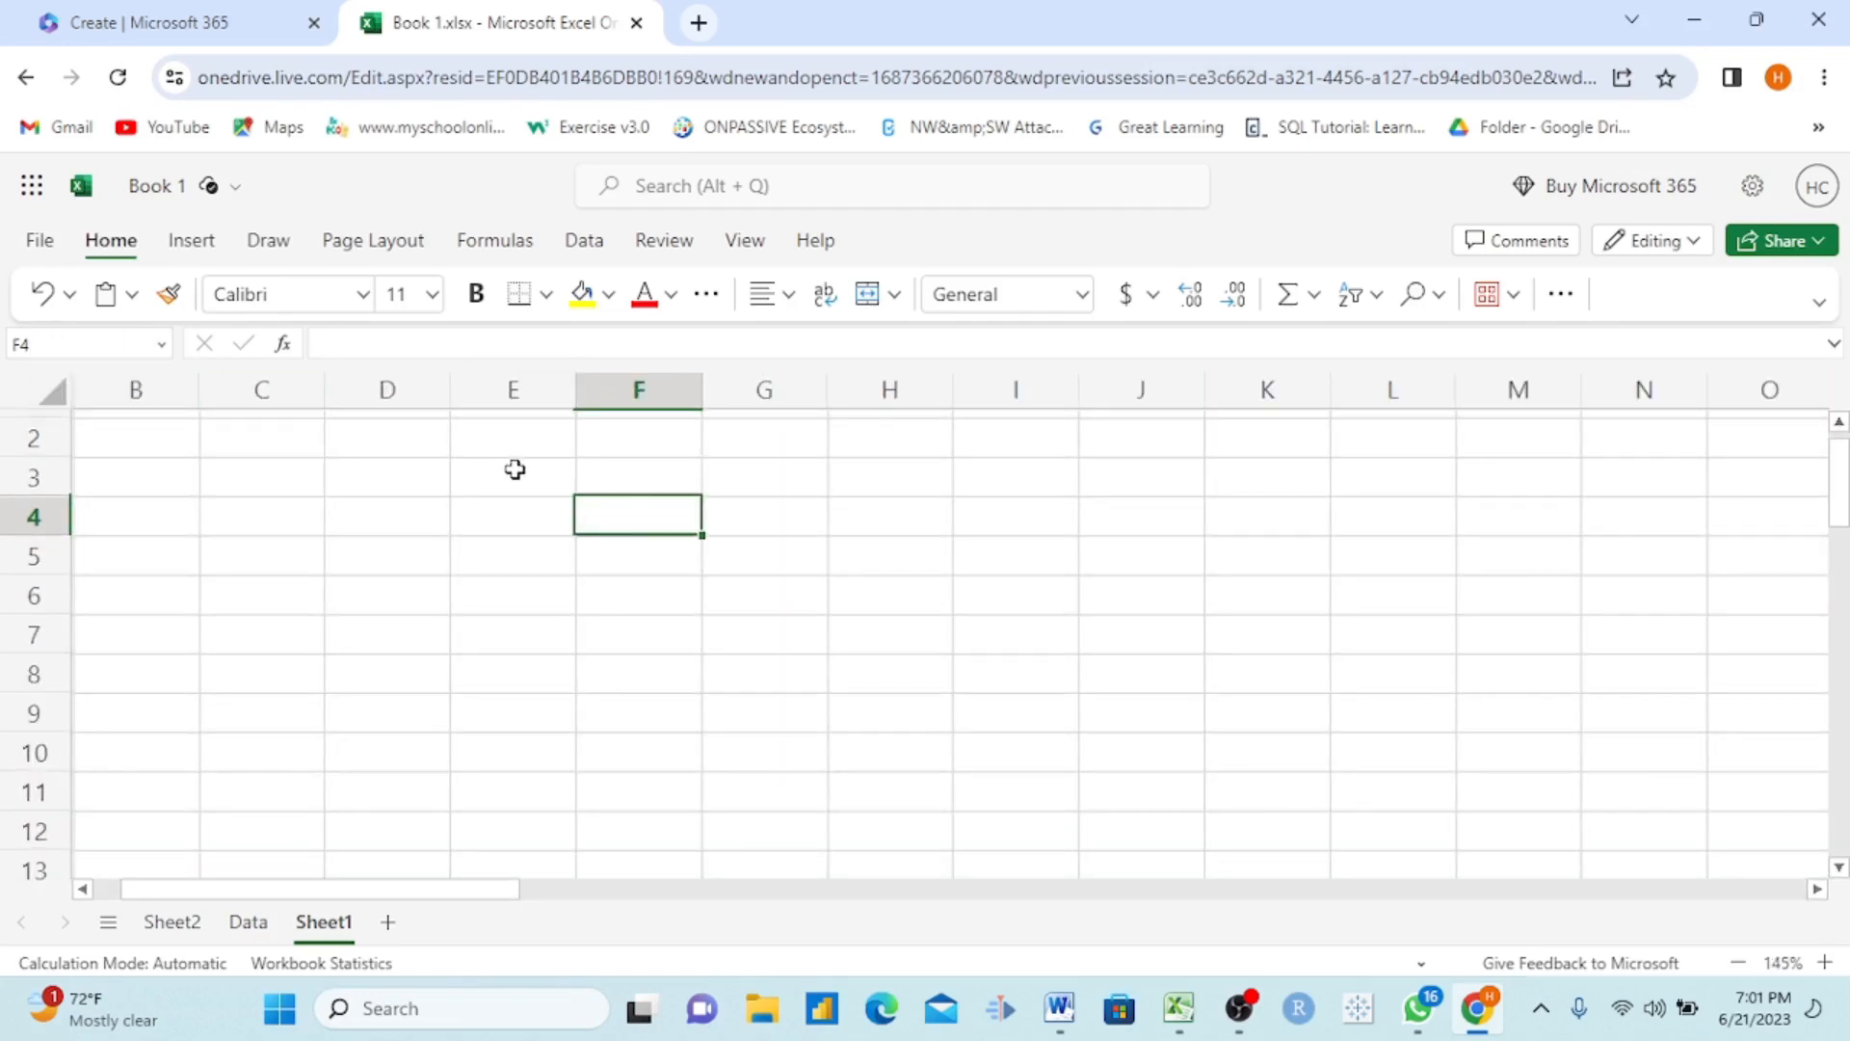
pyautogui.click(635, 391)
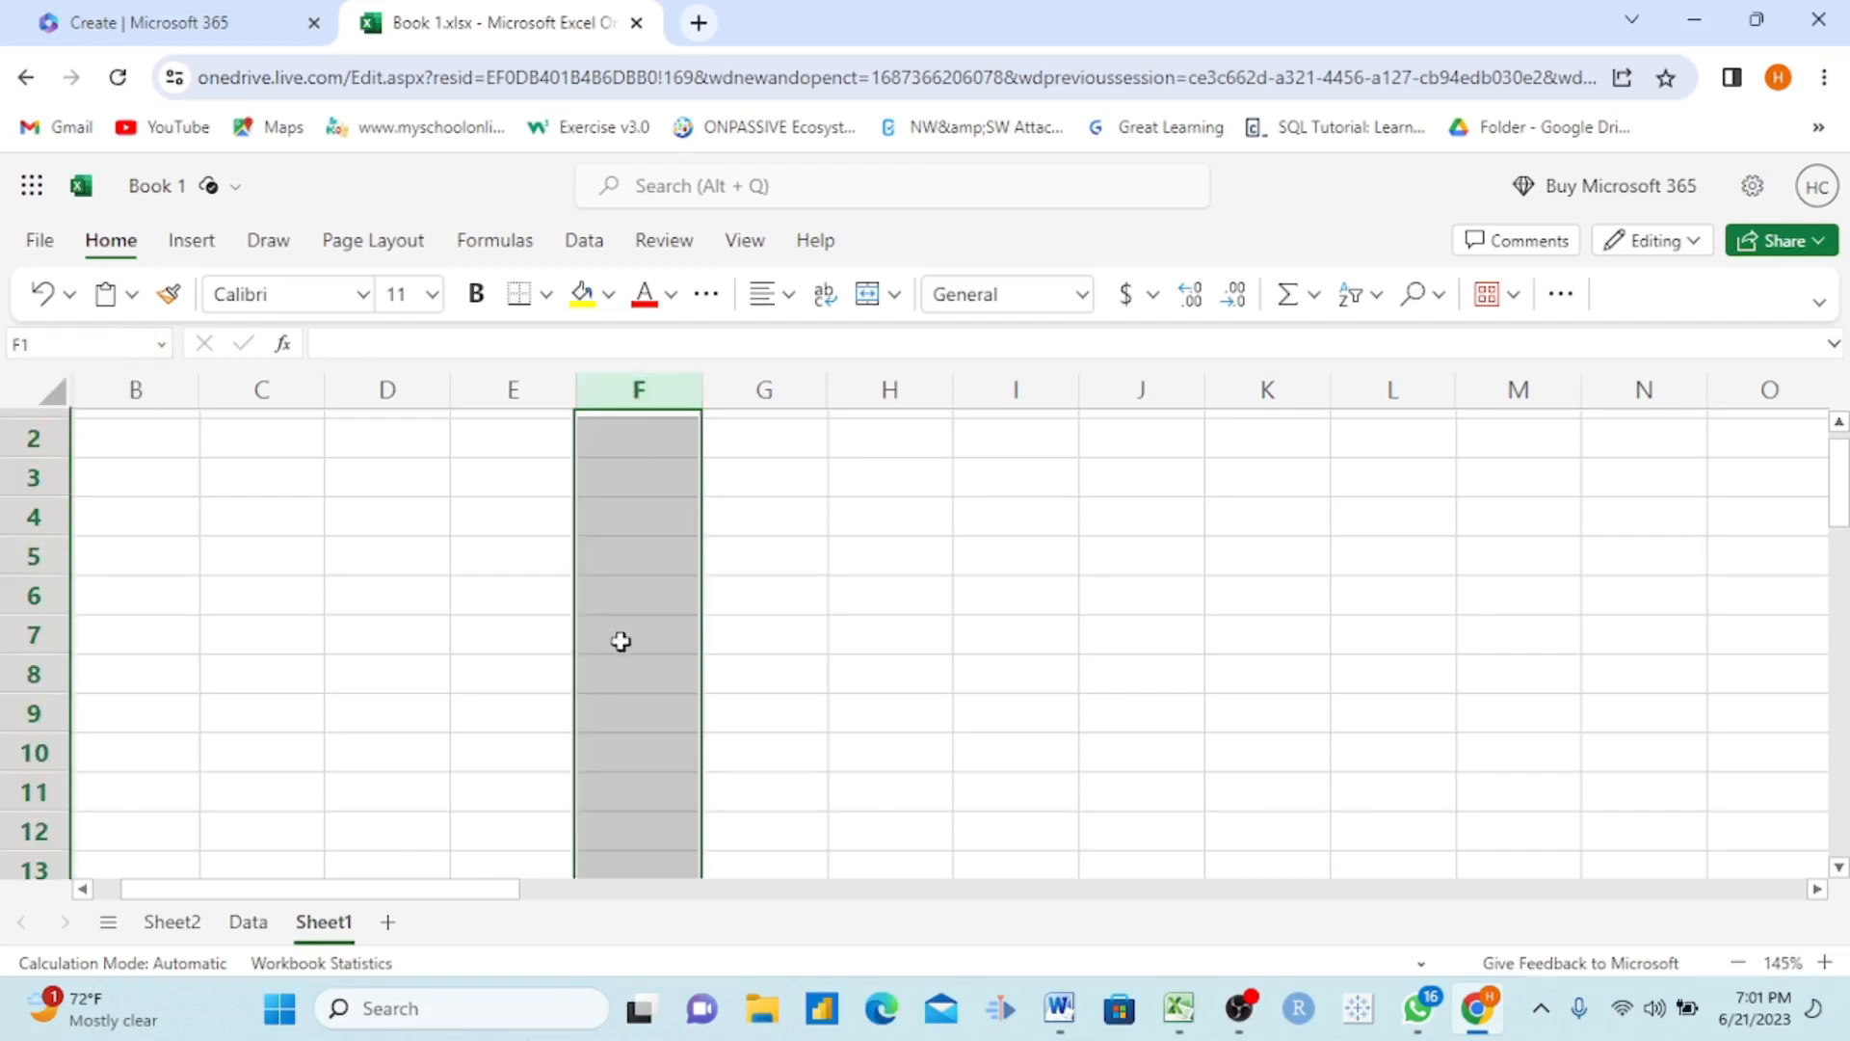
pyautogui.click(32, 517)
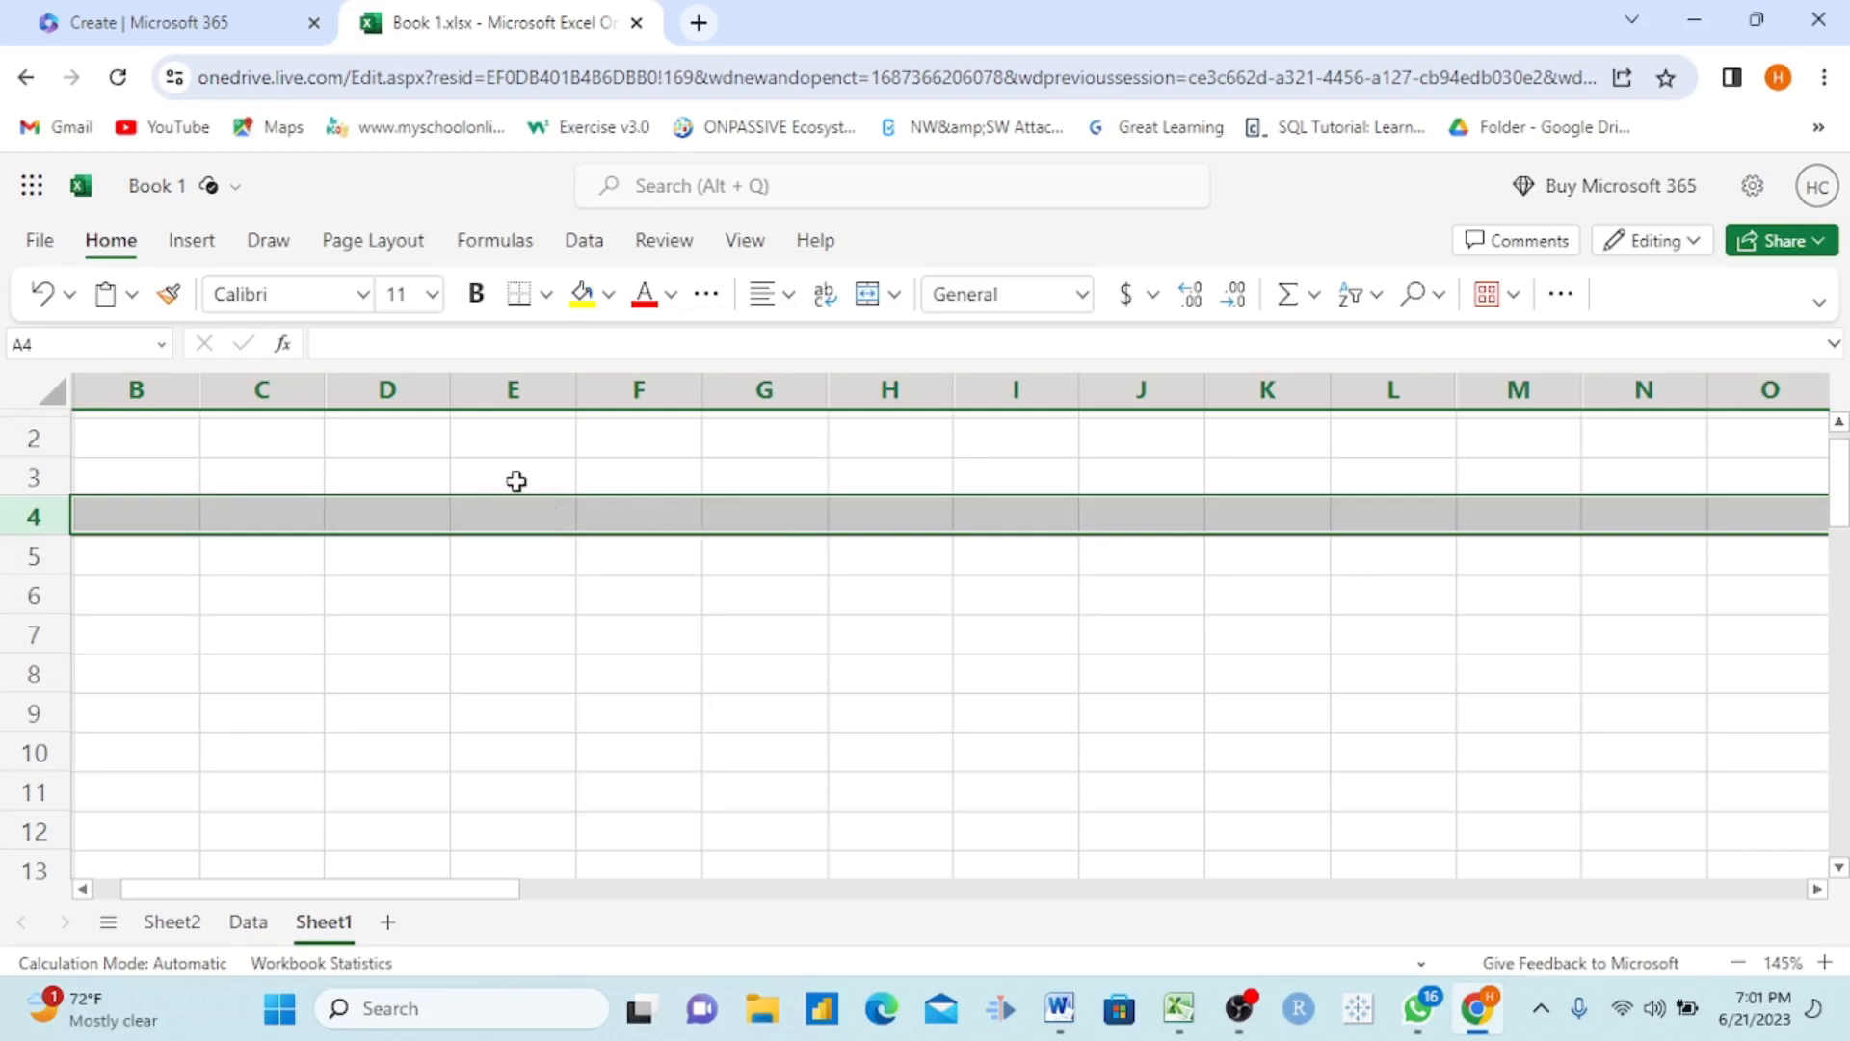
pyautogui.moveTo(516, 481); pyautogui.dragTo(845, 718)
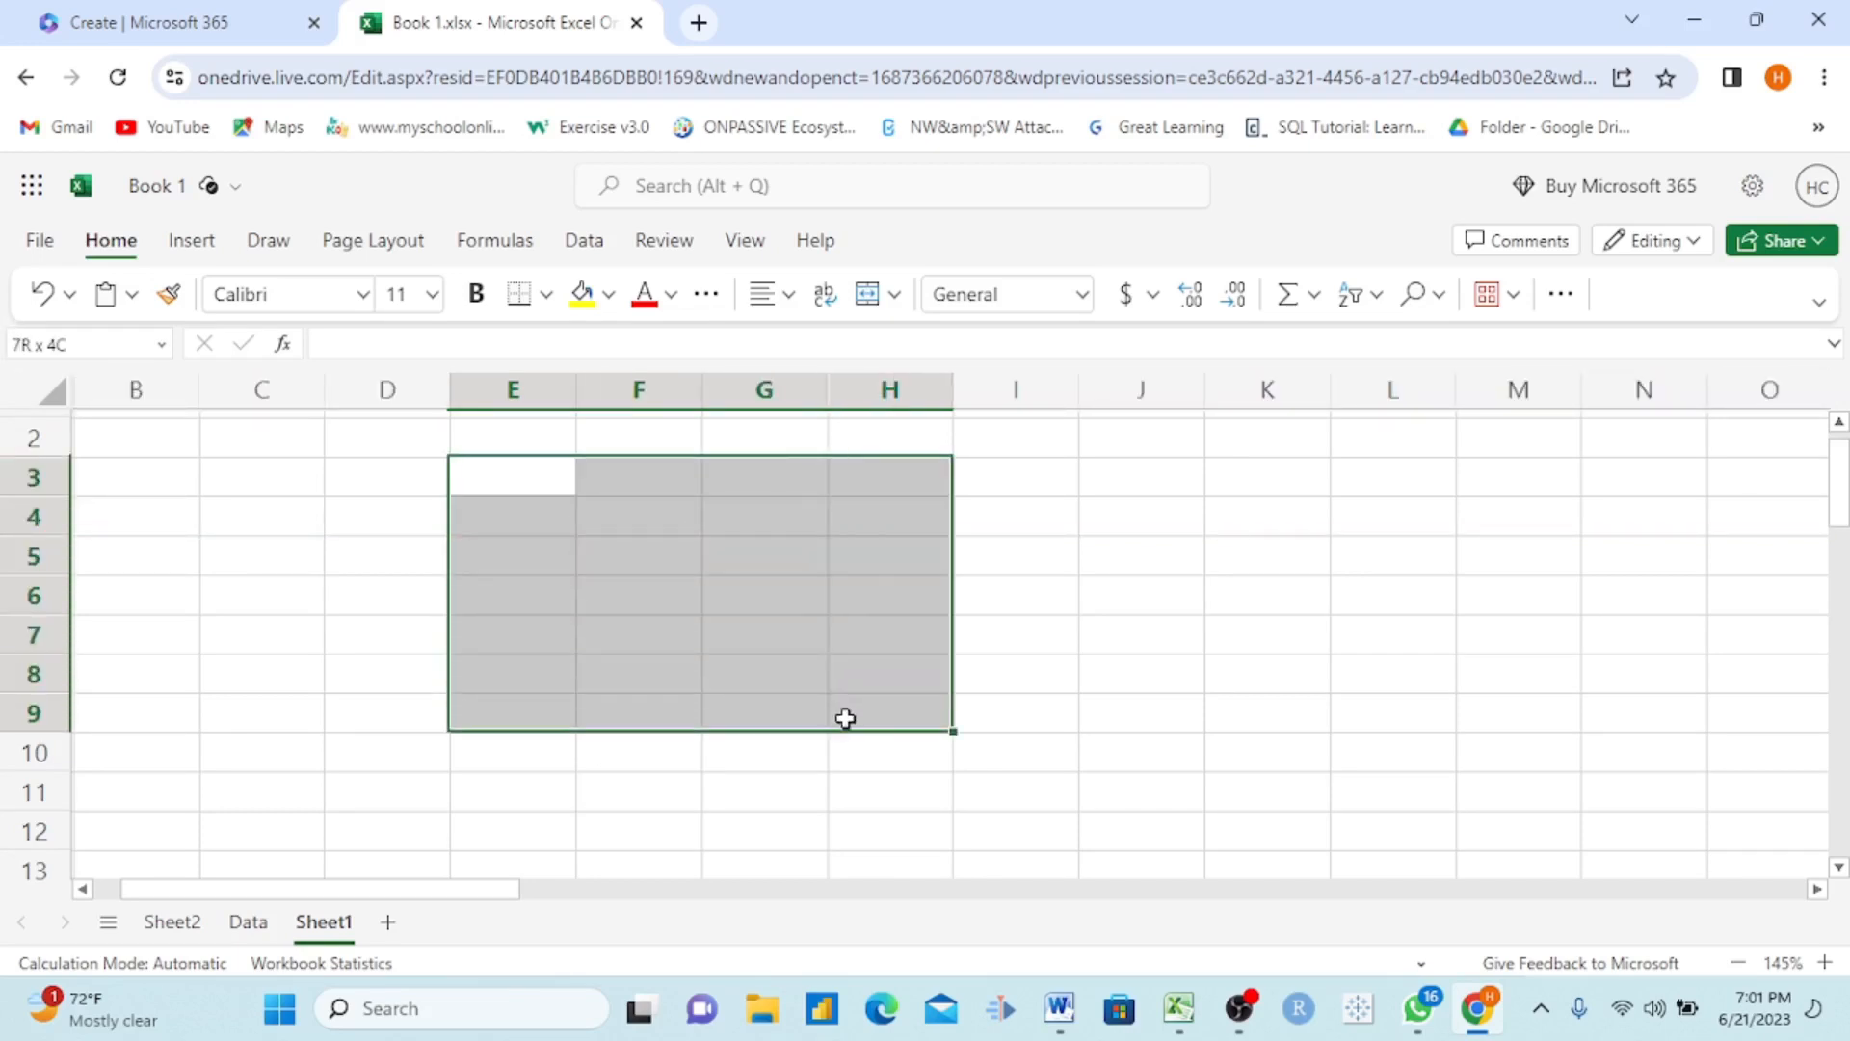
pyautogui.click(327, 580)
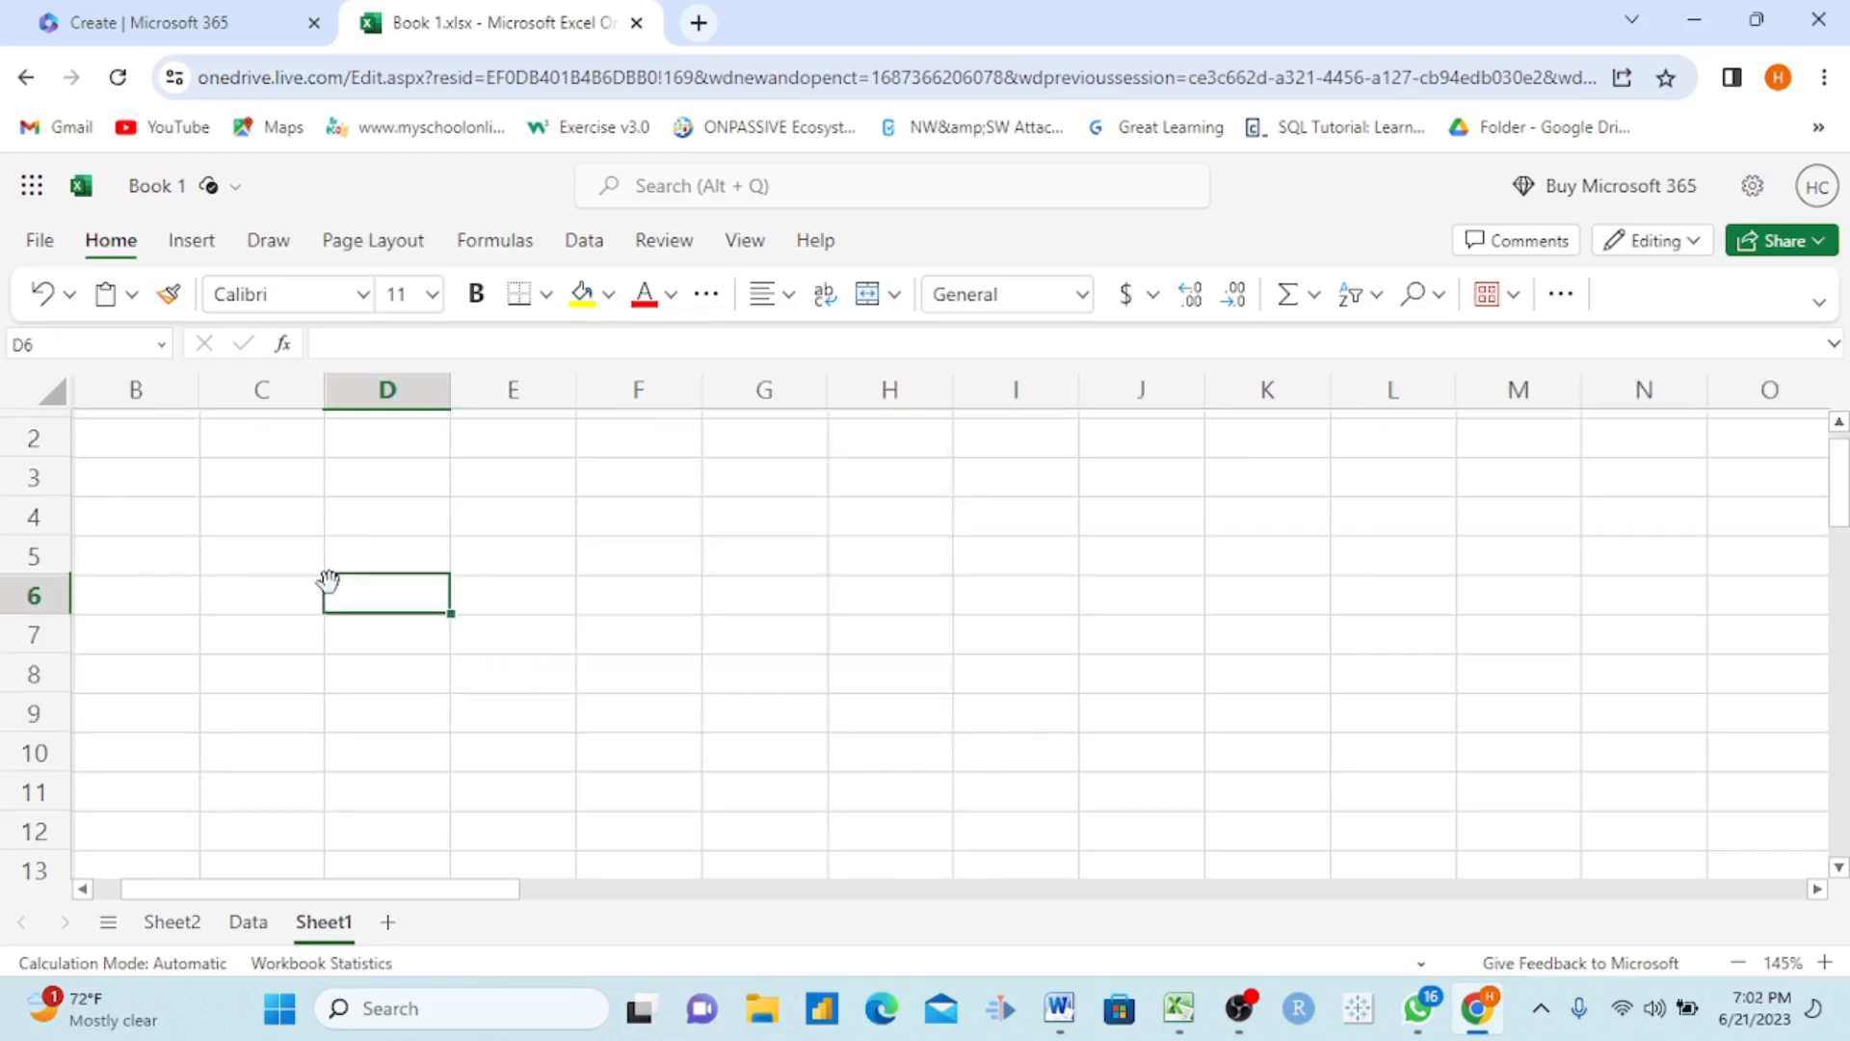
# Step: Fill cell H5 on Sheet1 with the orange-gold standard color
pyautogui.keyDown('ctrl'); pyautogui.scroll(-4, 328, 580); pyautogui.keyUp('ctrl')
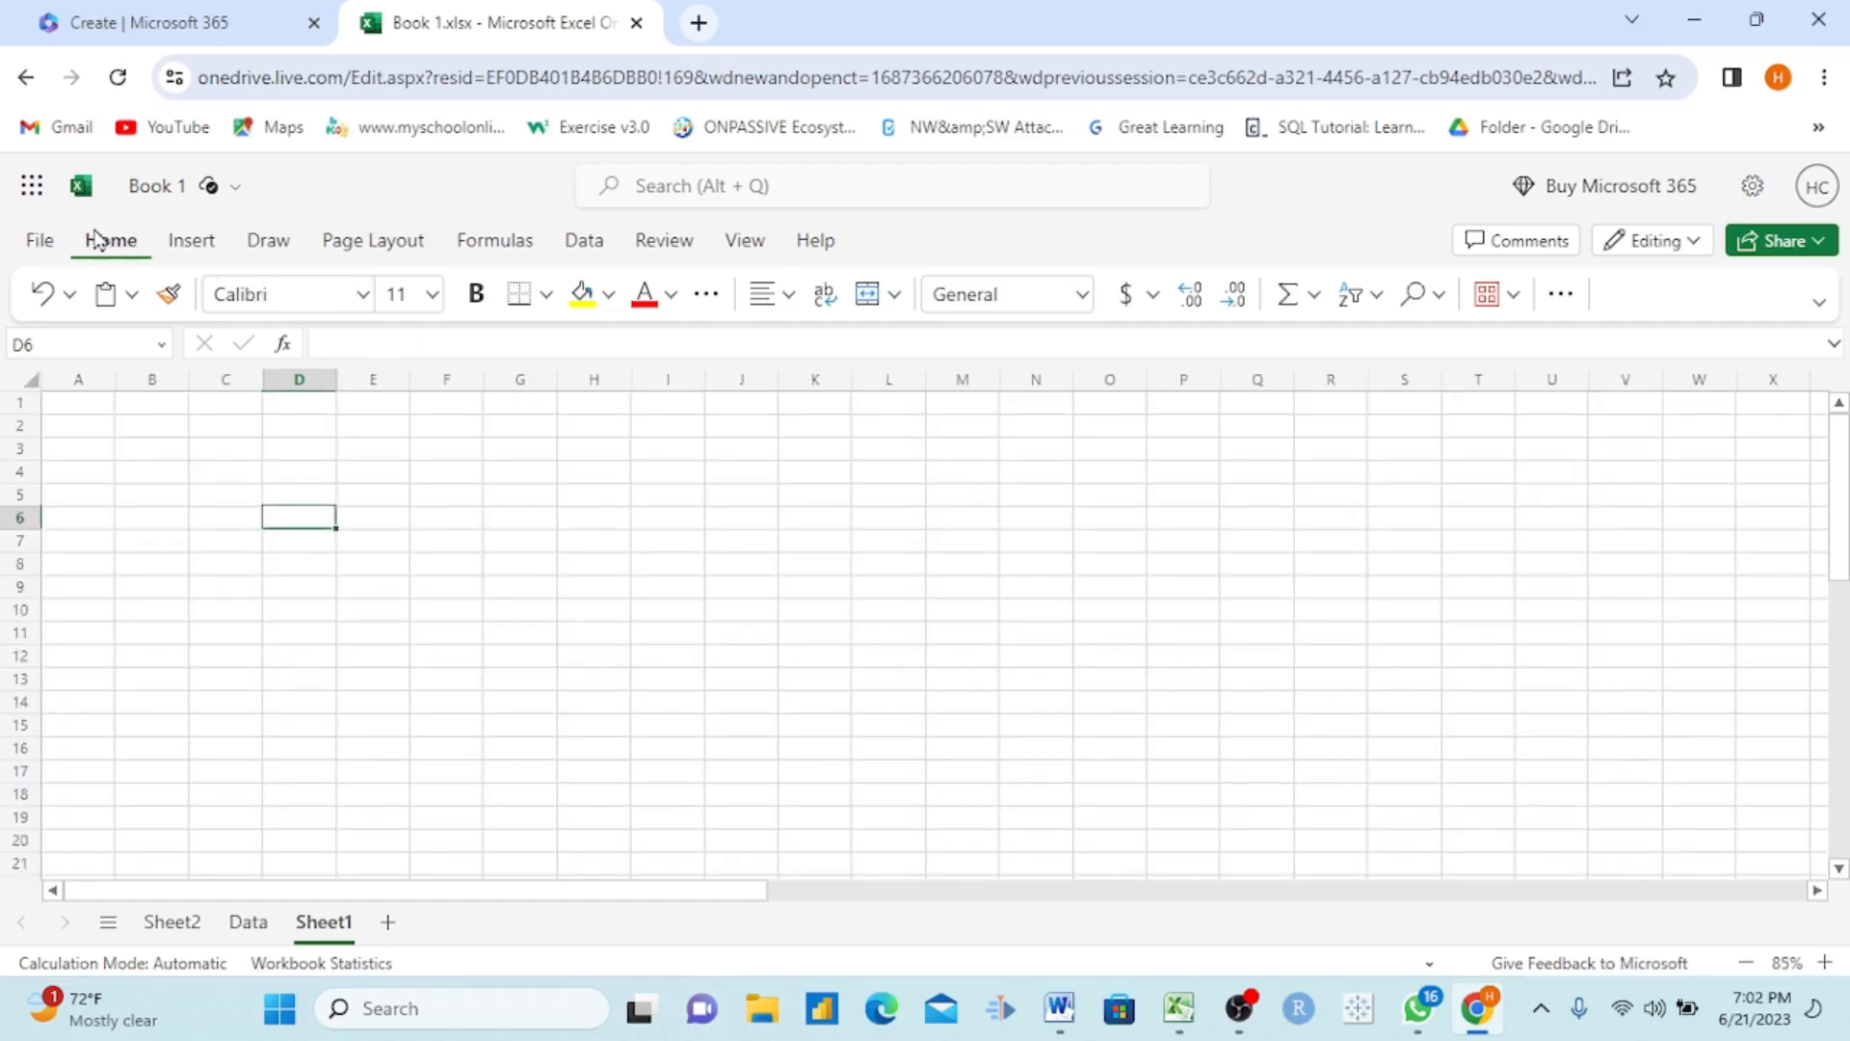
pyautogui.click(591, 495)
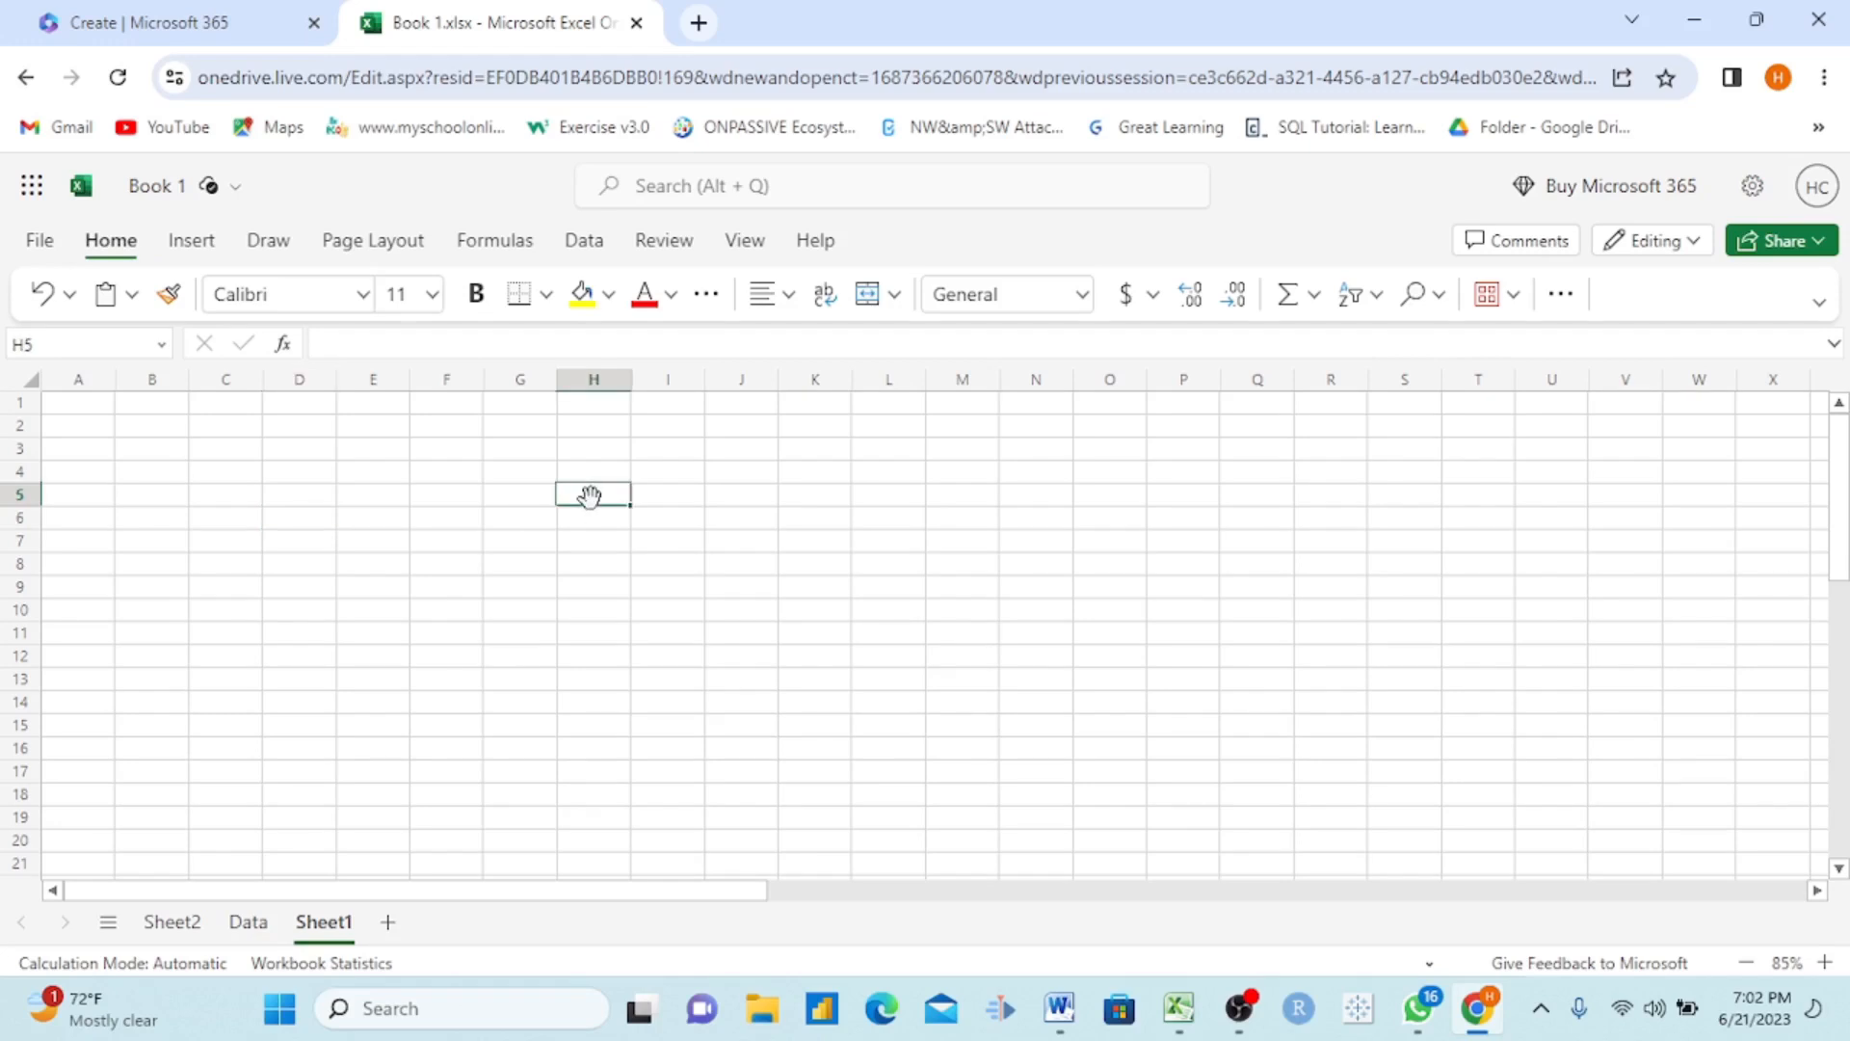
pyautogui.keyDown('ctrl'); pyautogui.scroll(5, 720, 534); pyautogui.keyUp('ctrl')
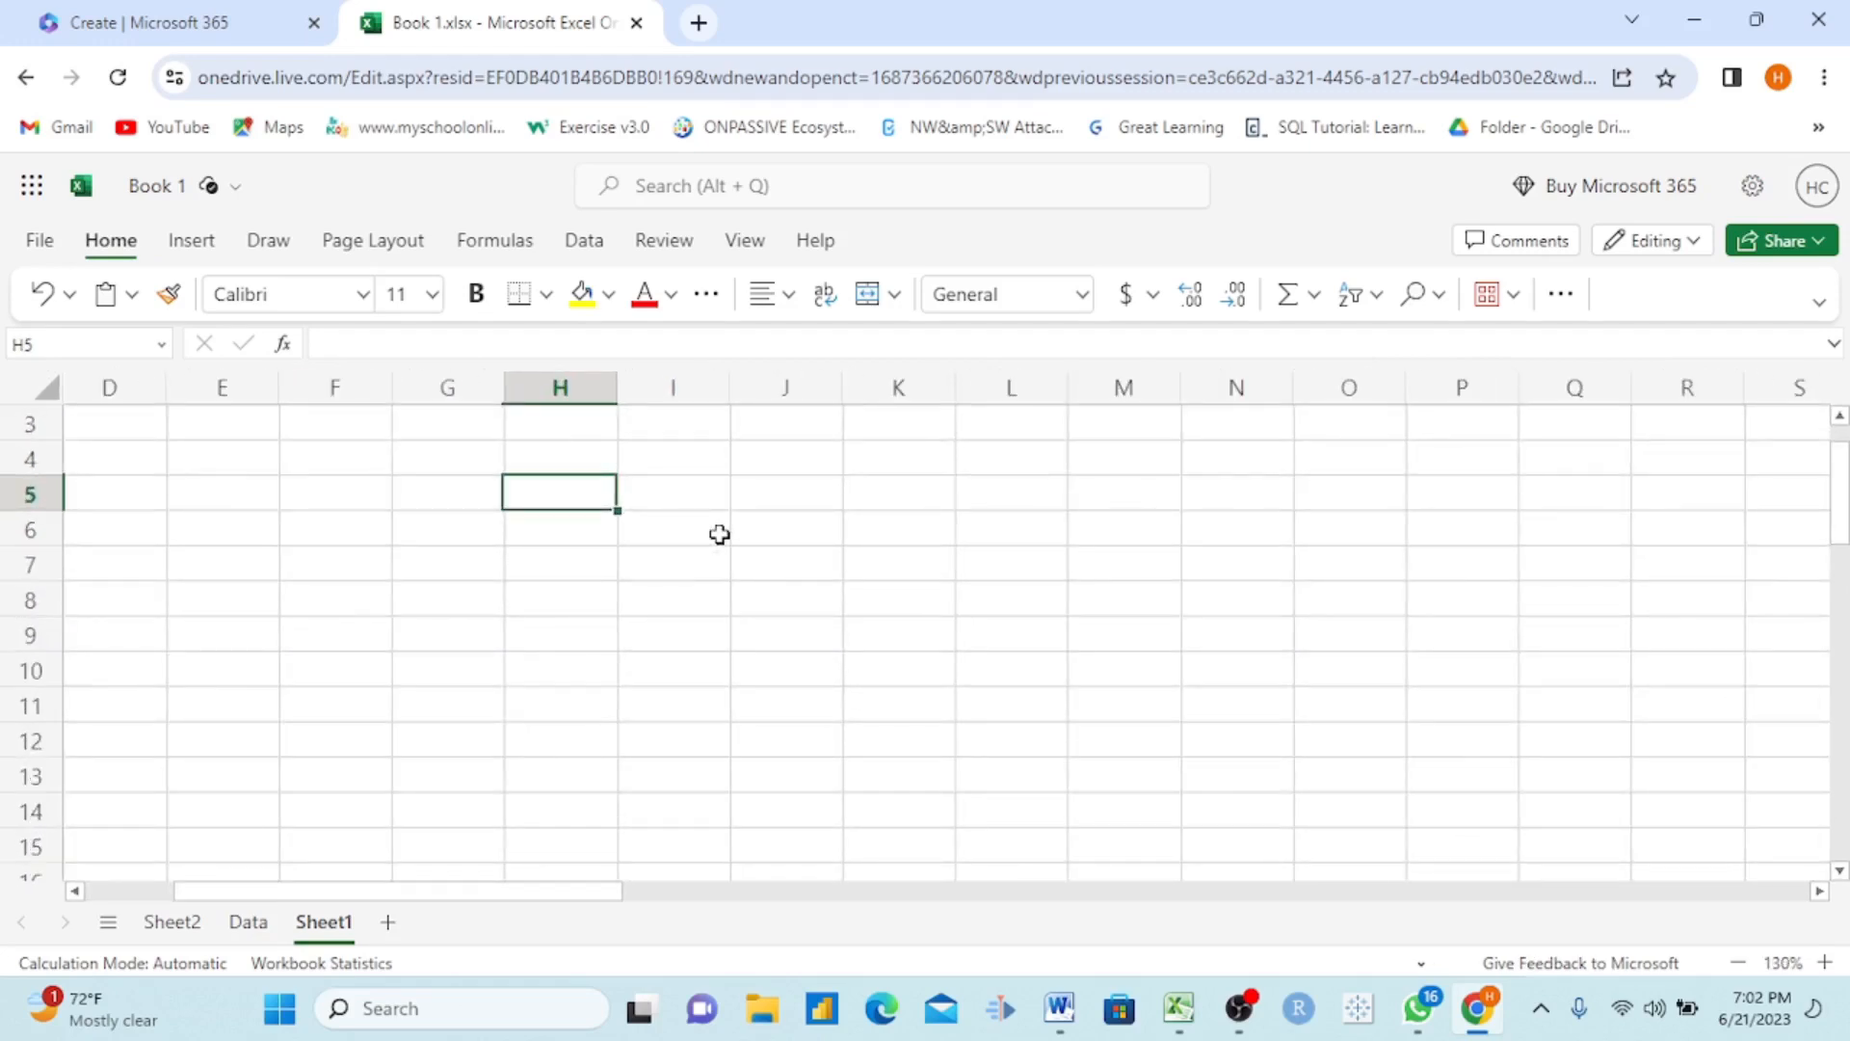
pyautogui.scroll(1, 566, 490)
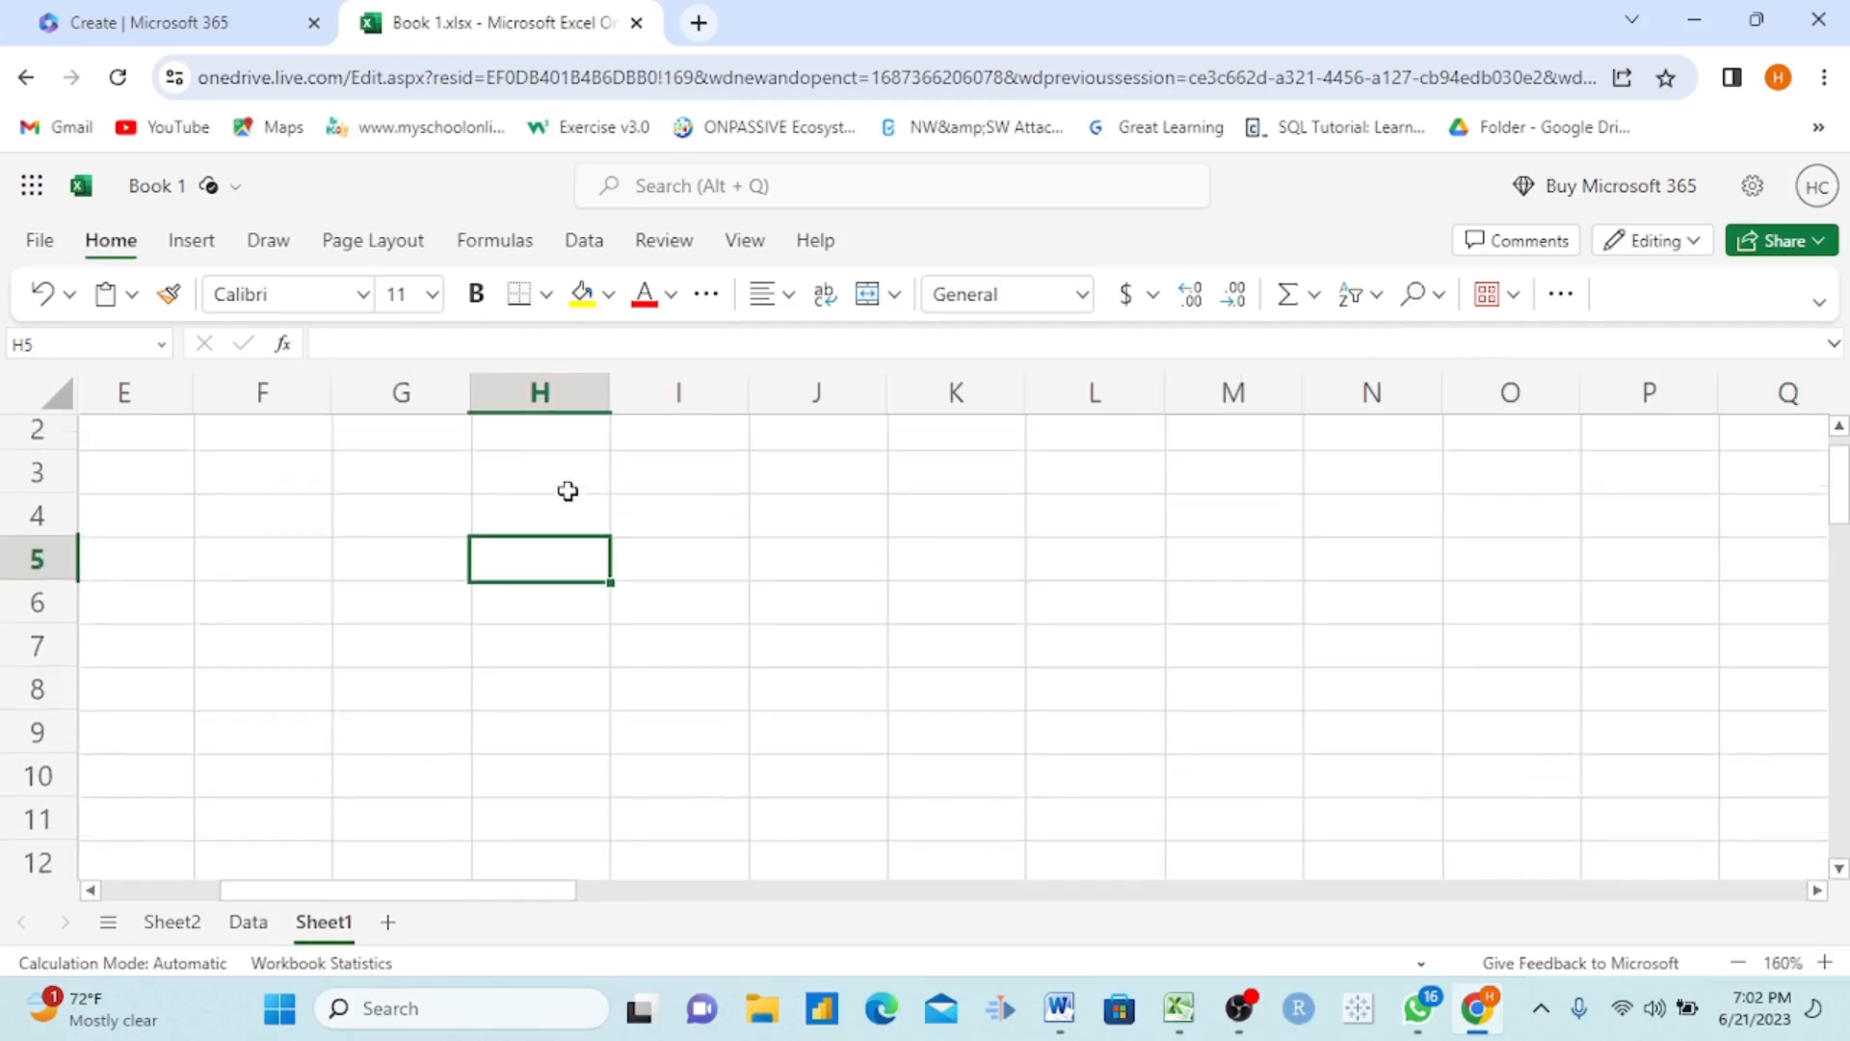
pyautogui.click(614, 301)
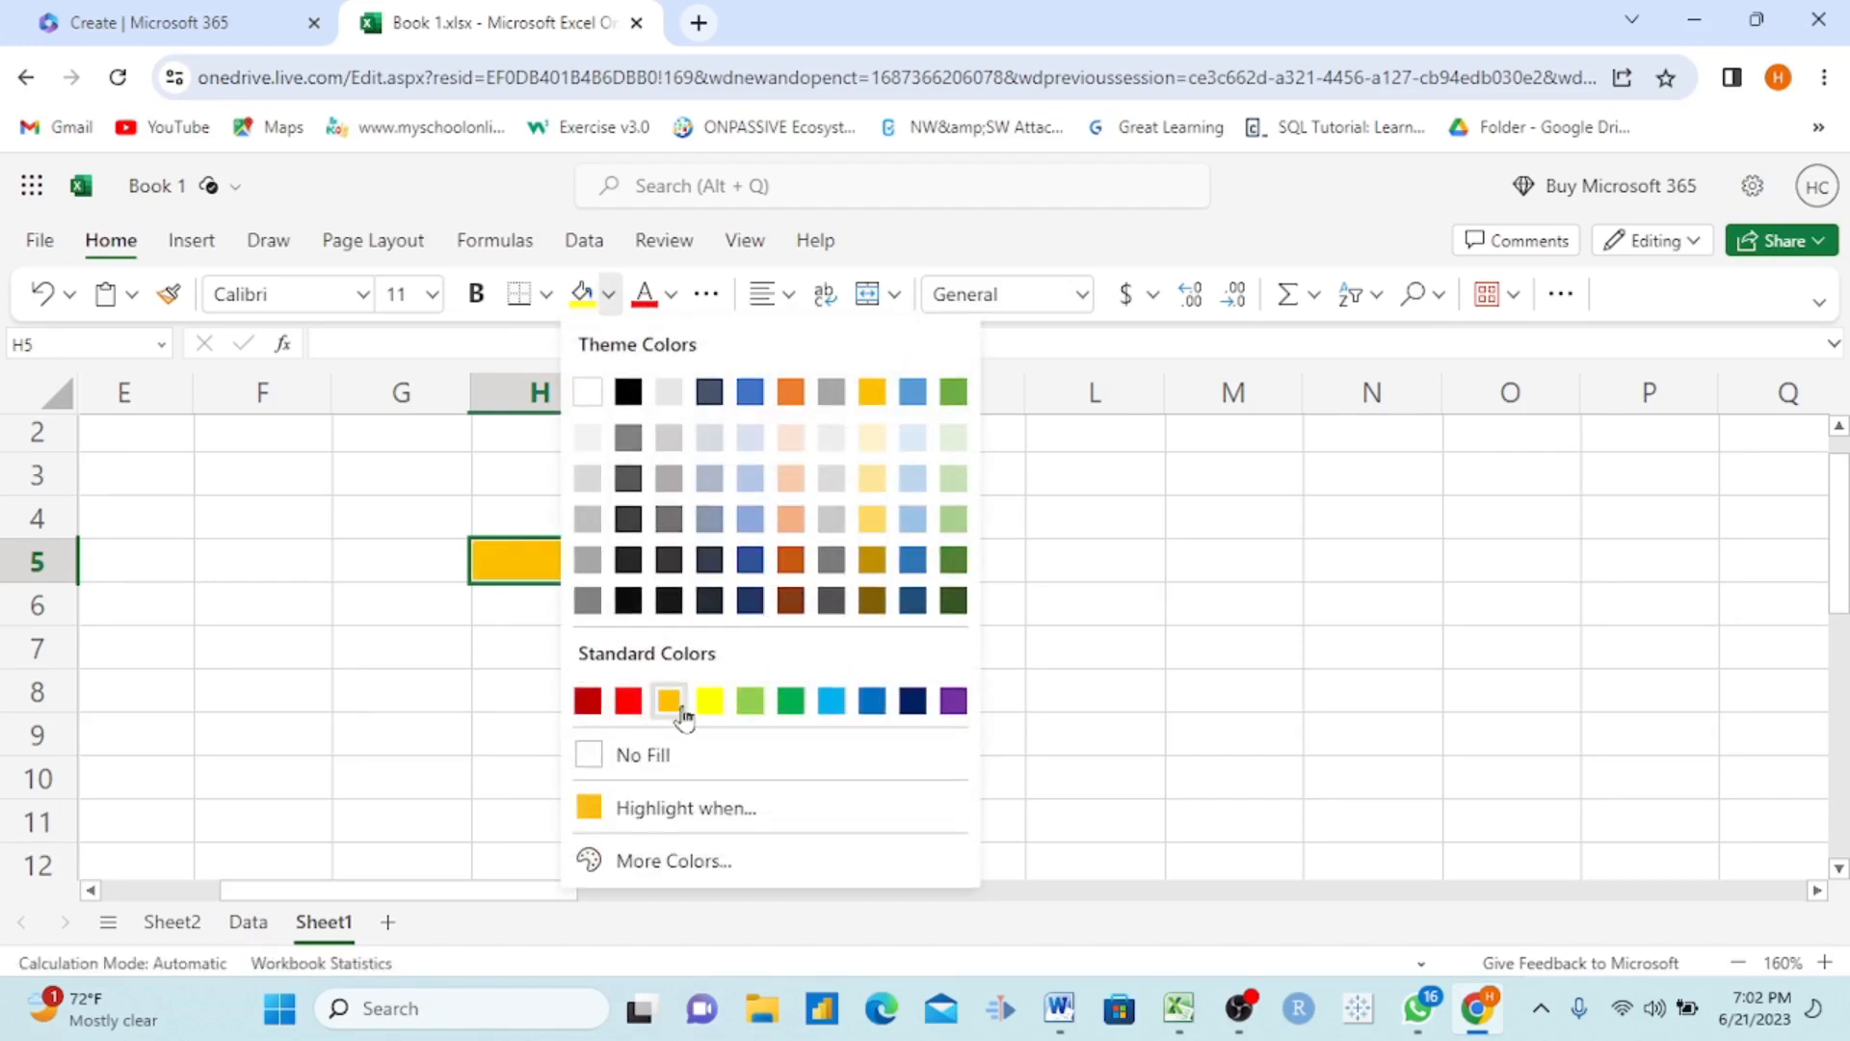
pyautogui.click(669, 701)
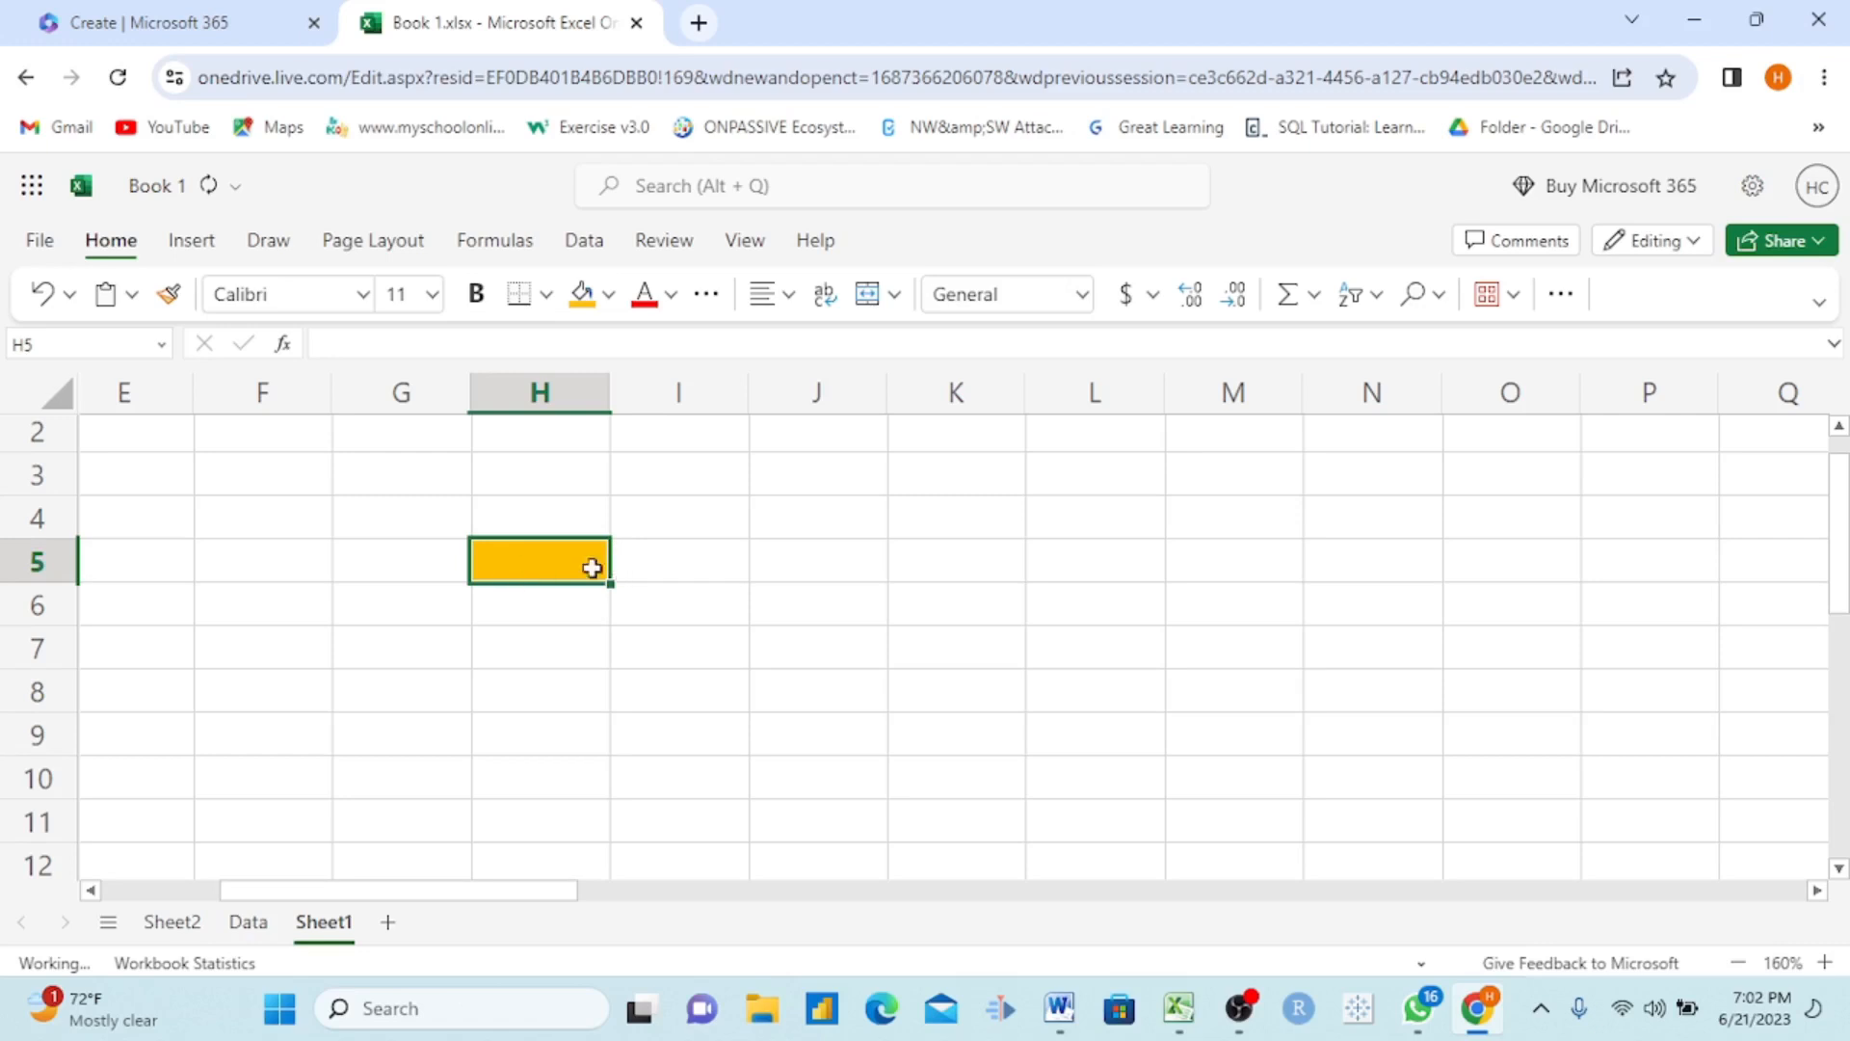
# Step: Enter the text "hello" in cell I5, beside the filled cell
pyautogui.click(686, 567)
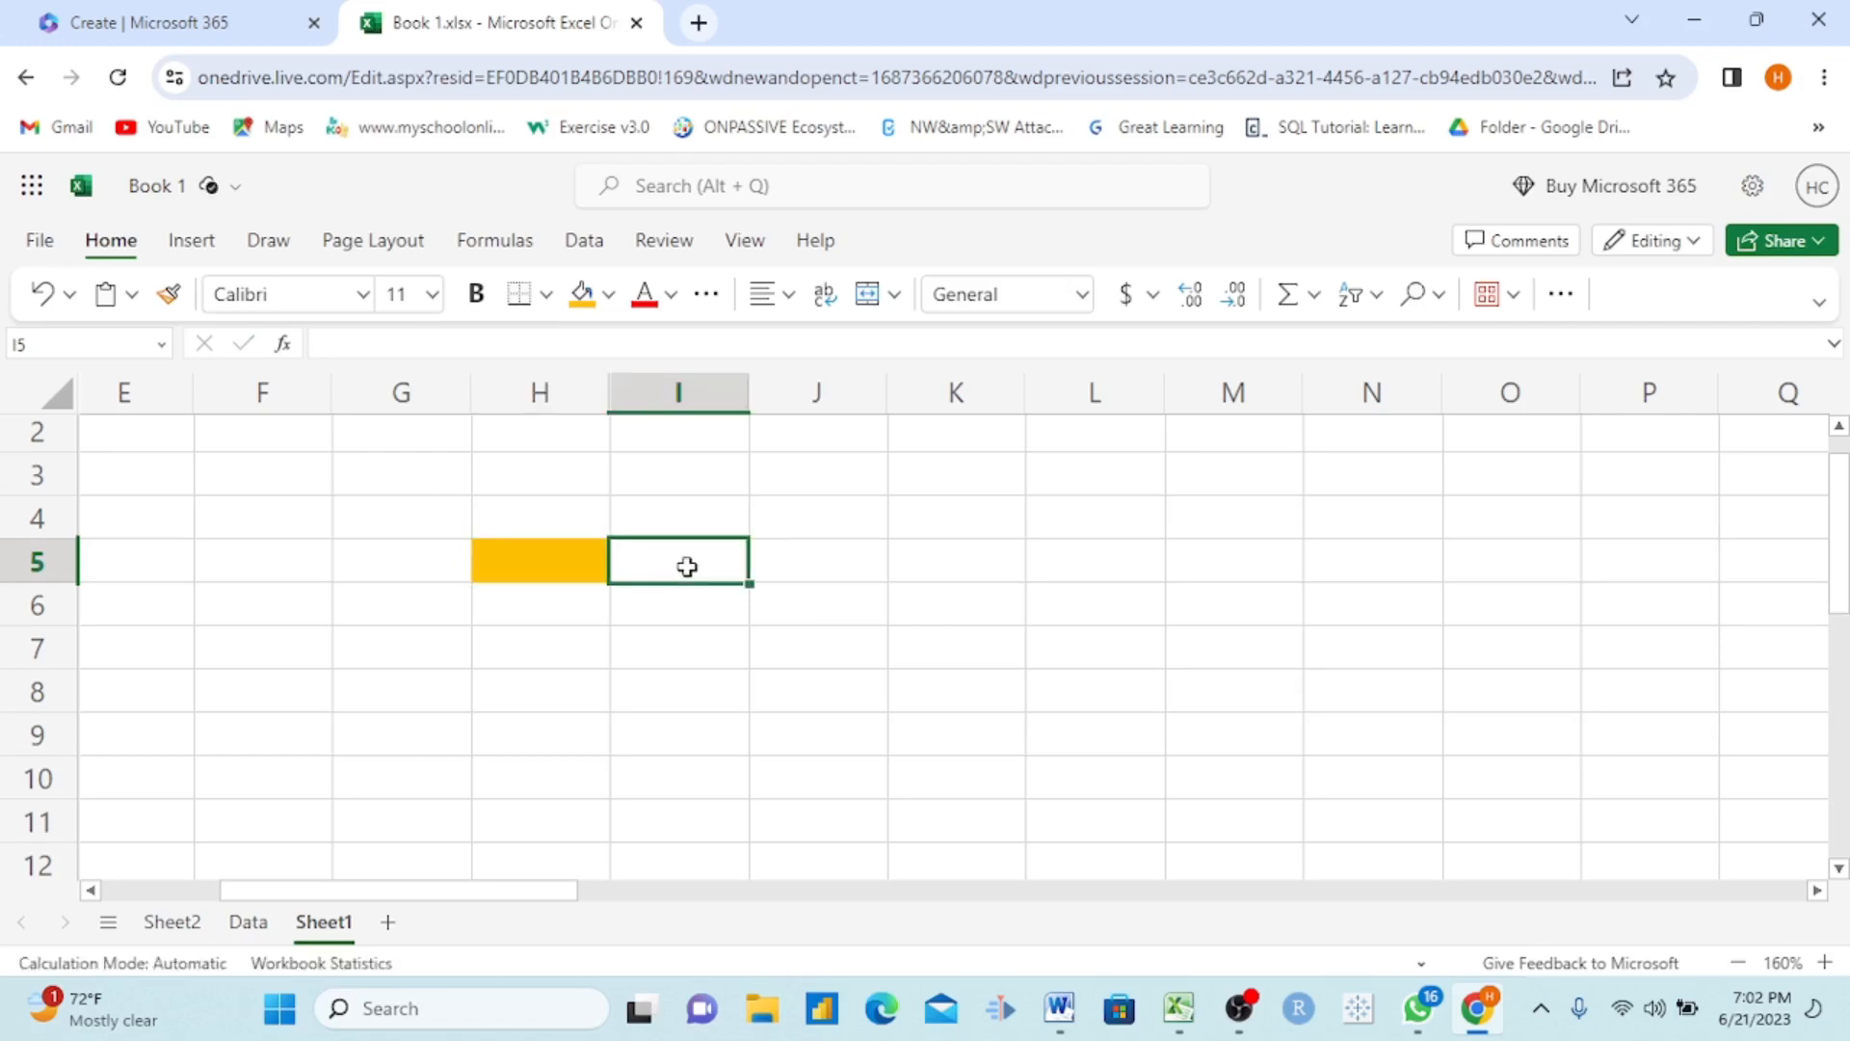
pyautogui.write('hello')
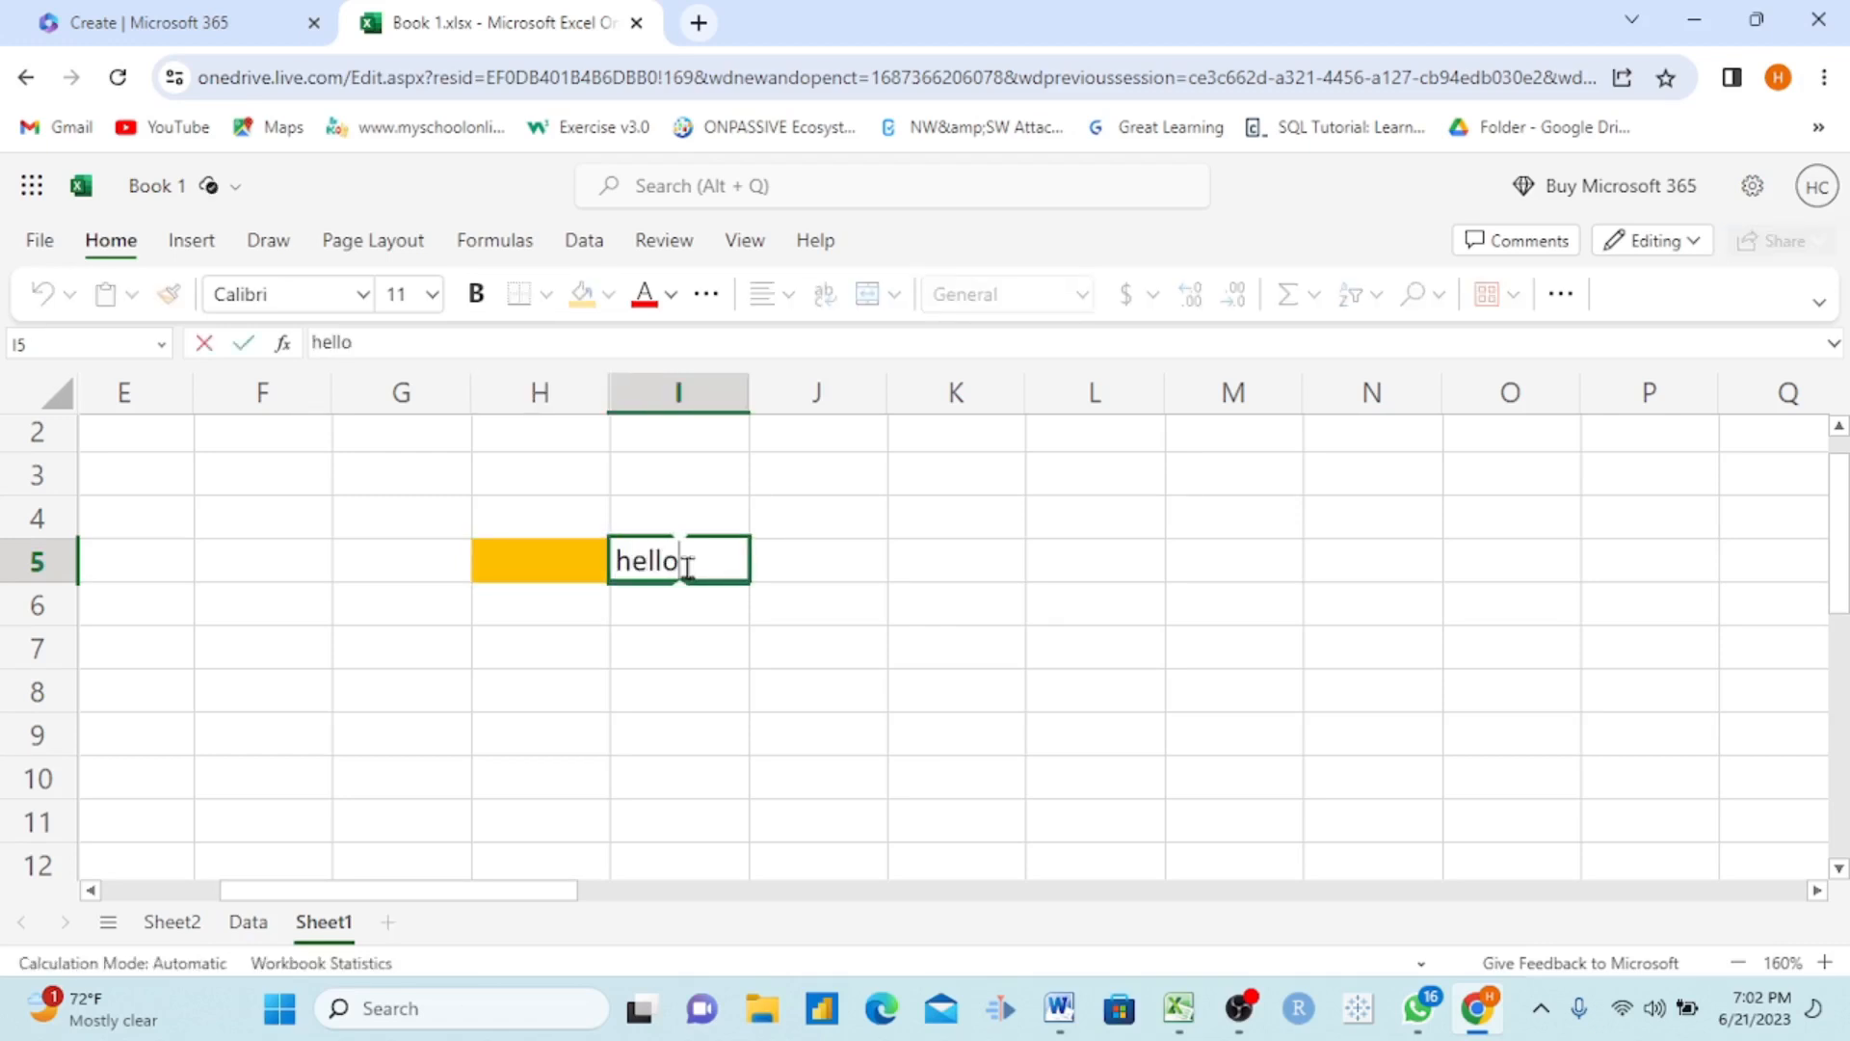
pyautogui.click(885, 549)
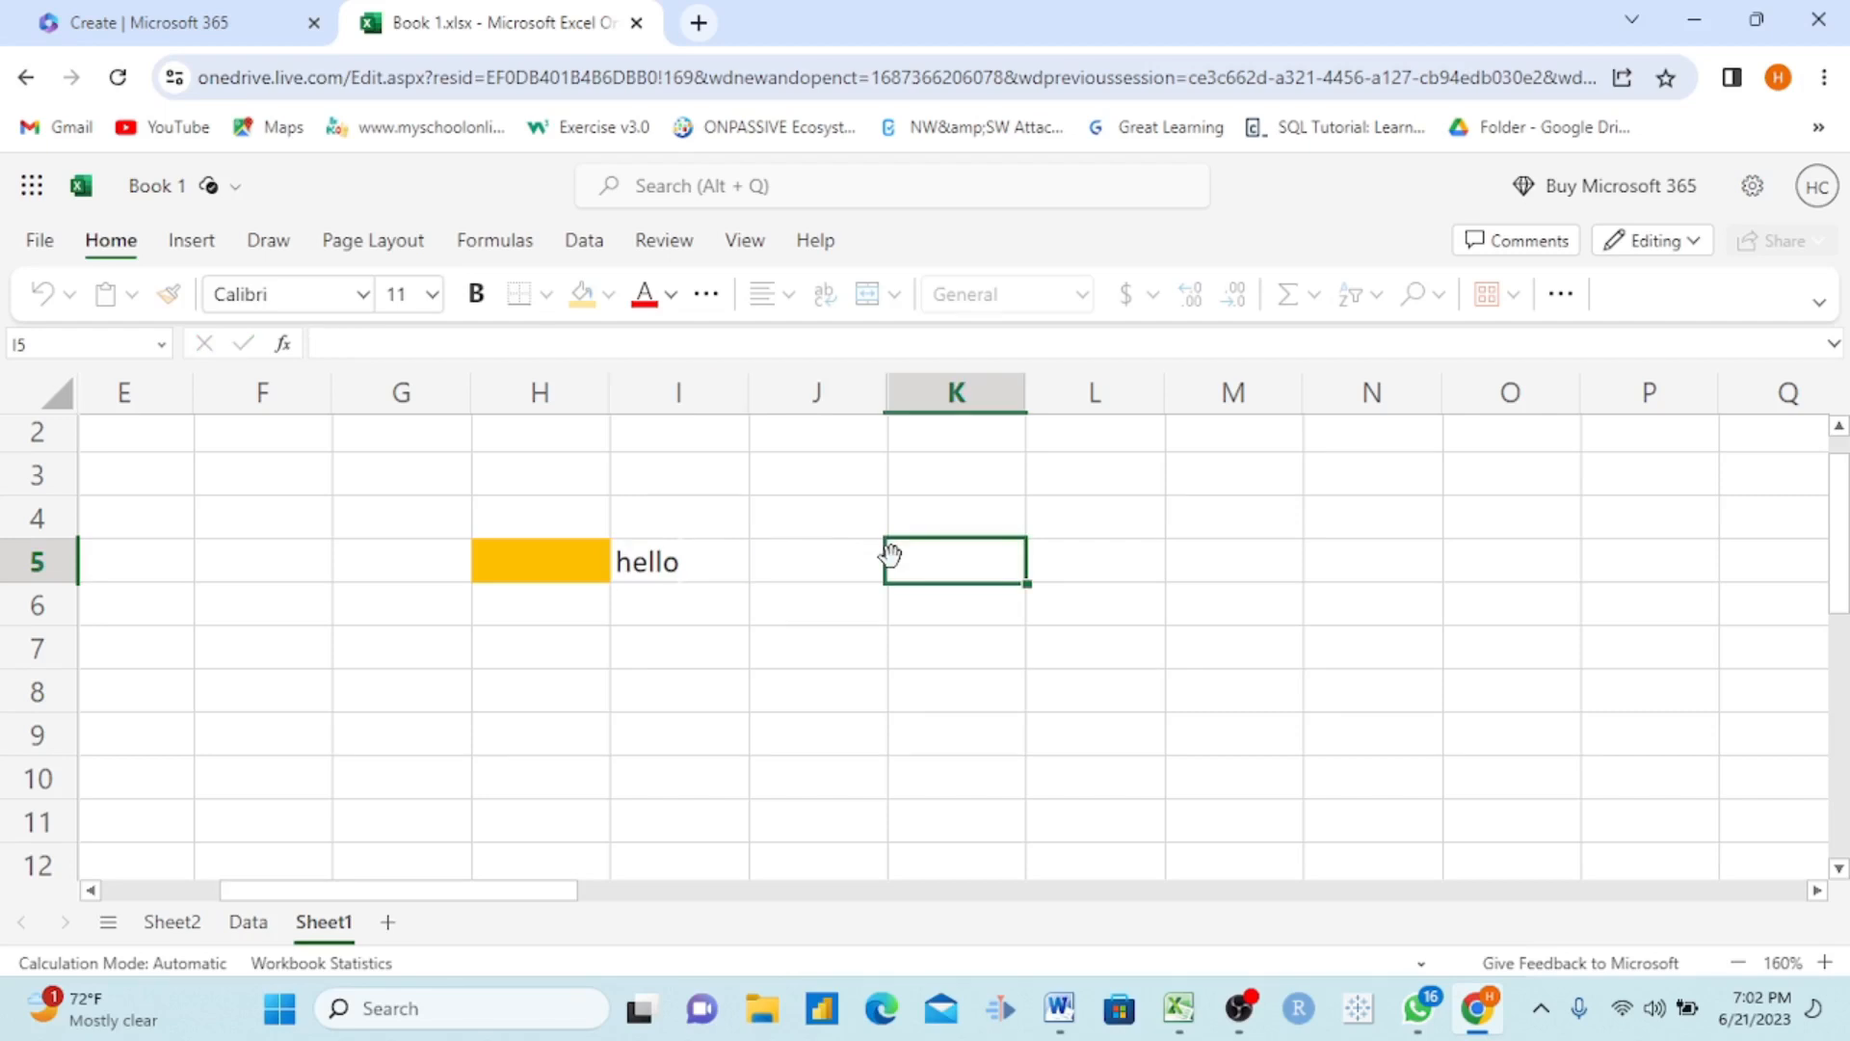
# Step: Set the font color of "hello" in cell I5 to the standard green
pyautogui.click(693, 572)
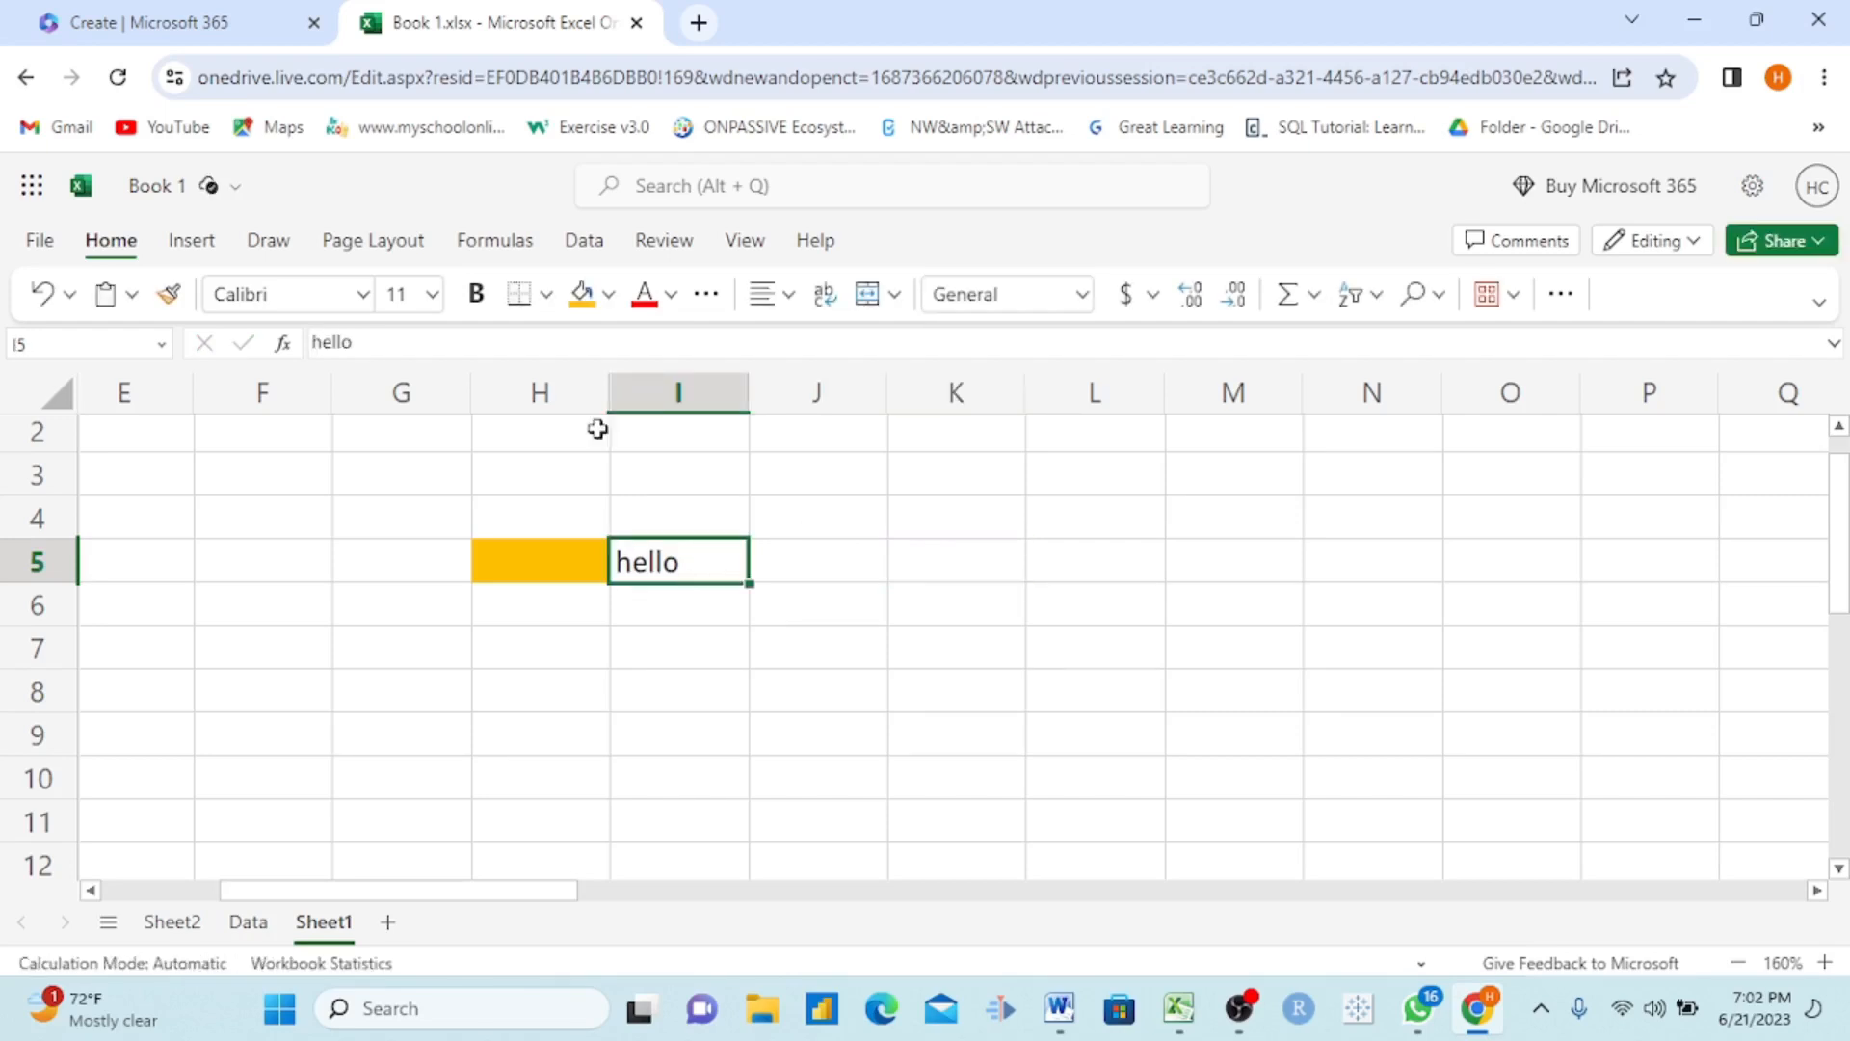
pyautogui.click(672, 293)
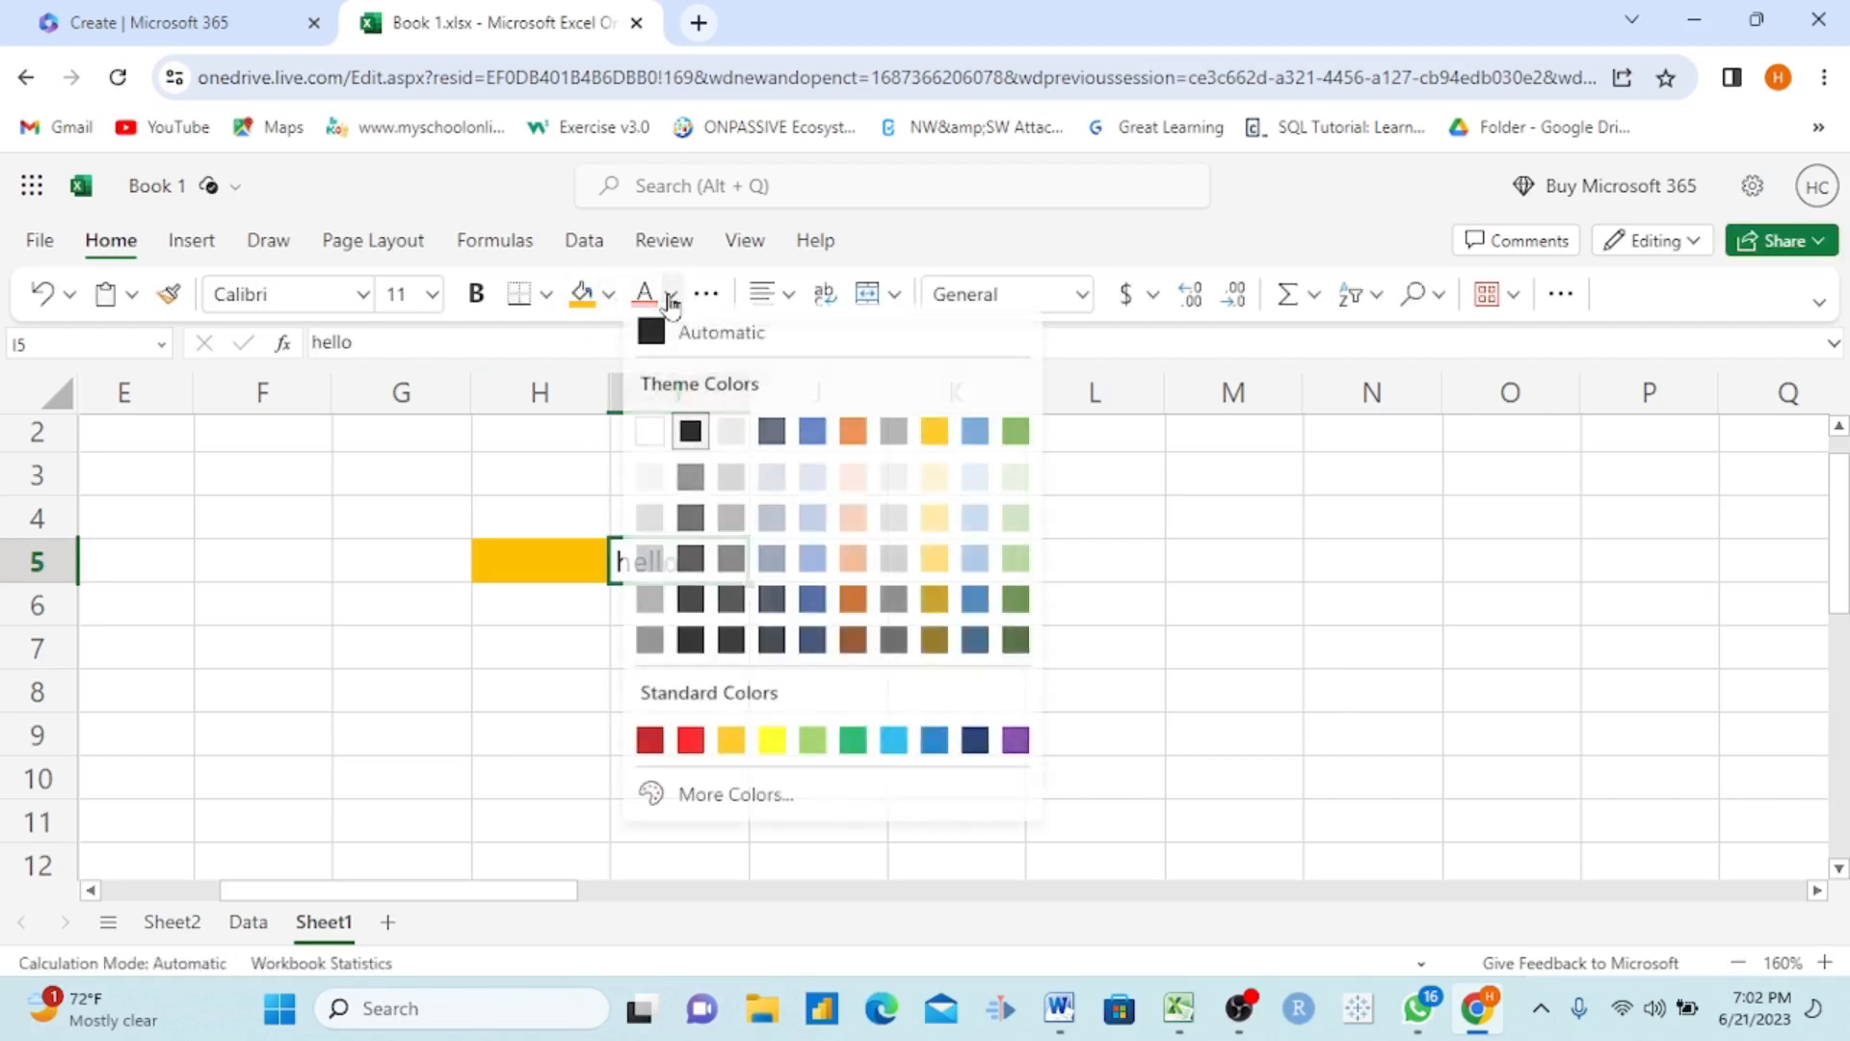
pyautogui.click(854, 753)
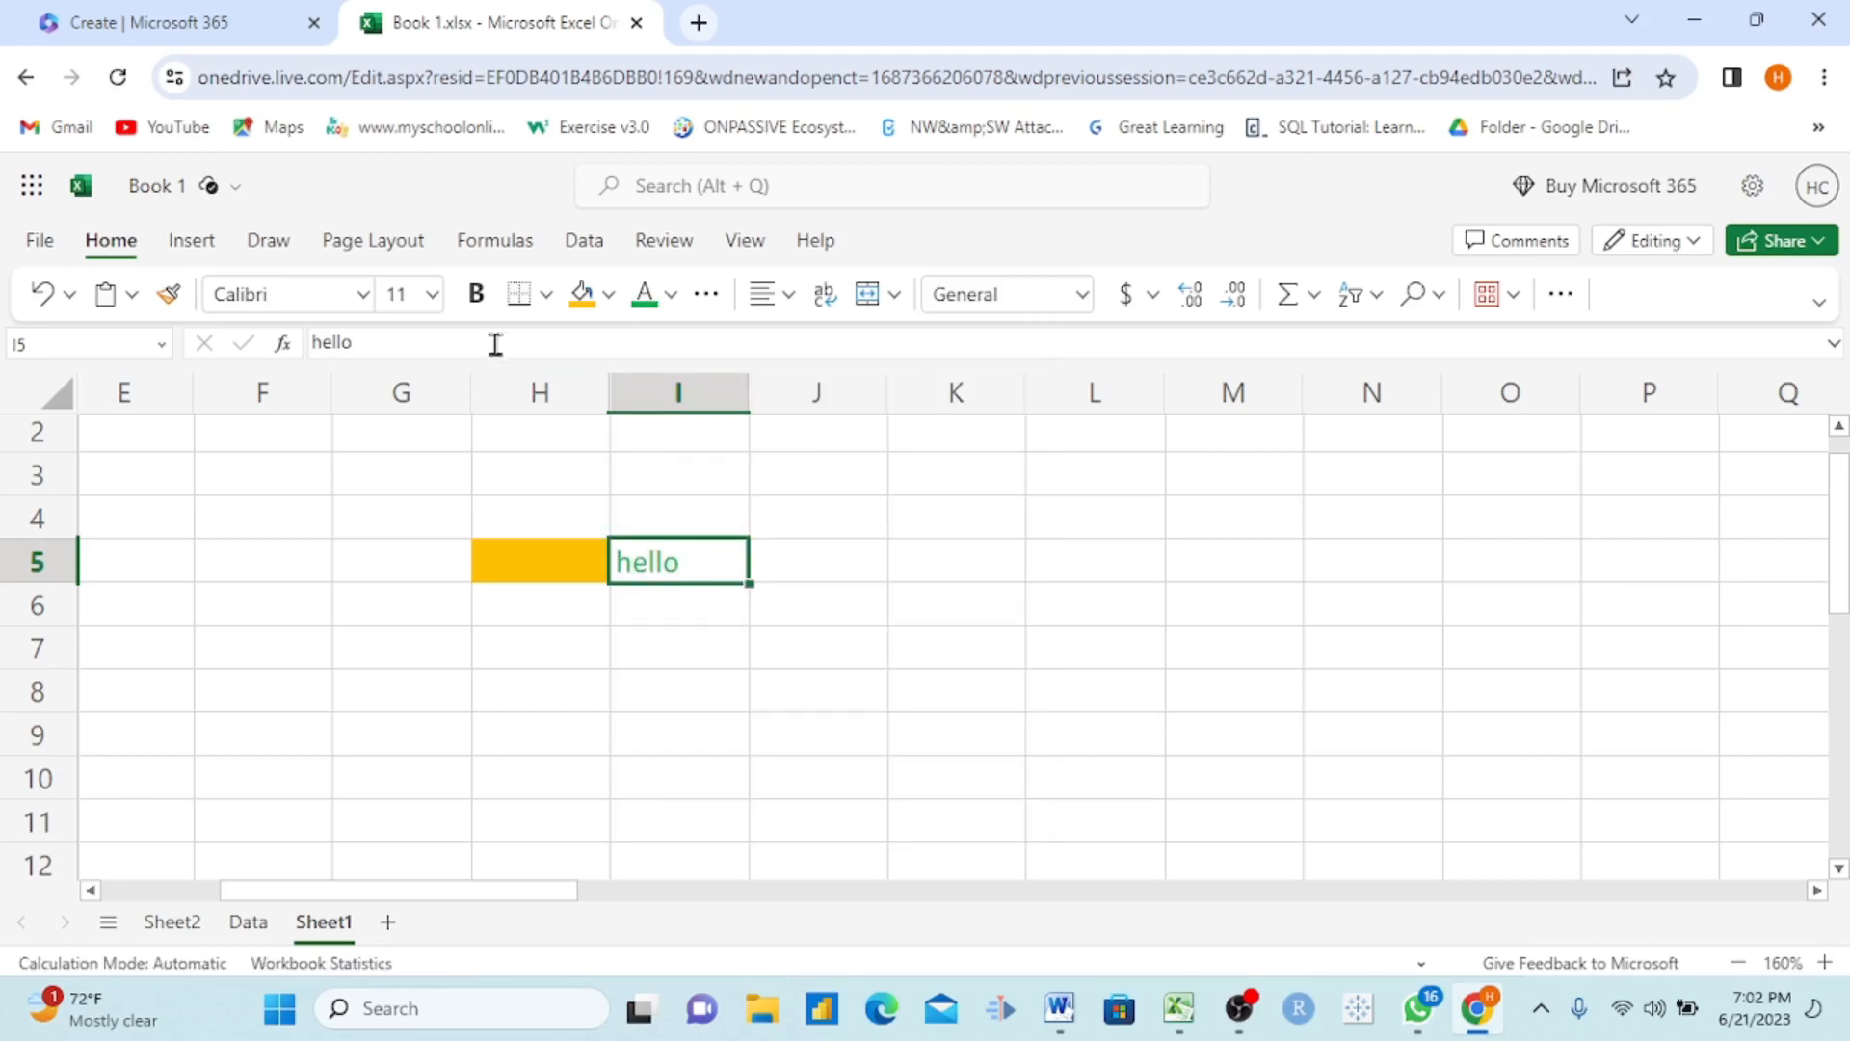
# Step: Make the "hello" text in cell I5 bold and set its font size to 16
pyautogui.click(477, 307)
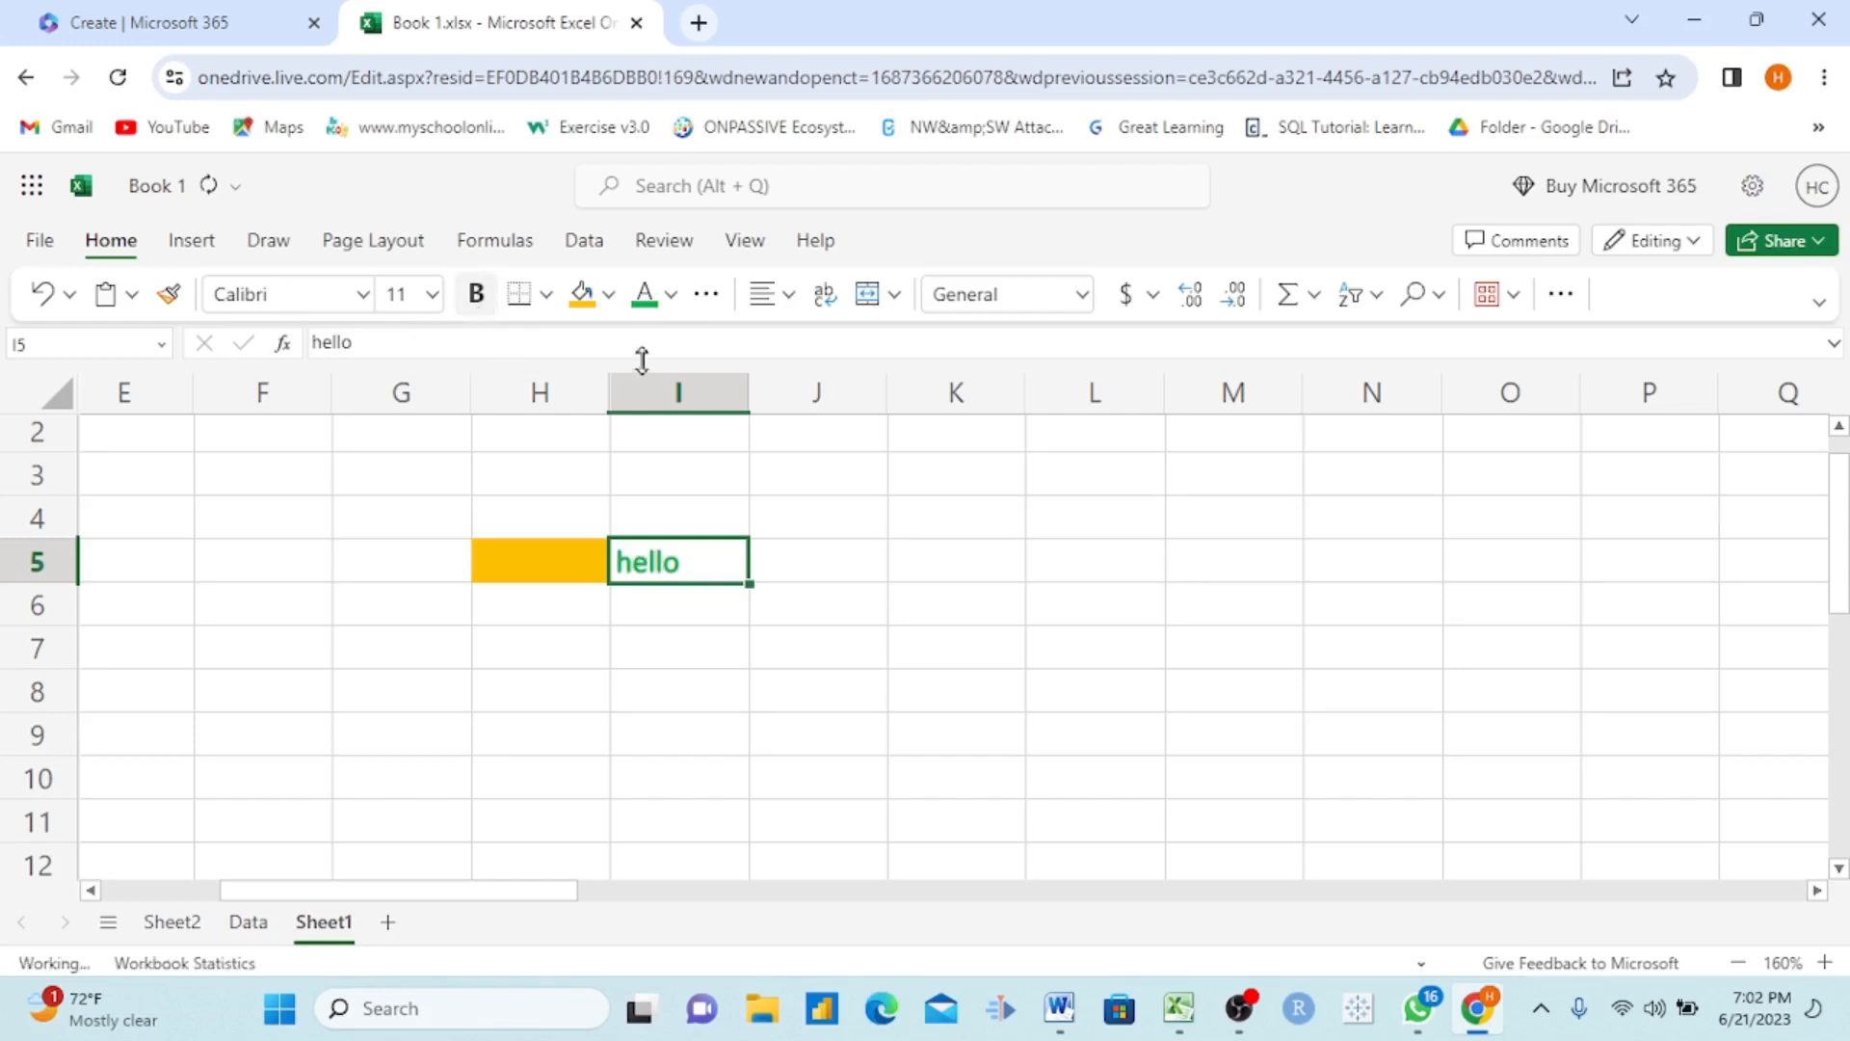
pyautogui.click(431, 294)
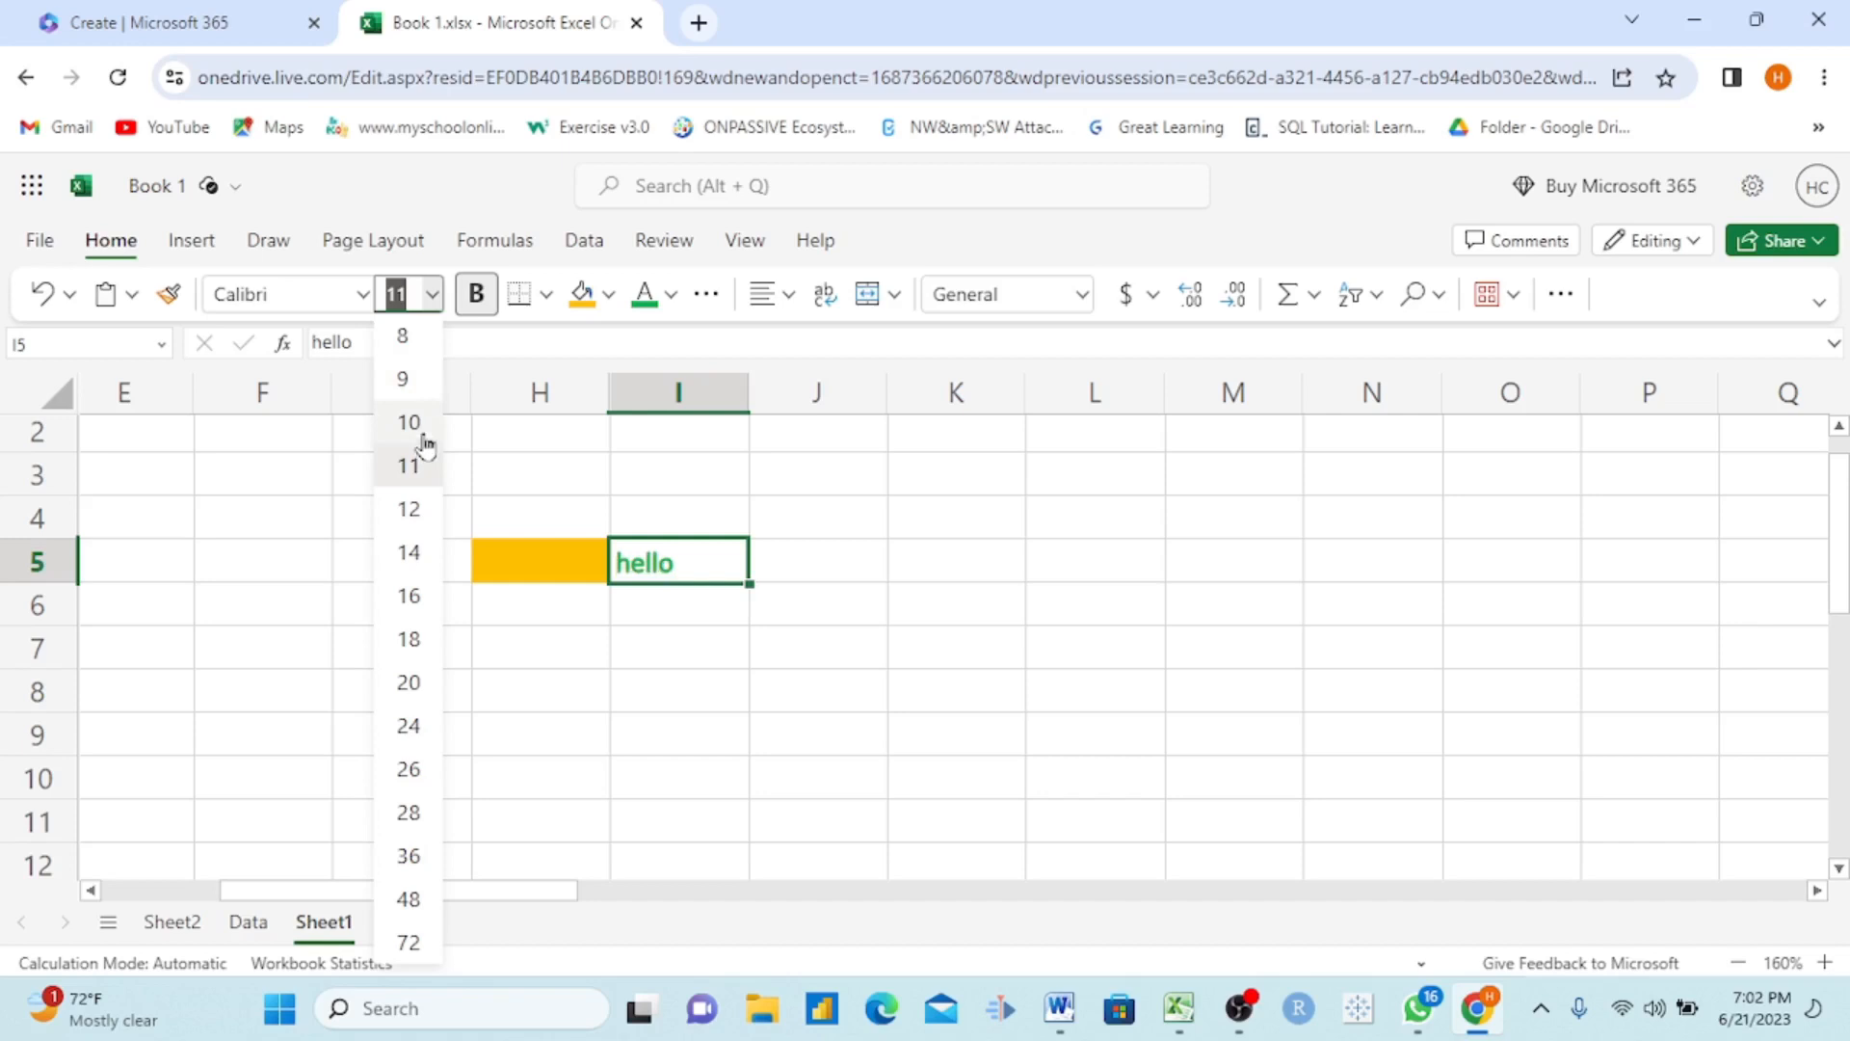
pyautogui.click(413, 598)
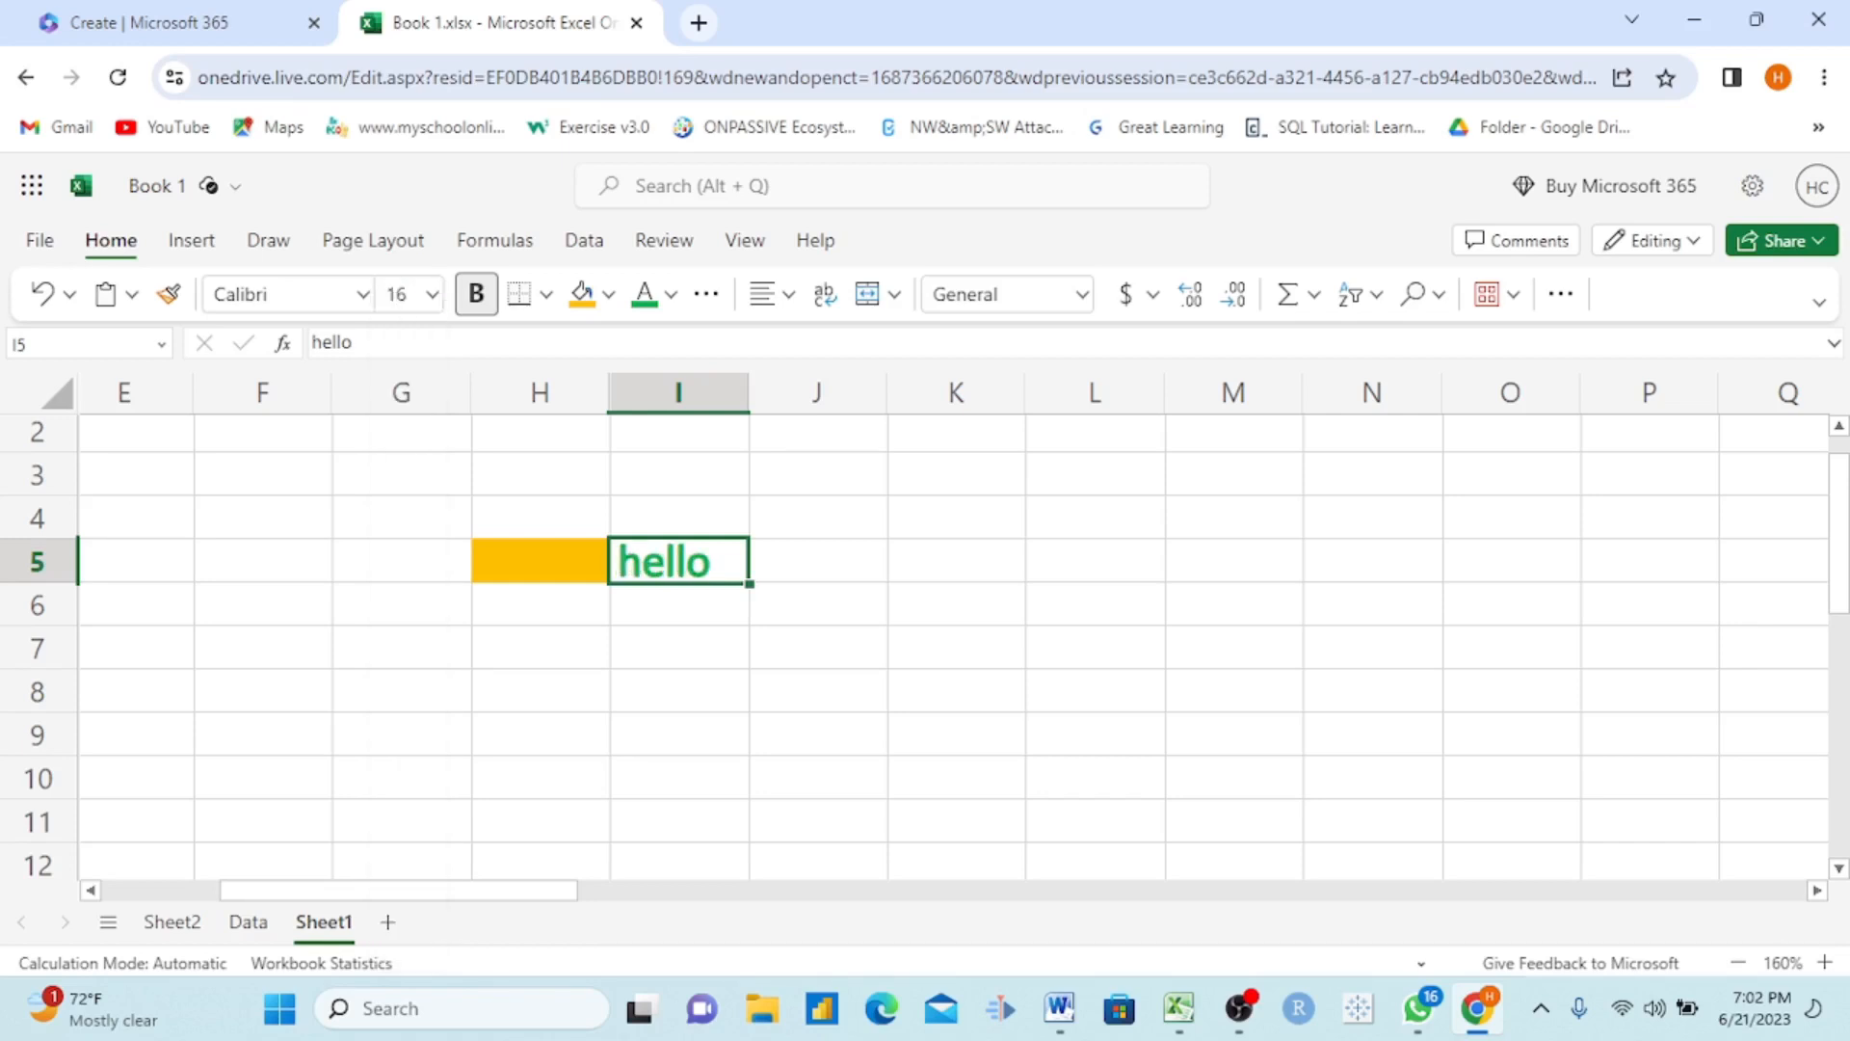
pyautogui.click(847, 574)
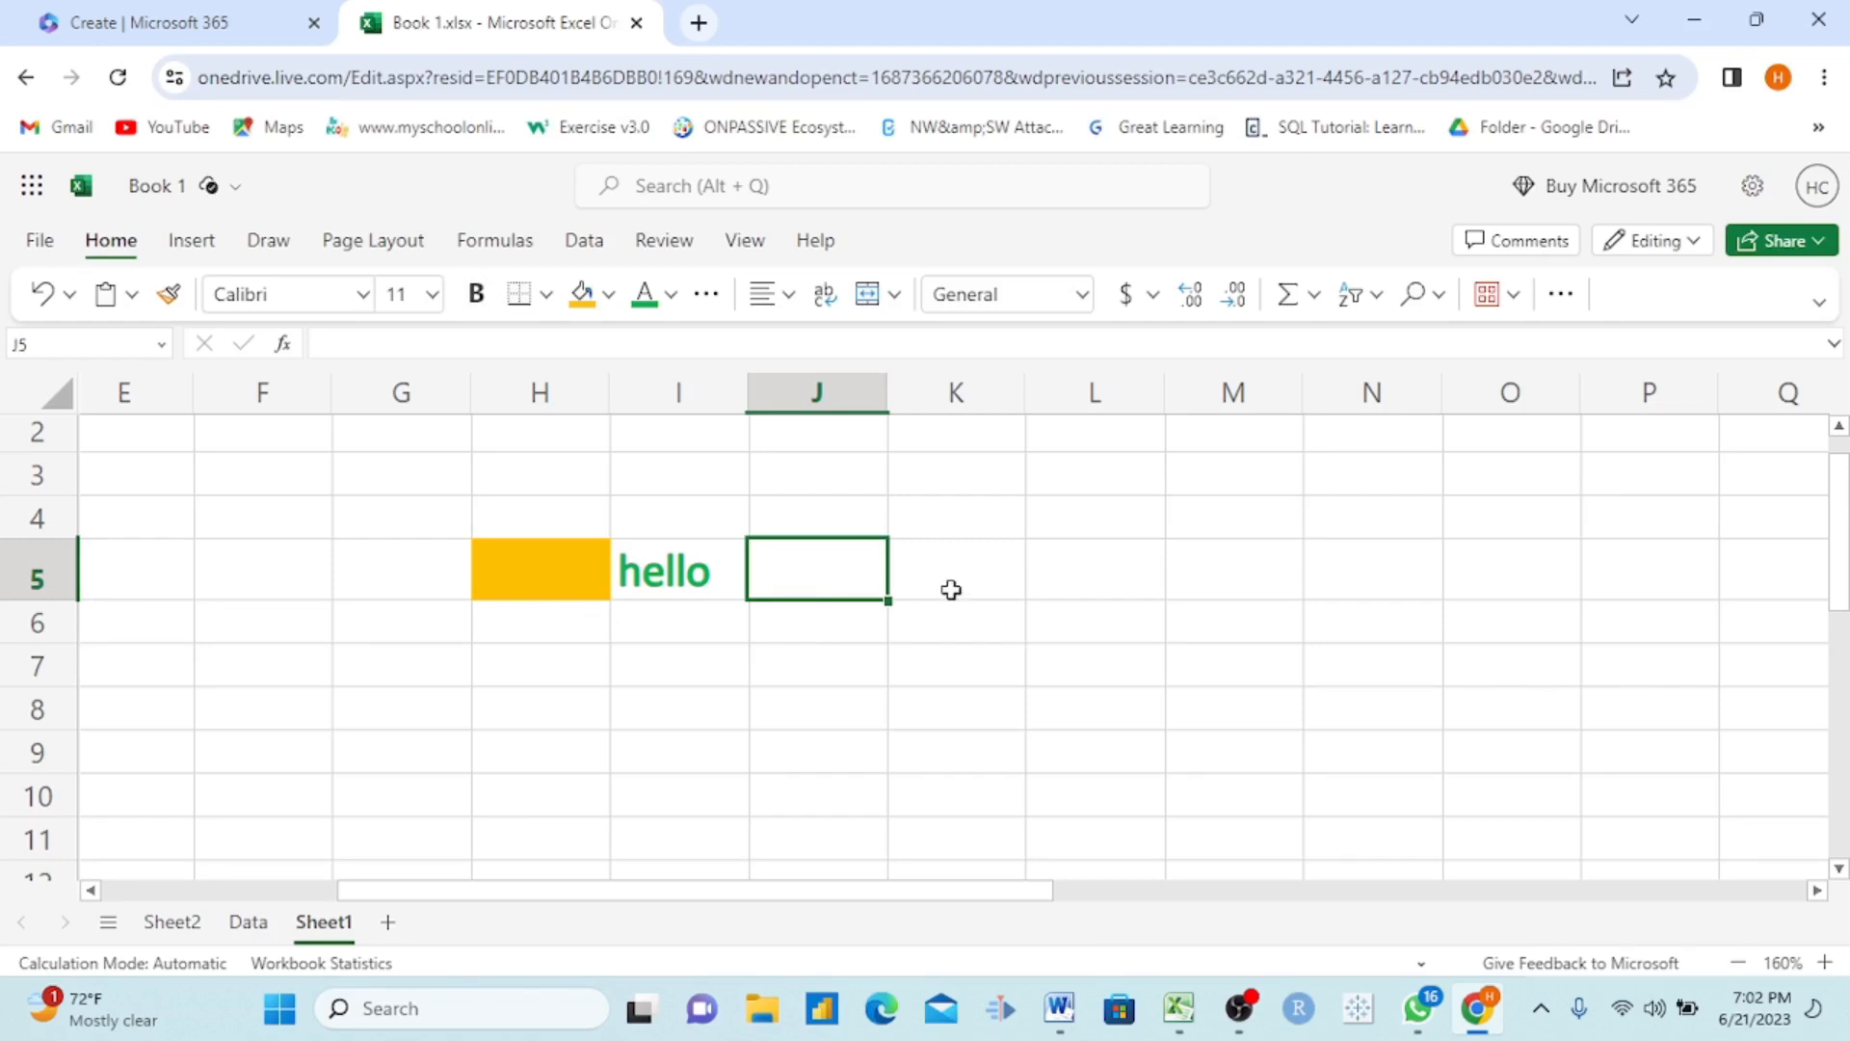
pyautogui.scroll(-1, 951, 589)
pyautogui.scroll(2, 951, 591)
pyautogui.hscroll(-1, 951, 591)
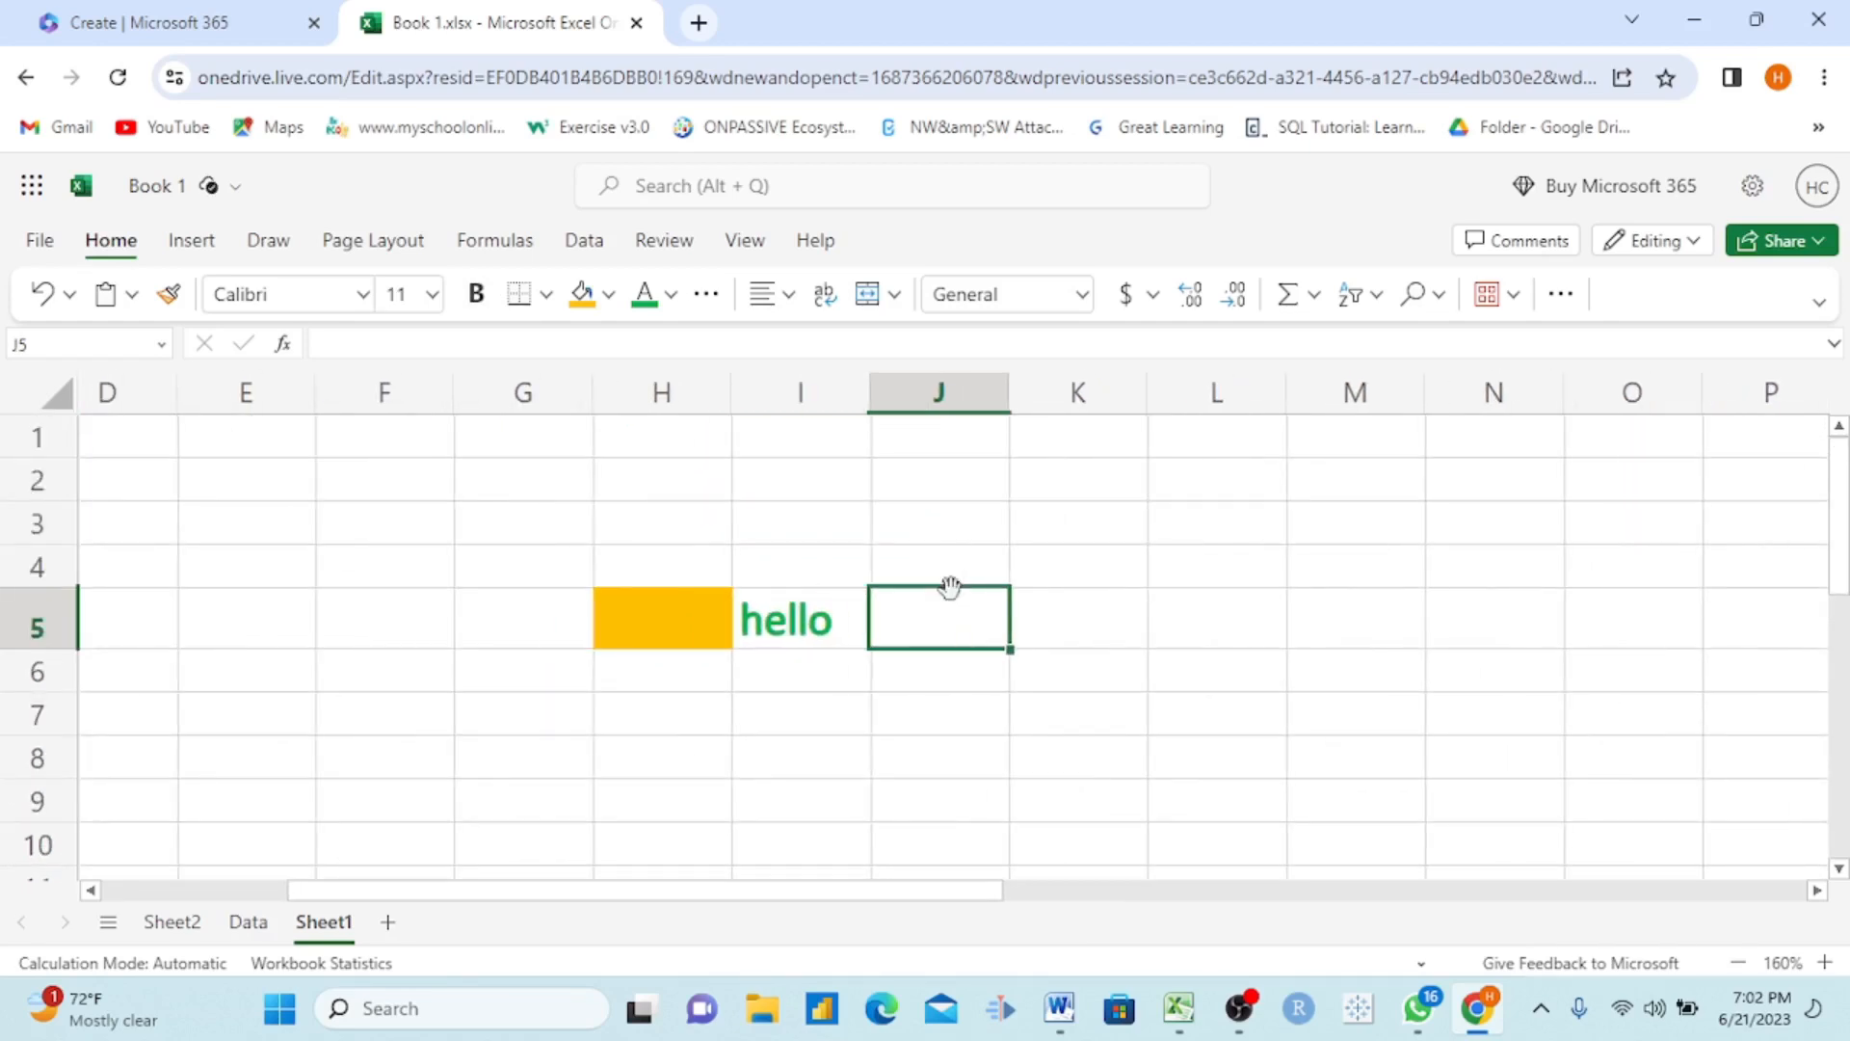
pyautogui.hscroll(-3, 951, 590)
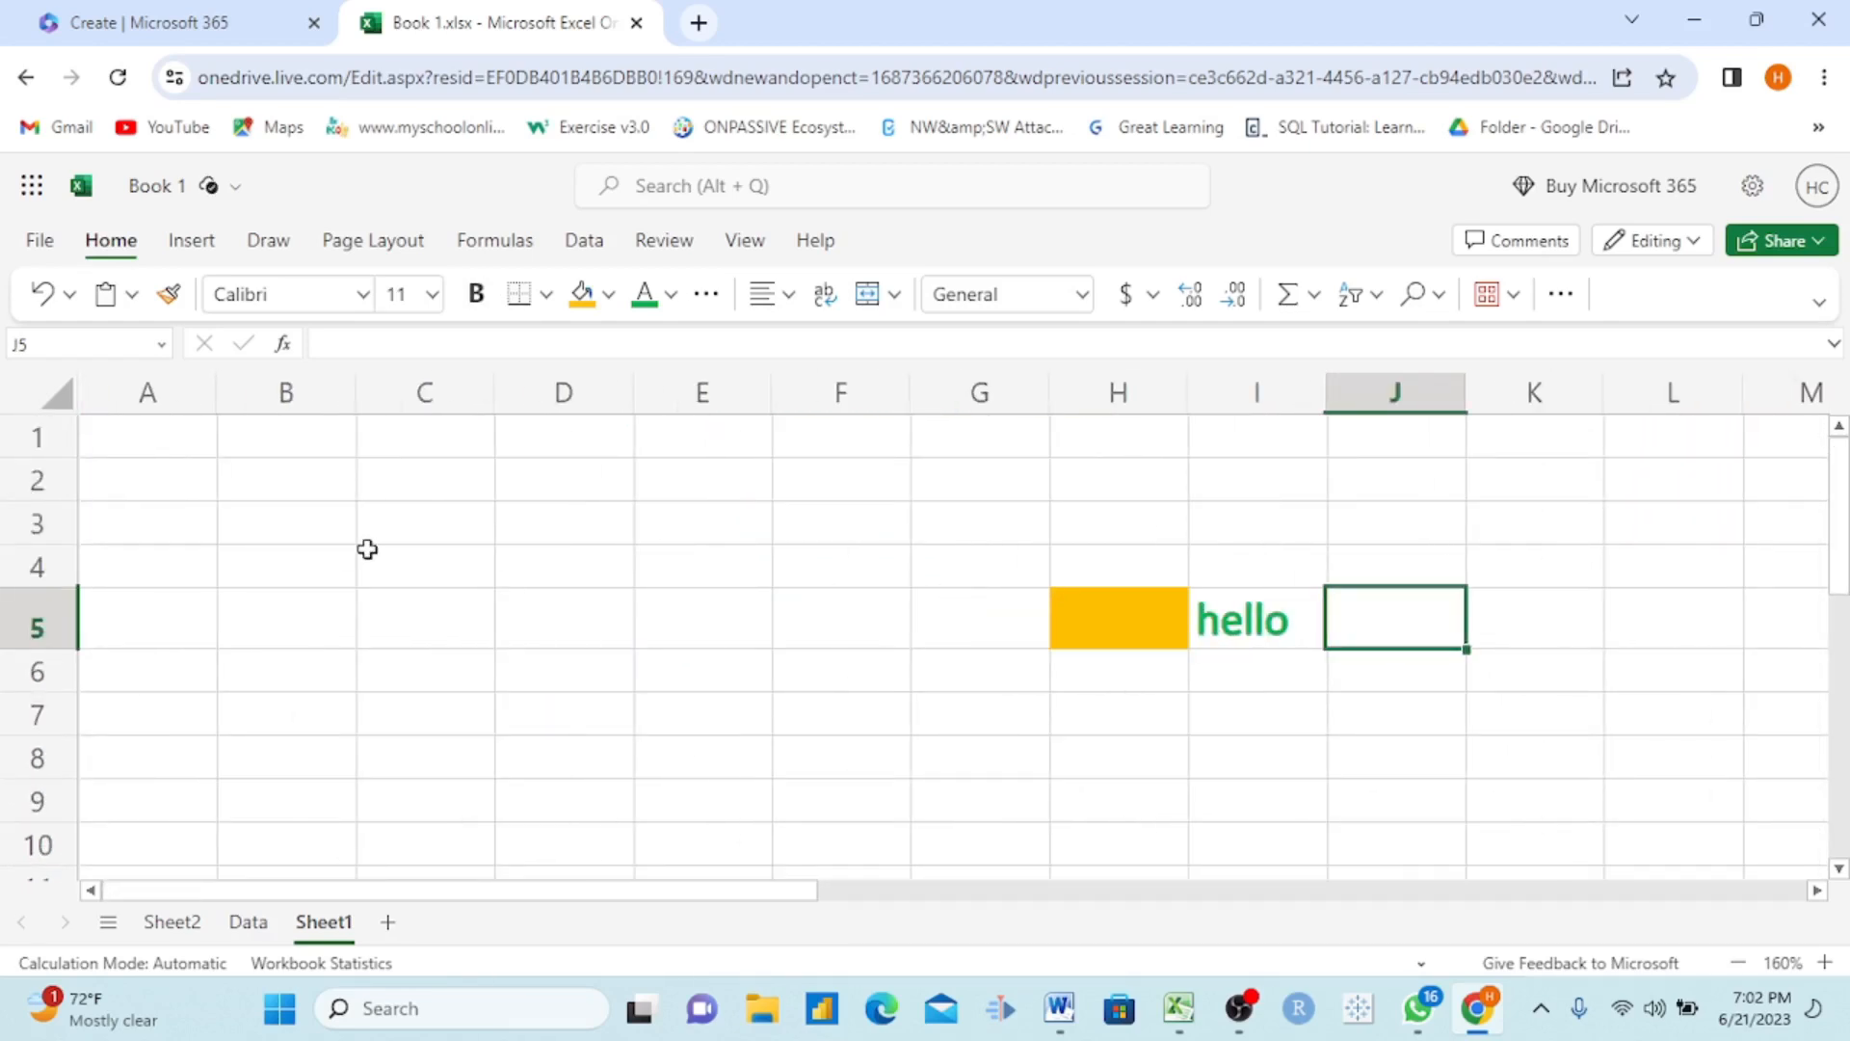
# Step: Add a new worksheet after Sheet1 and hide it
pyautogui.click(389, 925)
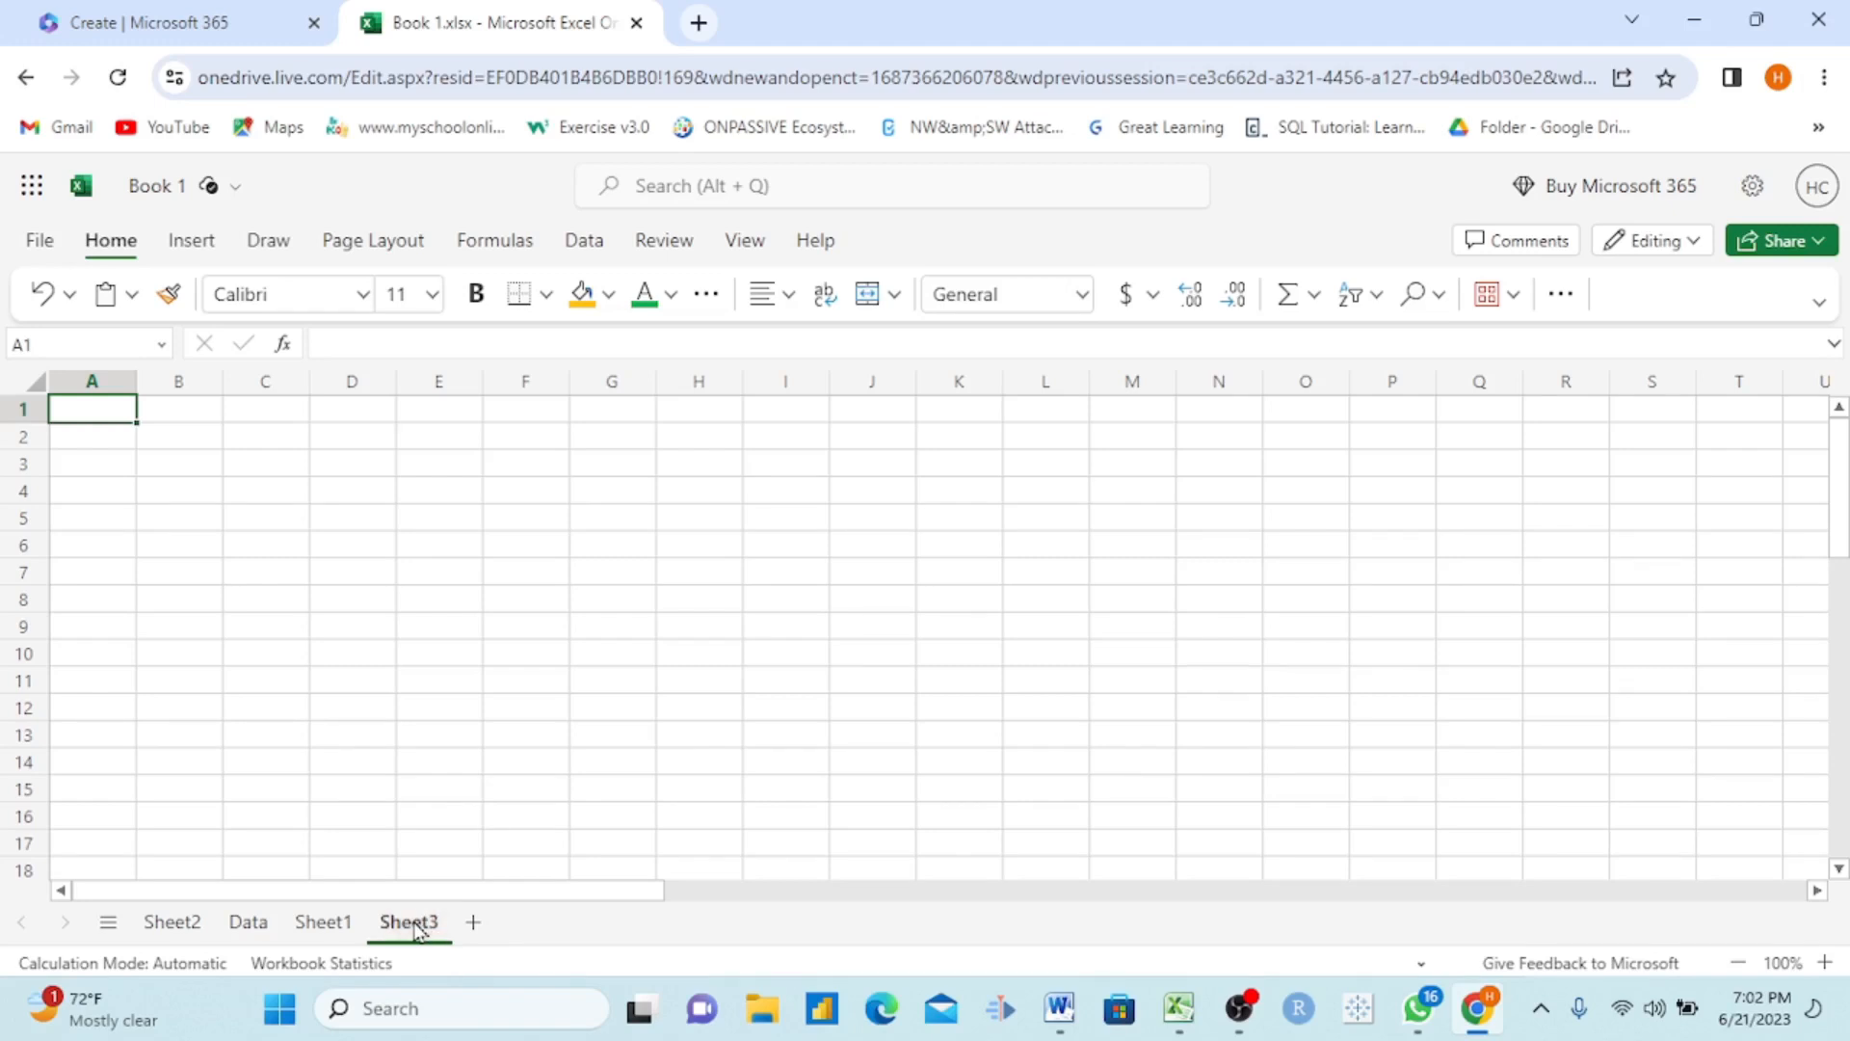
pyautogui.rightClick(415, 925)
pyautogui.click(477, 802)
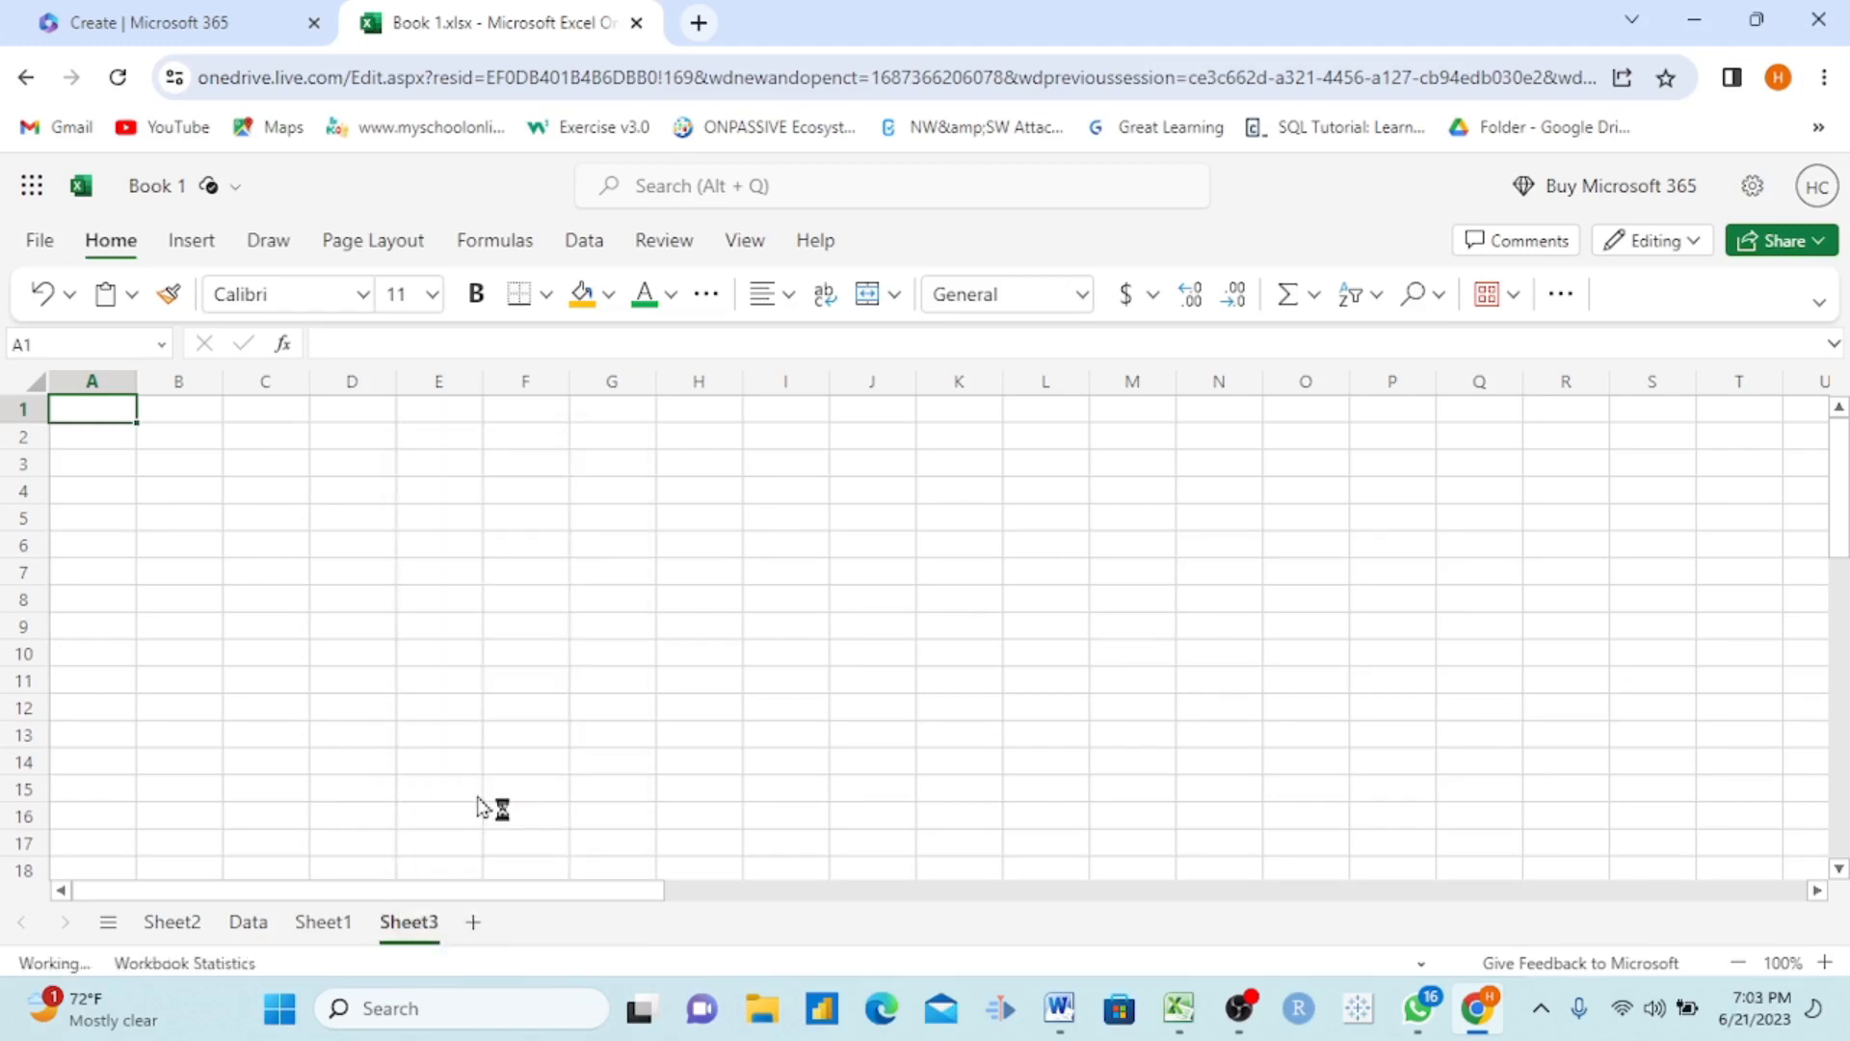
# Step: Unhide the hidden worksheet Sheet3
pyautogui.rightClick(323, 925)
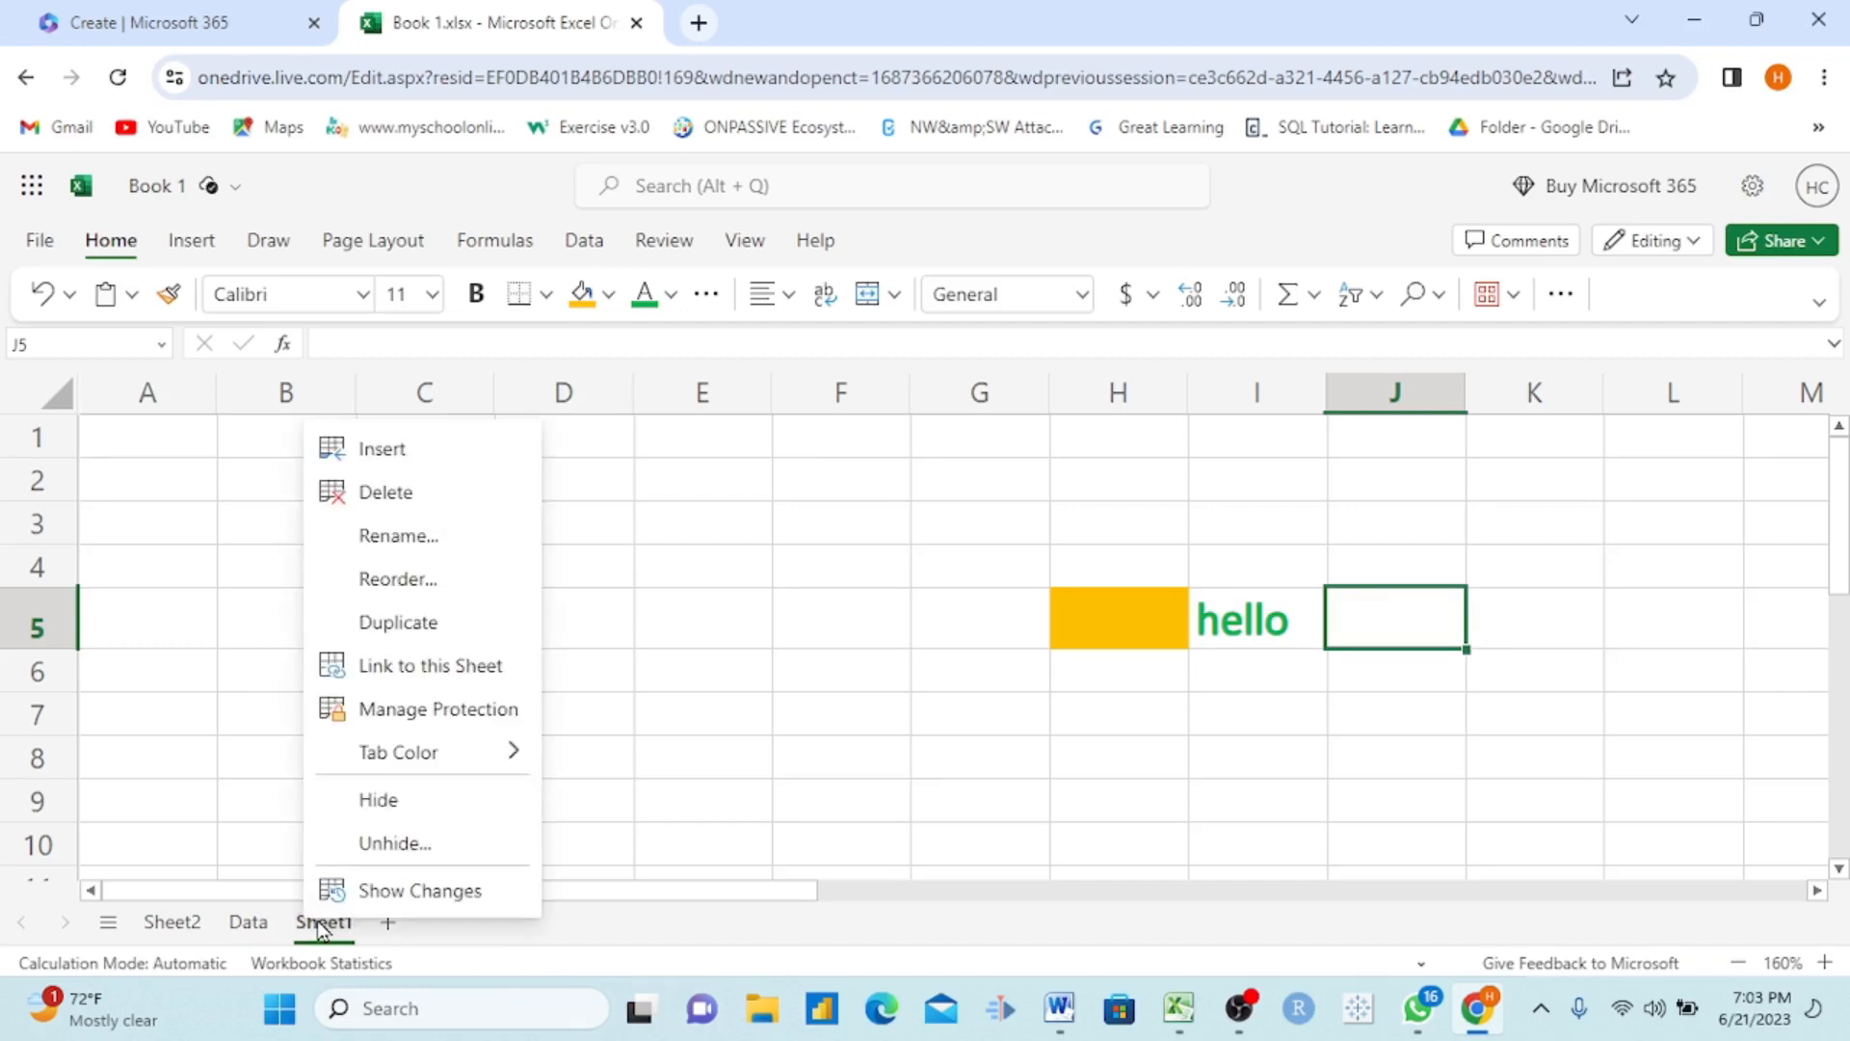
pyautogui.click(417, 845)
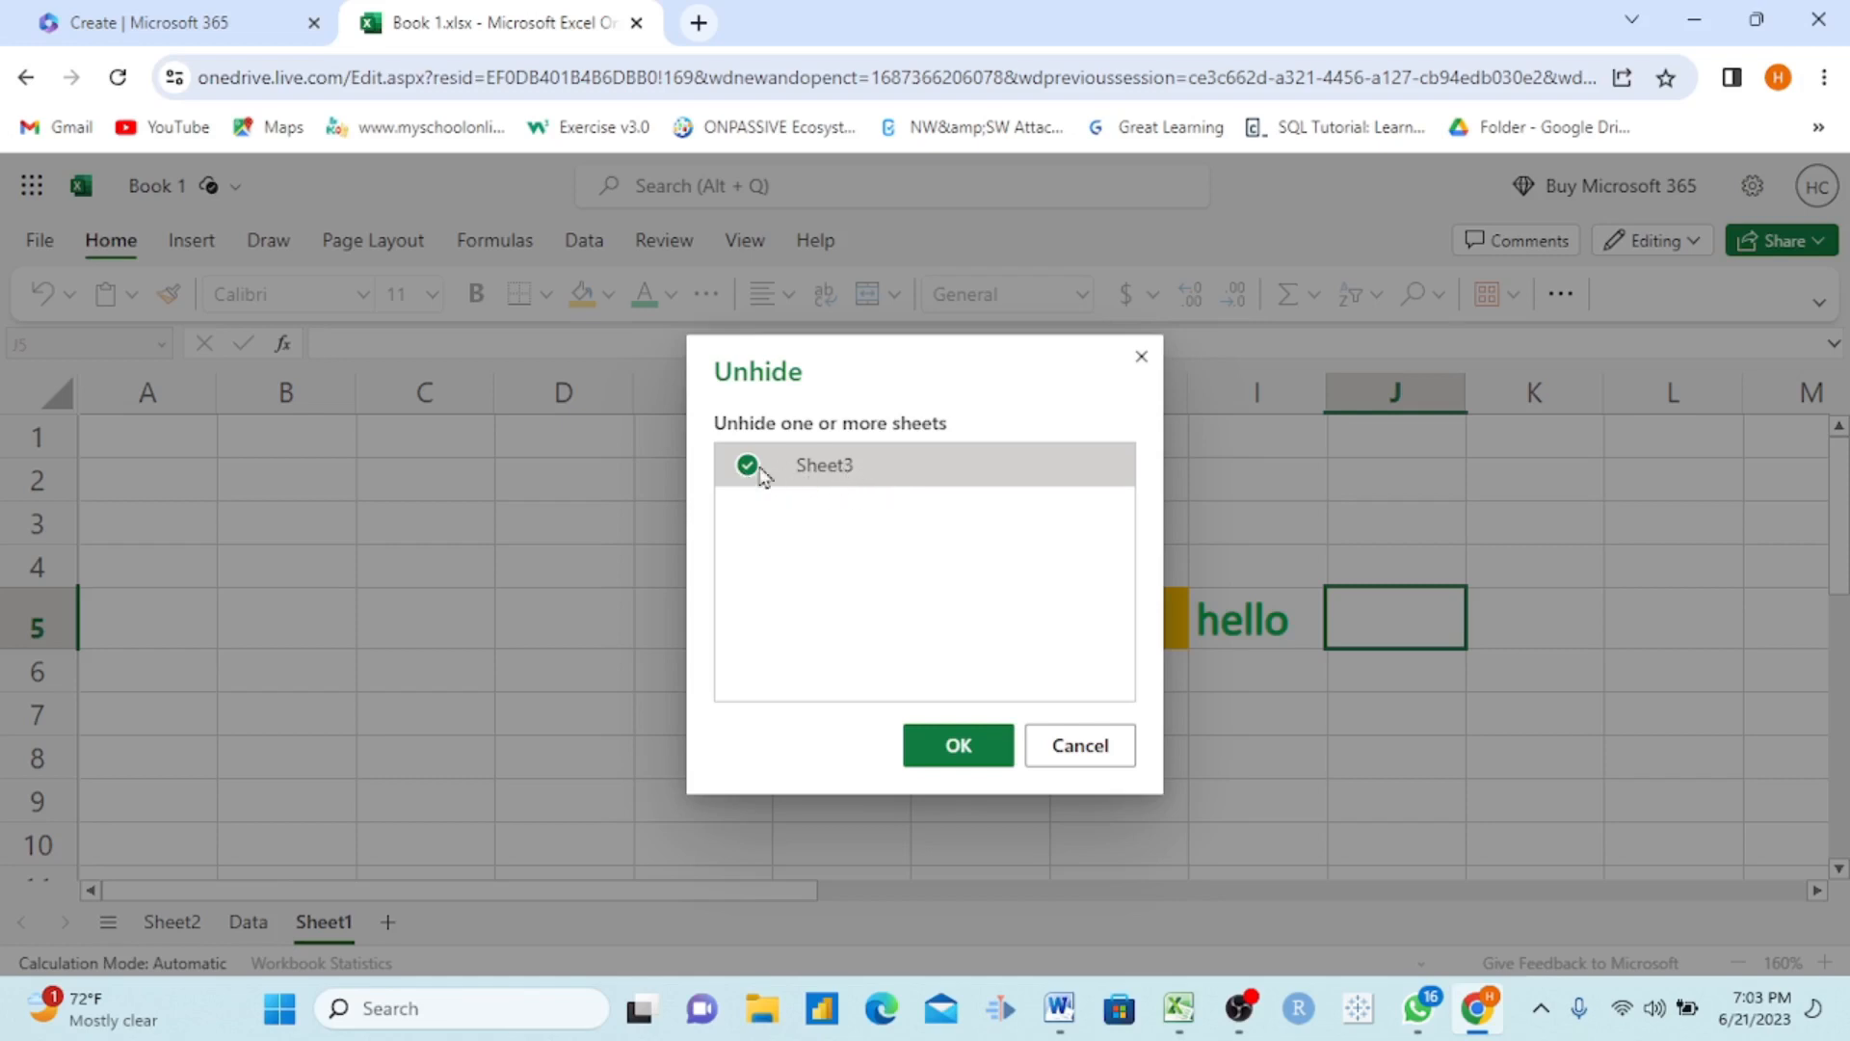
pyautogui.click(940, 763)
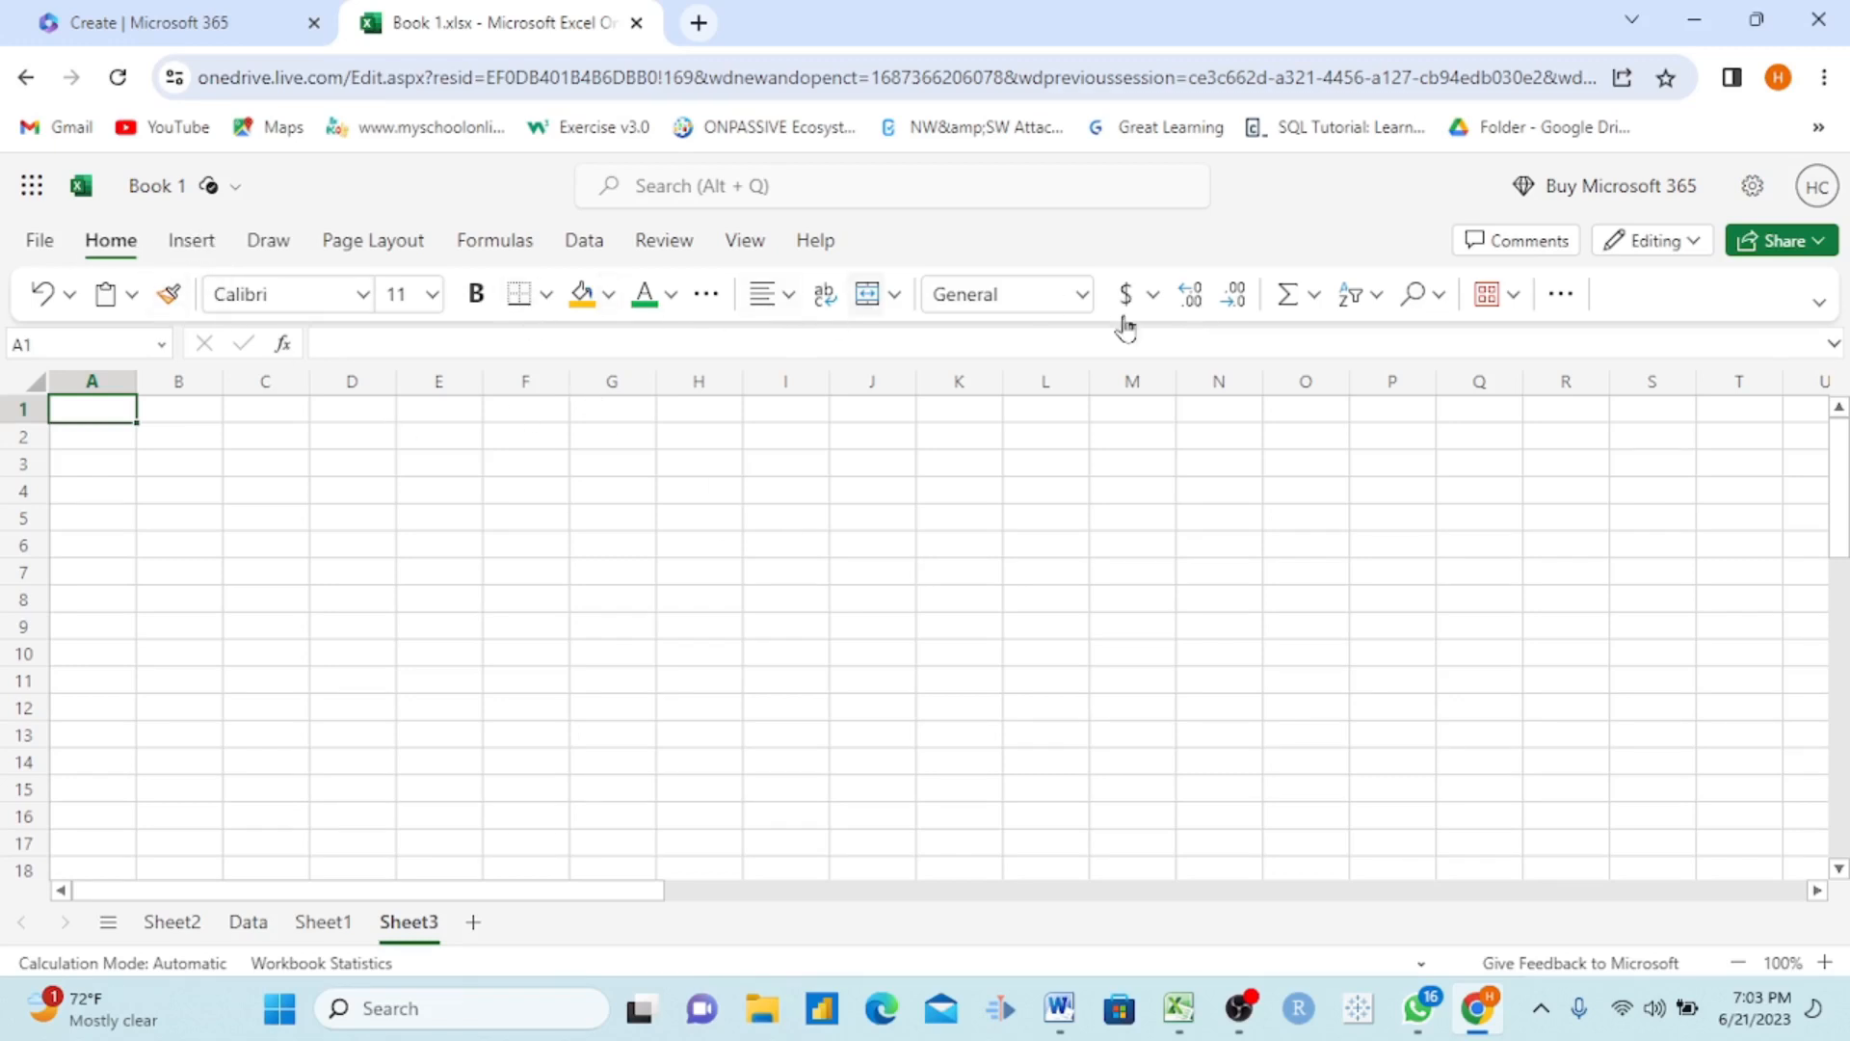
# Step: Apply thick outside borders to the range F3:K11 on Sheet3
pyautogui.moveTo(556, 471); pyautogui.dragTo(937, 685)
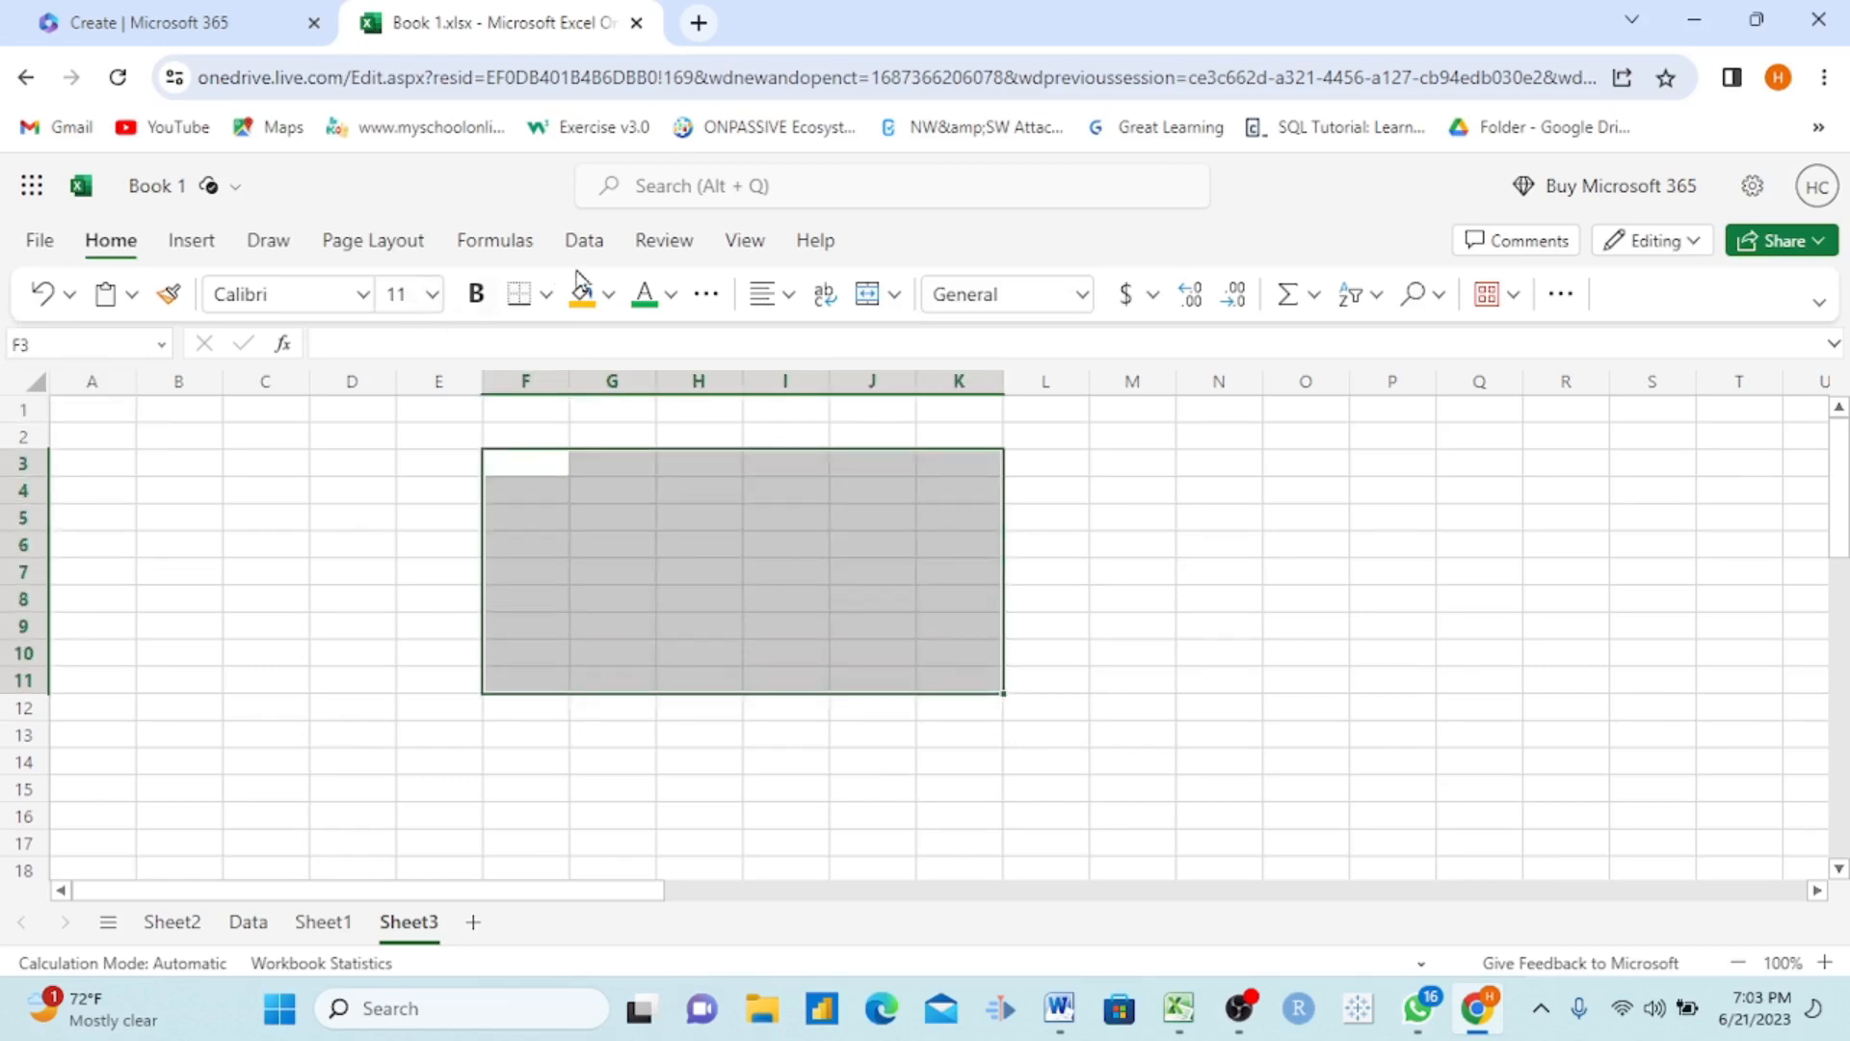
pyautogui.click(549, 295)
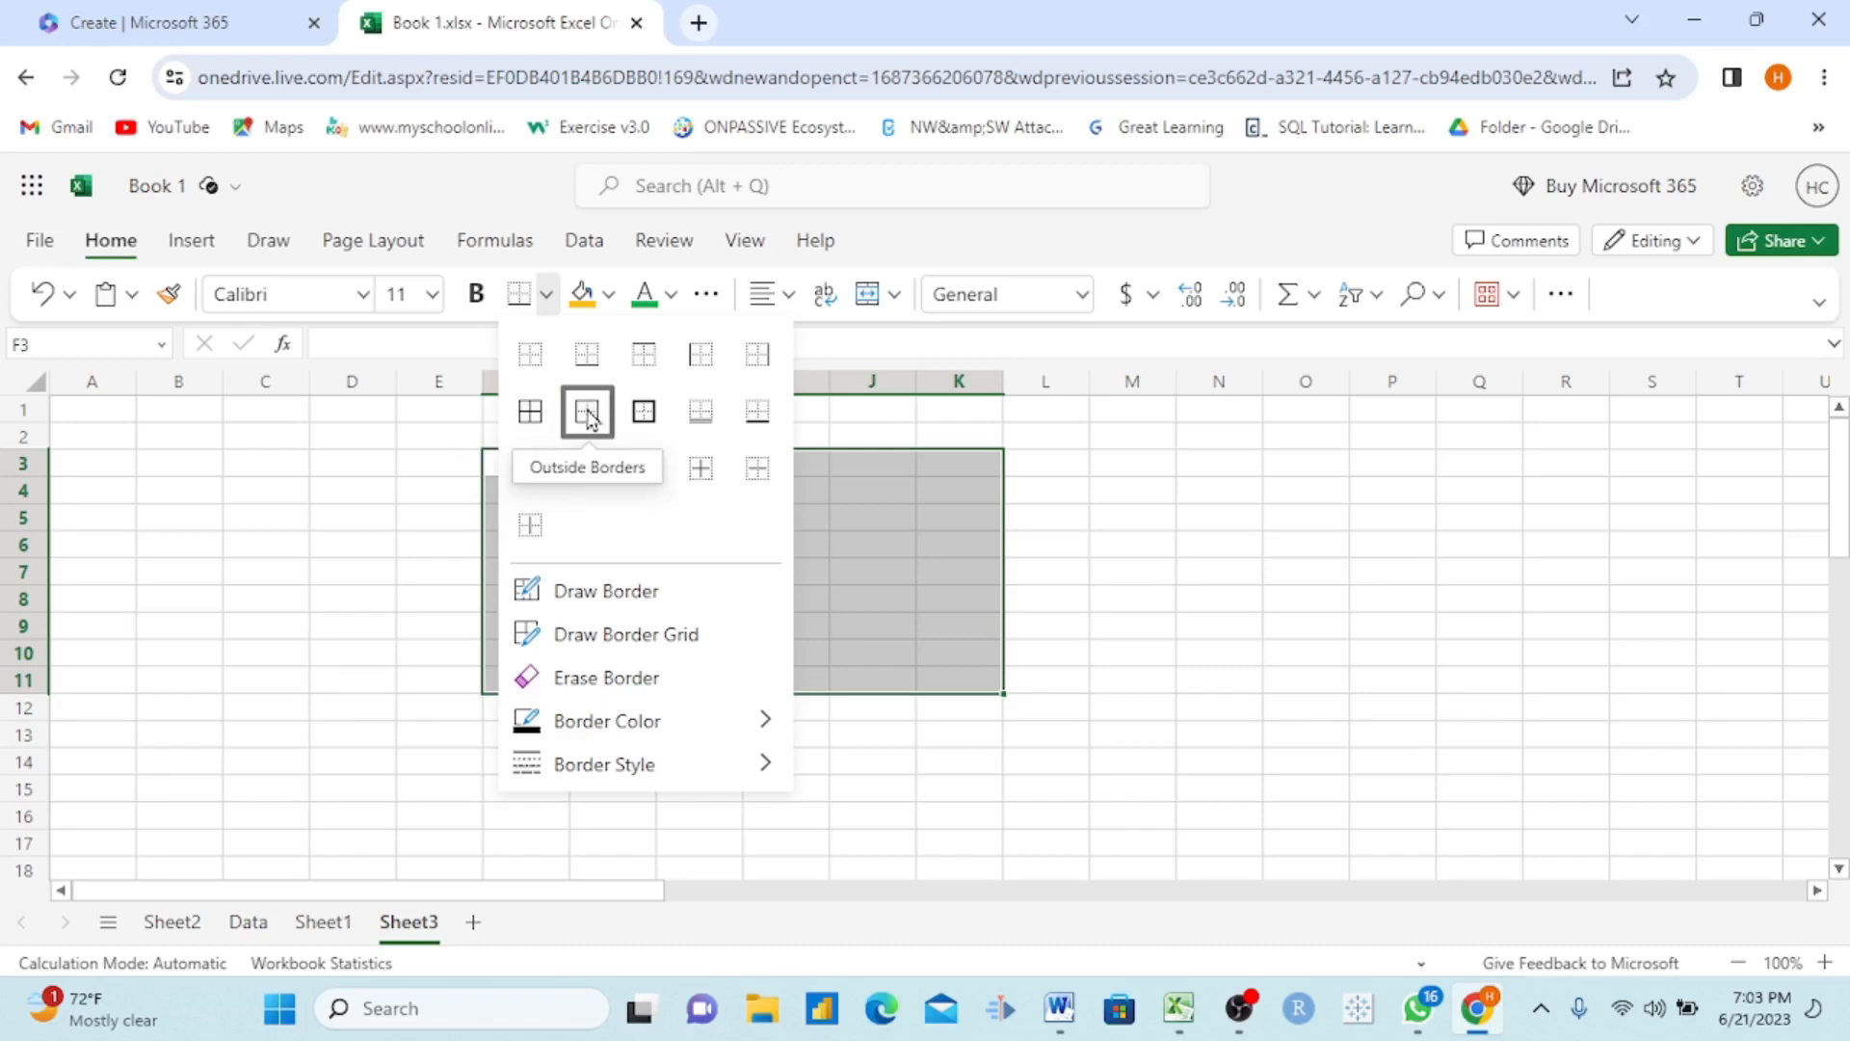
pyautogui.click(643, 413)
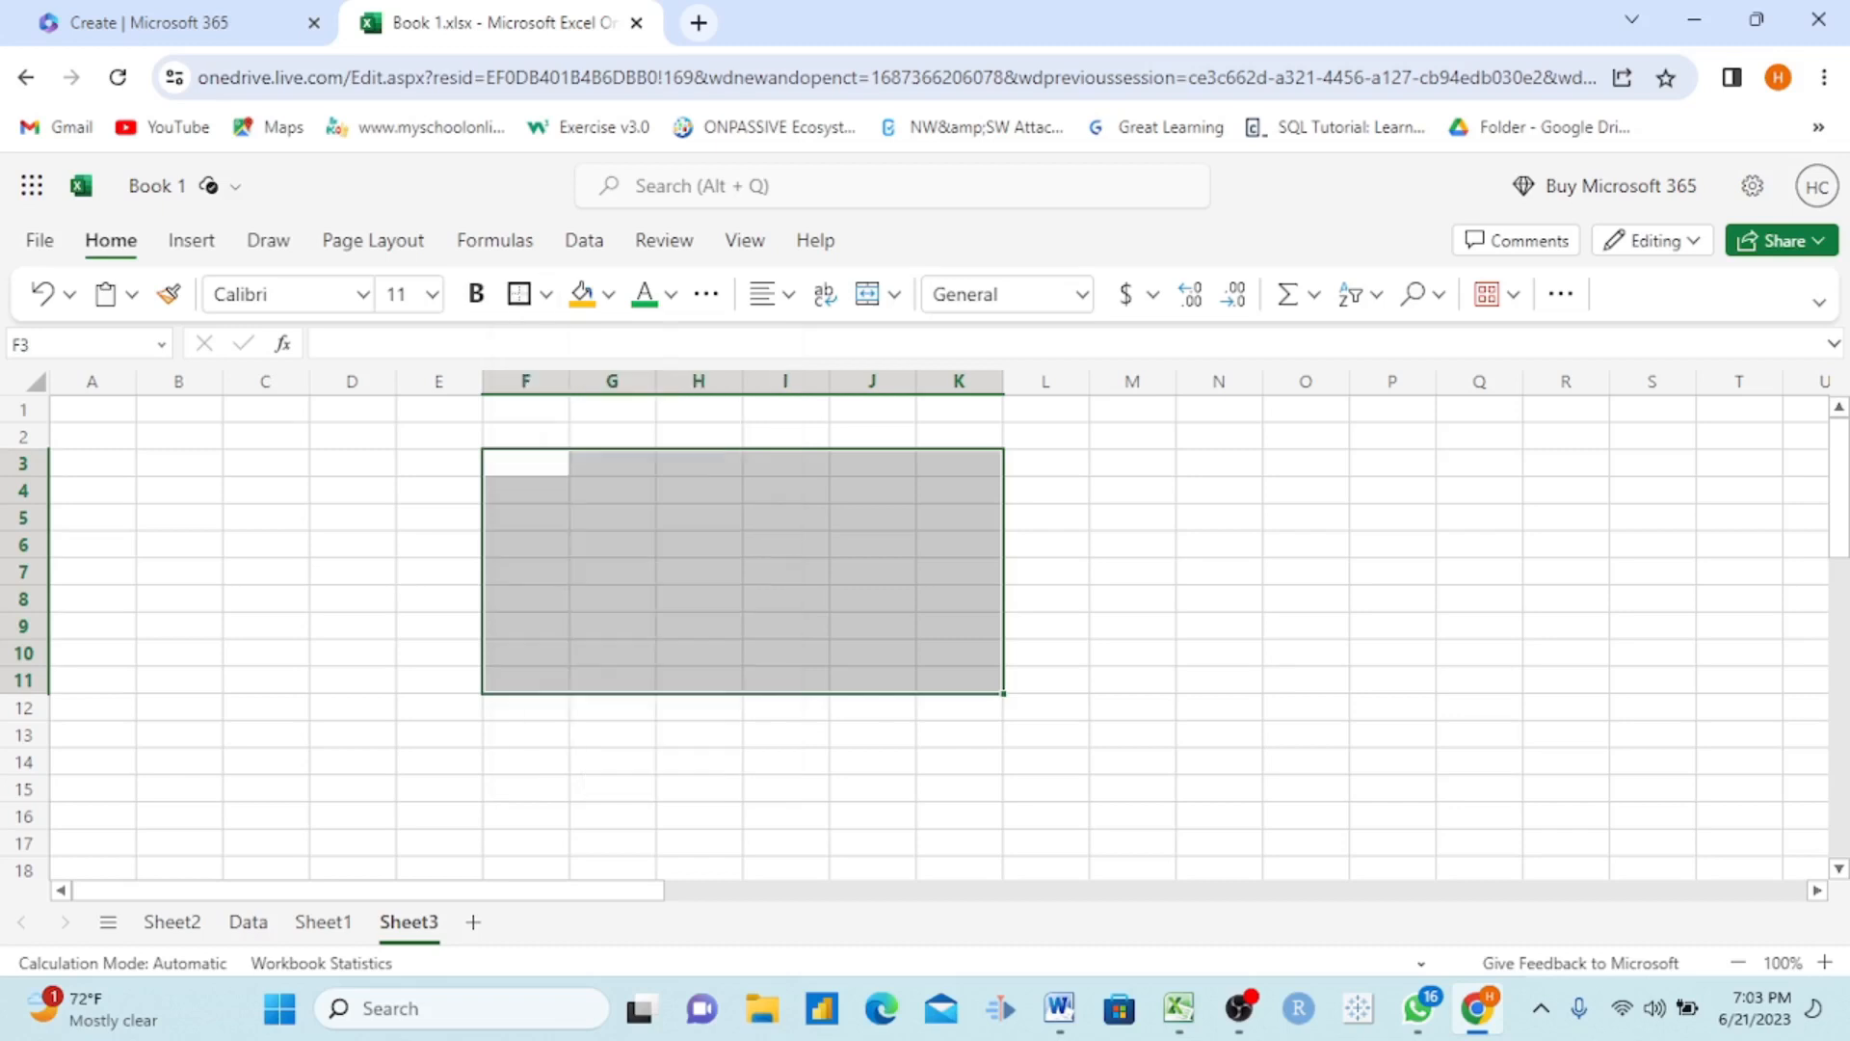
pyautogui.click(821, 537)
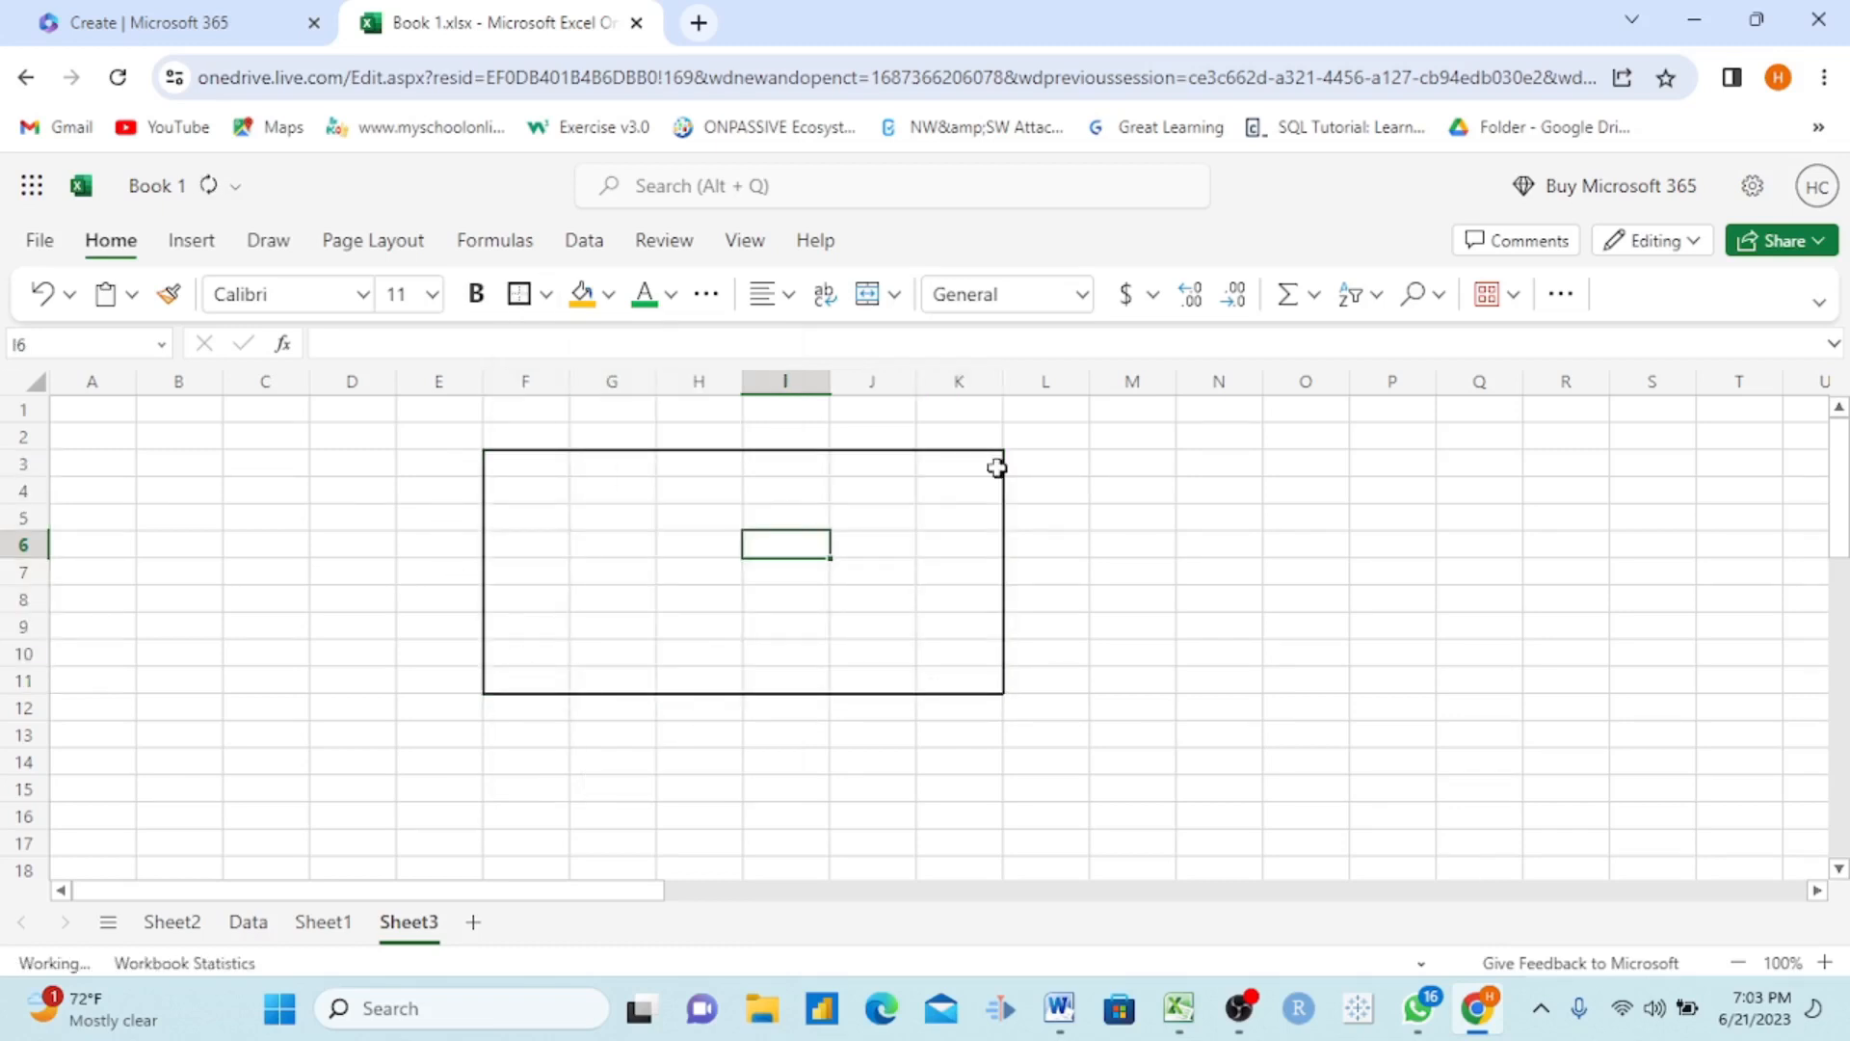
# Step: Apply all borders to the range F3:K12 on Sheet3
pyautogui.moveTo(508, 459); pyautogui.dragTo(987, 698)
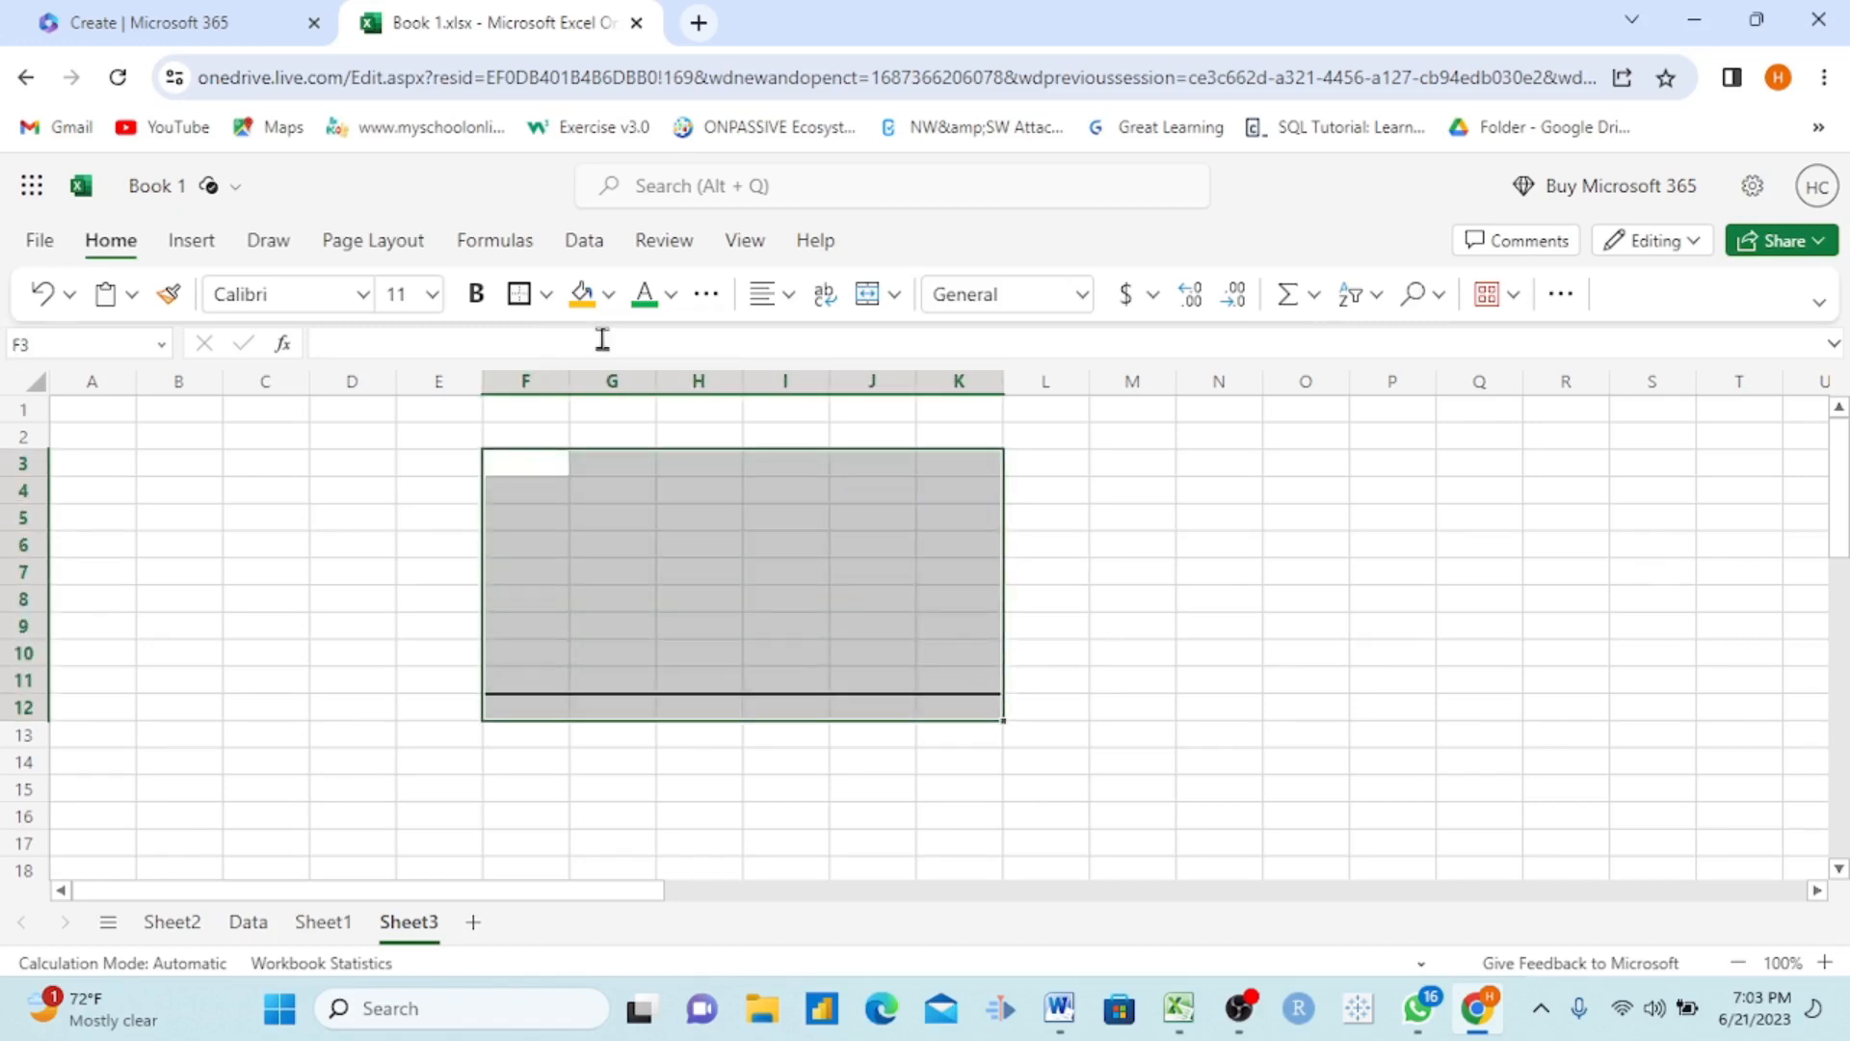
pyautogui.click(545, 299)
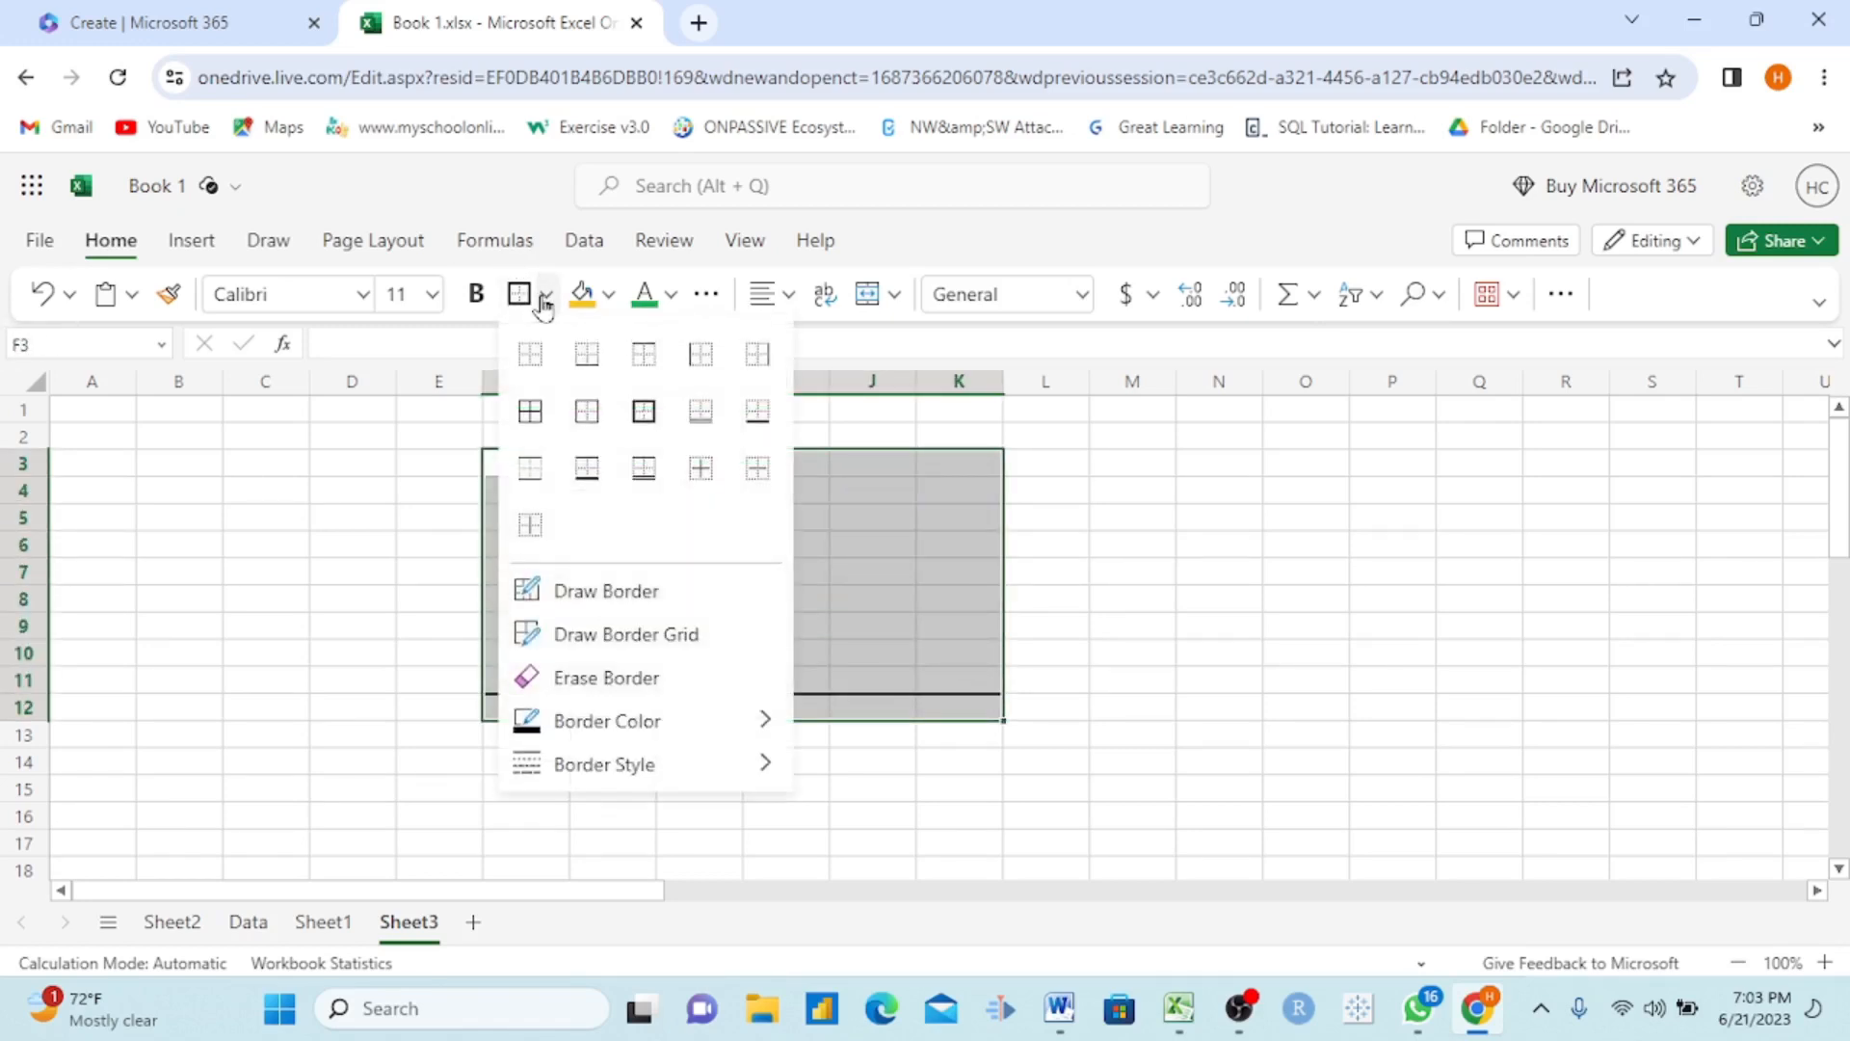
pyautogui.click(538, 412)
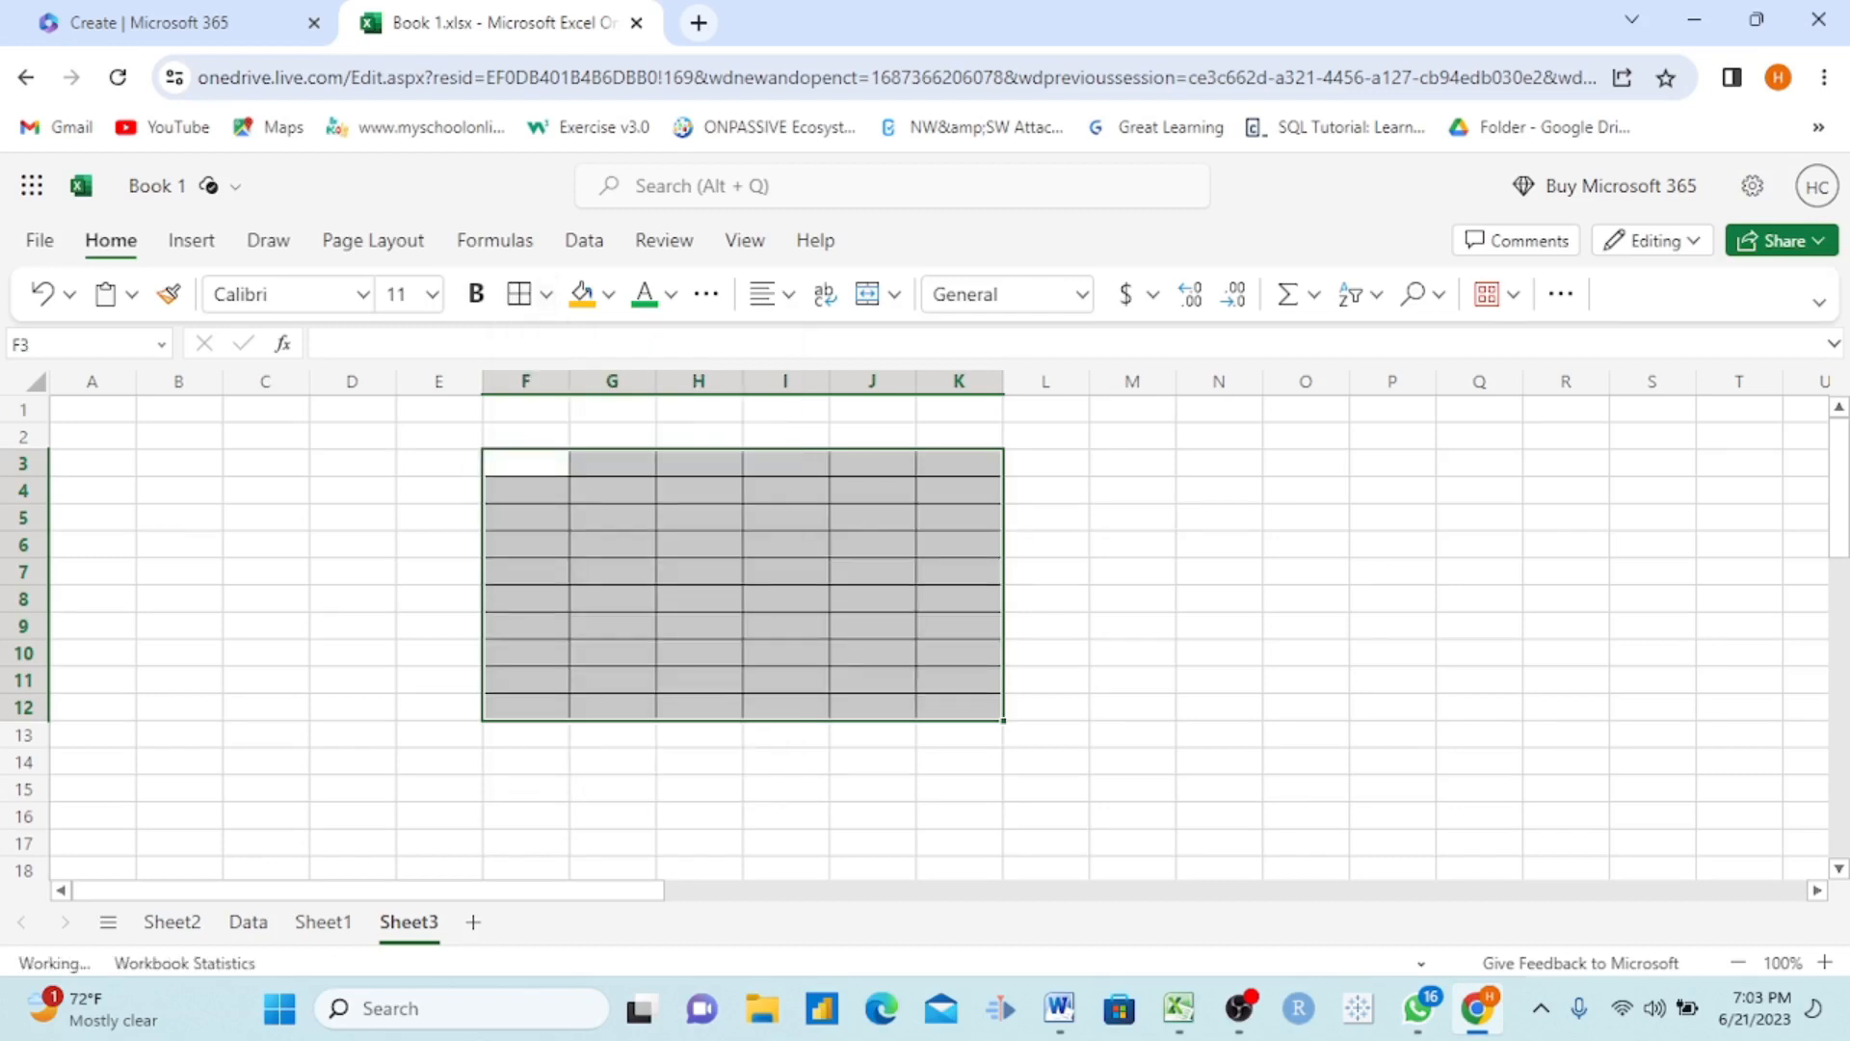
pyautogui.click(824, 523)
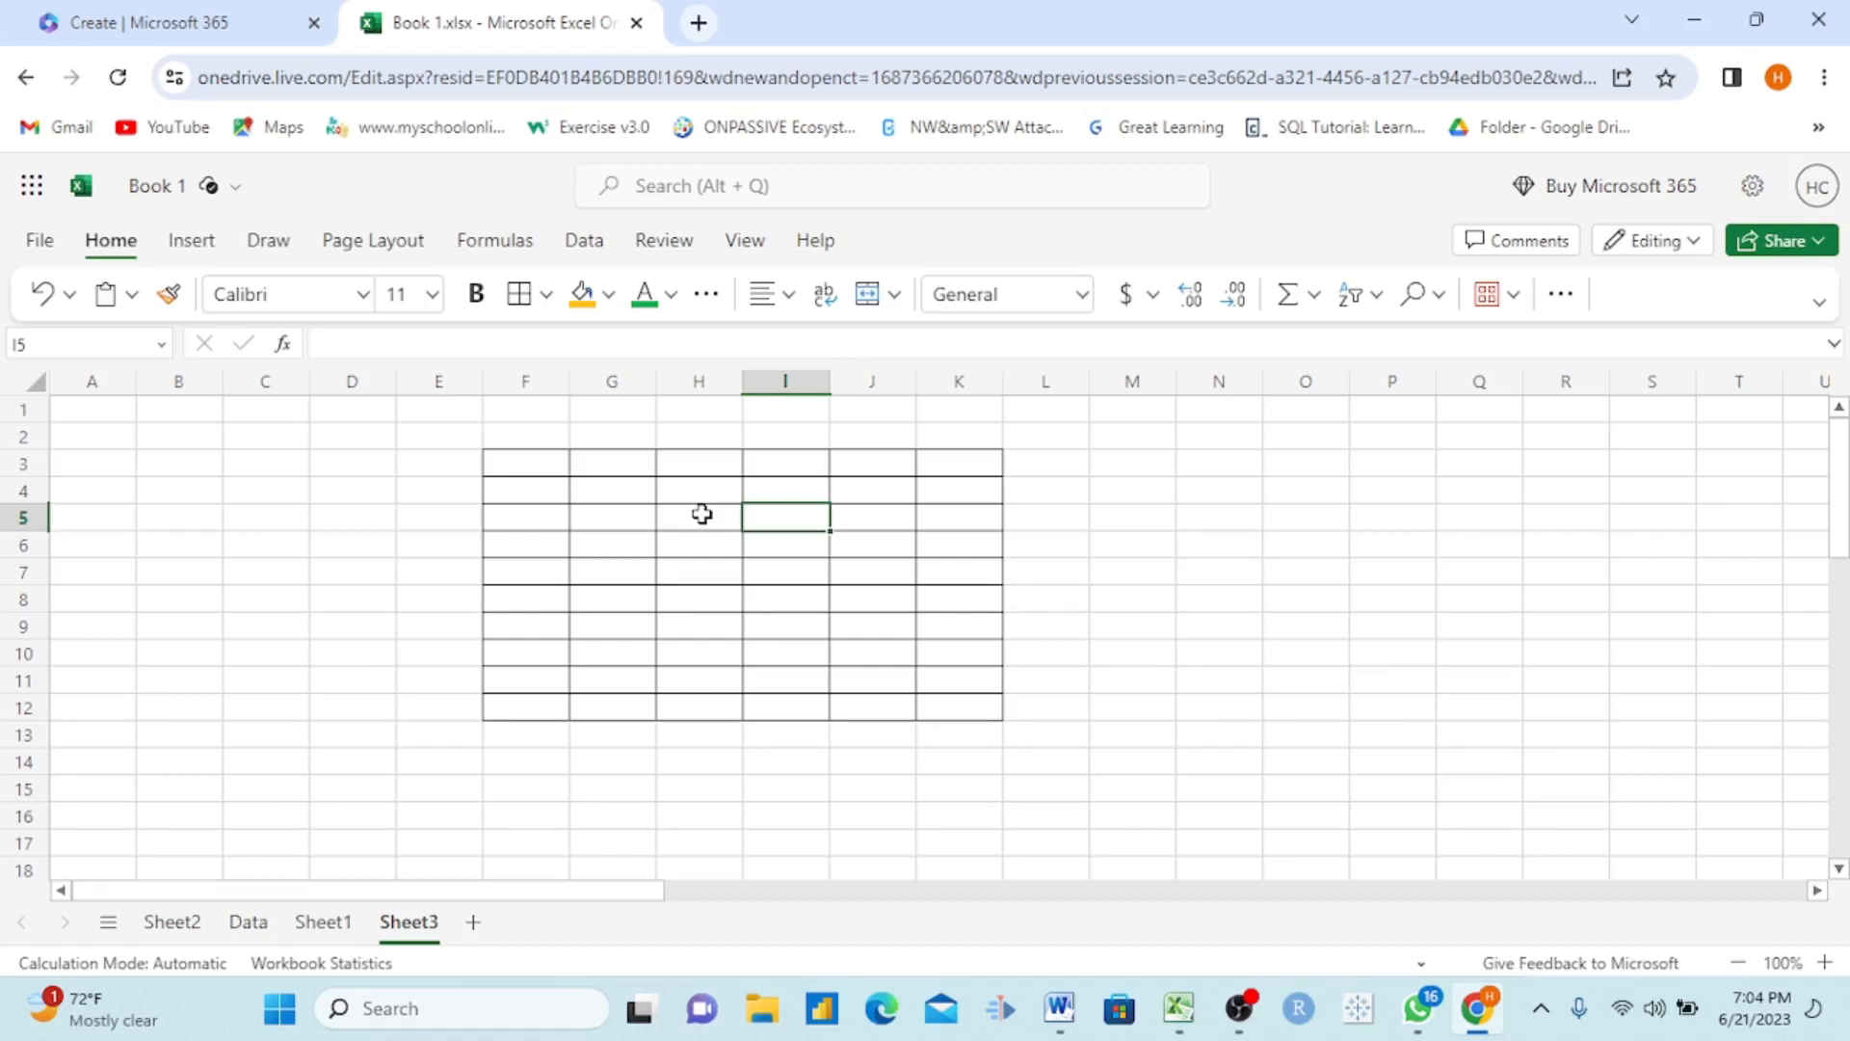
pyautogui.click(863, 614)
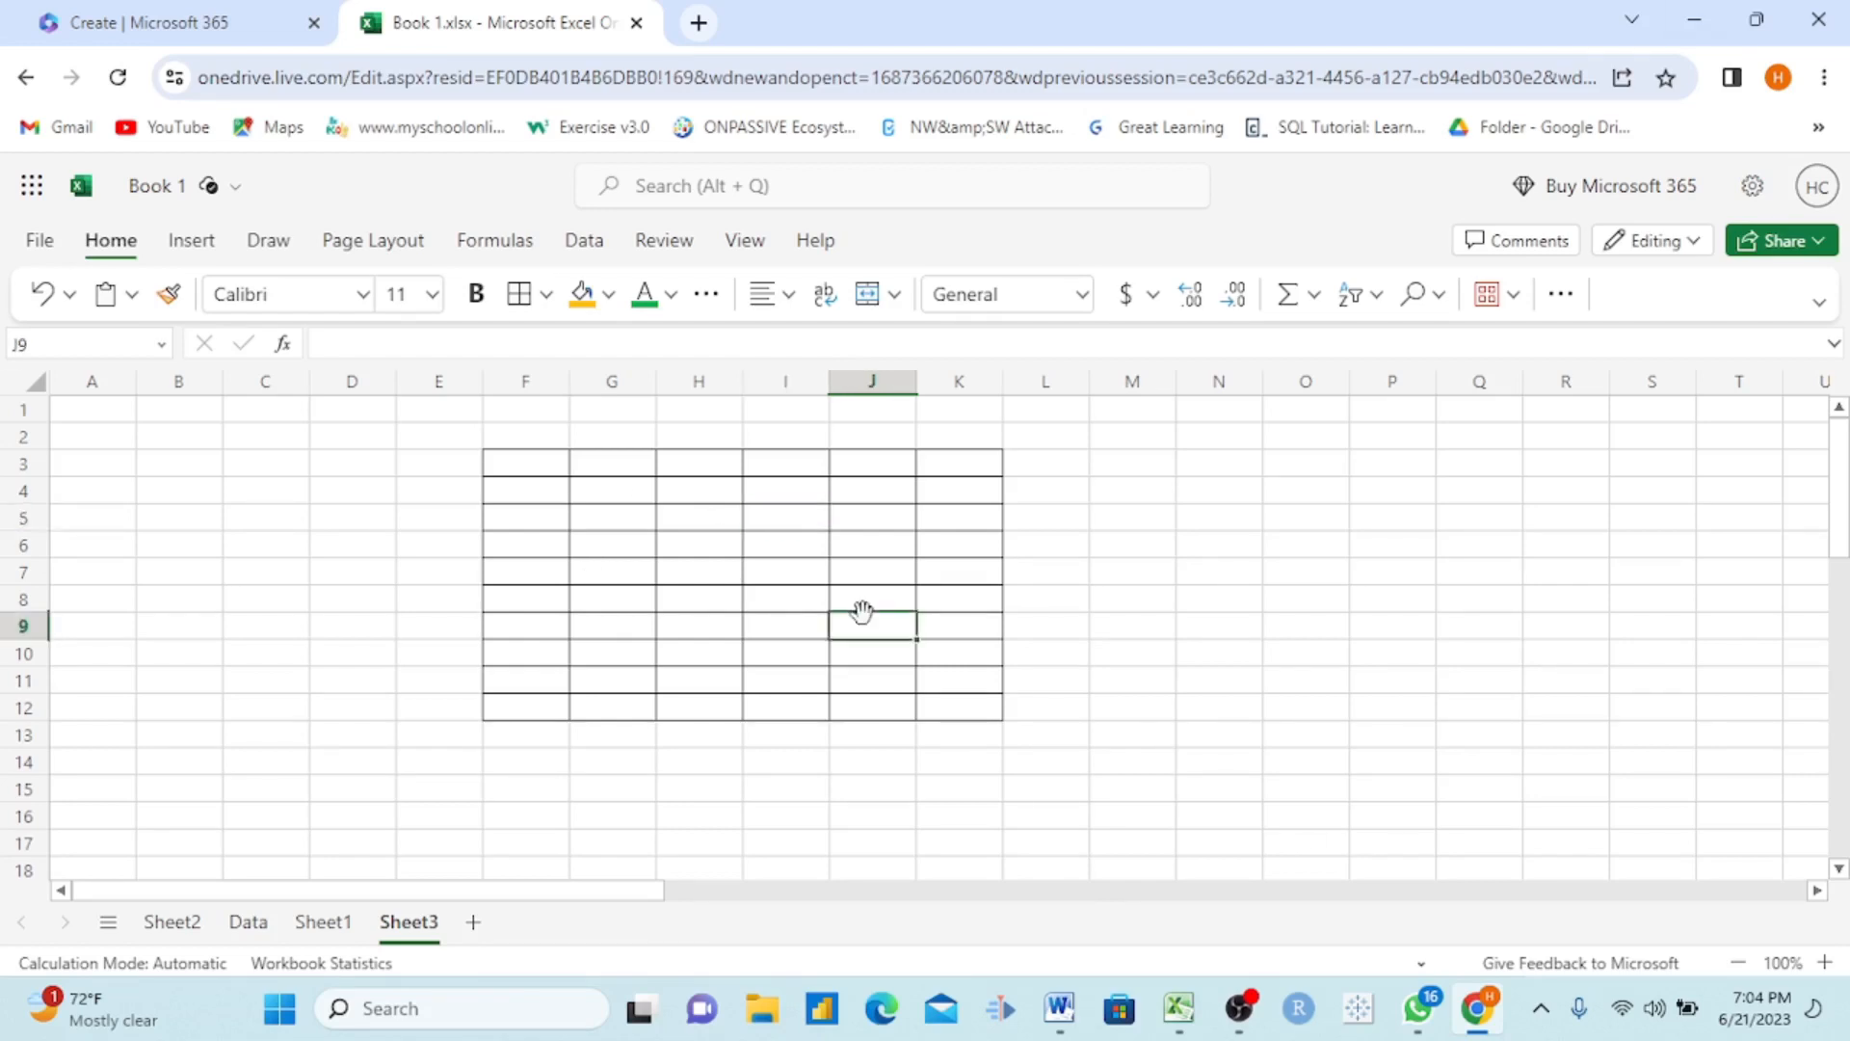
# Step: Insert a rounded rectangle shape on Sheet3
pyautogui.click(346, 415)
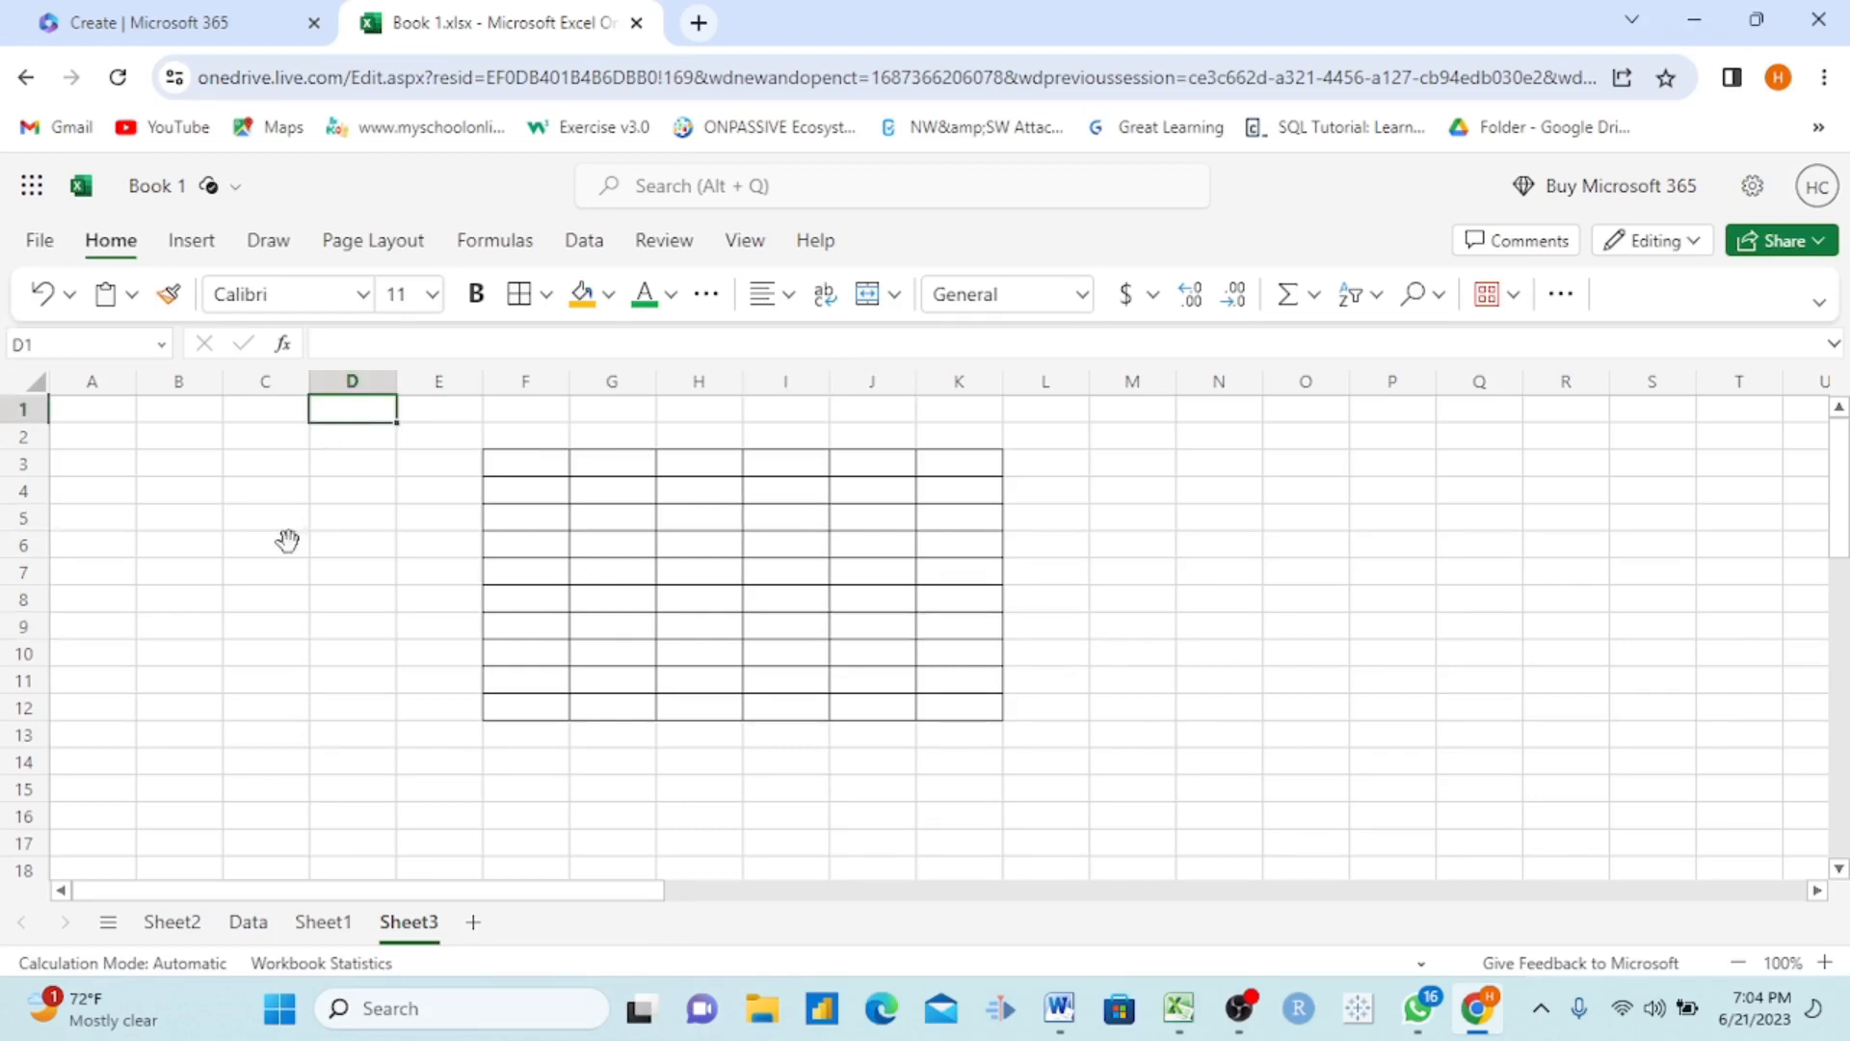
pyautogui.click(193, 243)
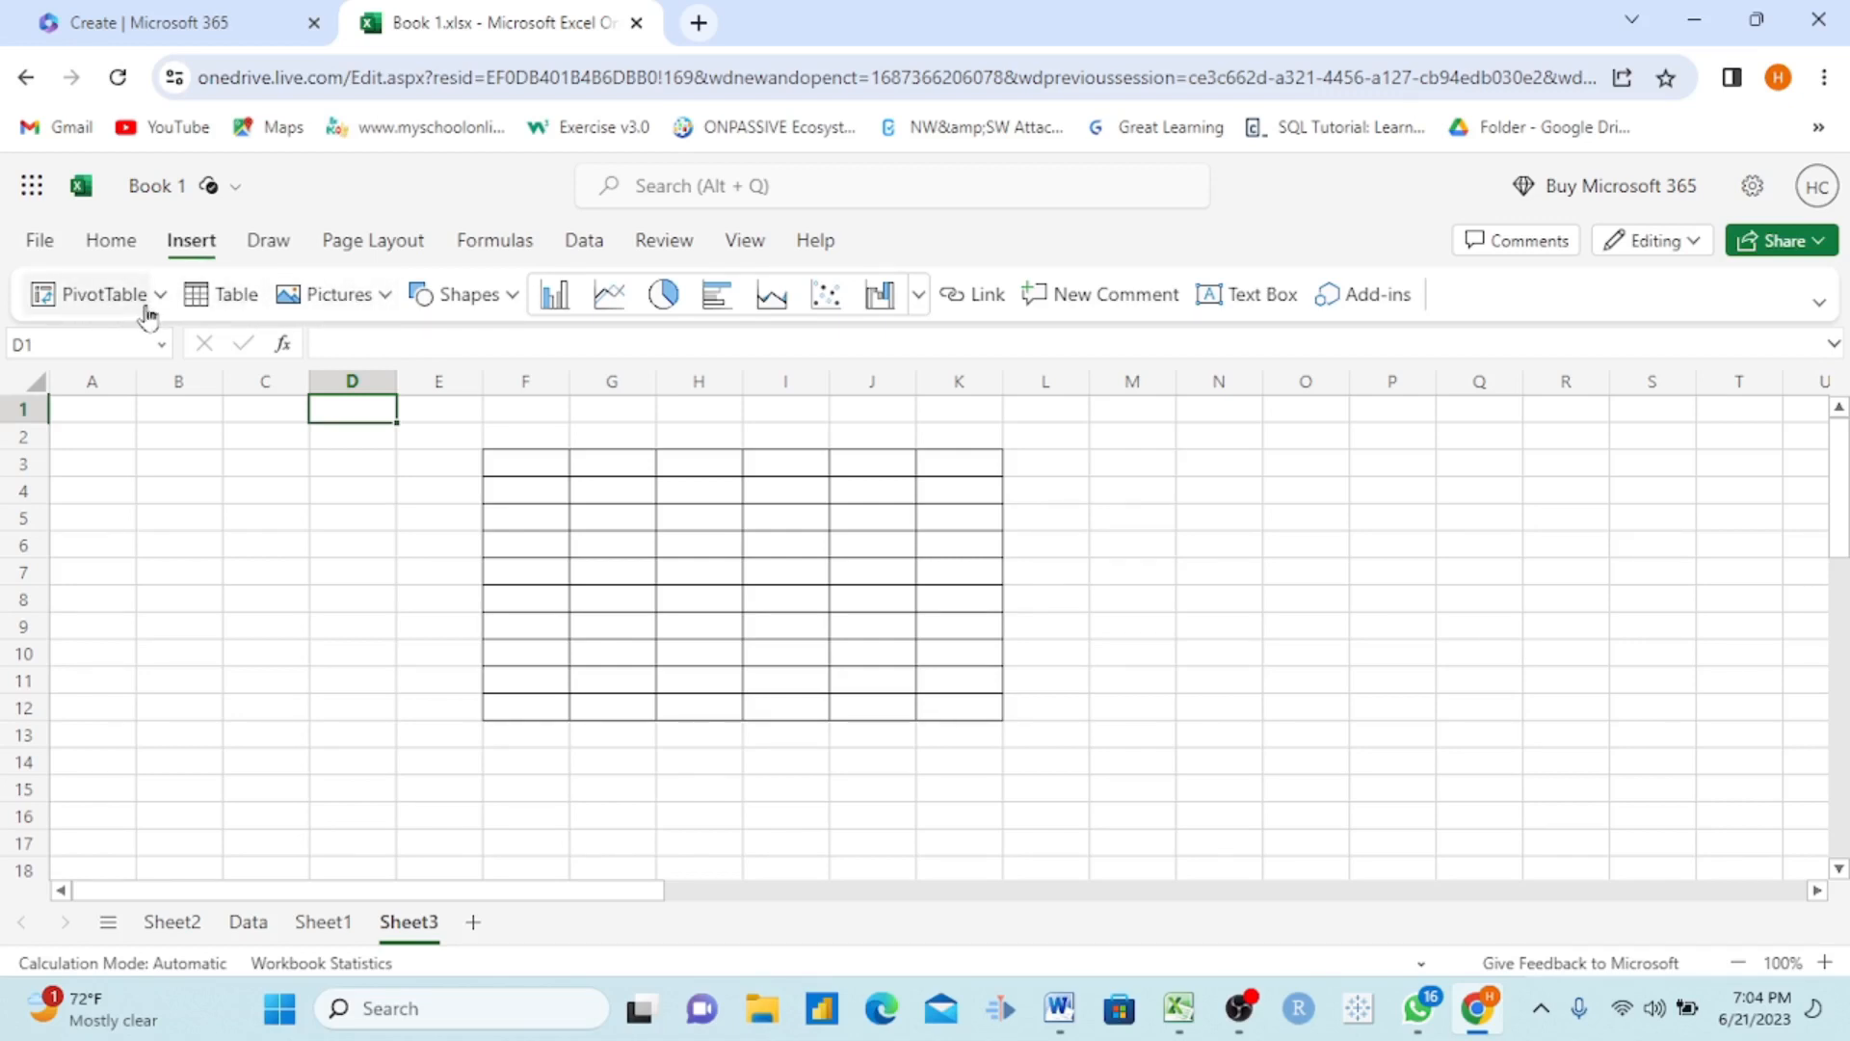
pyautogui.click(499, 307)
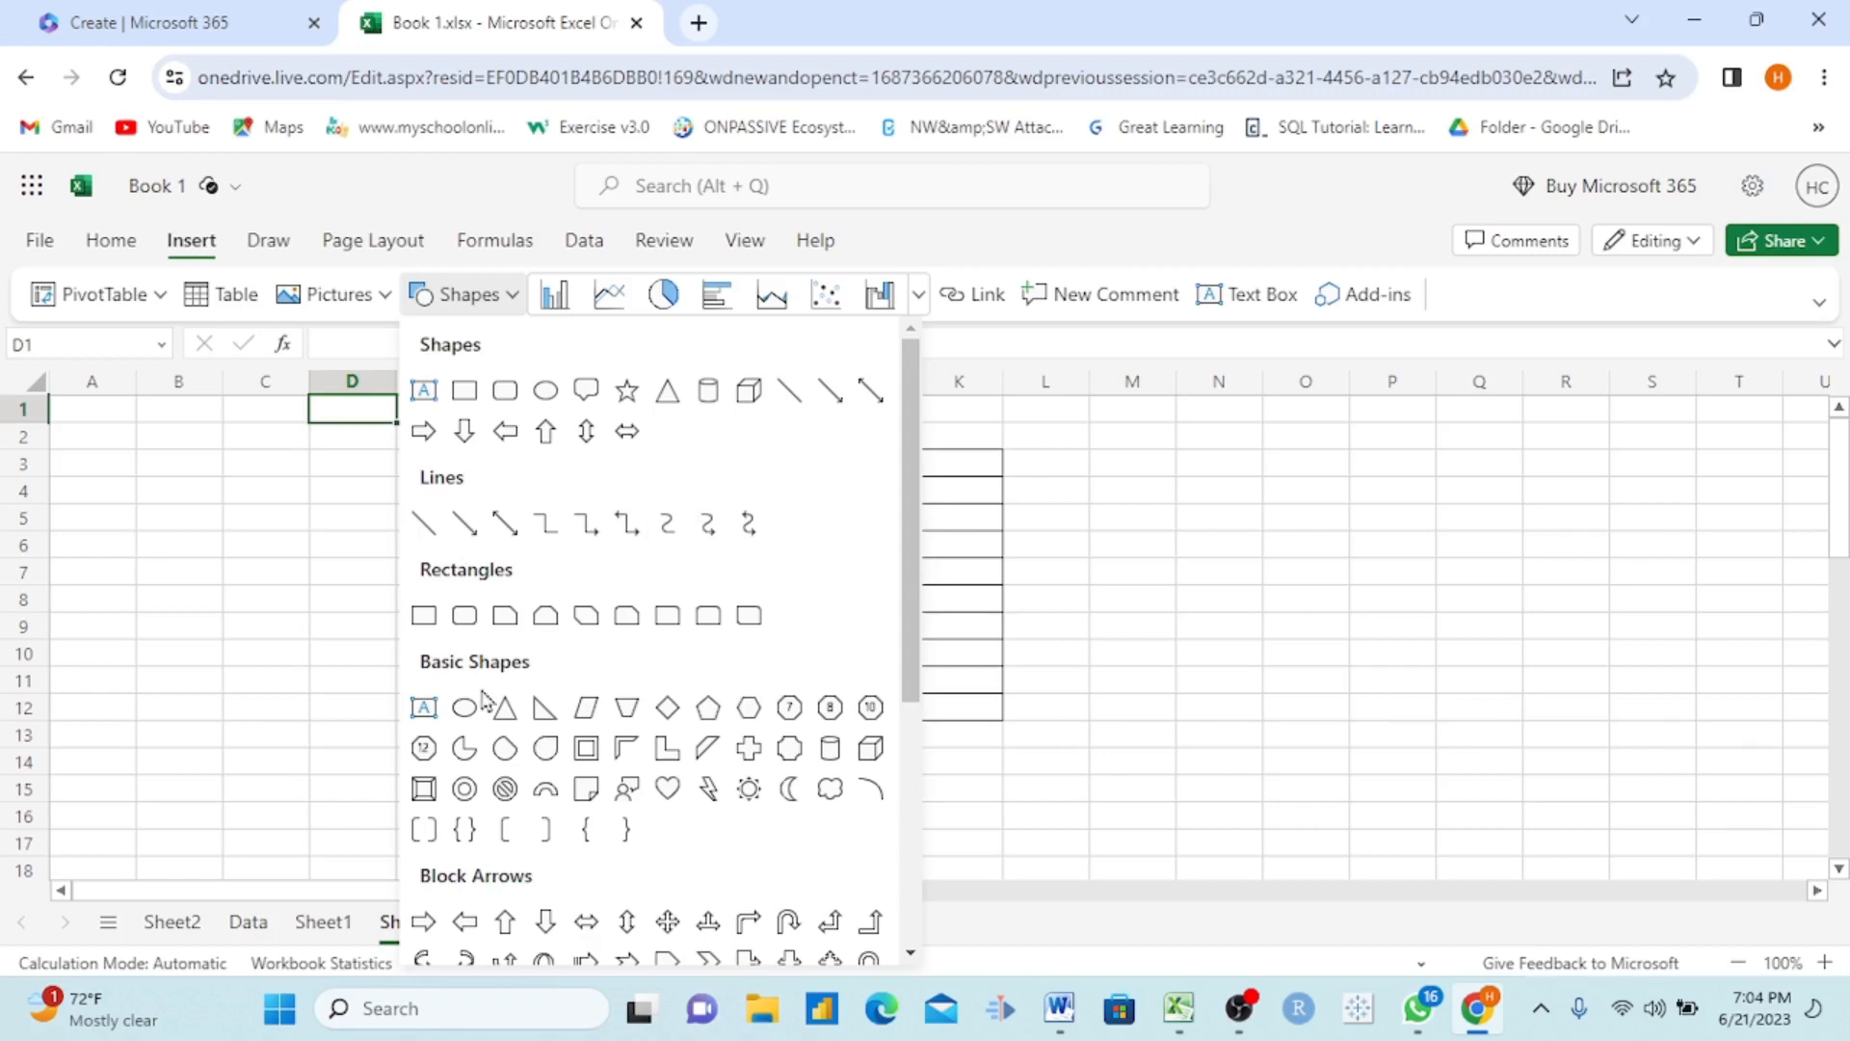
pyautogui.click(503, 390)
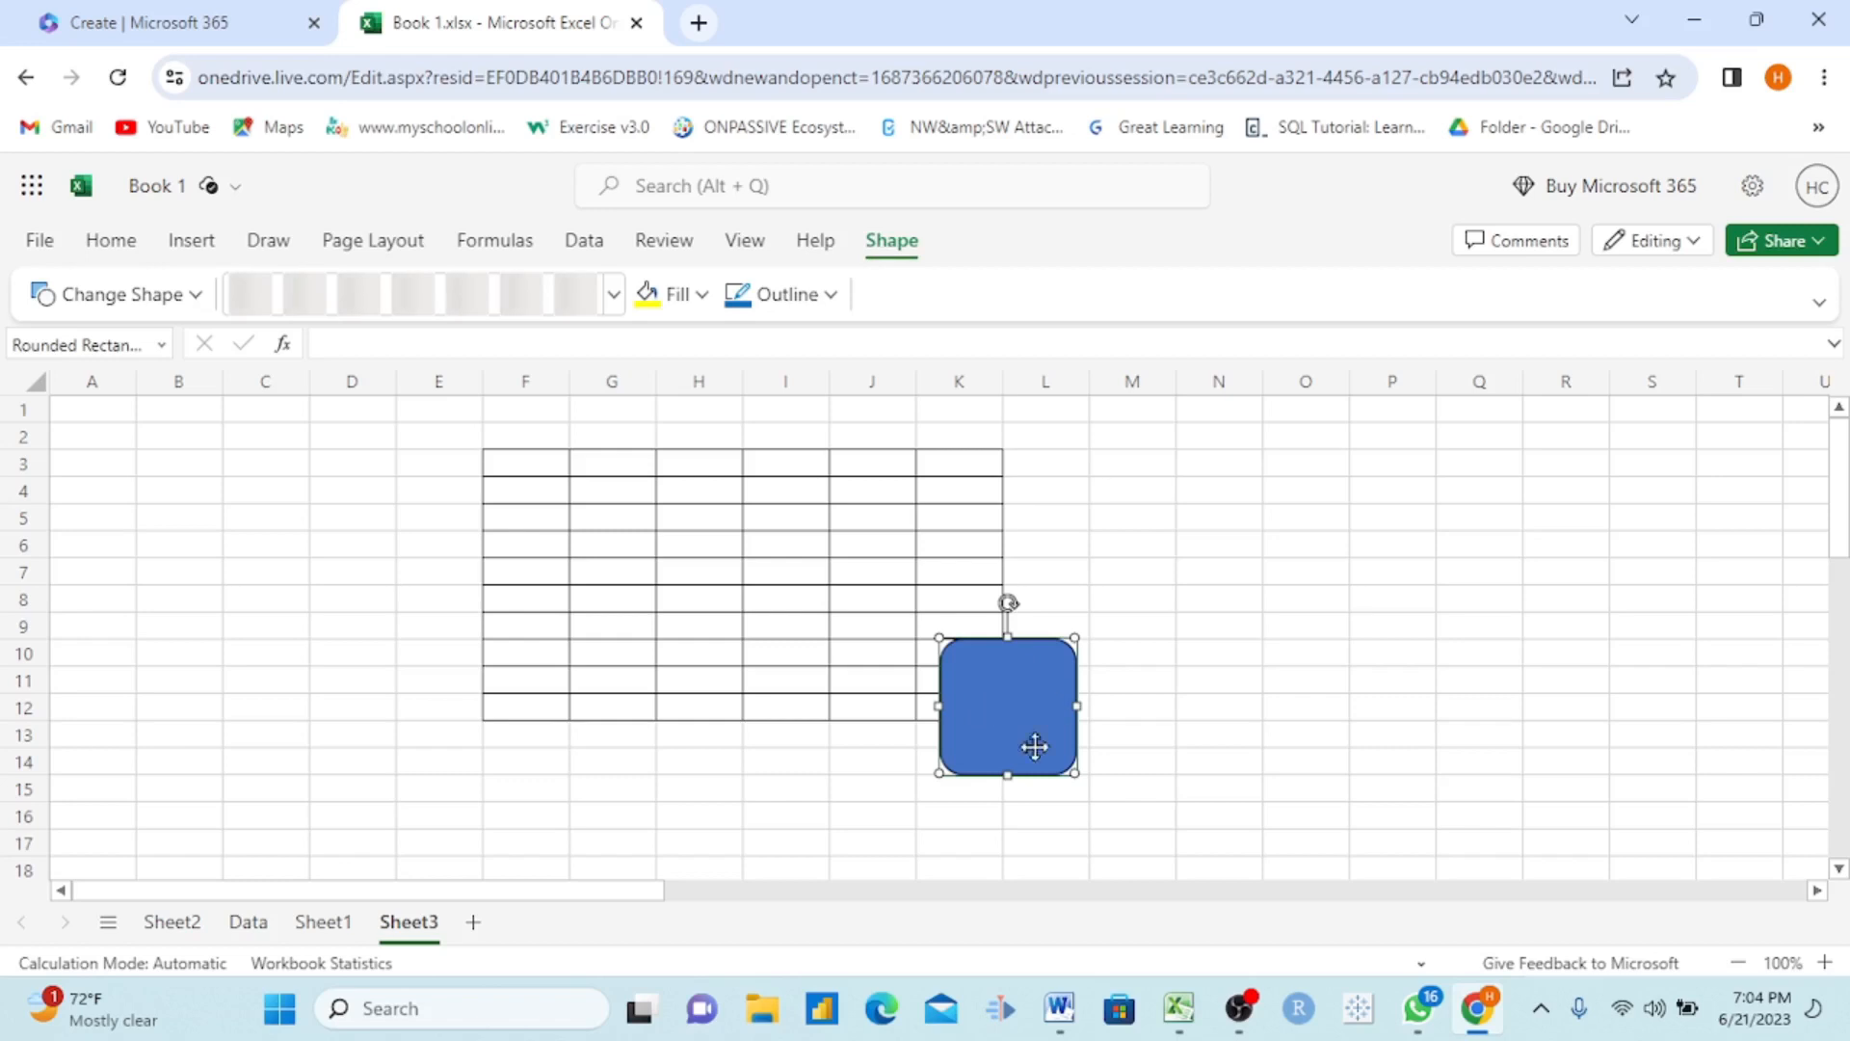
# Step: Scribble loops over the cells and bordered range with the yellow highlighter, and erase the ink
pyautogui.click(269, 246)
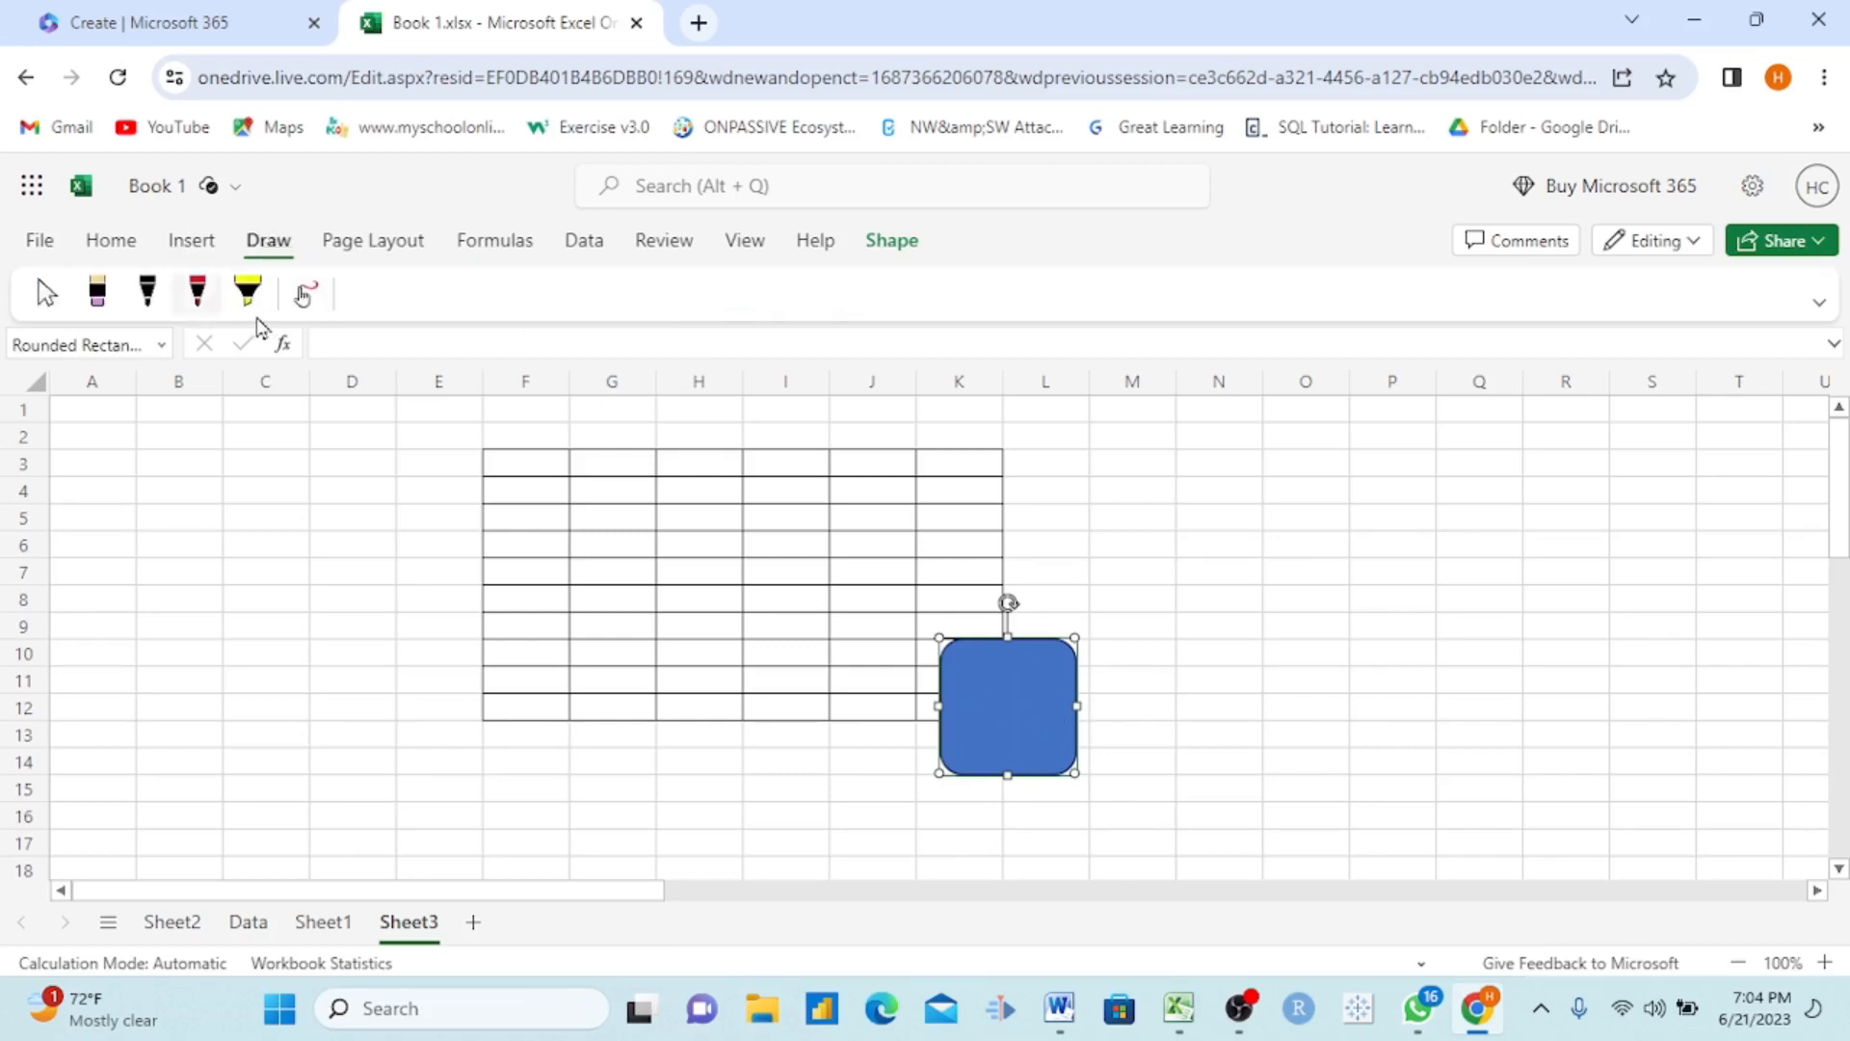
pyautogui.click(247, 295)
pyautogui.click(304, 294)
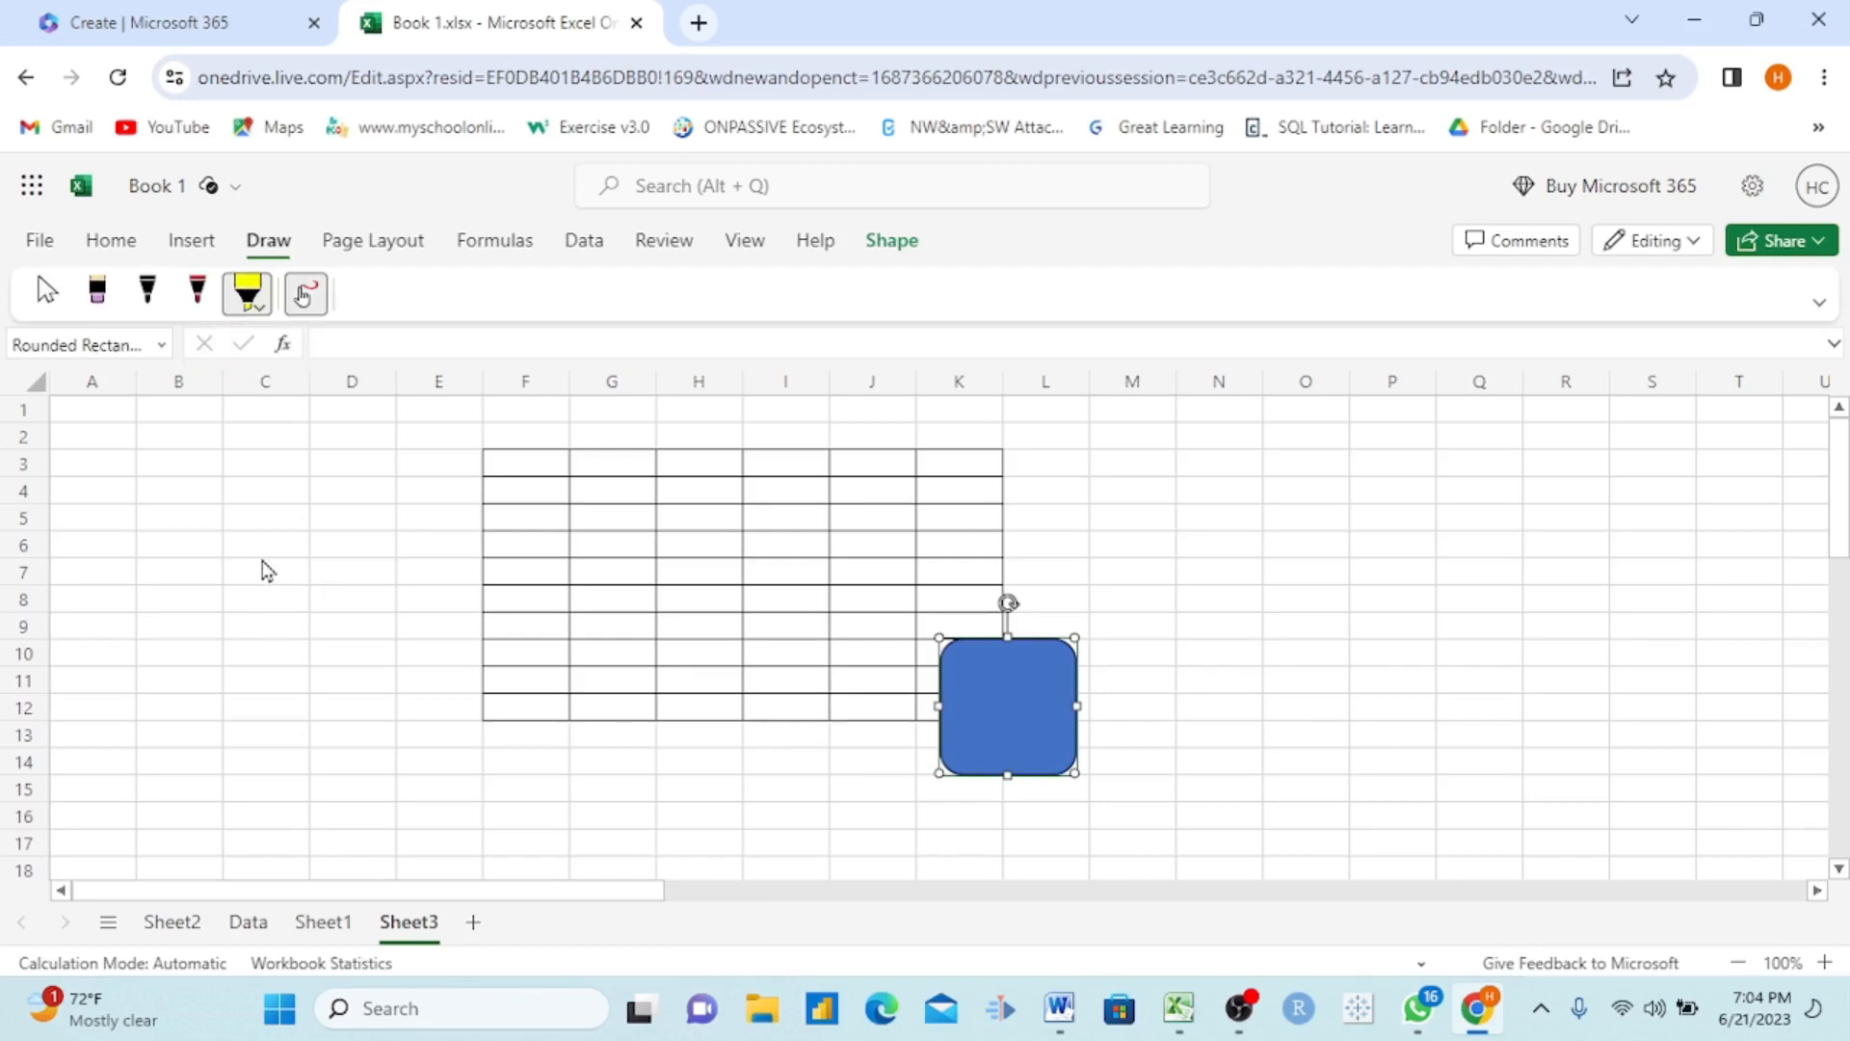
pyautogui.moveTo(256, 548)
pyautogui.mouseDown()
pyautogui.moveTo(318, 744)
pyautogui.moveTo(252, 504)
pyautogui.moveTo(474, 674)
pyautogui.moveTo(698, 645)
pyautogui.moveTo(674, 612)
pyautogui.mouseUp()
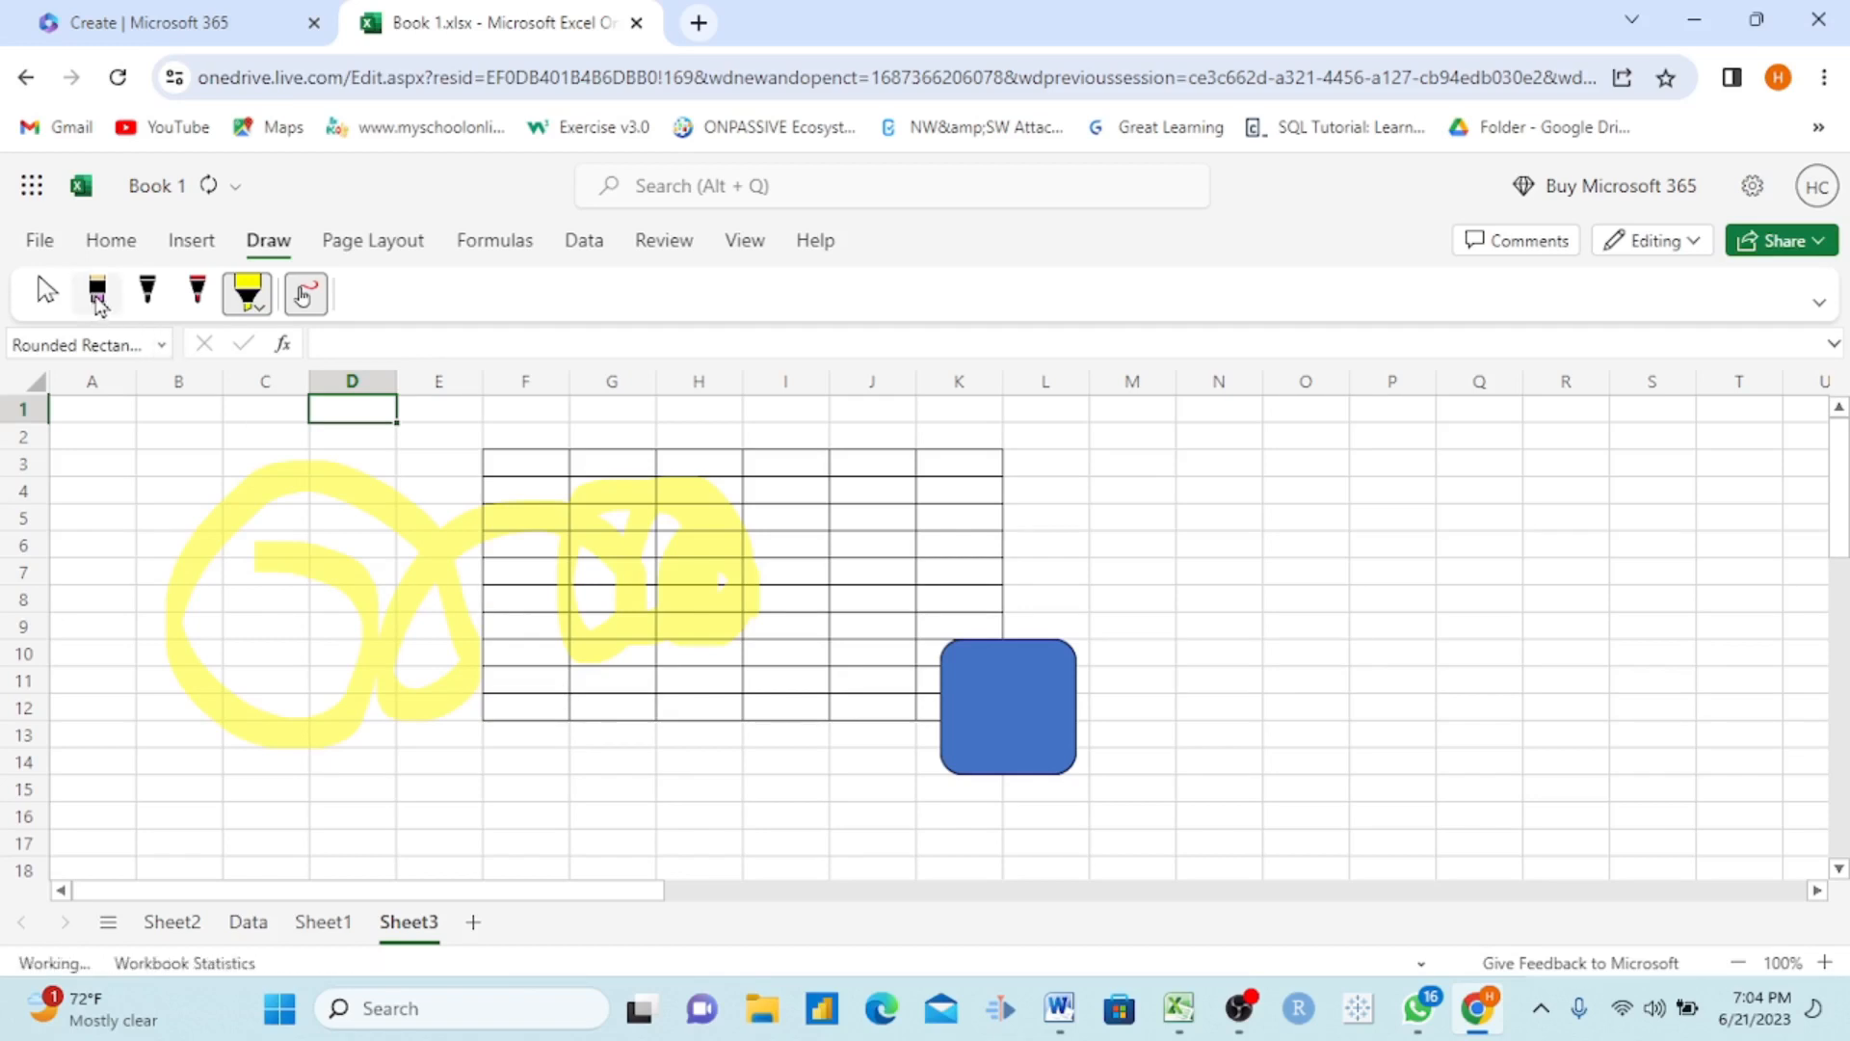
pyautogui.click(98, 295)
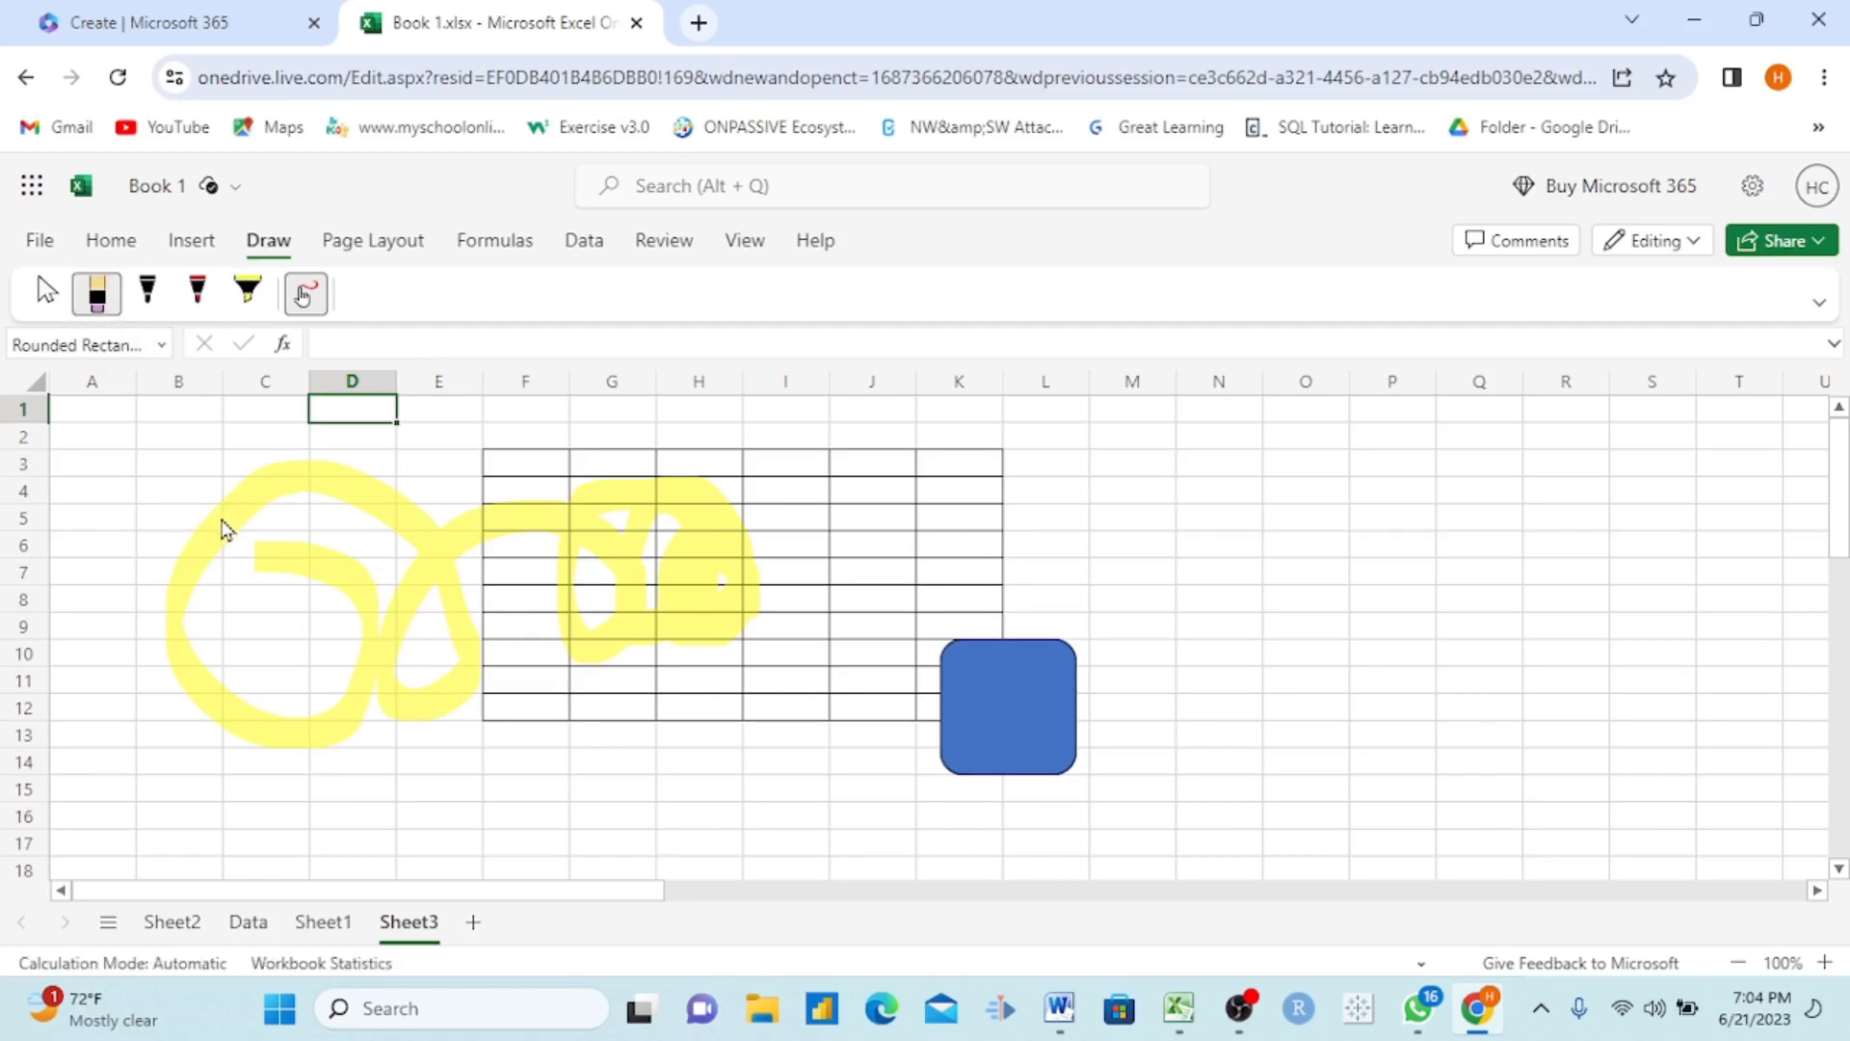
pyautogui.moveTo(224, 529); pyautogui.dragTo(281, 703)
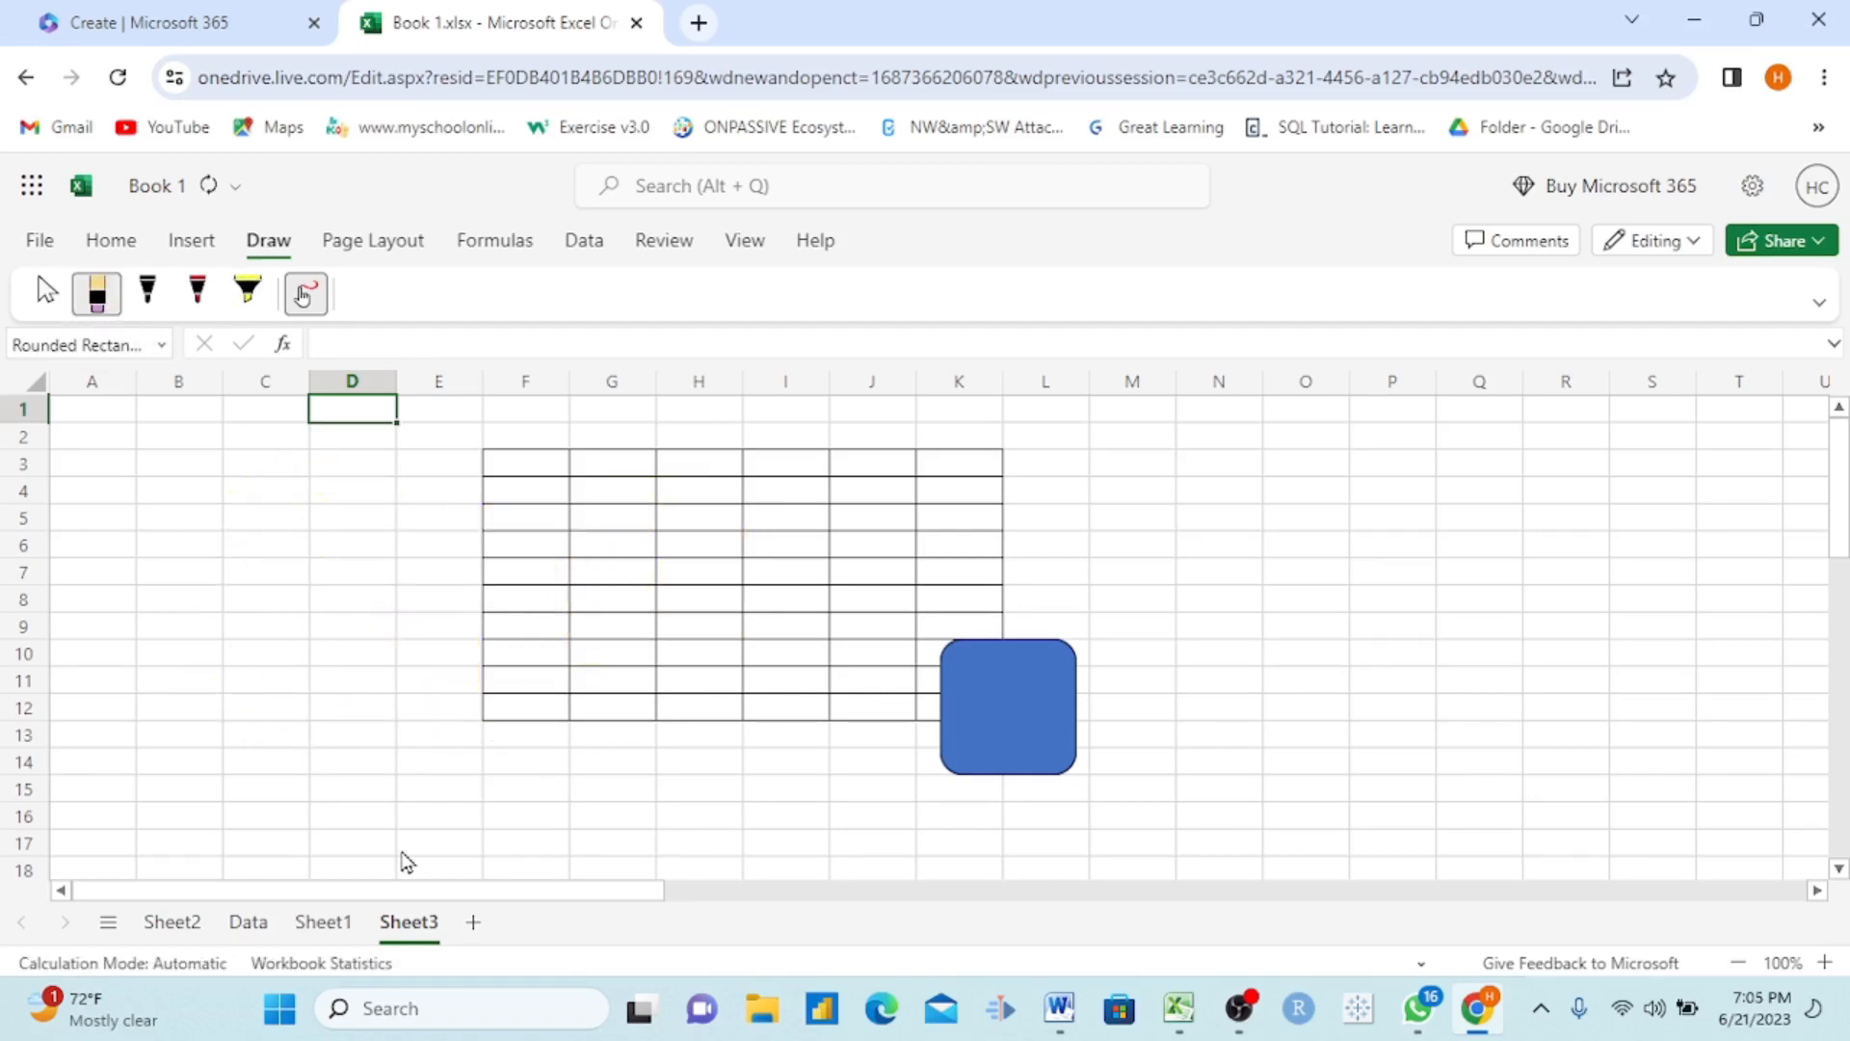
# Step: Go to the Data worksheet by way of Sheet1 and look at the available page layout options
pyautogui.click(323, 923)
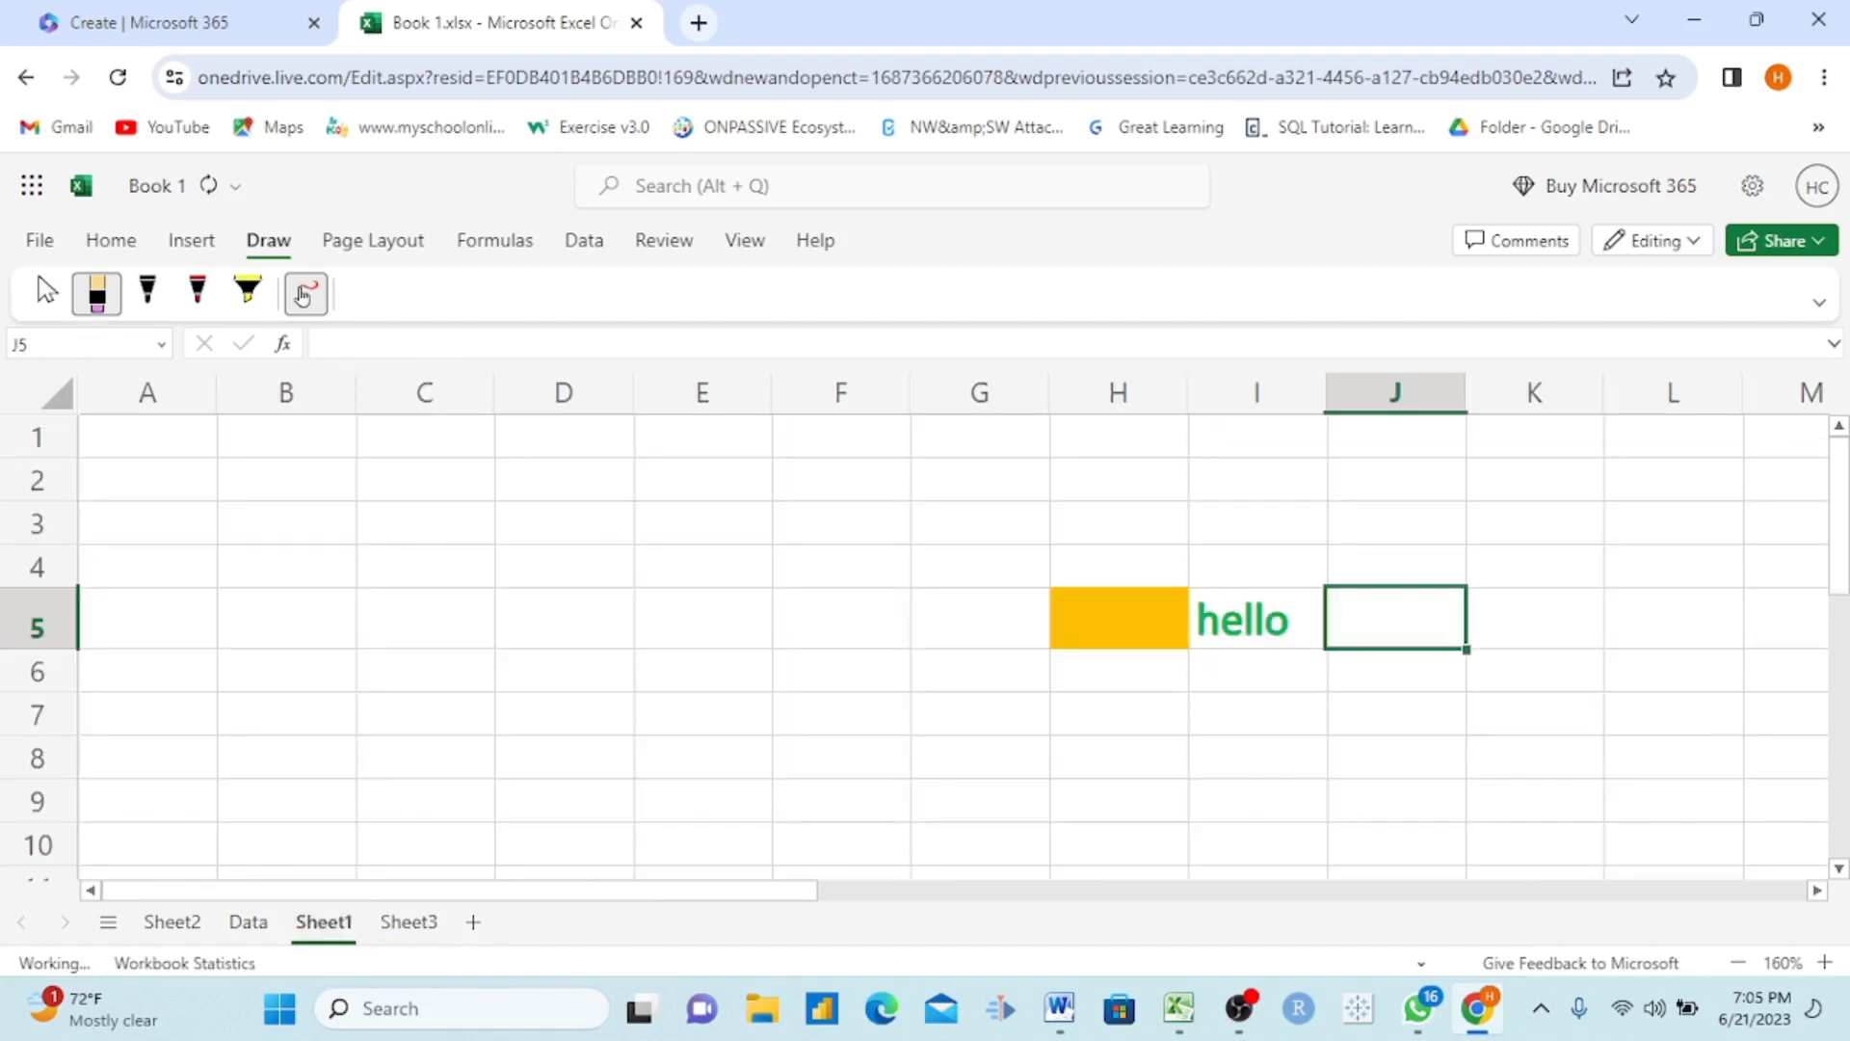
pyautogui.click(247, 923)
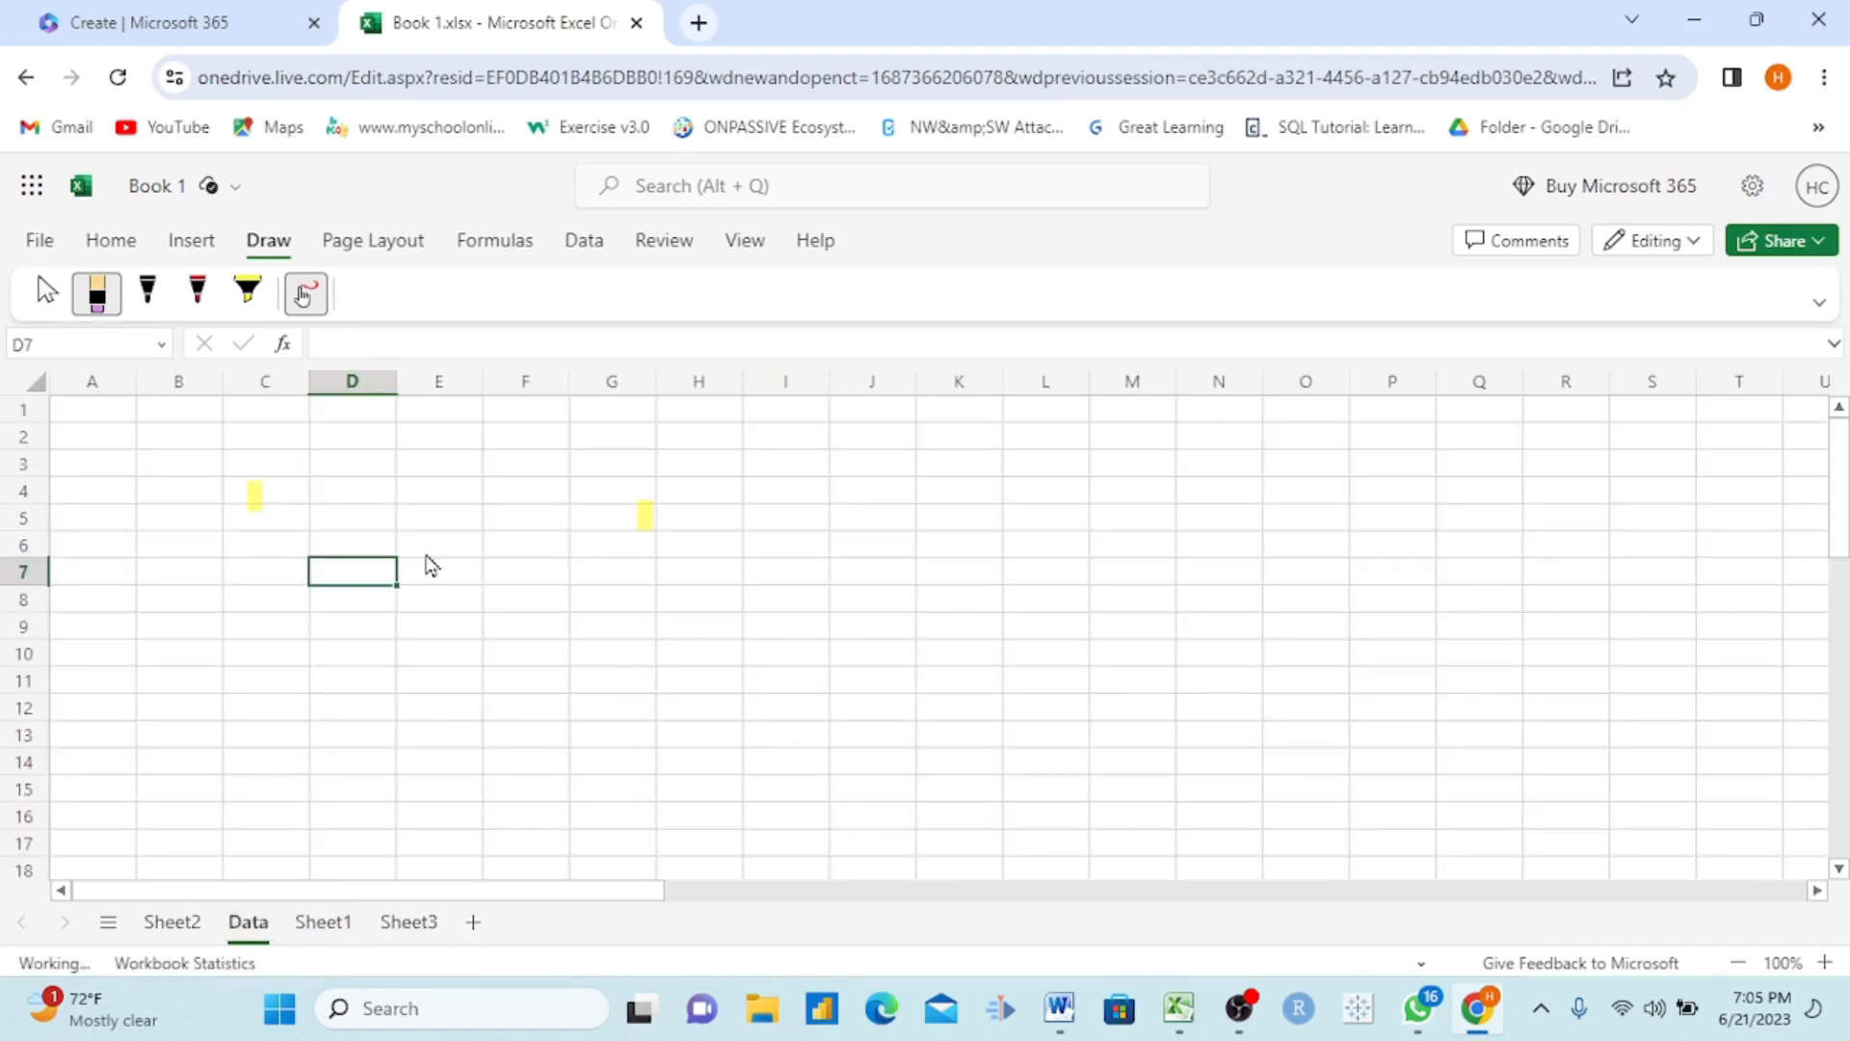
pyautogui.click(367, 244)
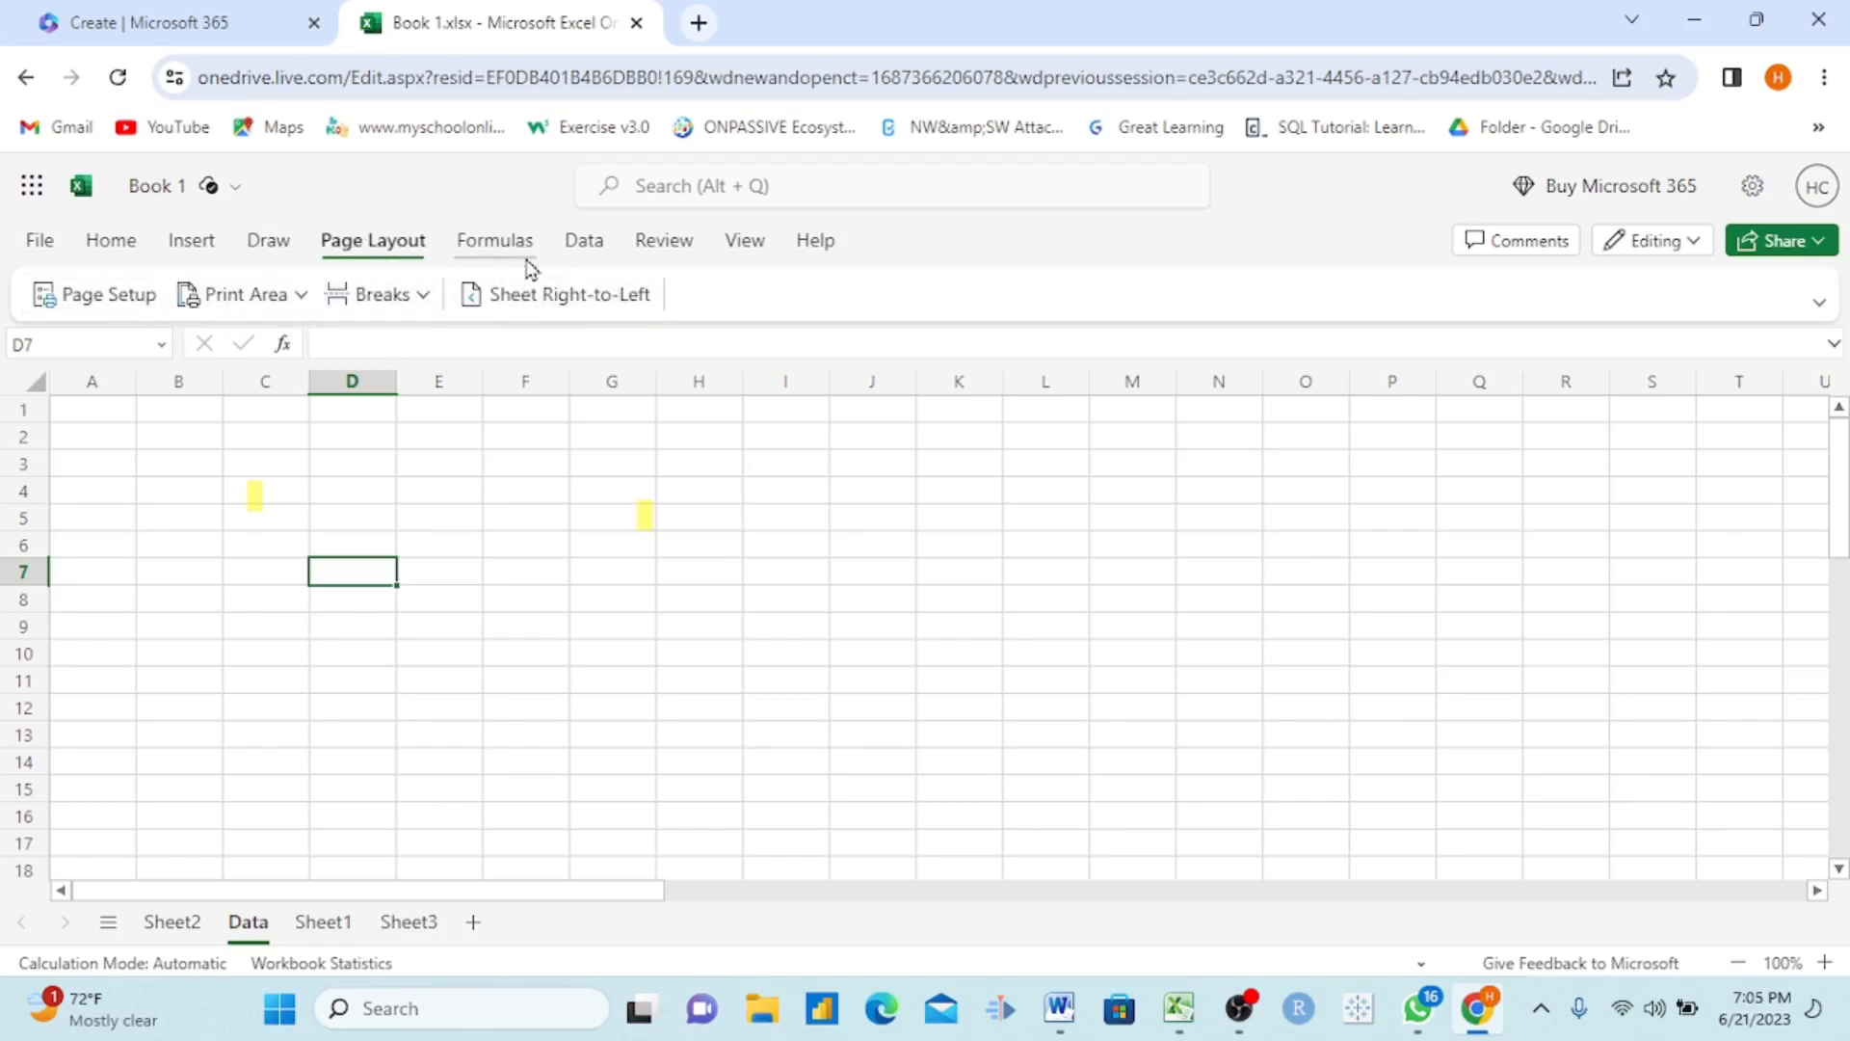
# Step: Examine the functions offered in the statistical, engineering, cube, math, lookup, date, text, logical and financial categories
pyautogui.click(508, 254)
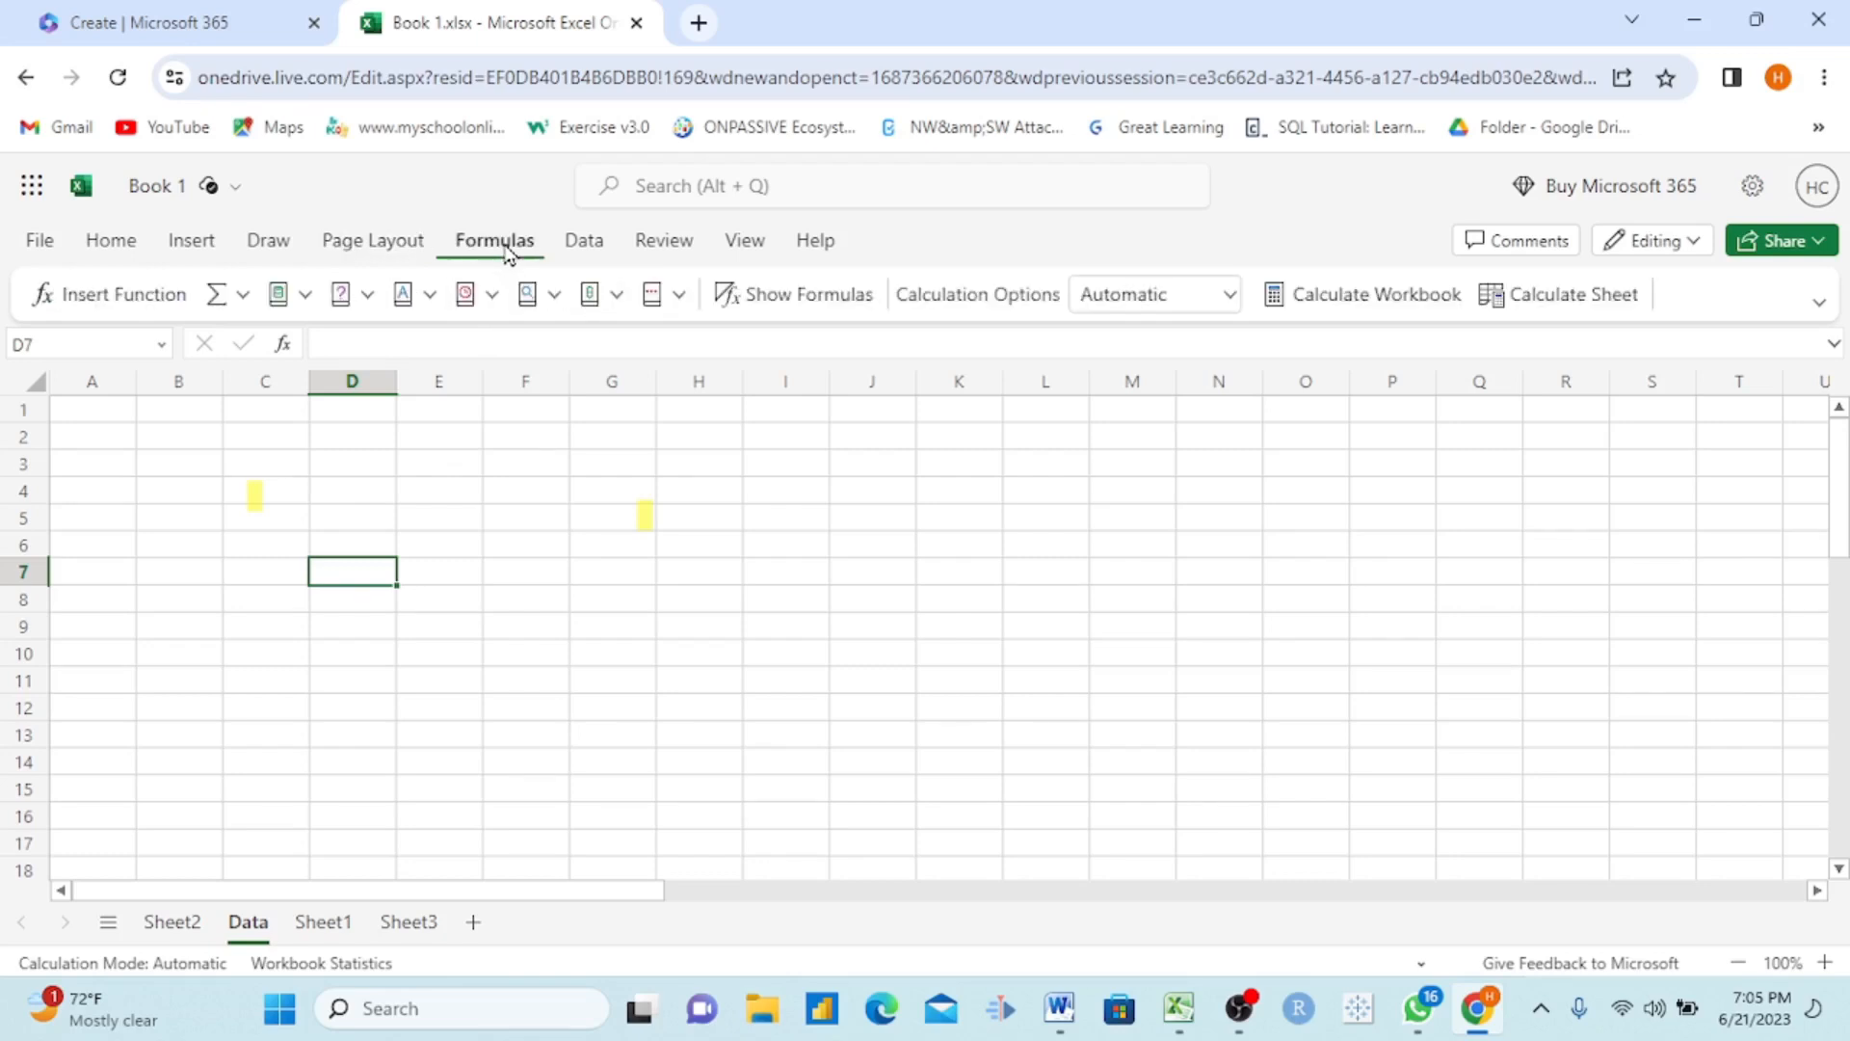
pyautogui.click(661, 295)
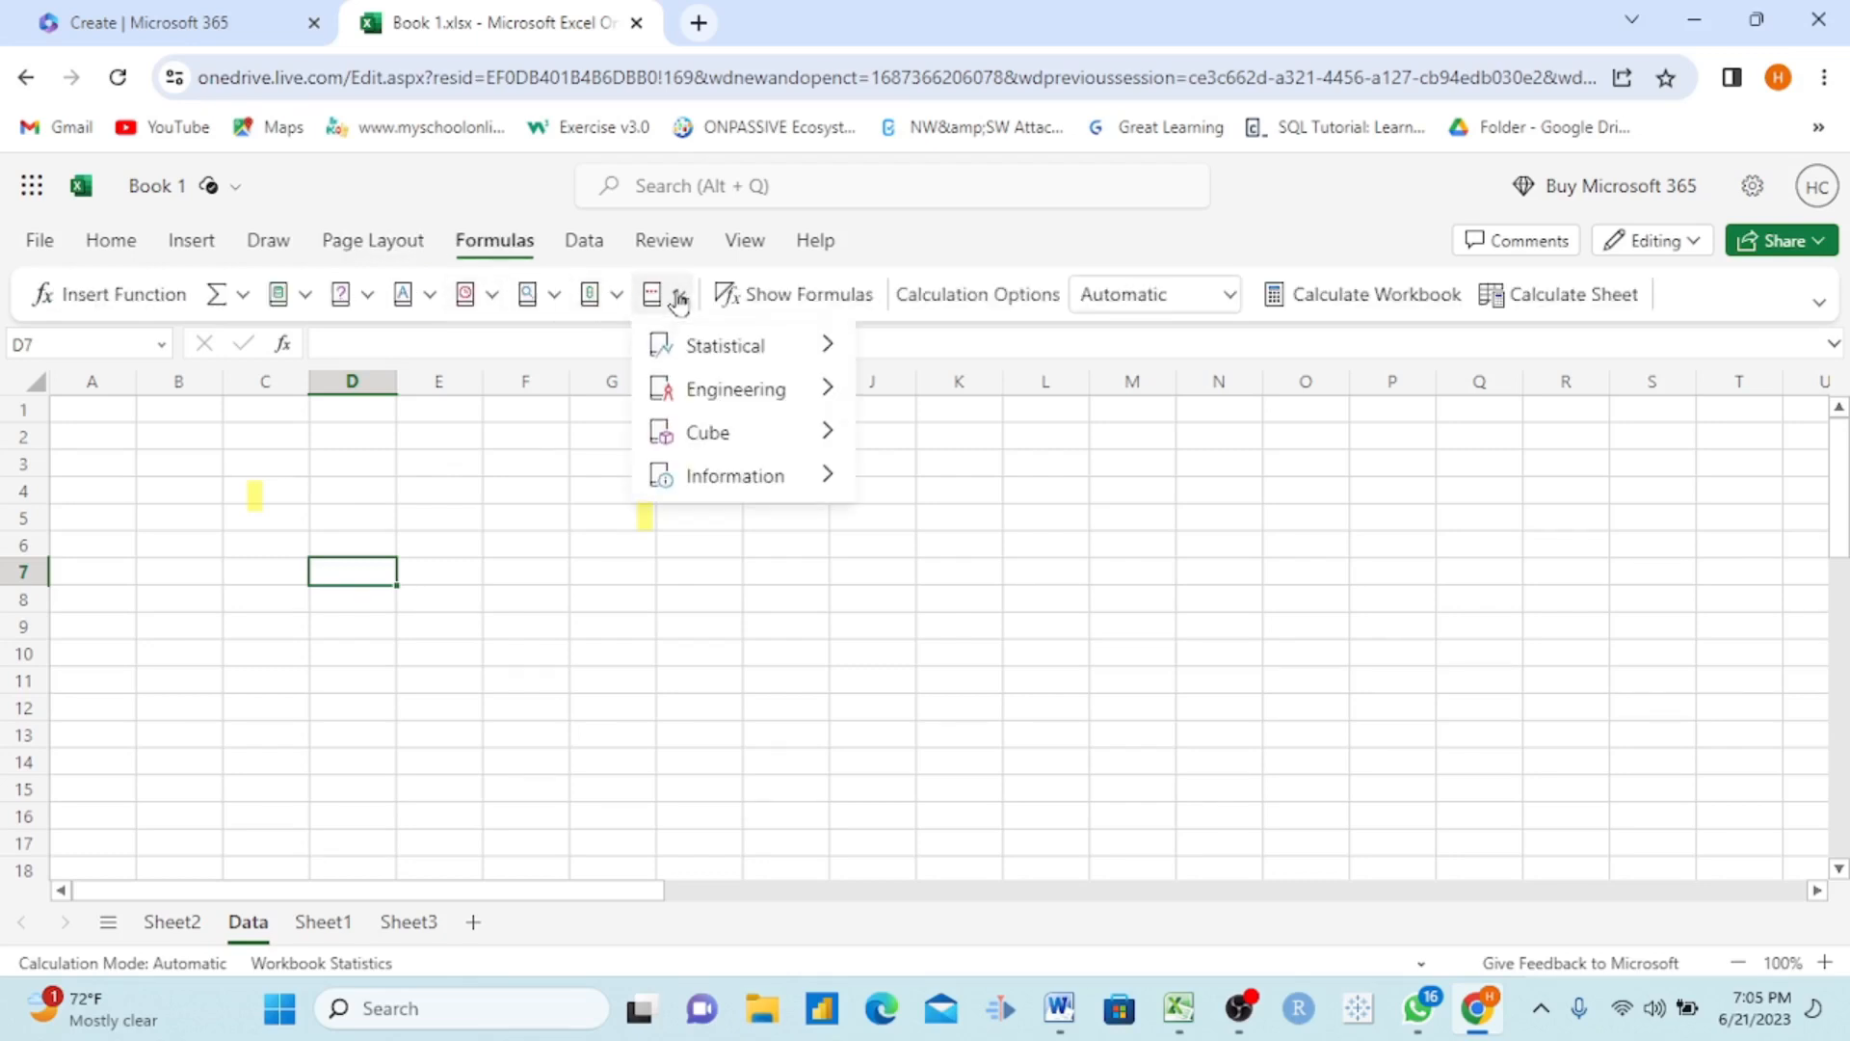
pyautogui.moveTo(822, 355)
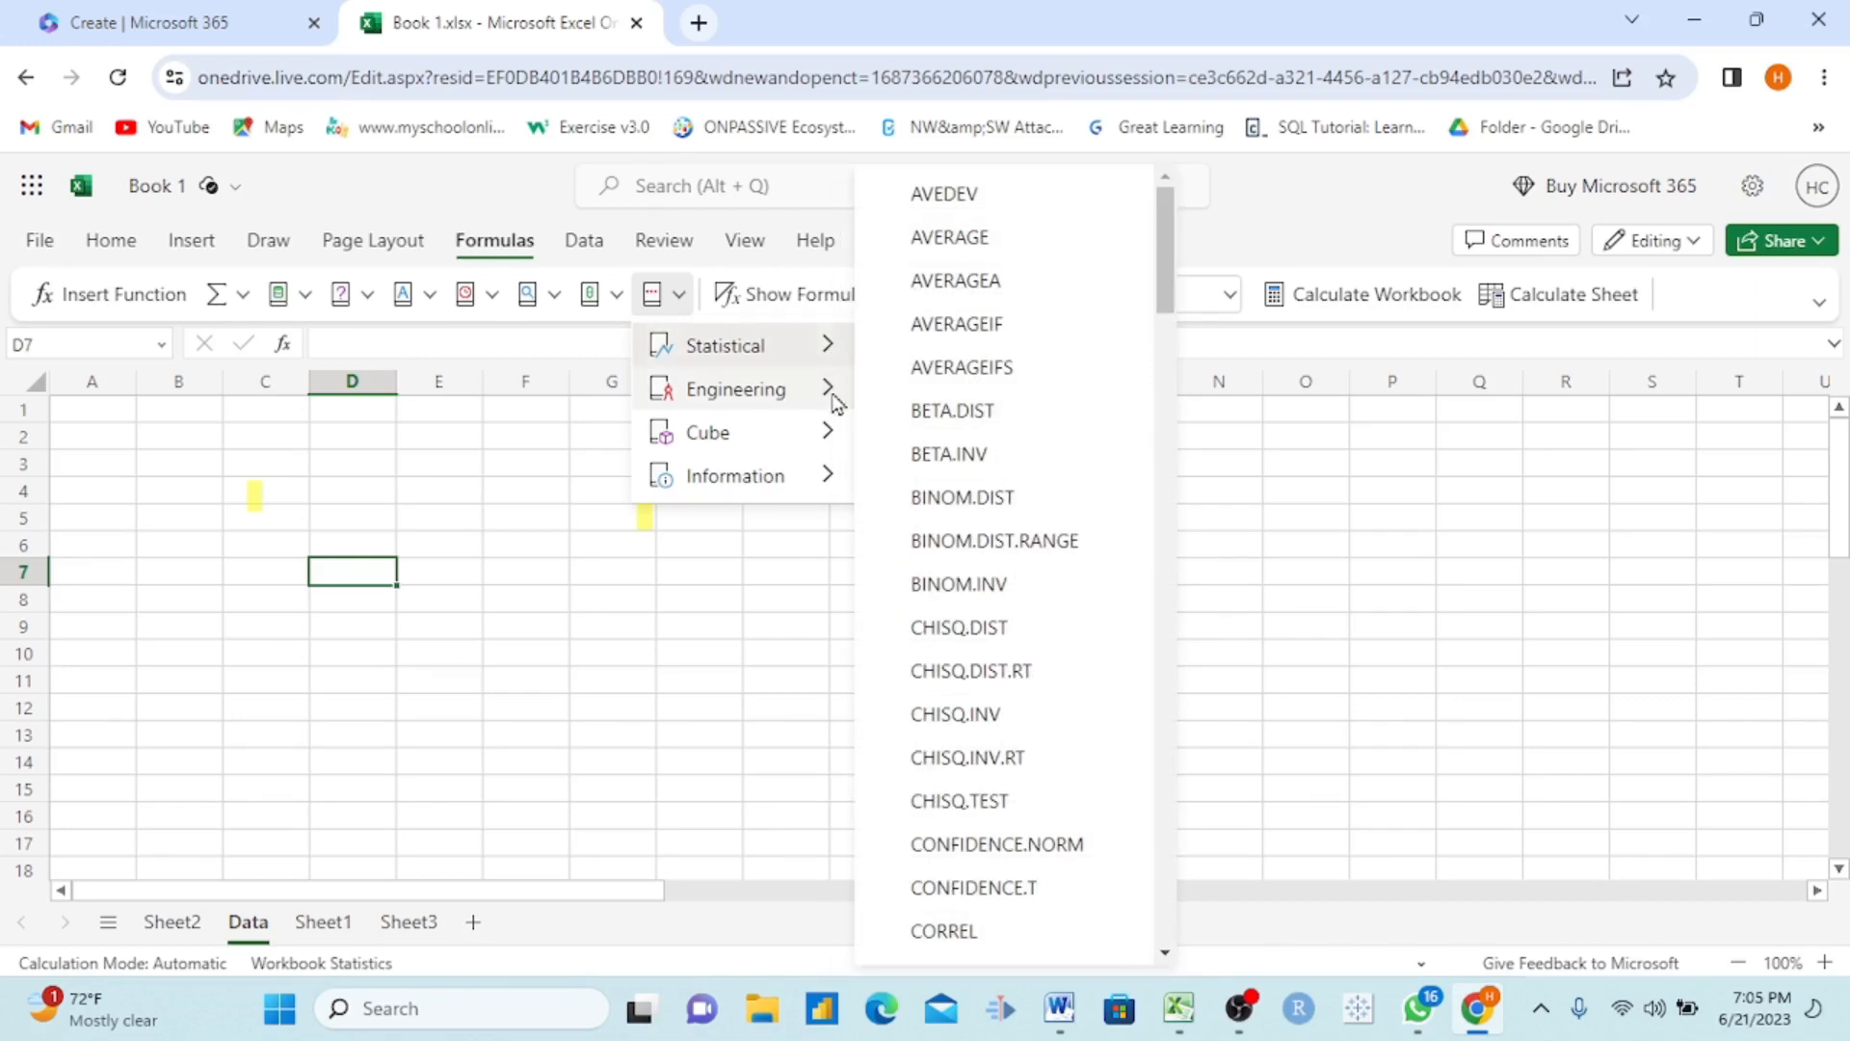
pyautogui.moveTo(822, 395)
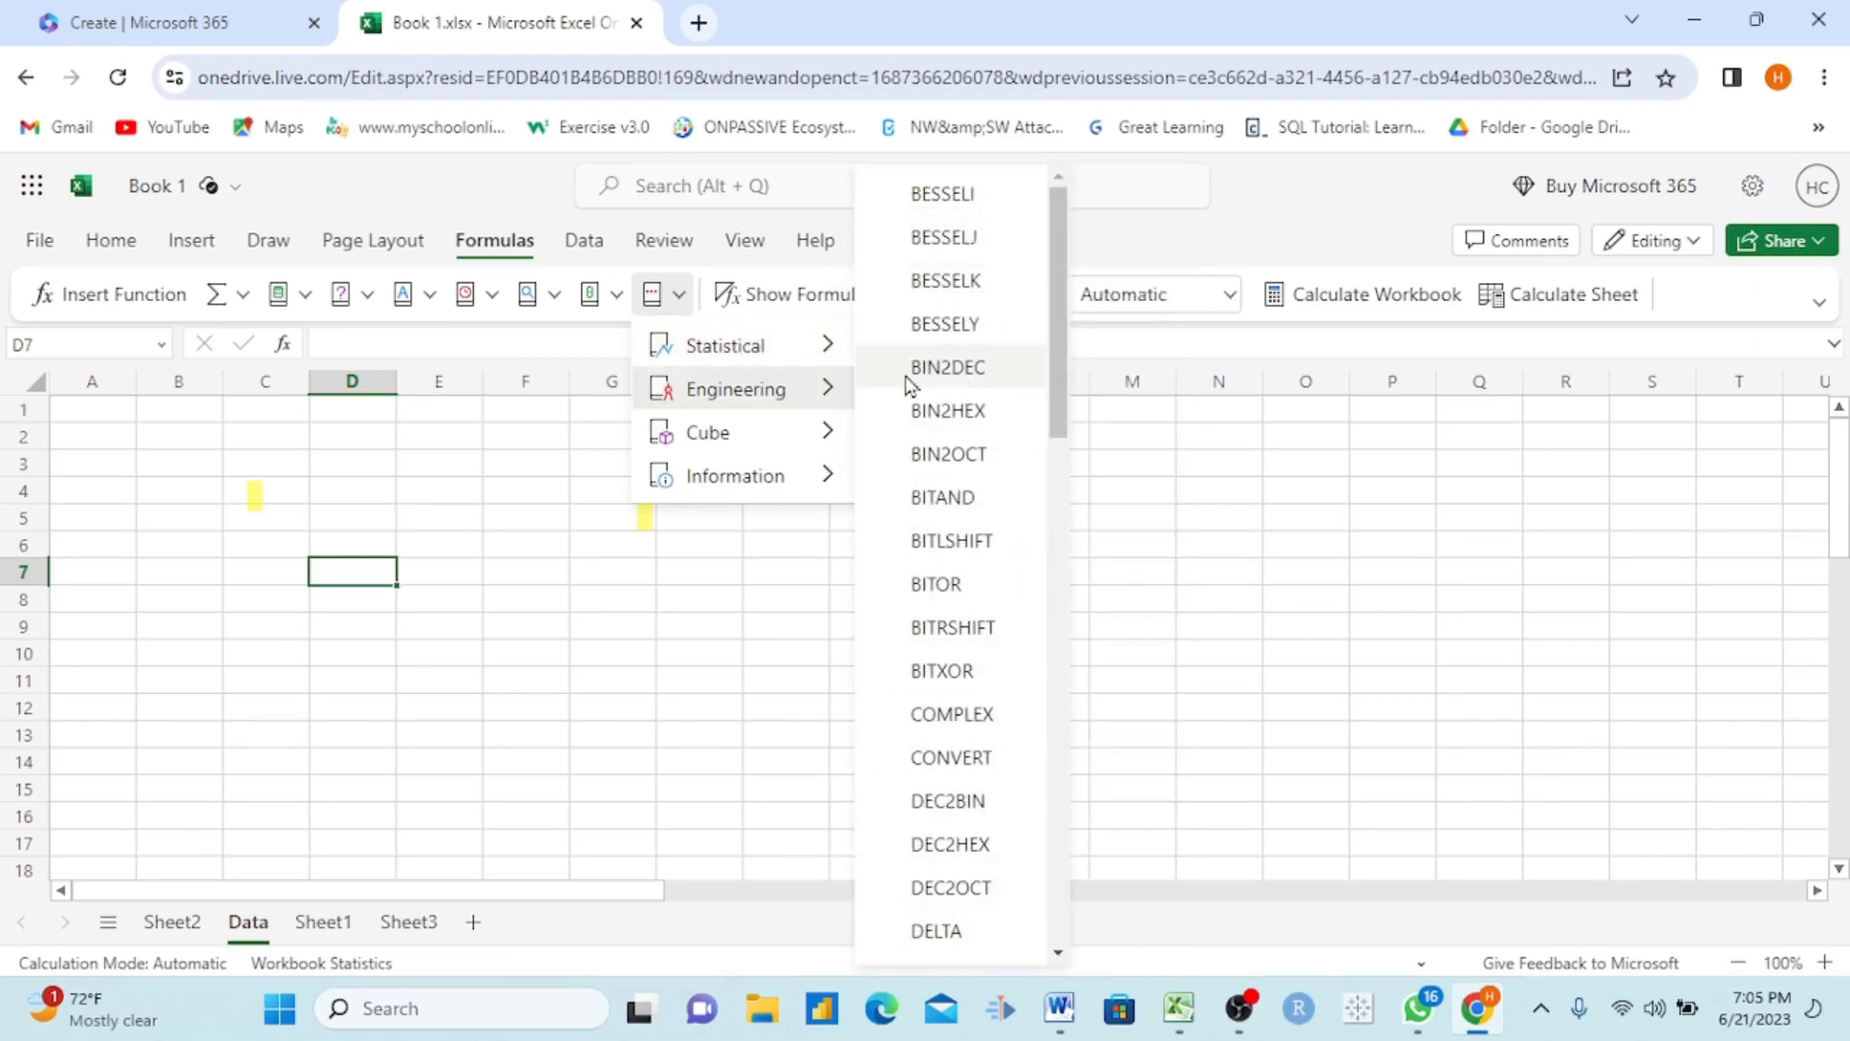
pyautogui.moveTo(826, 432)
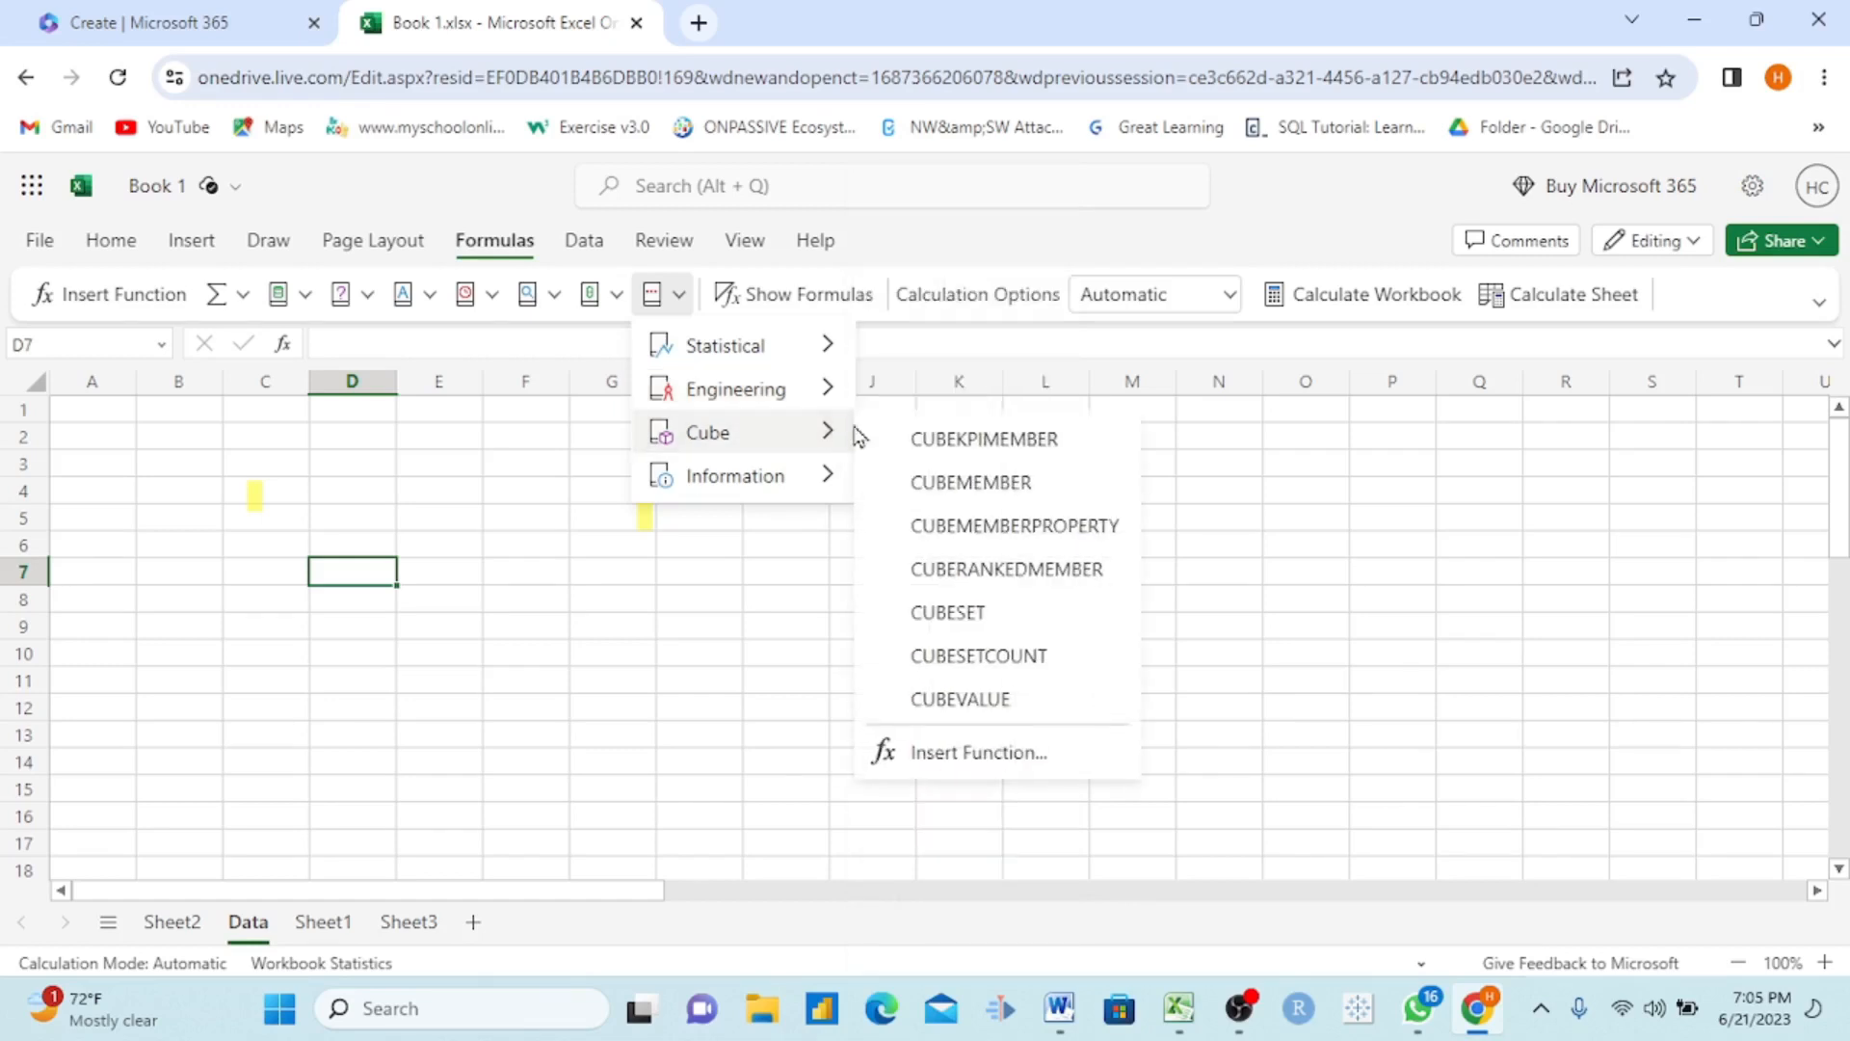
pyautogui.click(616, 297)
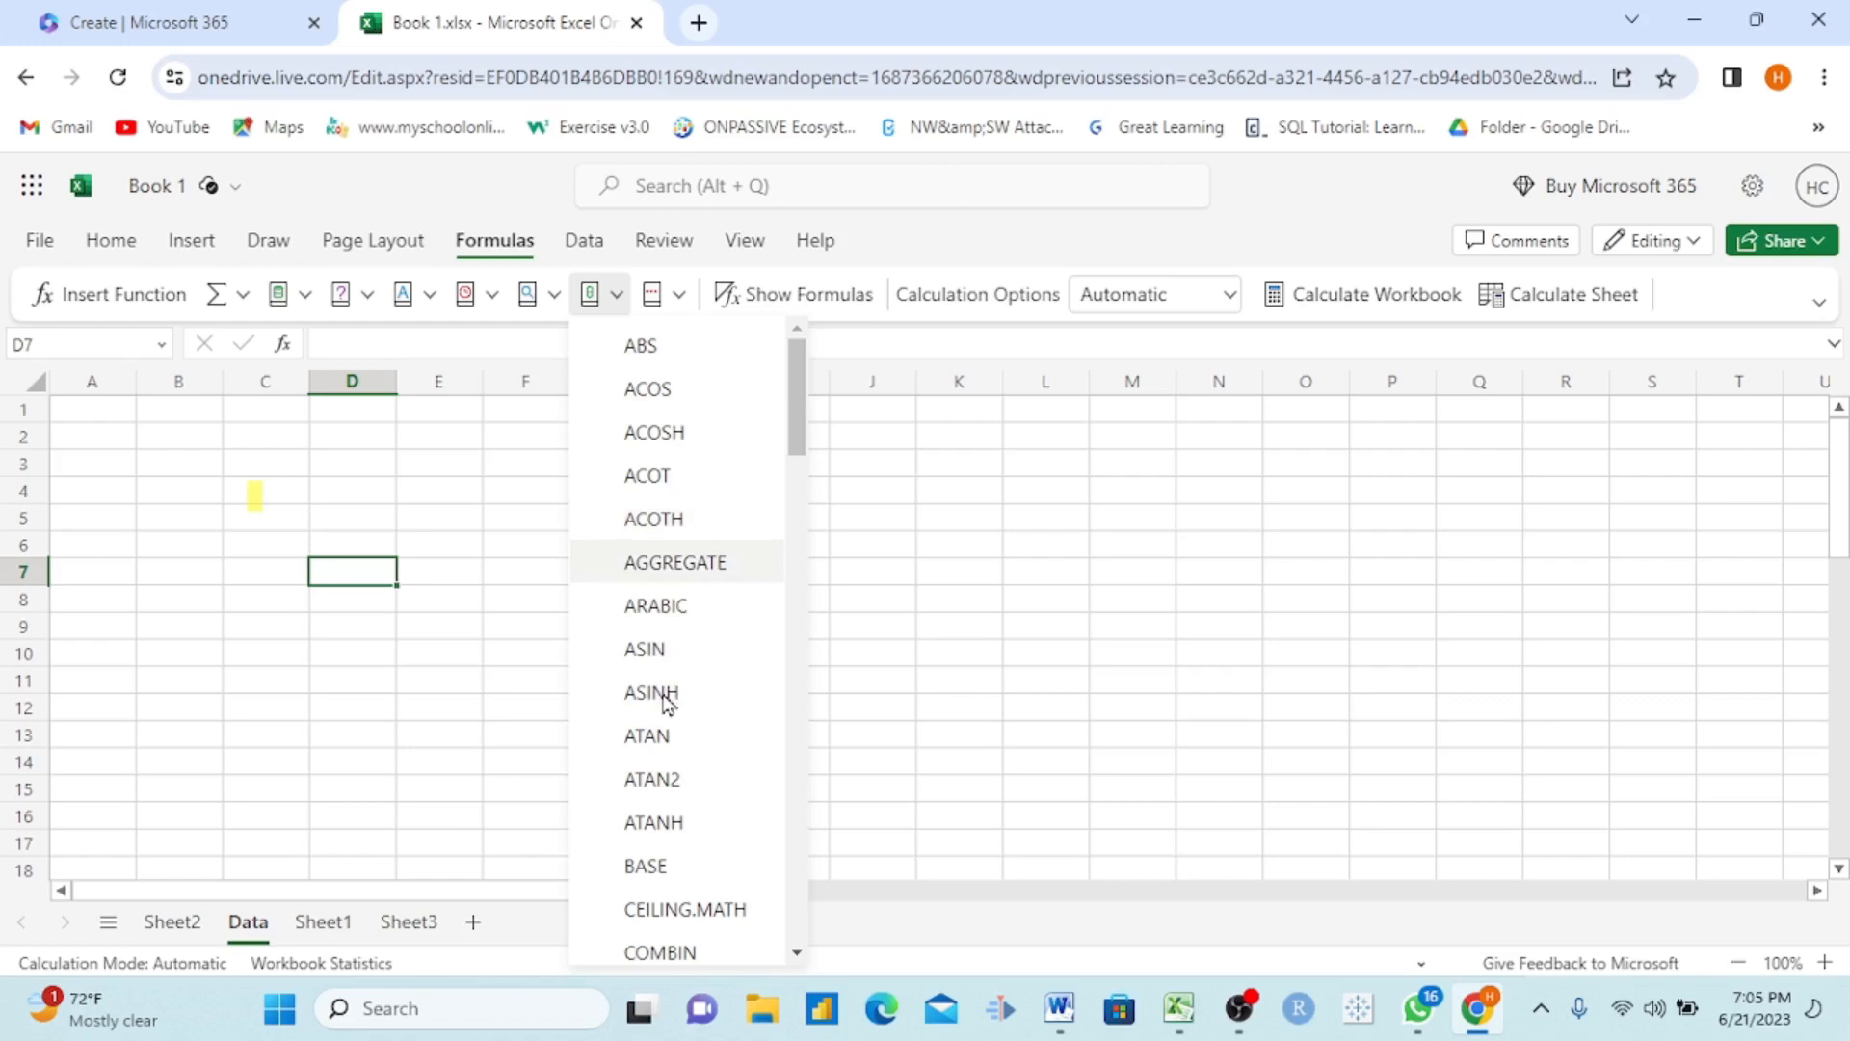
pyautogui.click(565, 300)
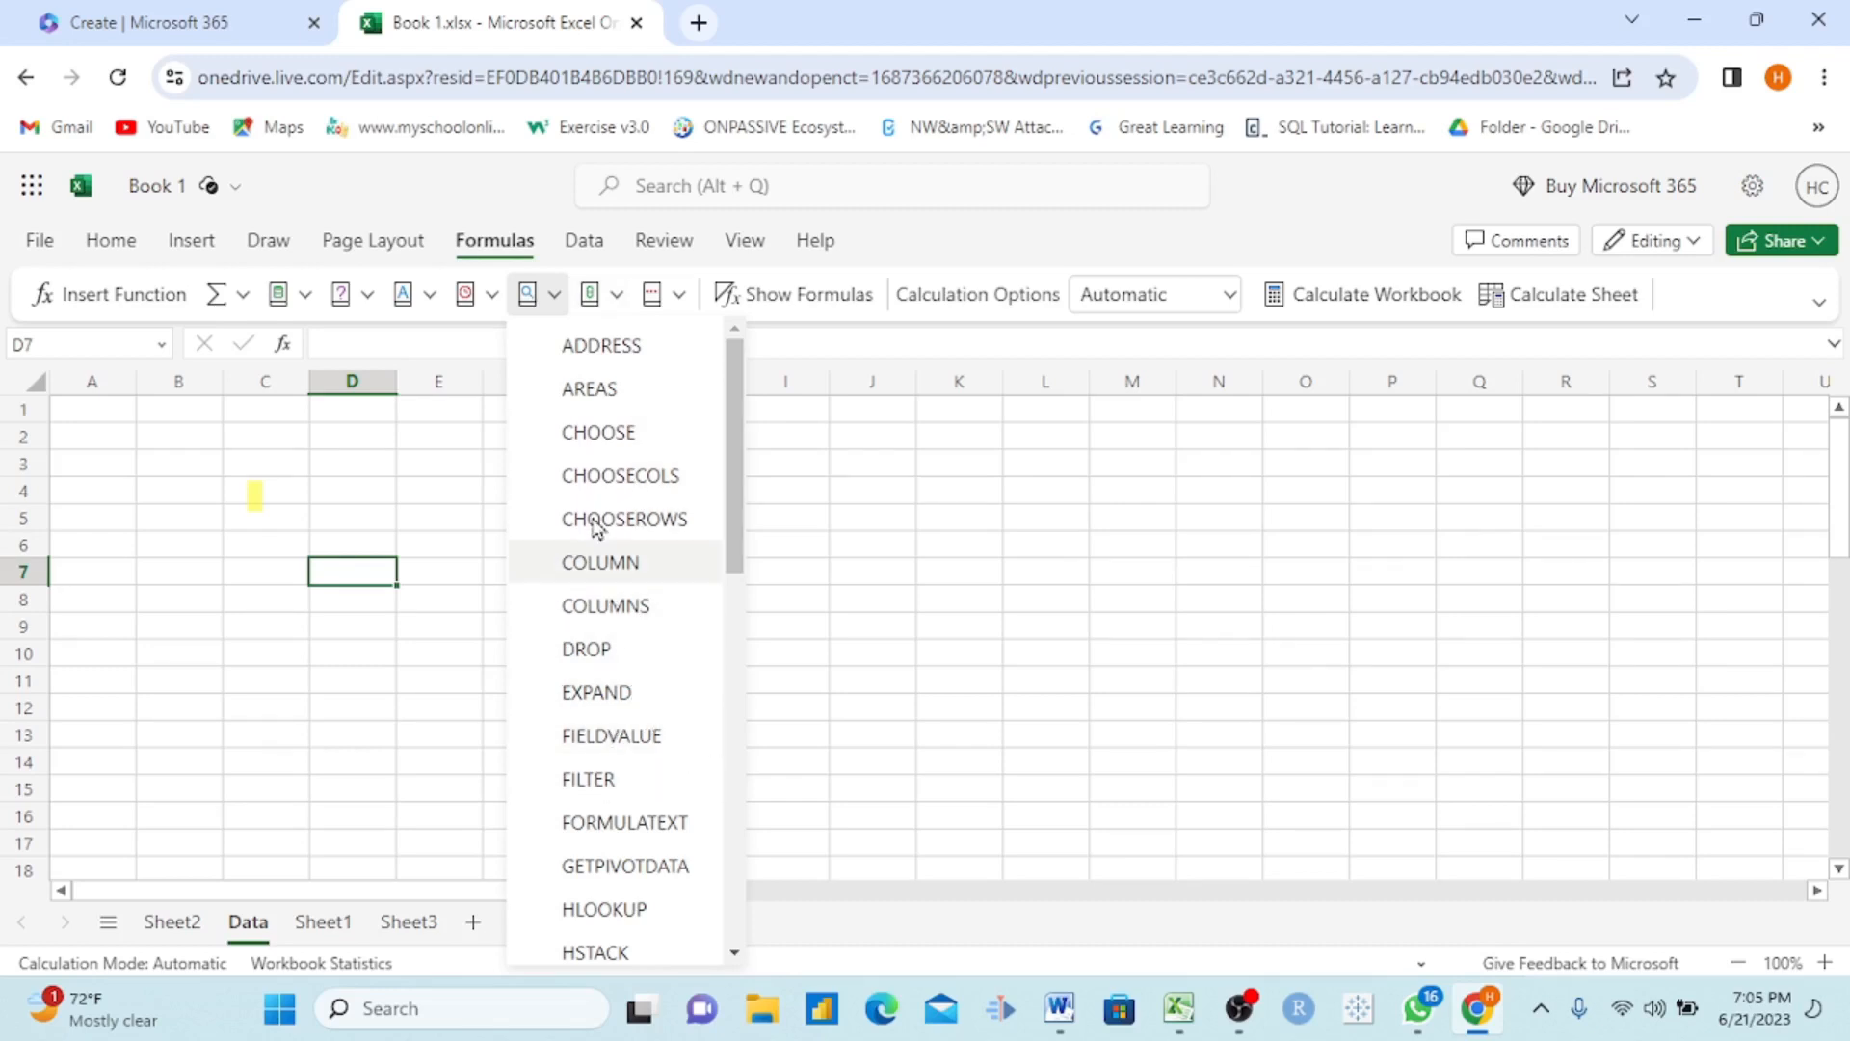
pyautogui.click(492, 295)
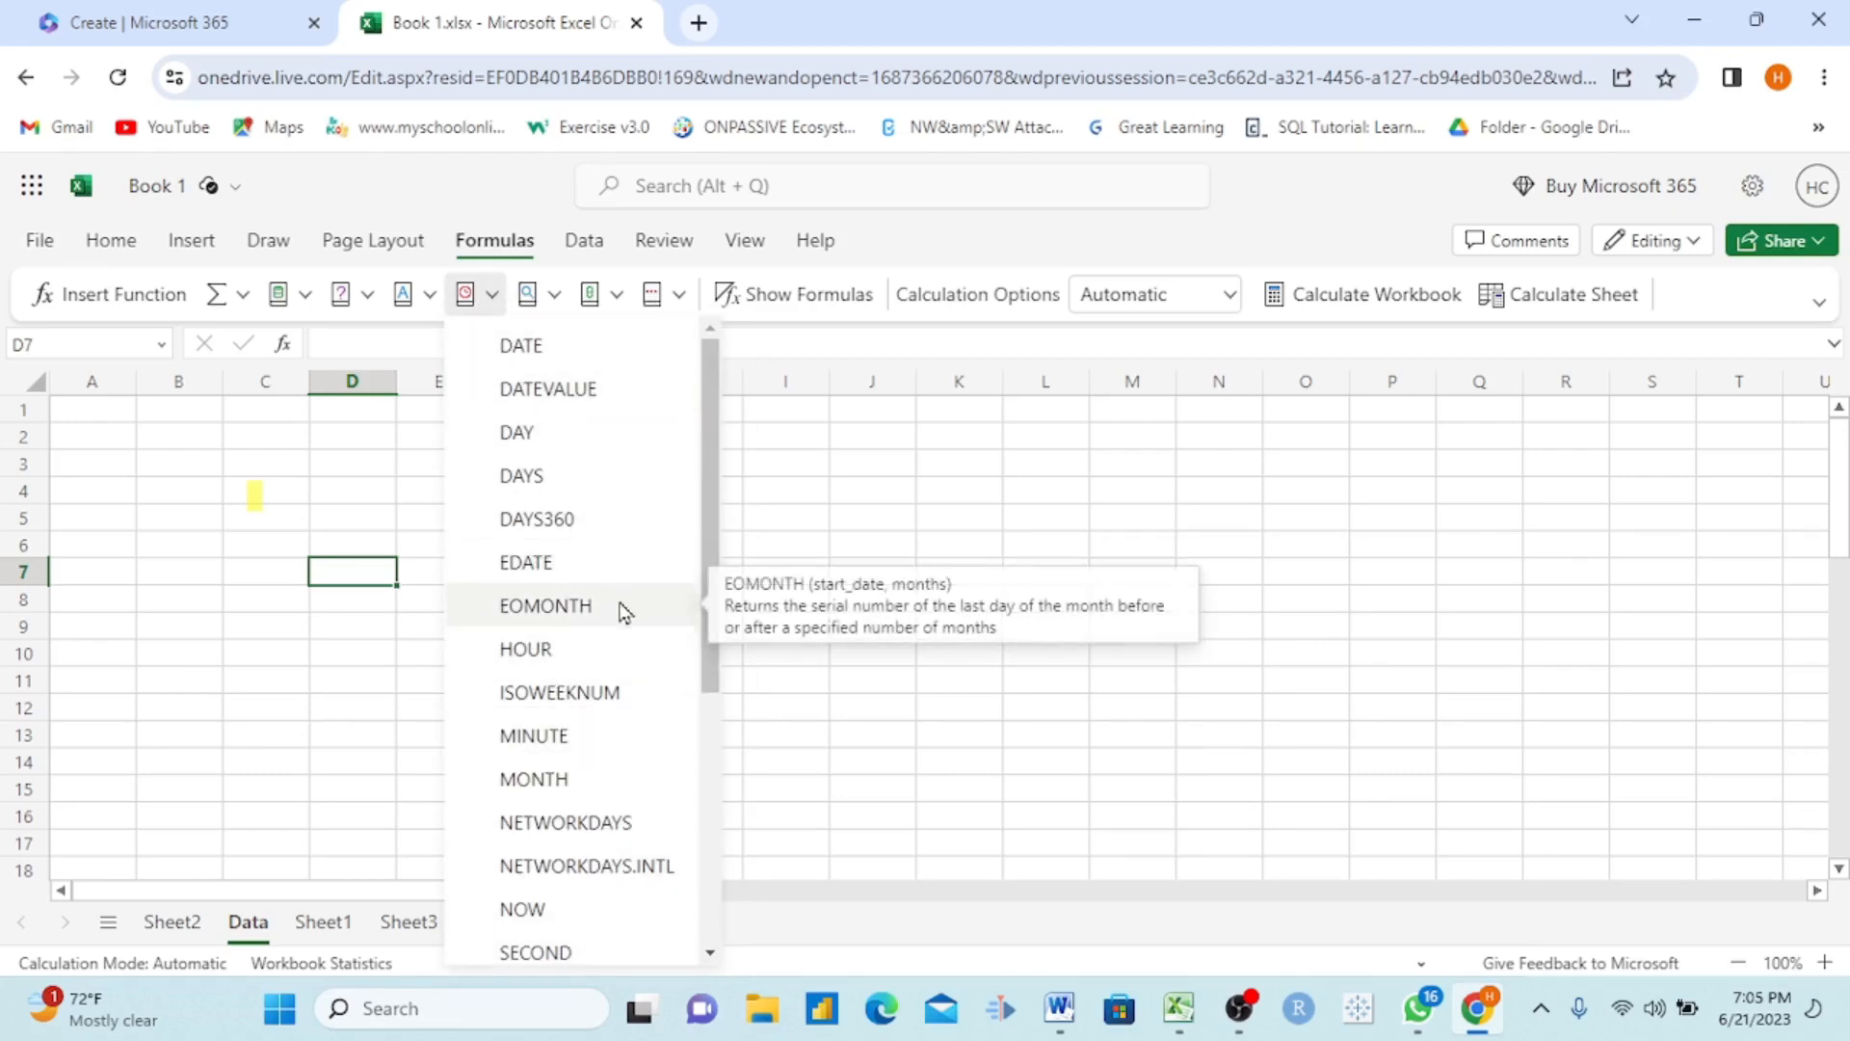
pyautogui.click(430, 297)
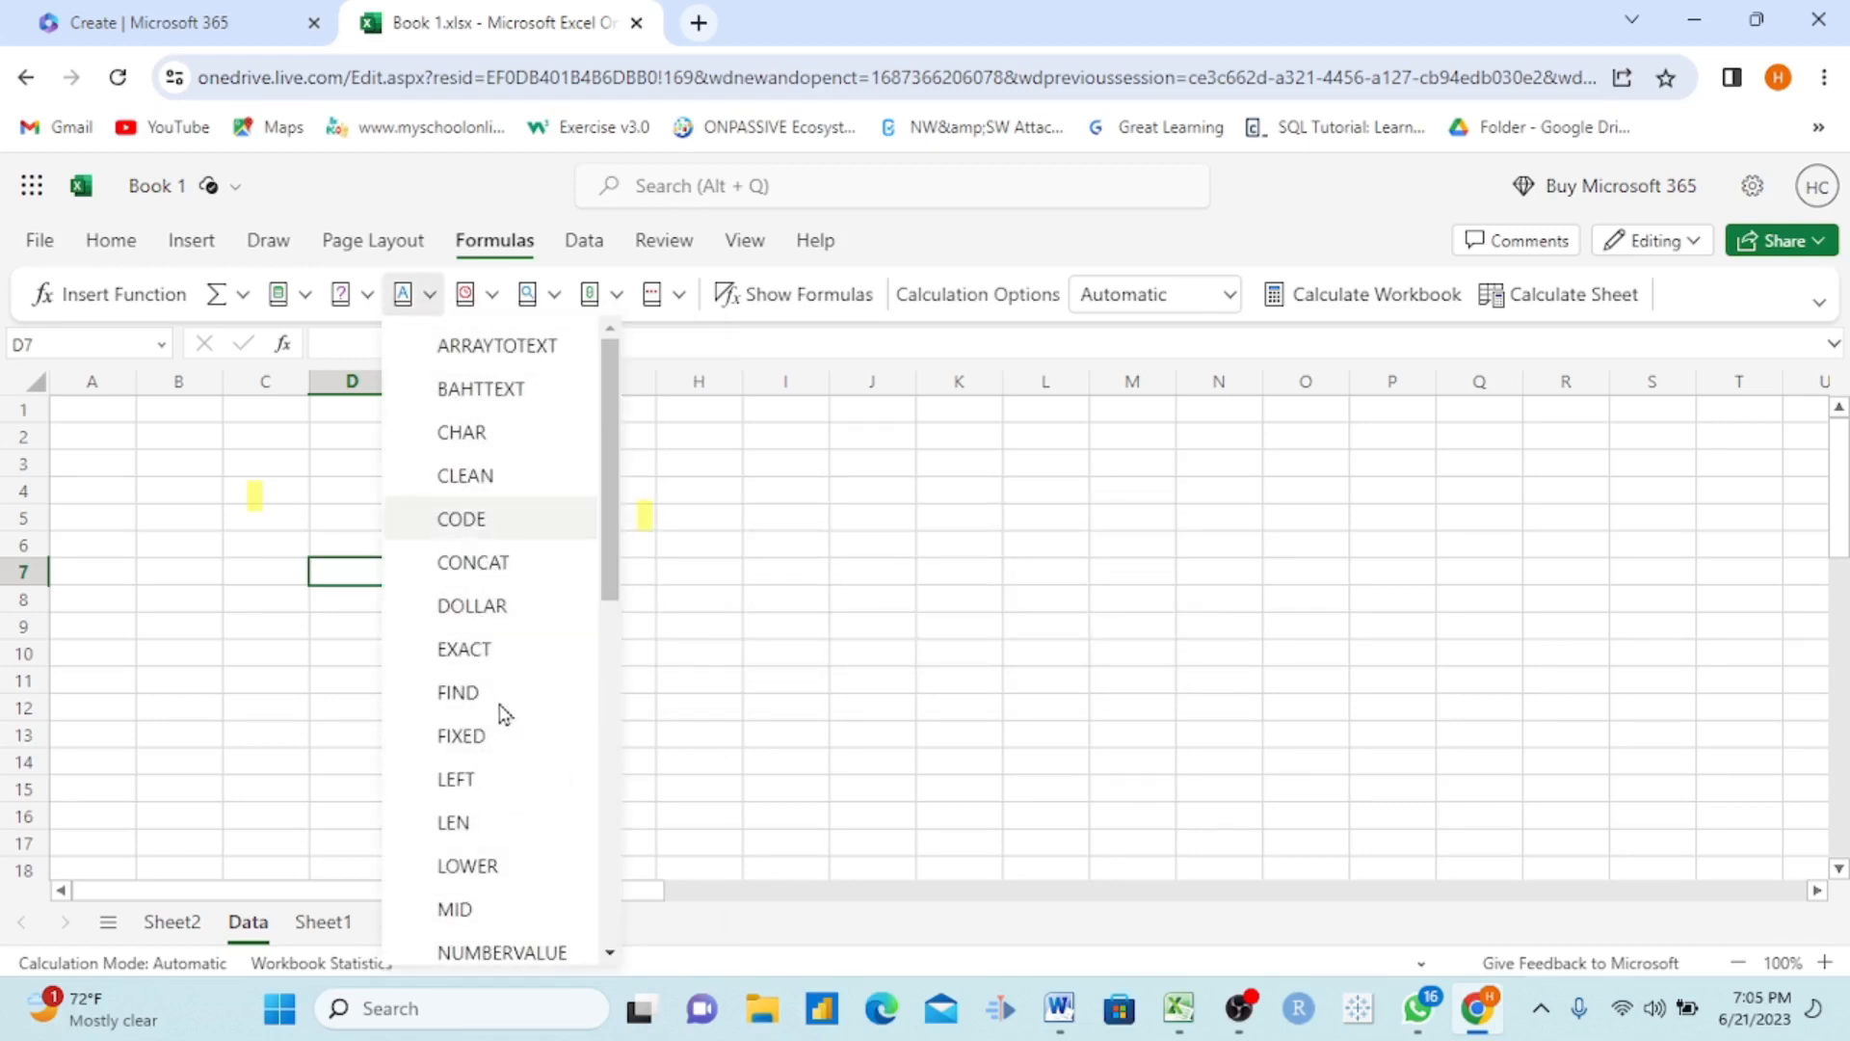
pyautogui.click(370, 295)
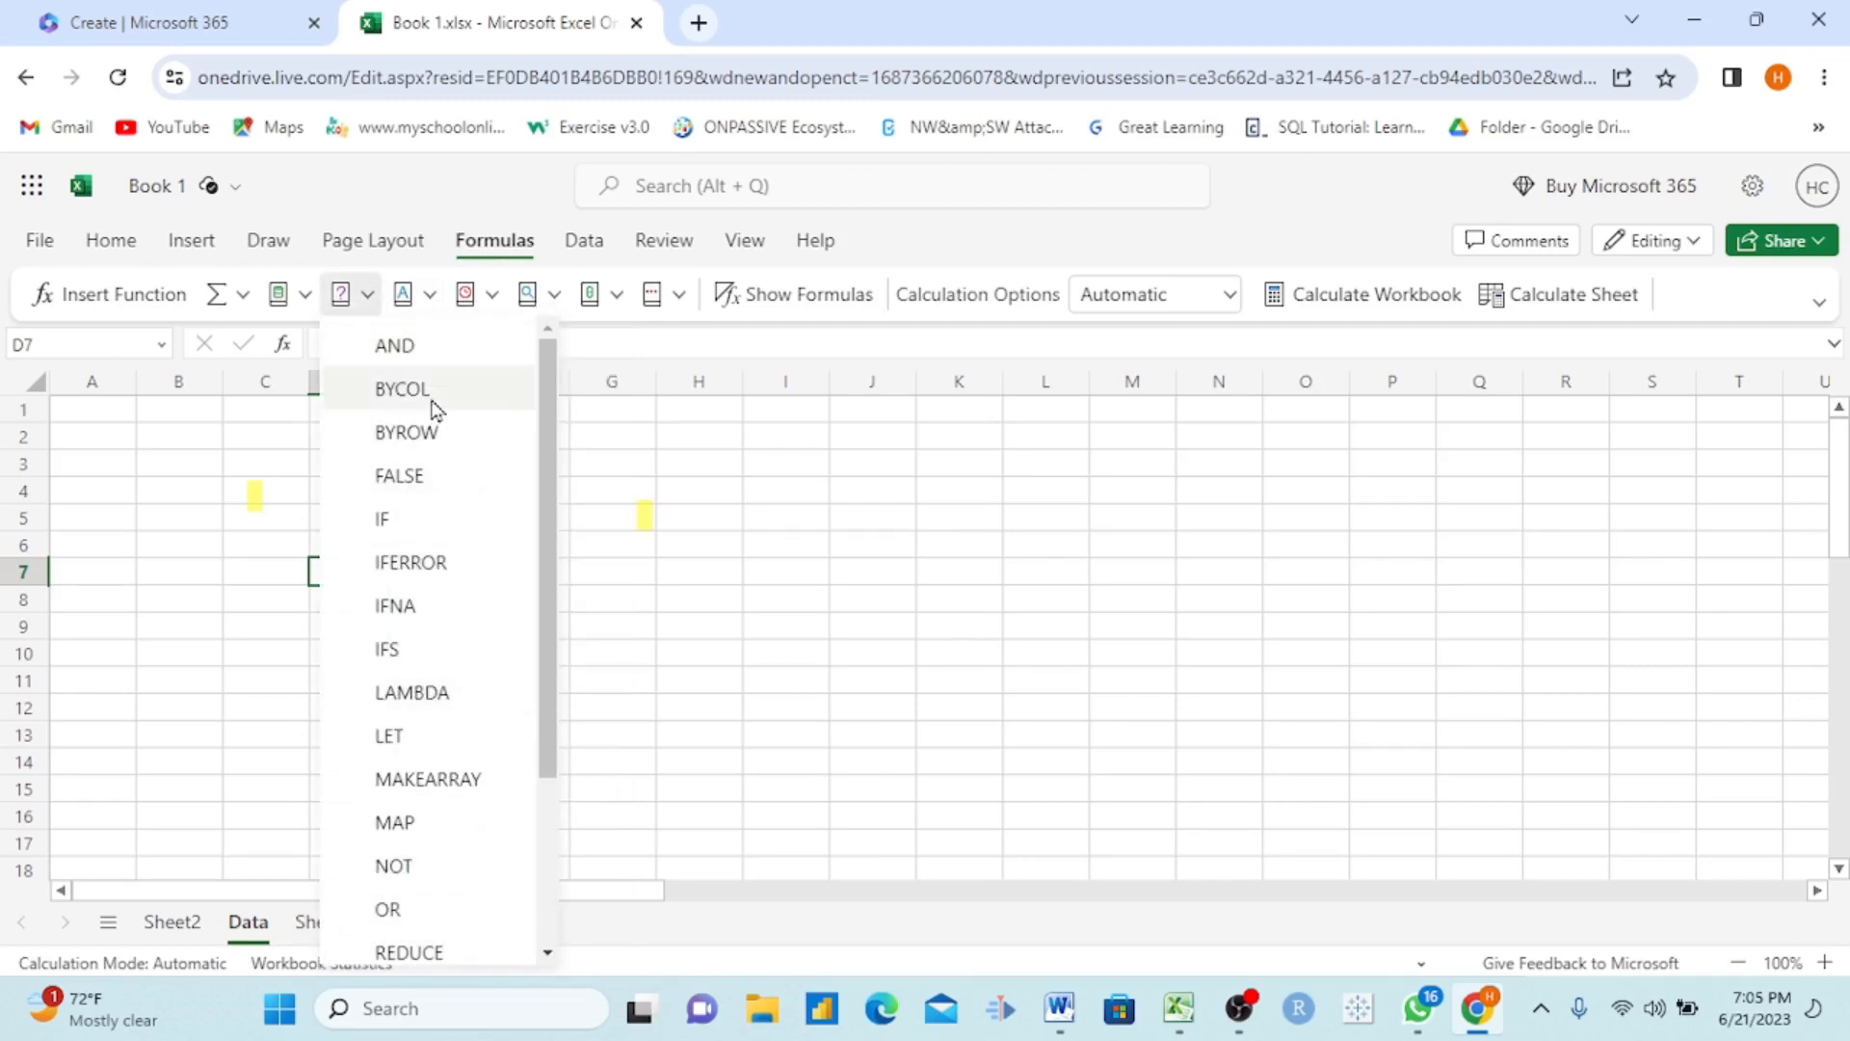
pyautogui.click(305, 294)
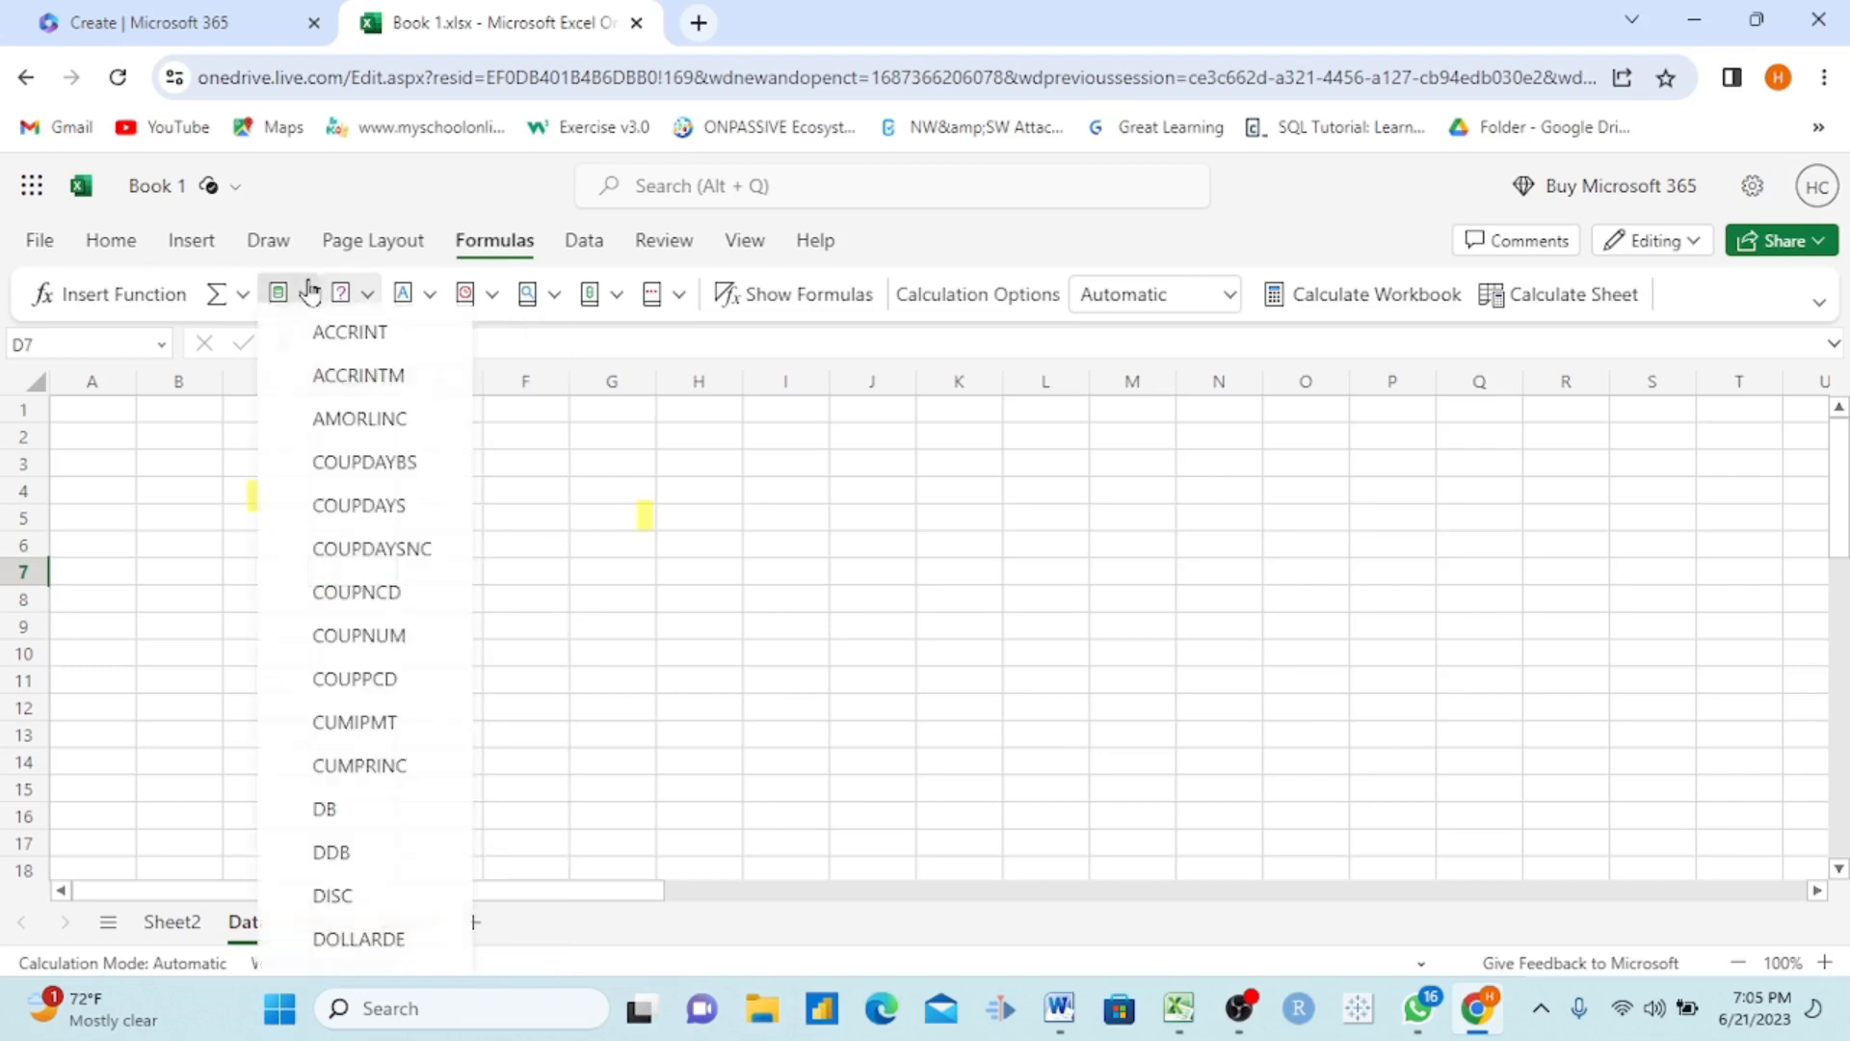
pyautogui.click(672, 605)
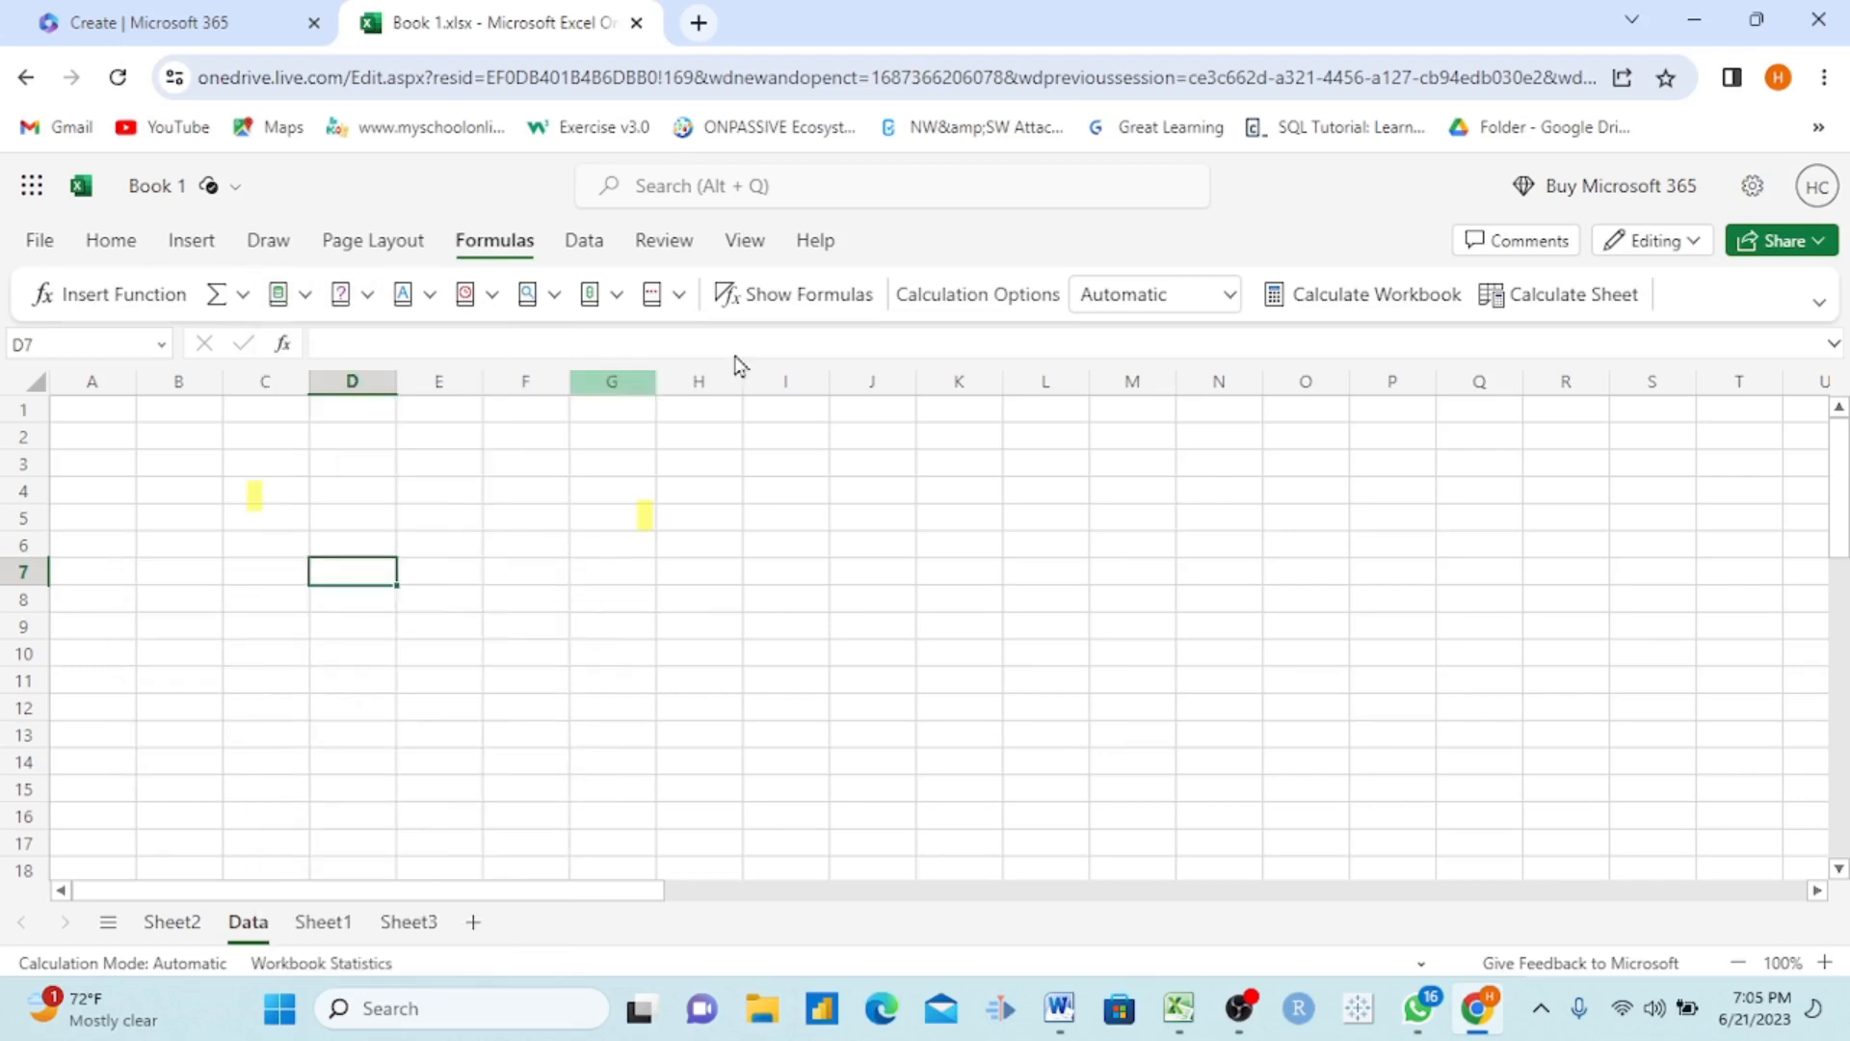
# Step: Display the data tools and select cell E3 on Sheet1
pyautogui.click(584, 241)
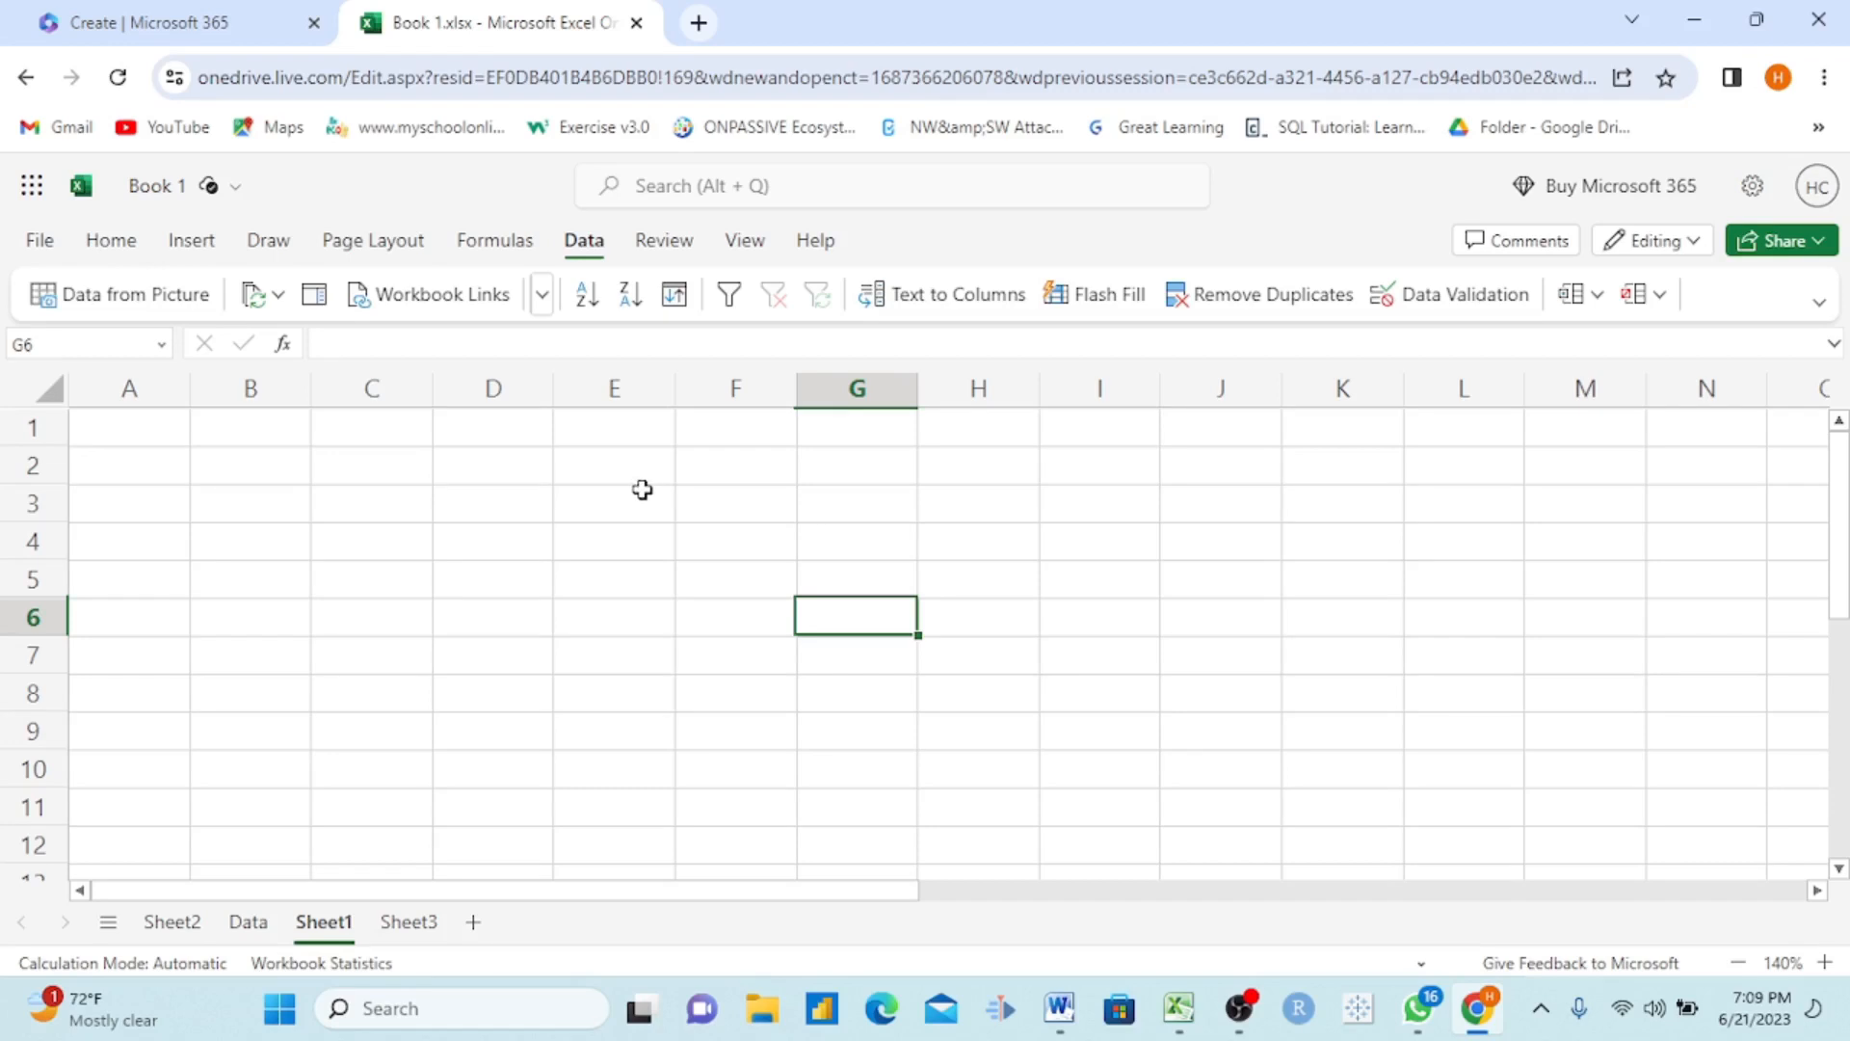
pyautogui.click(642, 490)
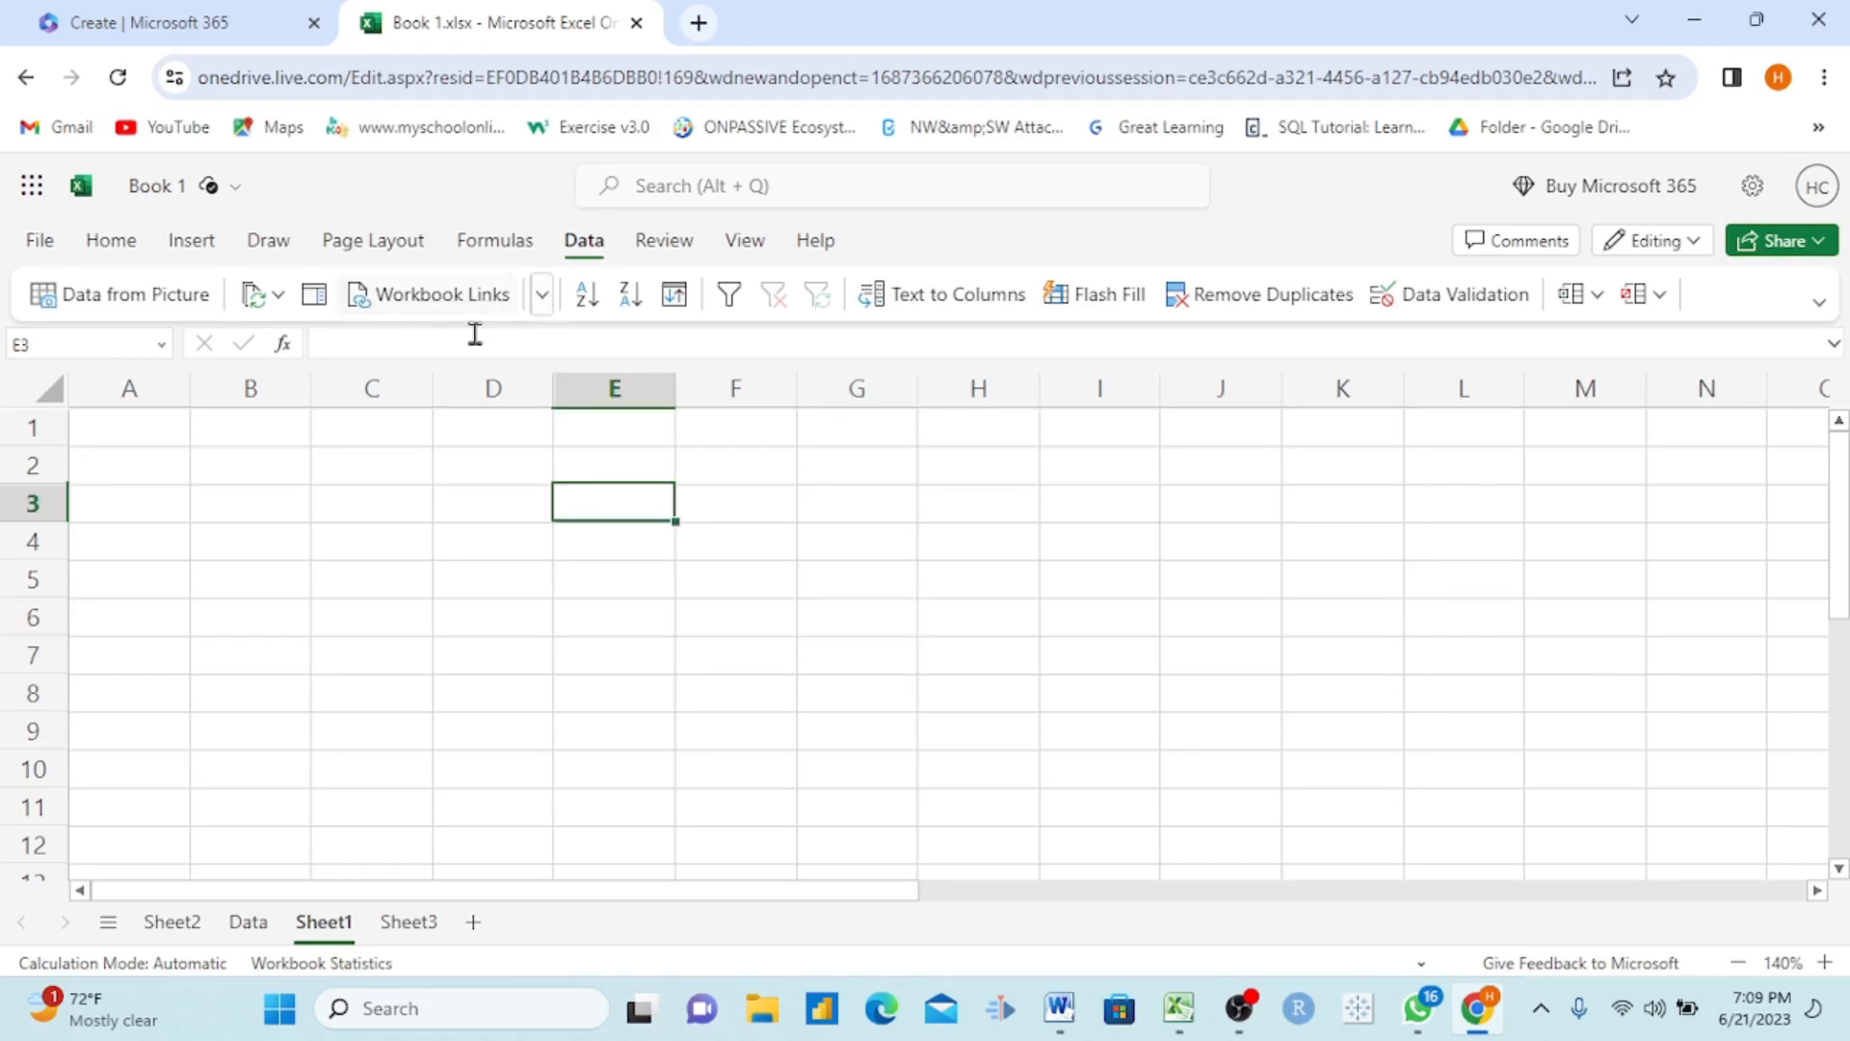
# Step: Enter the country names Cameroon, Nigeria and United States in cells D3 to D5
pyautogui.scroll(2, 470, 501)
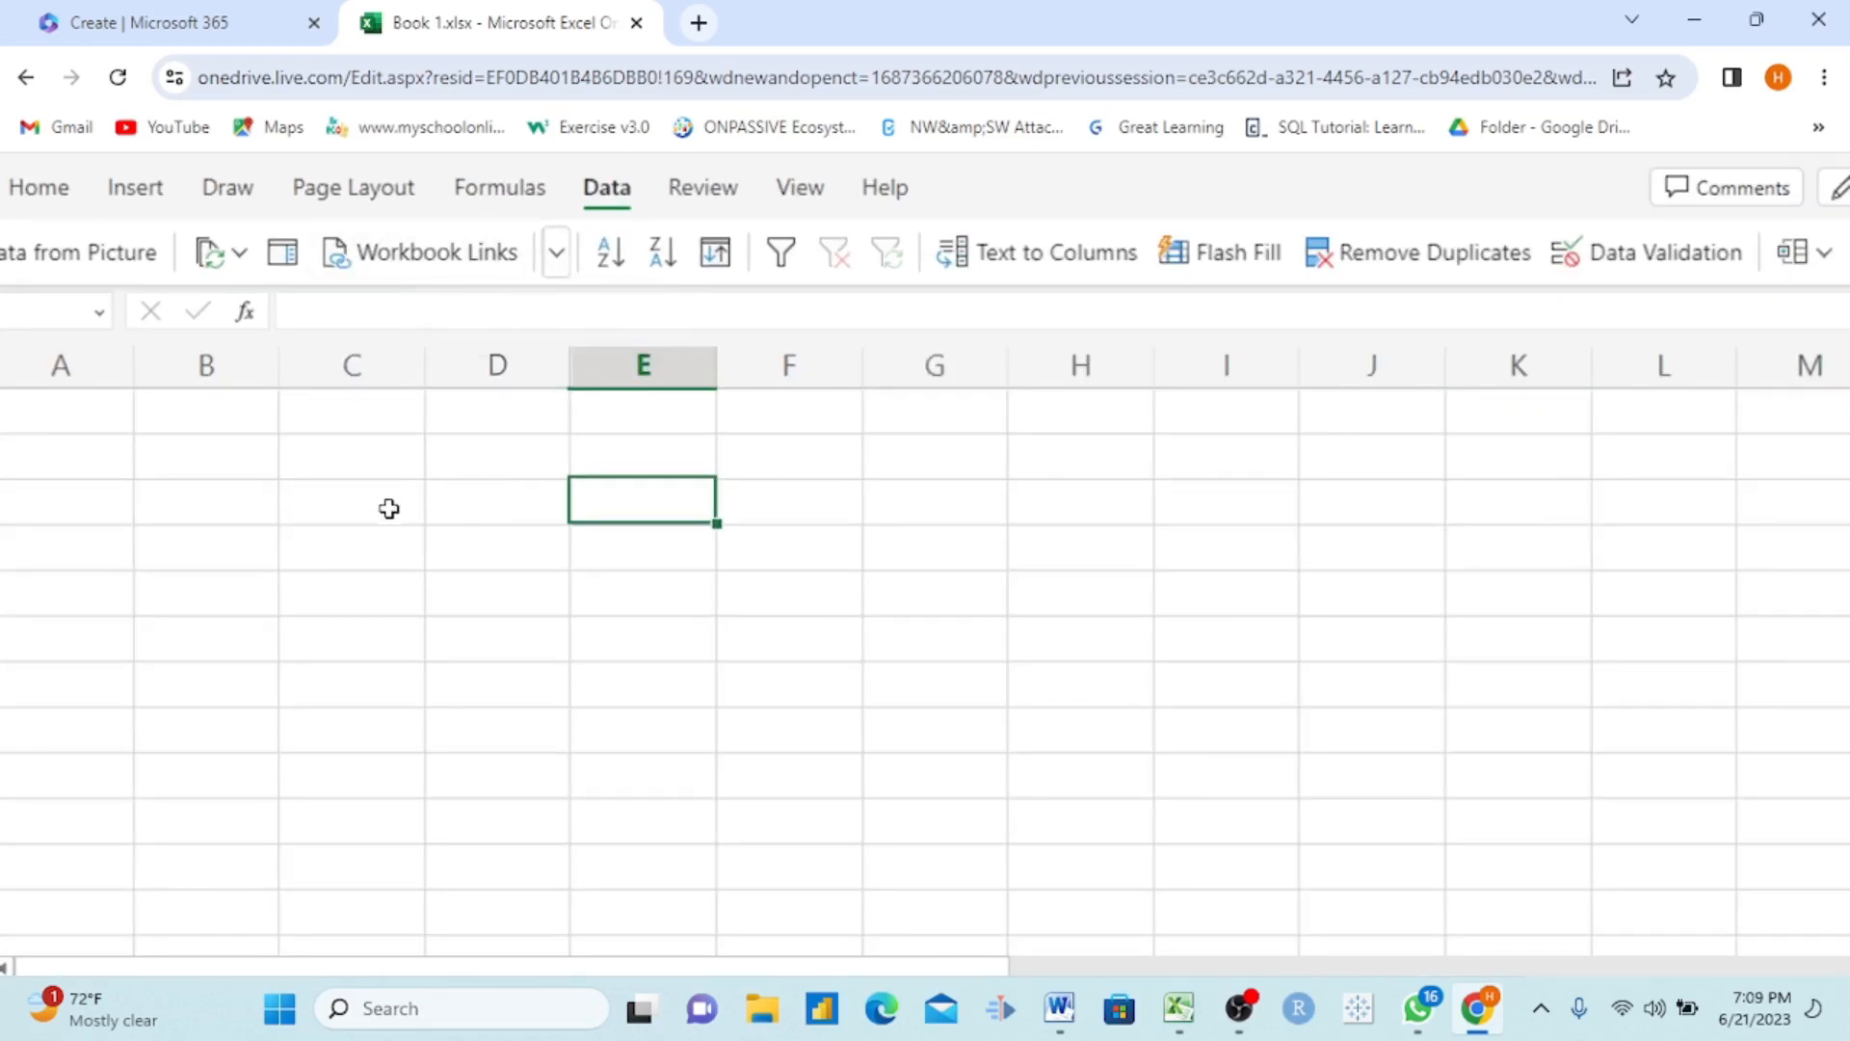
pyautogui.click(459, 516)
pyautogui.write('Cameroon')
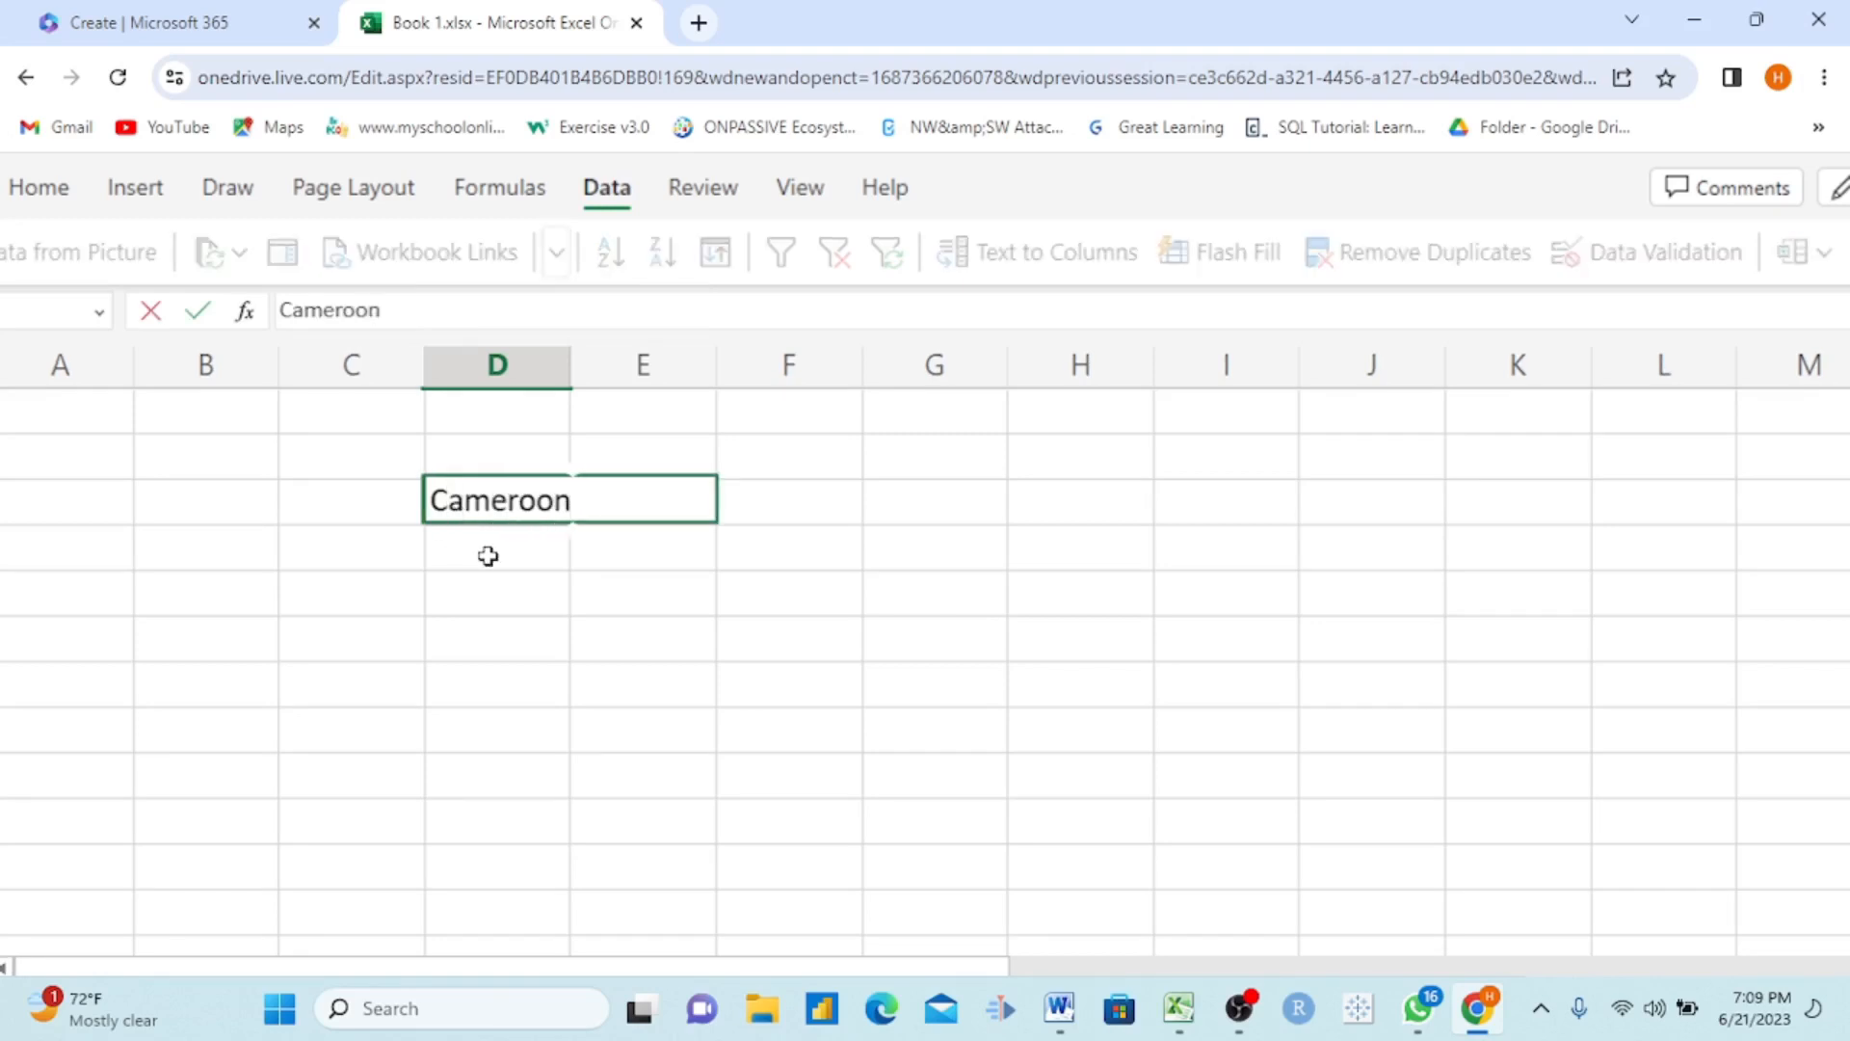
pyautogui.press('Return')
pyautogui.write('Nigeris')
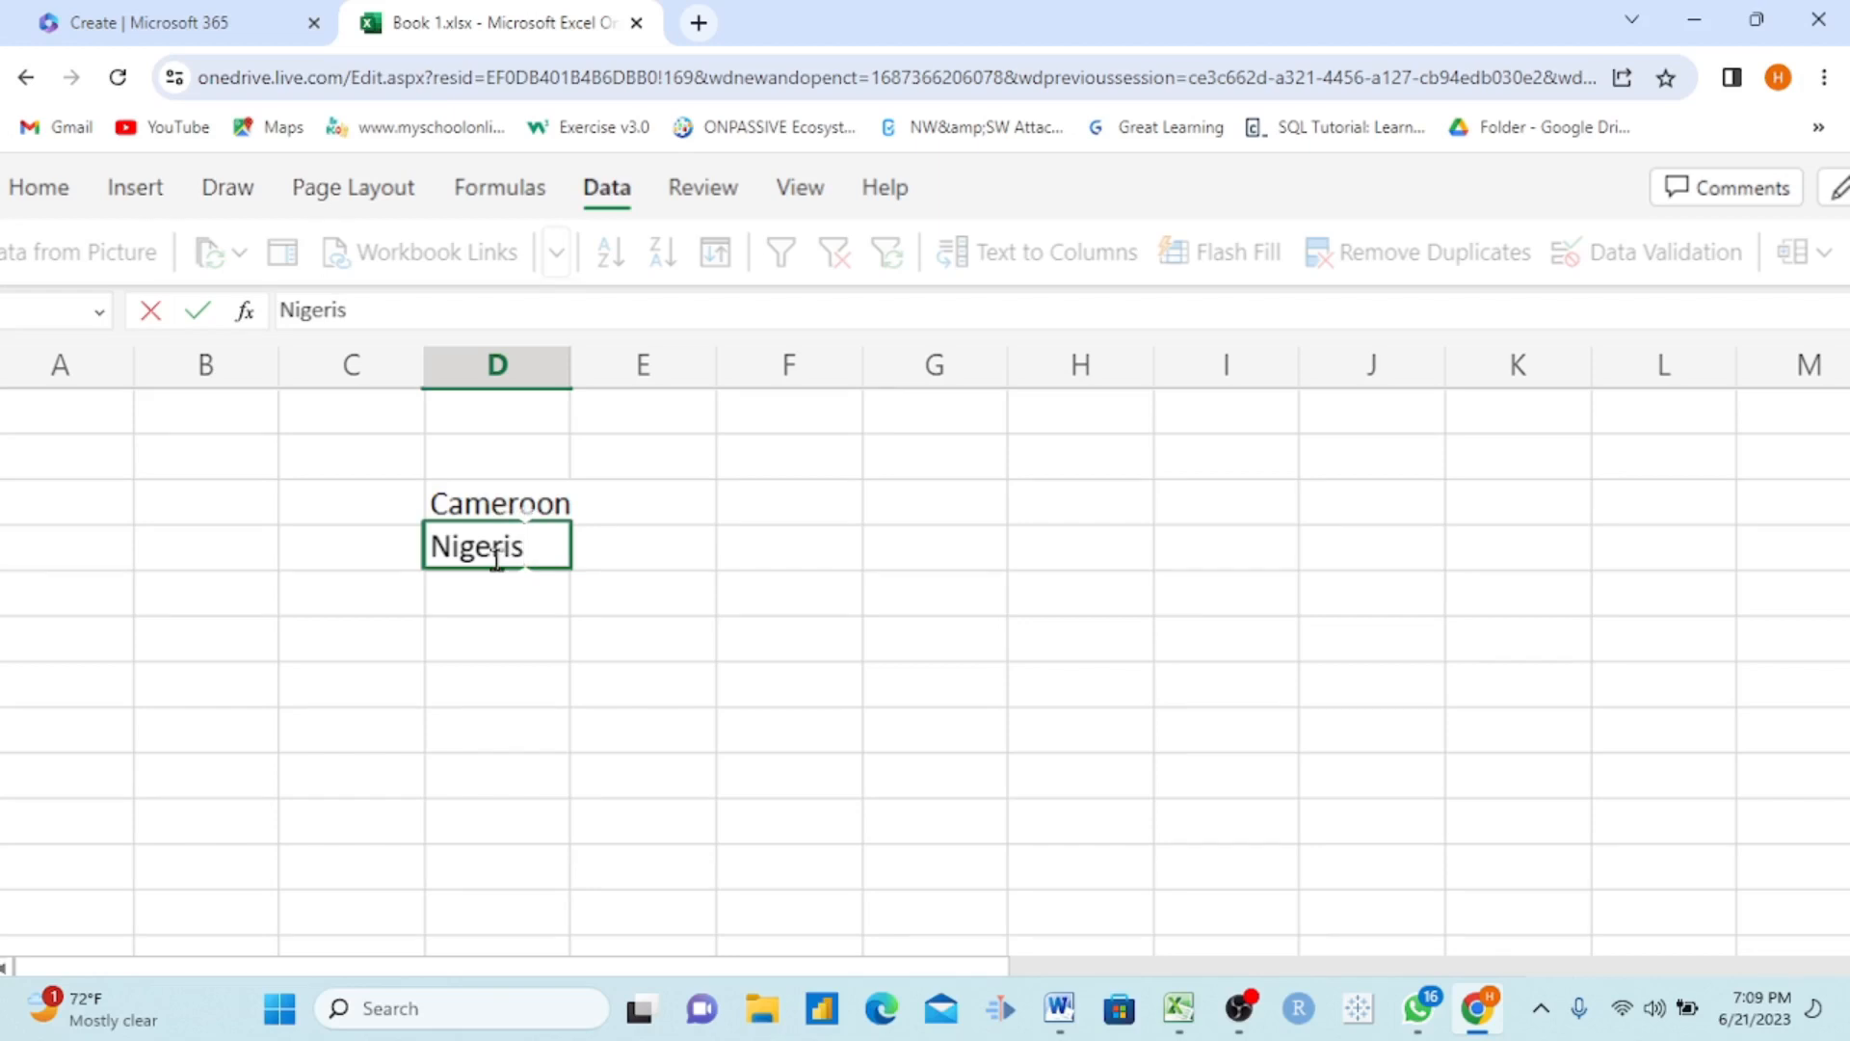
pyautogui.press('BackSpace')
pyautogui.write('a')
pyautogui.press('Return')
pyautogui.write('United States')
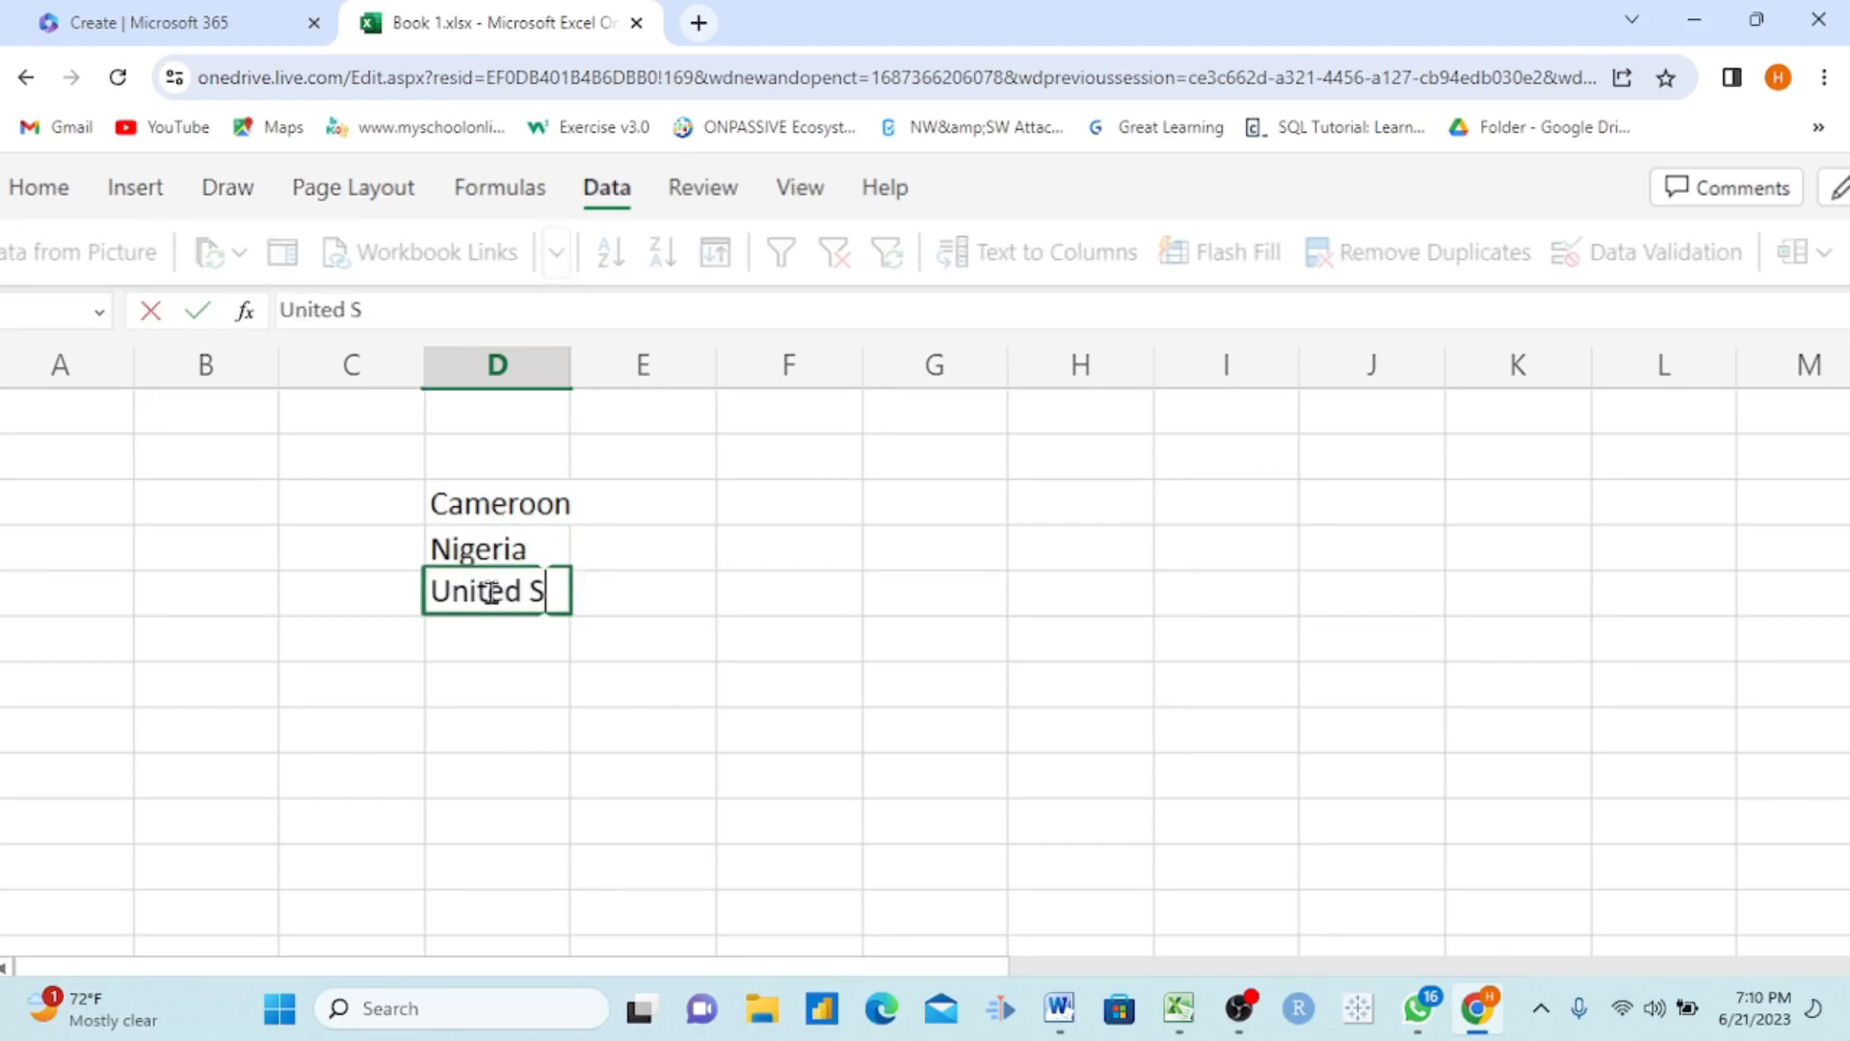
pyautogui.click(827, 693)
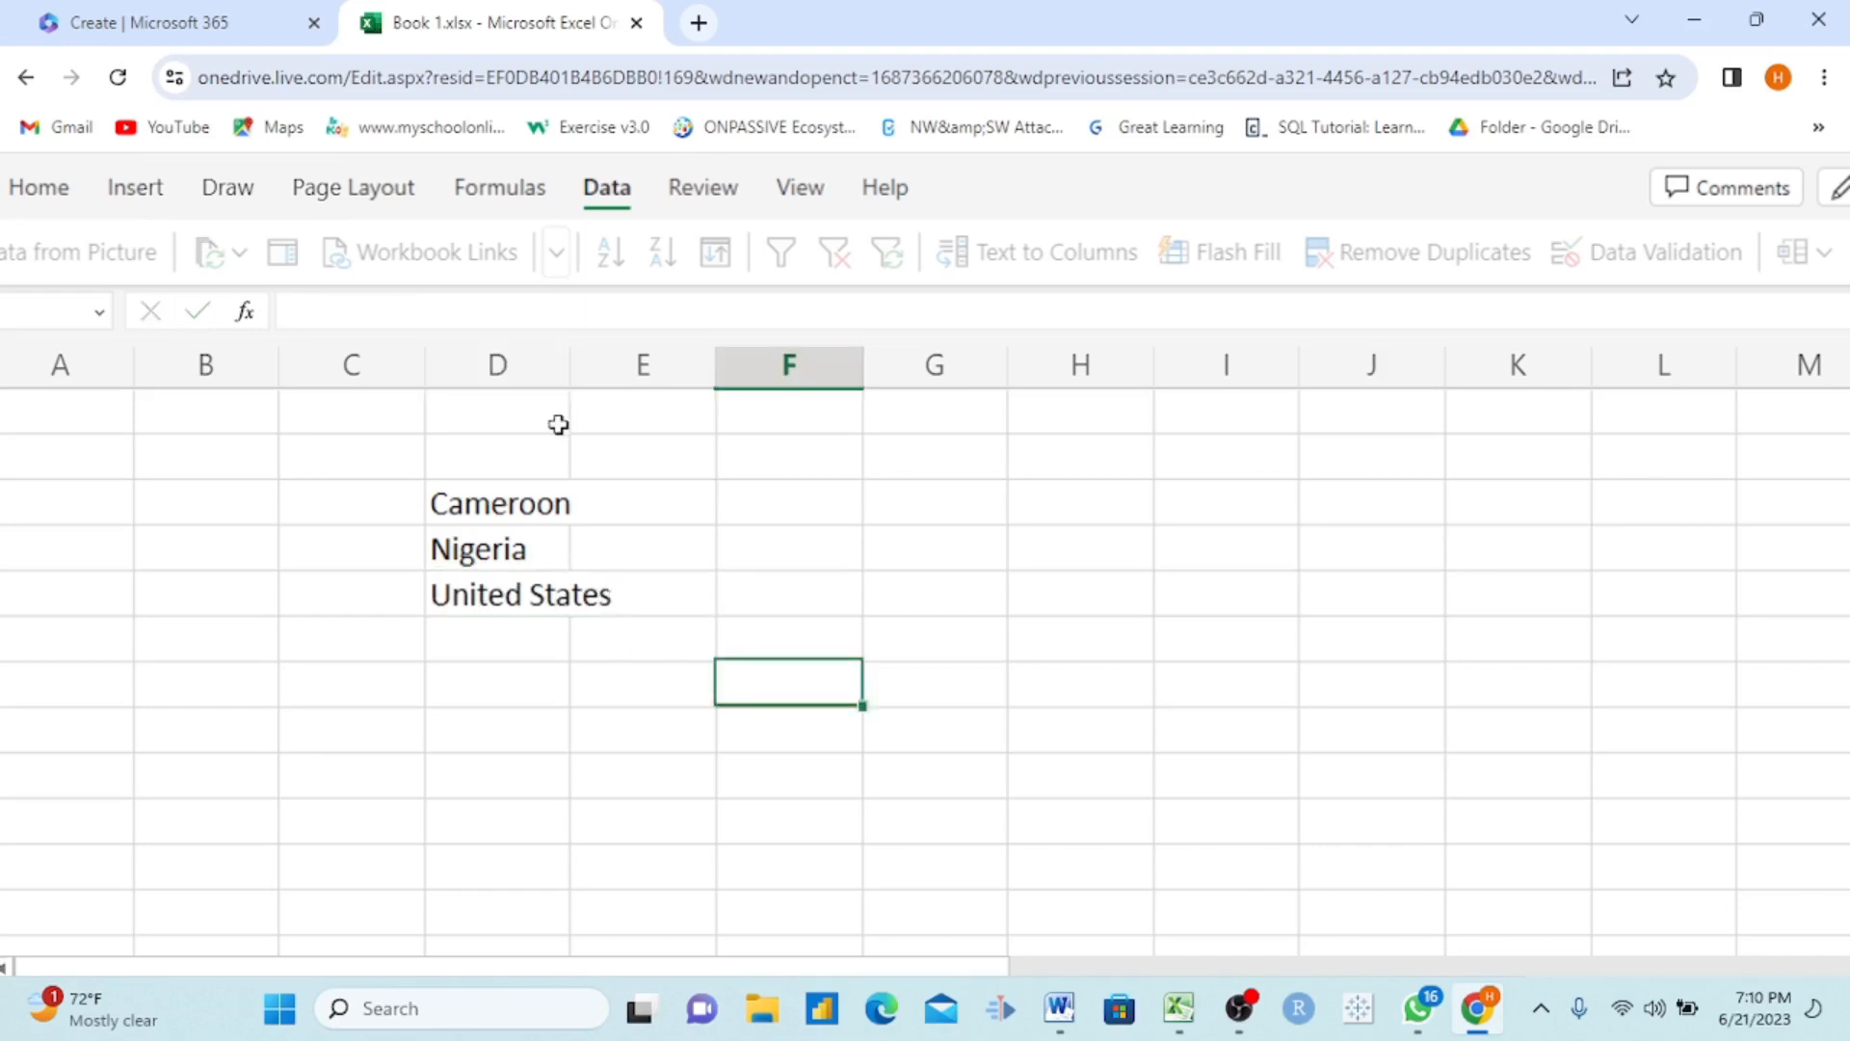
# Step: Fit column D to its contents and convert the three country names to the Geography data type
pyautogui.doubleClick(573, 359)
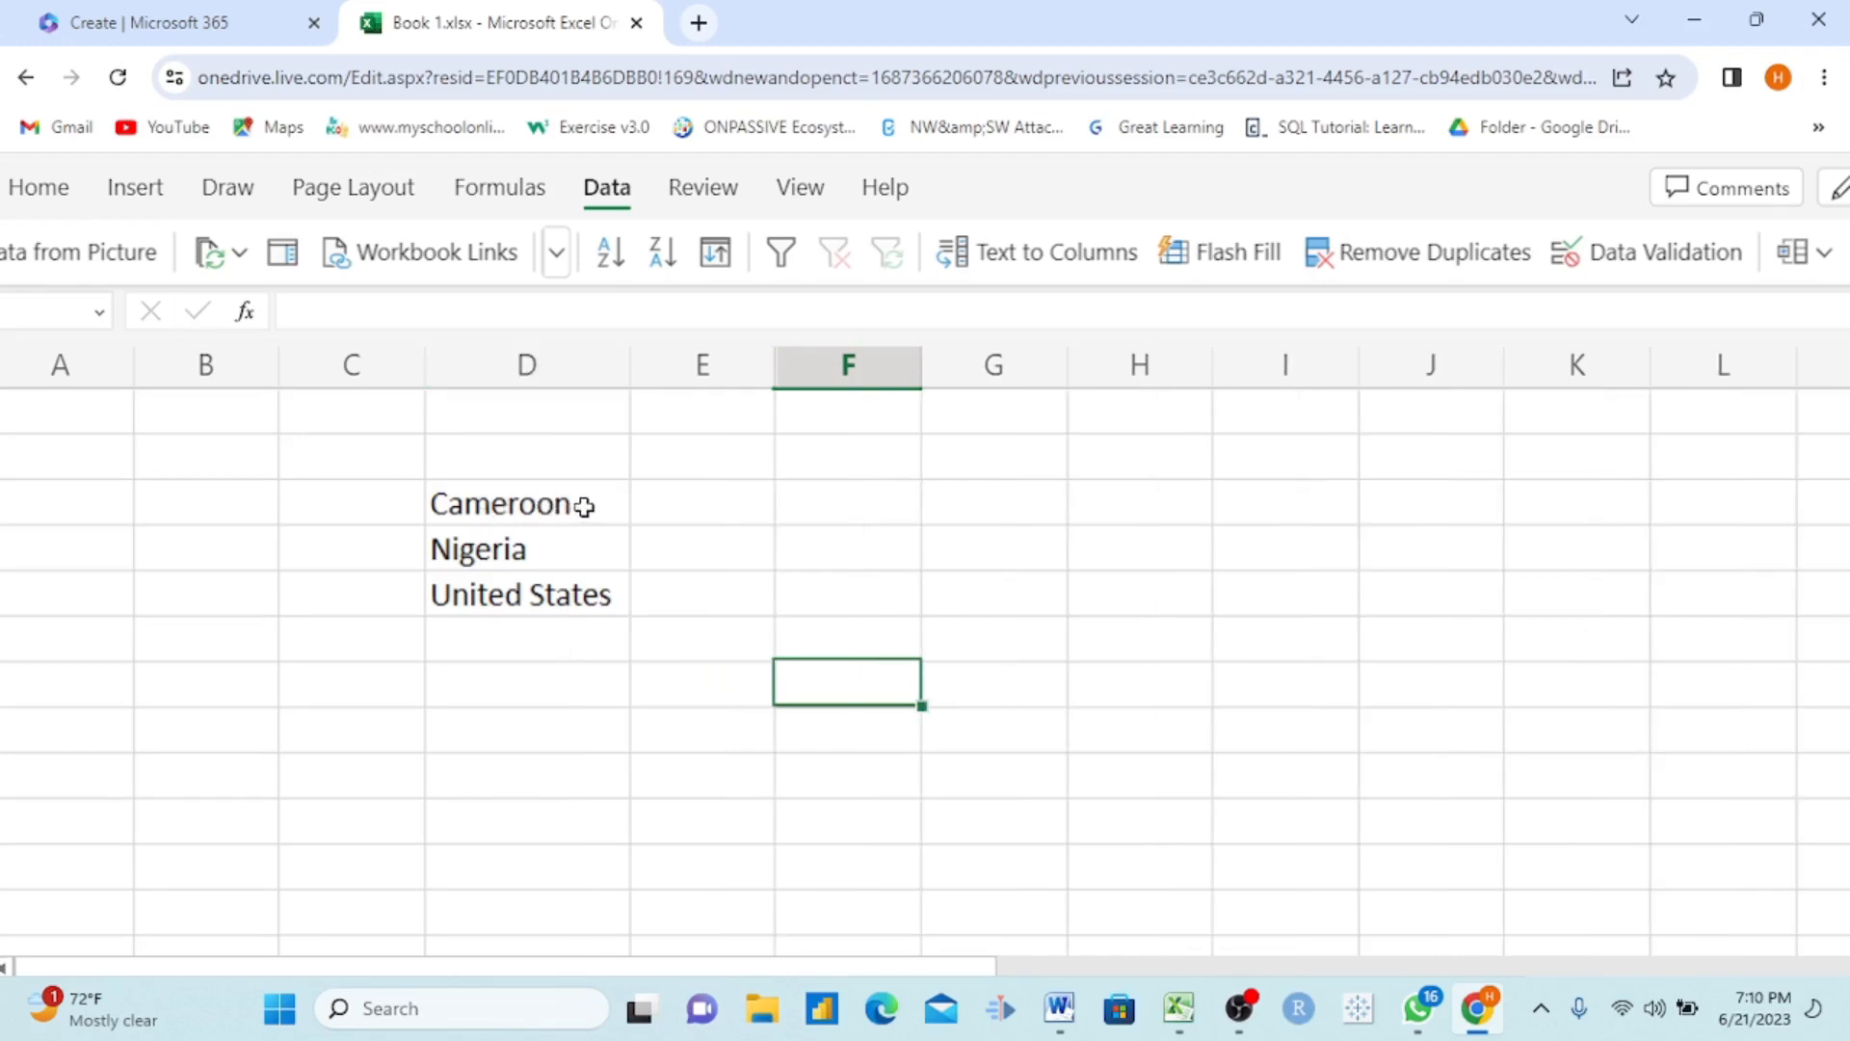
pyautogui.moveTo(525, 508); pyautogui.dragTo(542, 594)
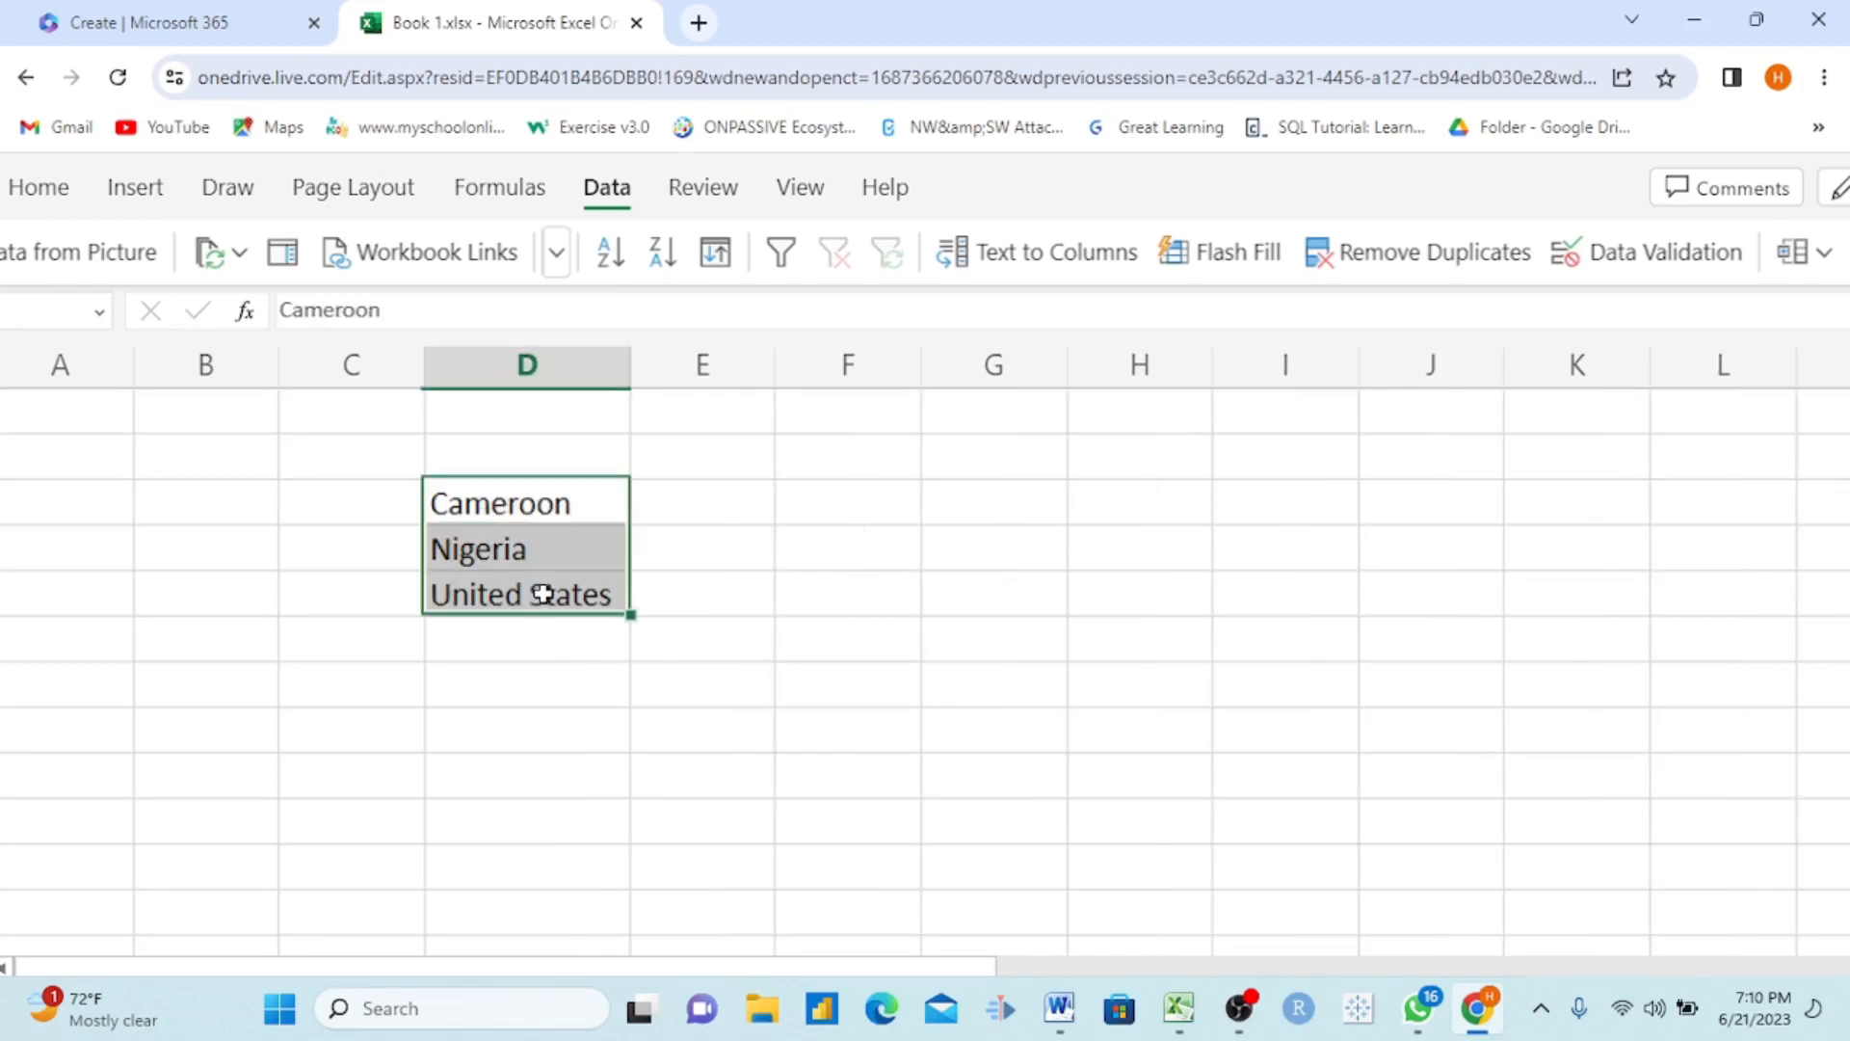
pyautogui.click(556, 252)
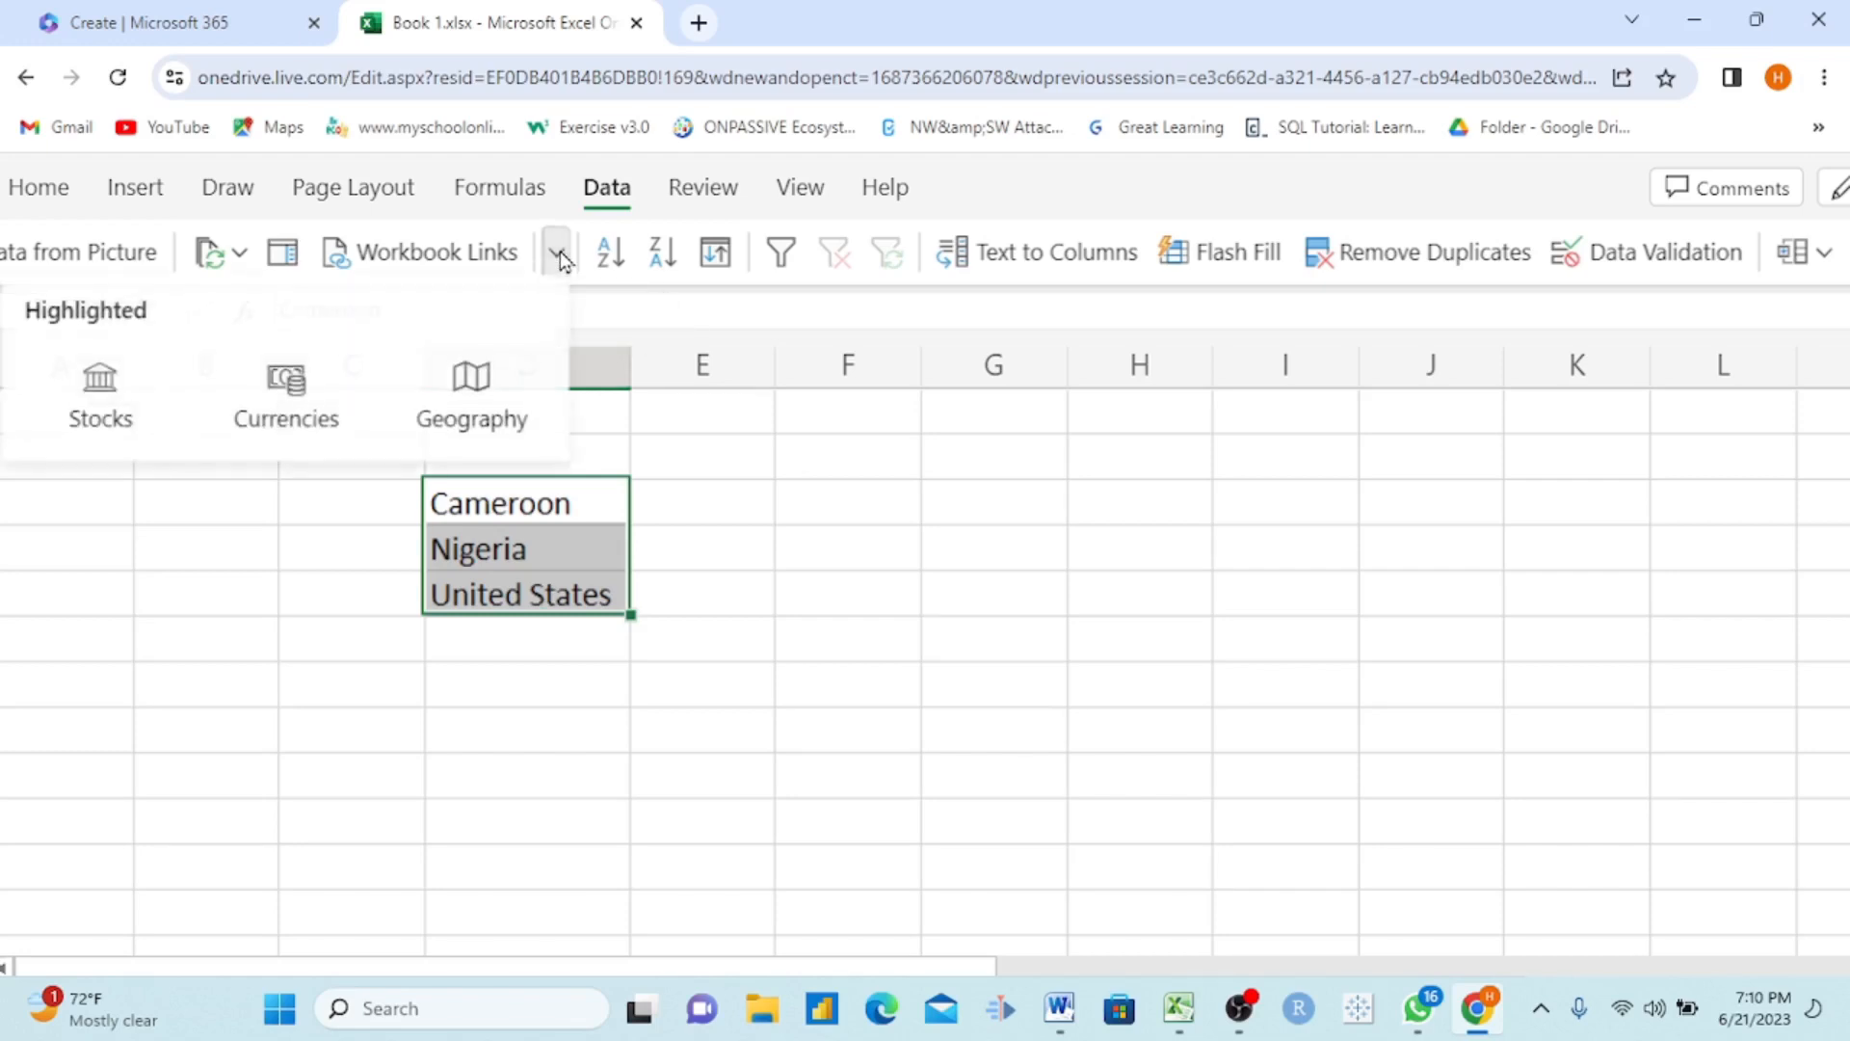
pyautogui.click(471, 421)
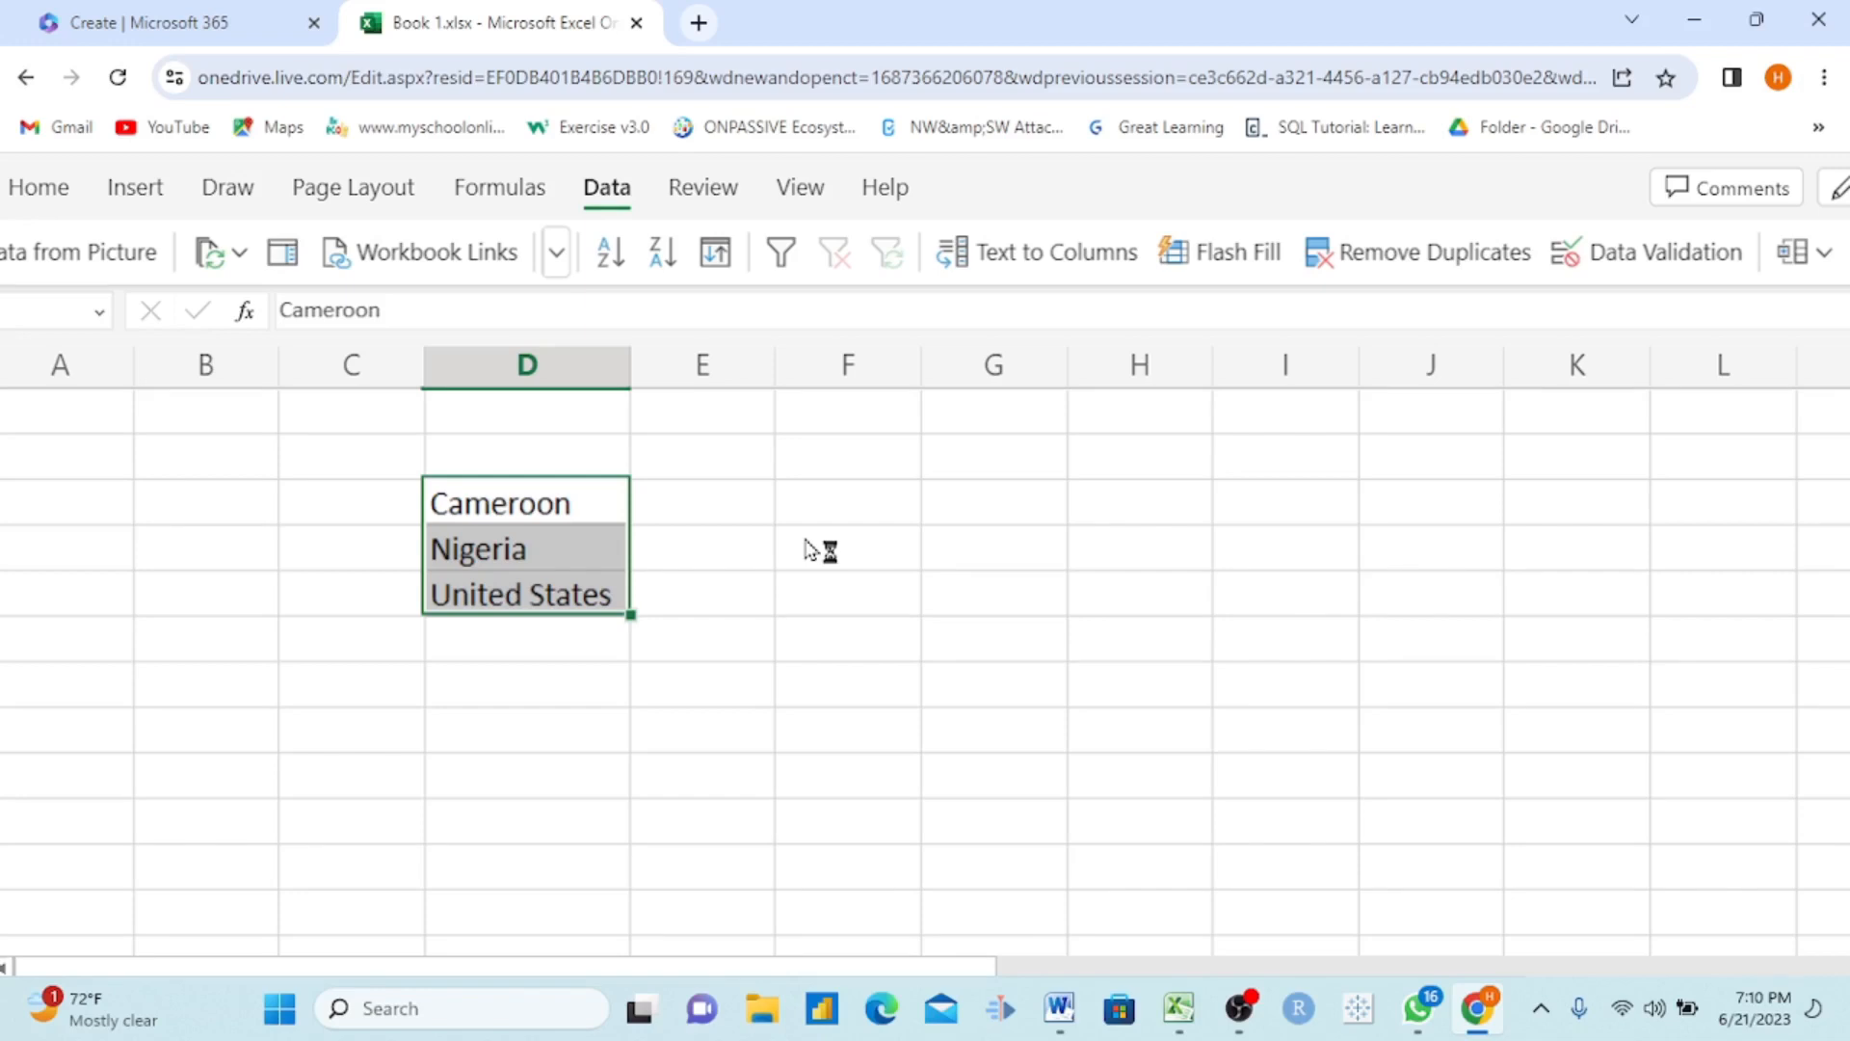
pyautogui.click(777, 605)
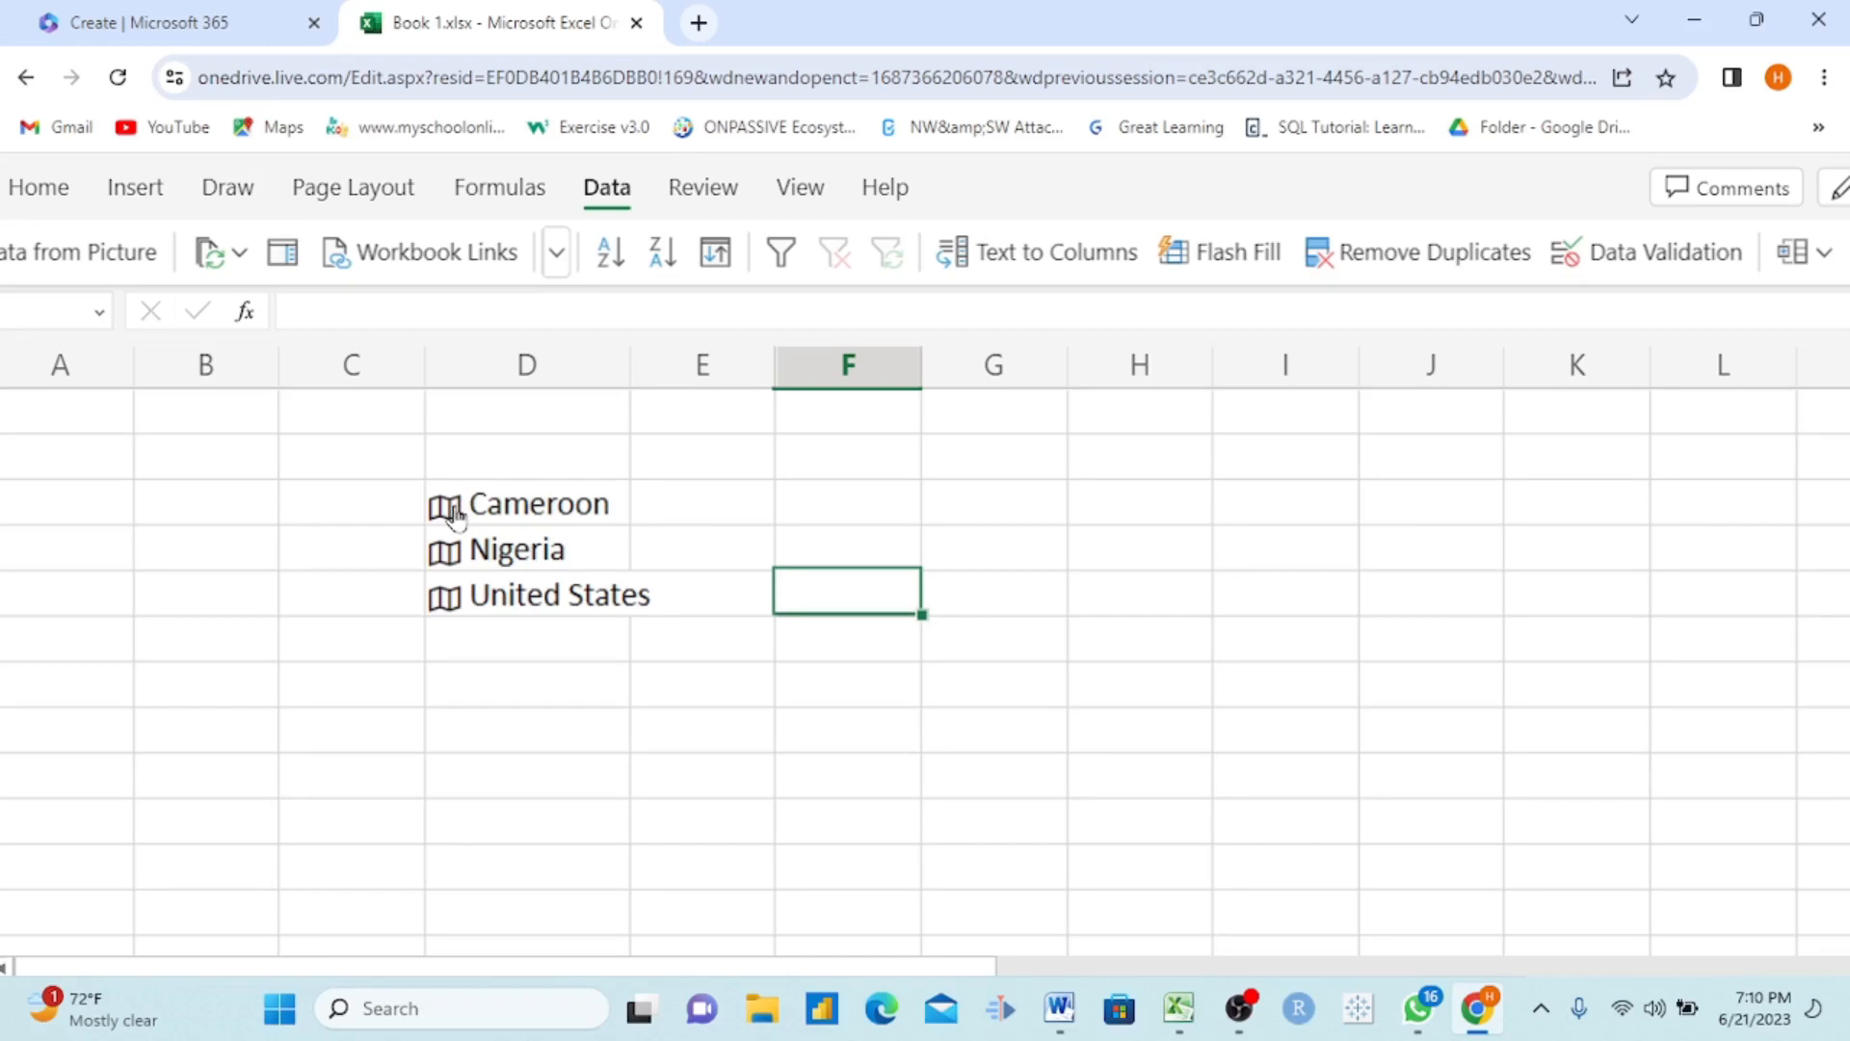
# Step: Show Cameroon's data card, look through its available fields and extract Agricultural land (%) beside it
pyautogui.click(455, 511)
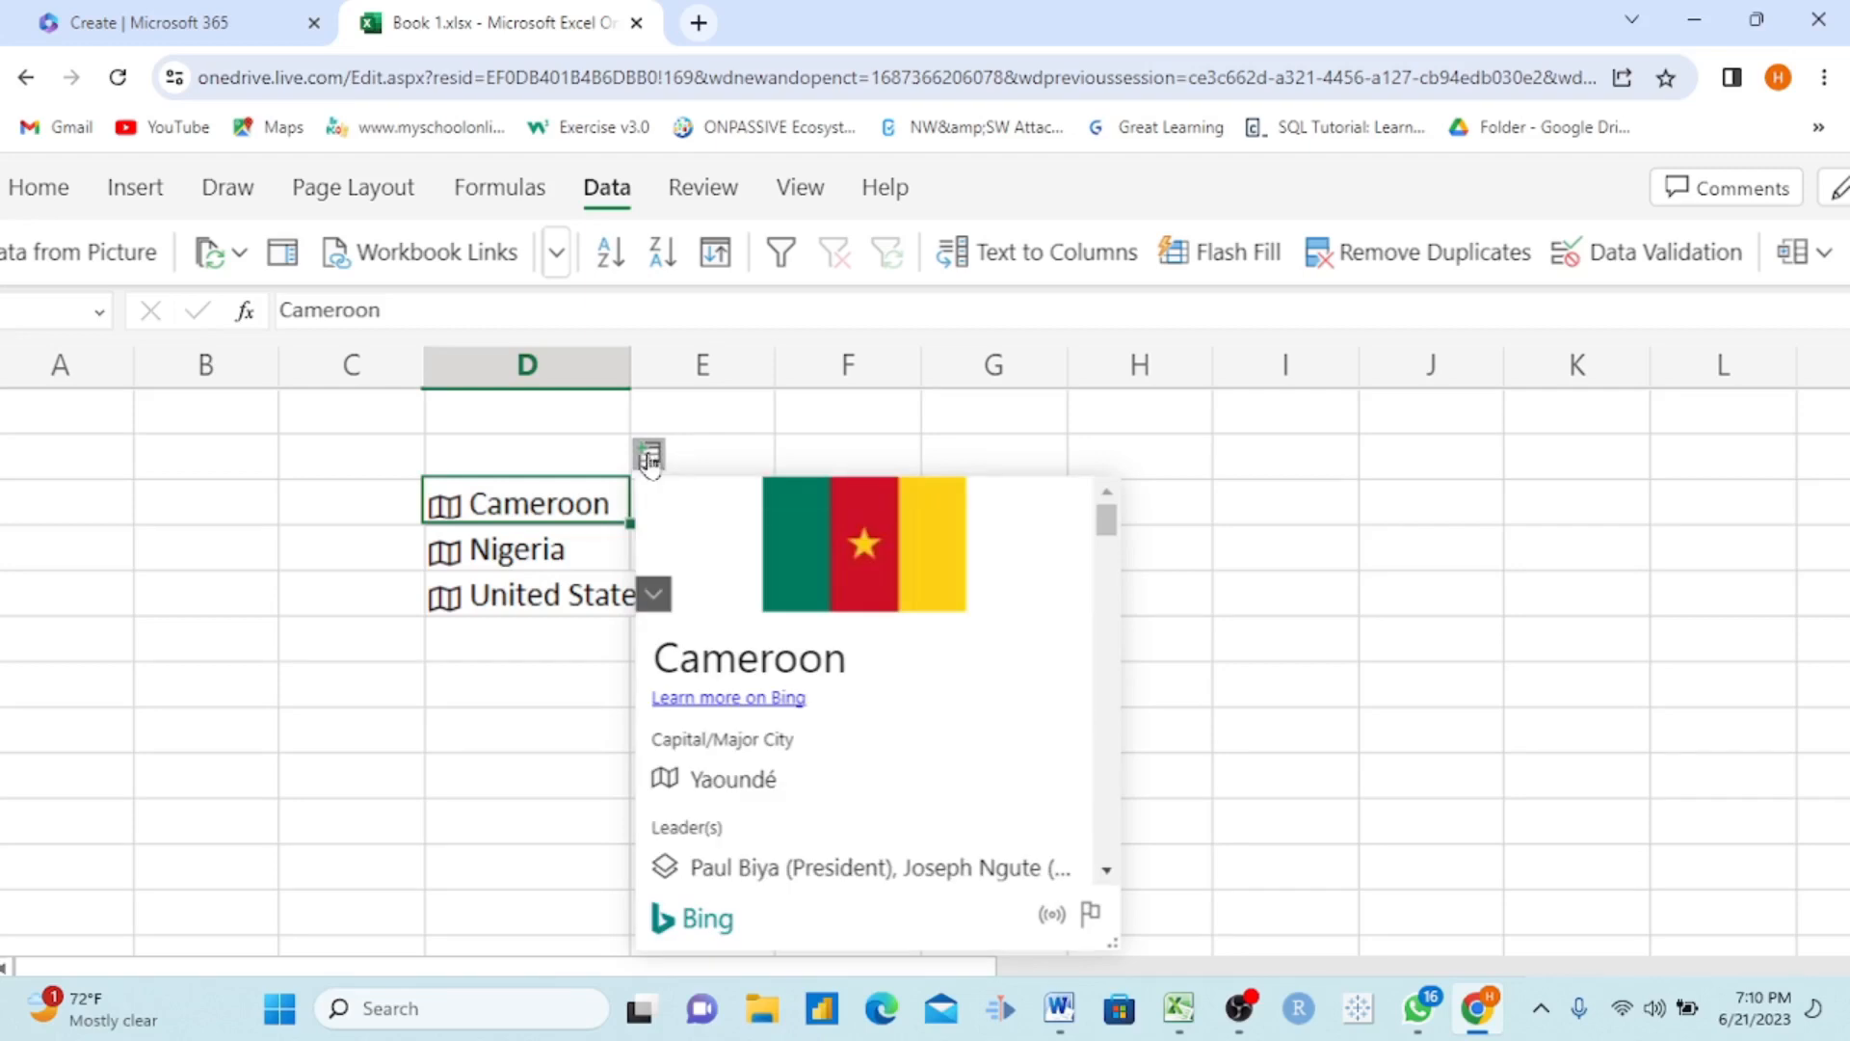
pyautogui.click(651, 457)
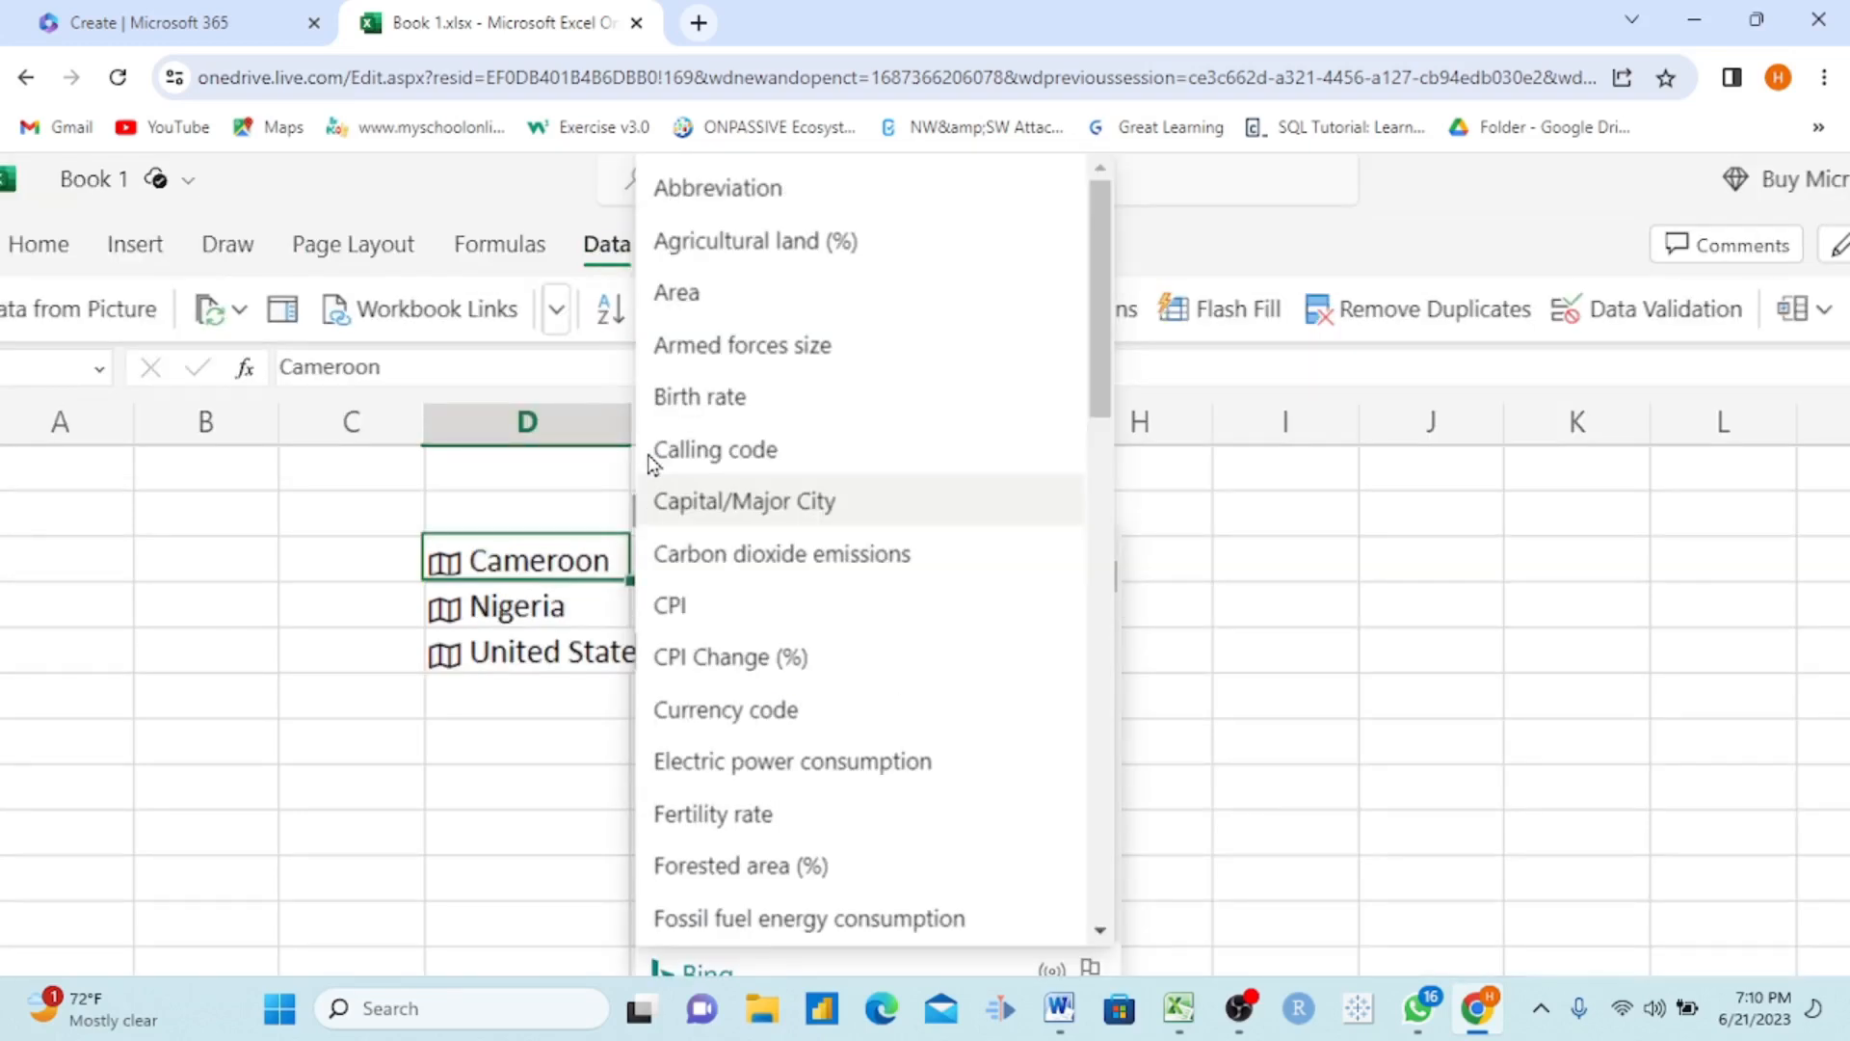
pyautogui.scroll(-8, 821, 658)
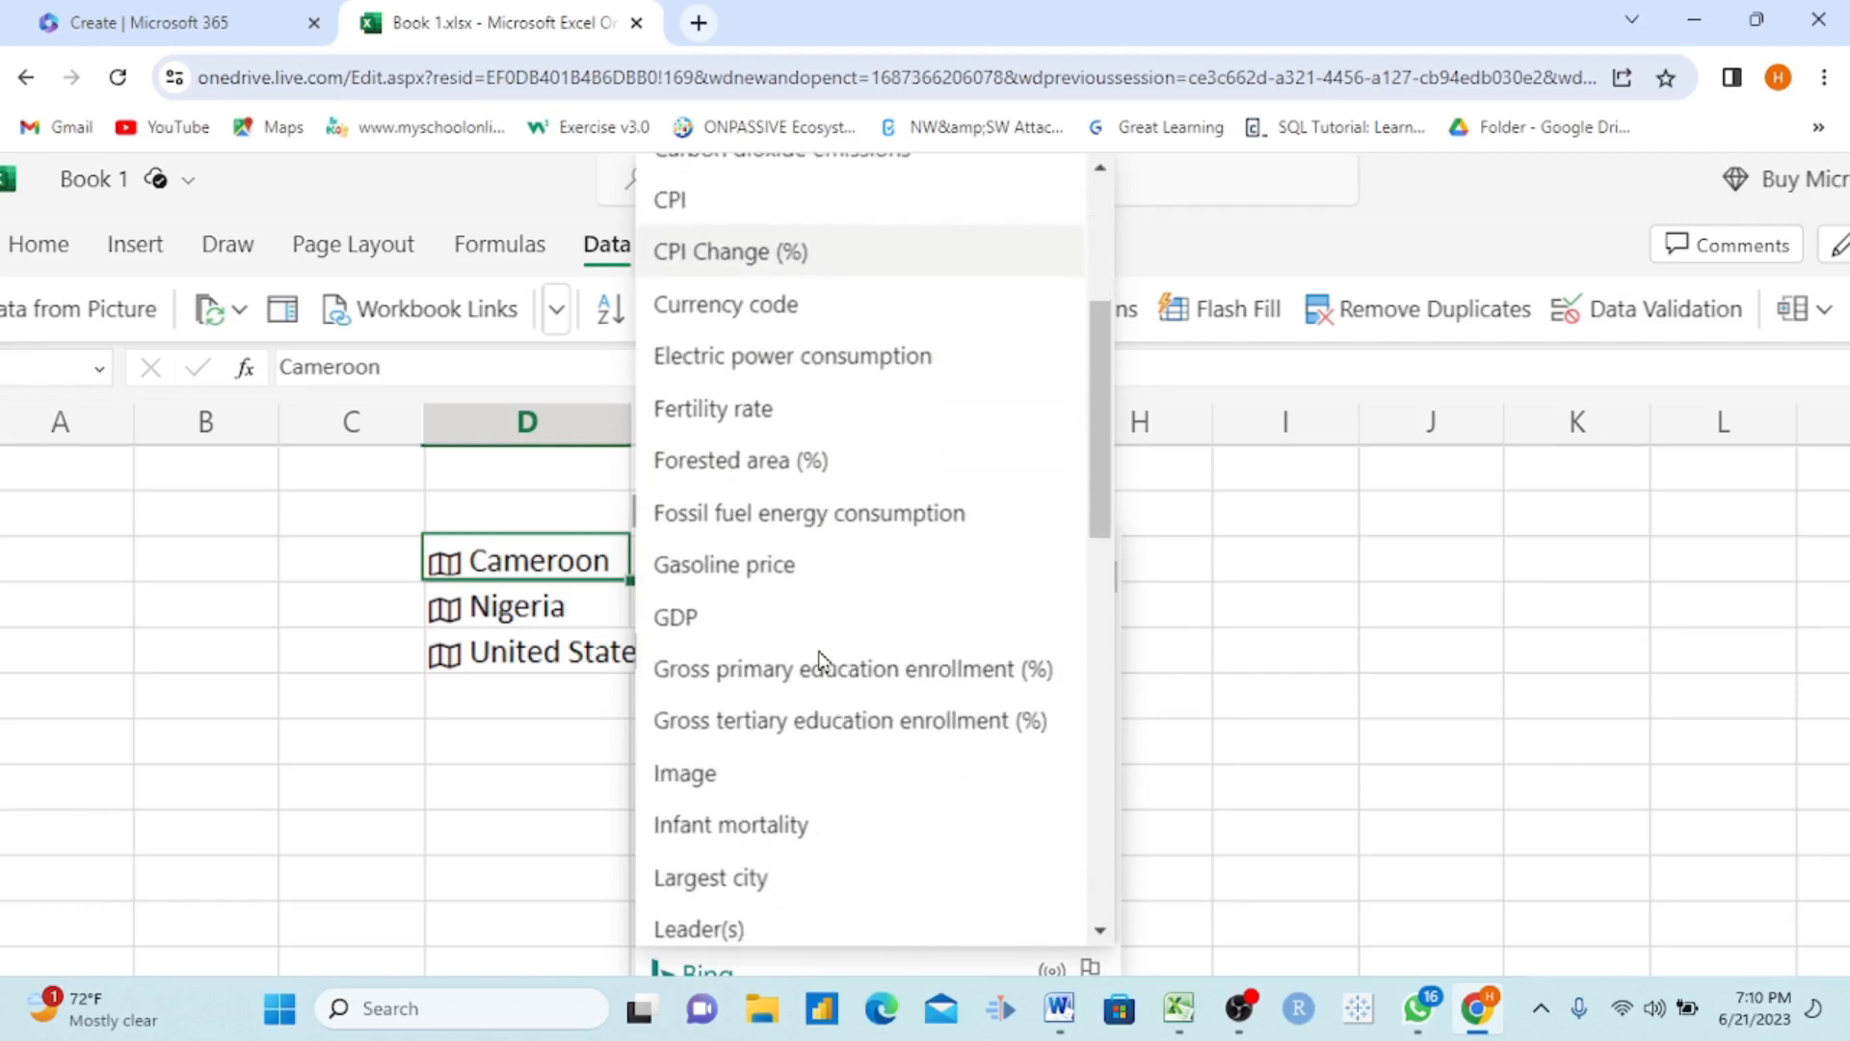
pyautogui.scroll(-8, 821, 661)
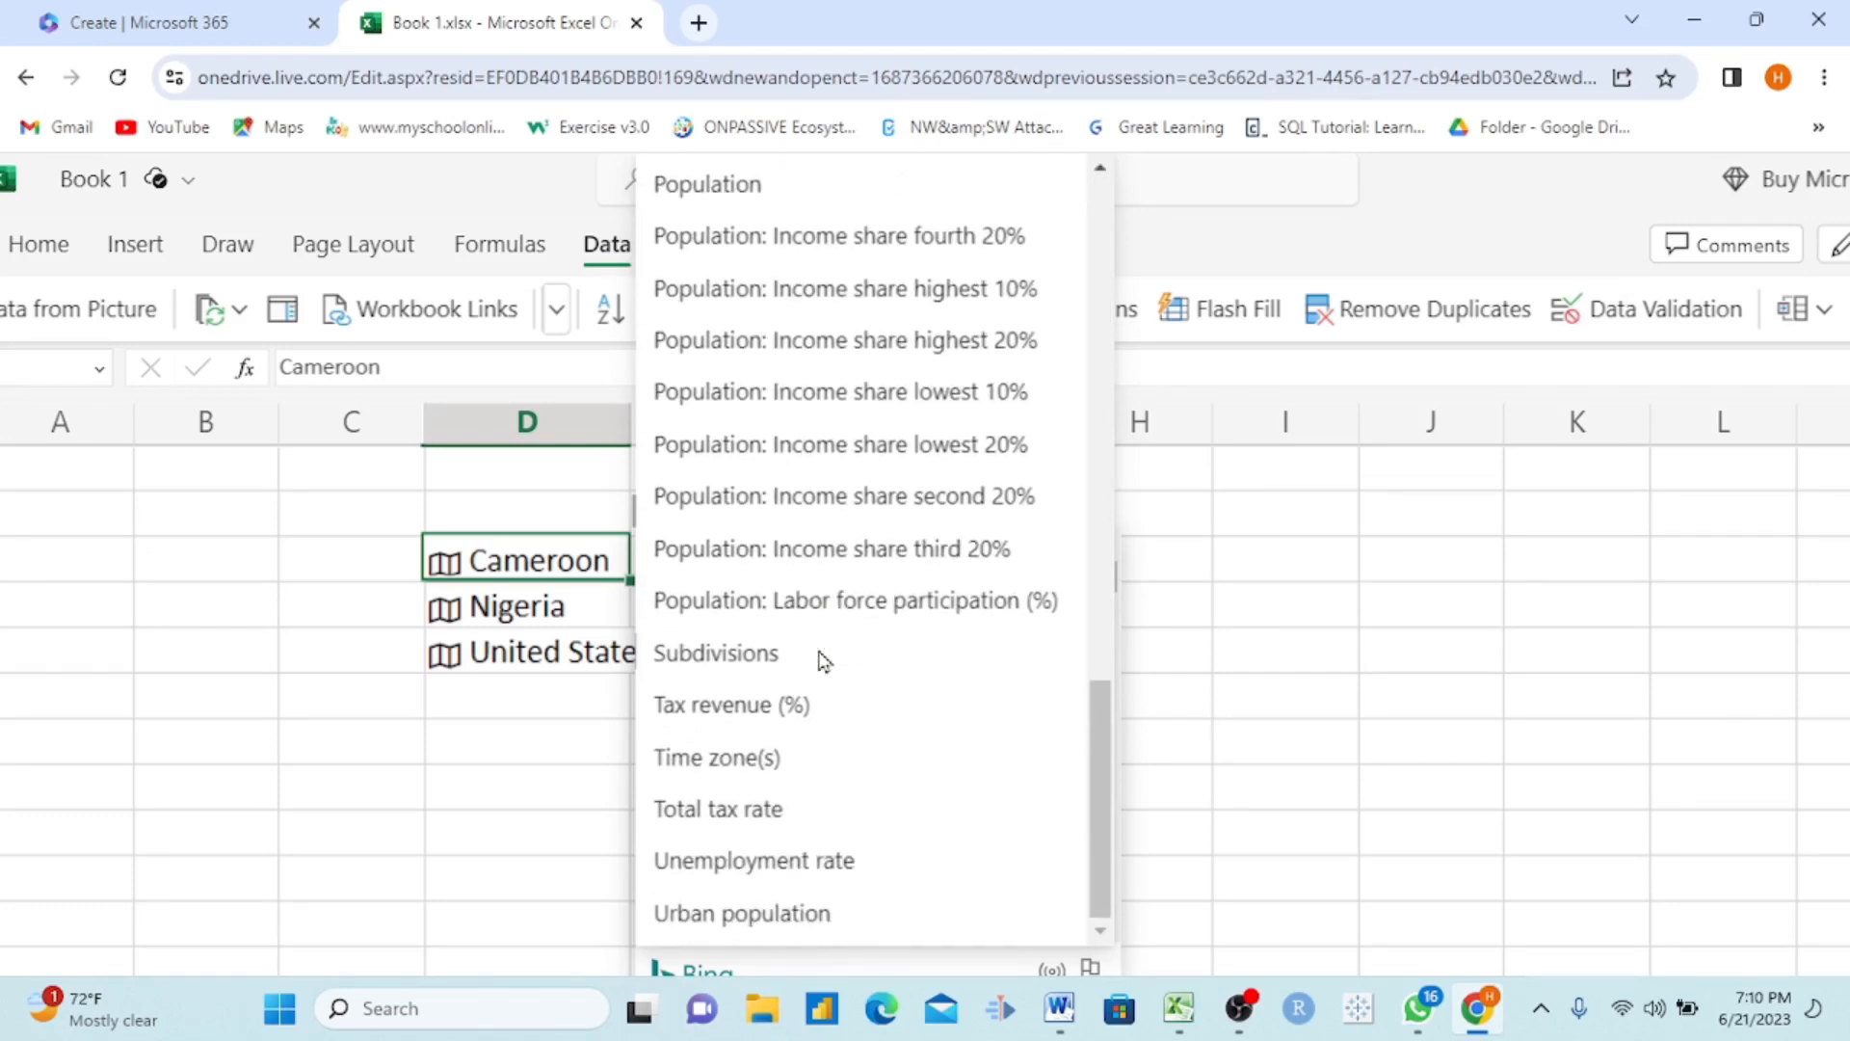
pyautogui.scroll(15, 821, 659)
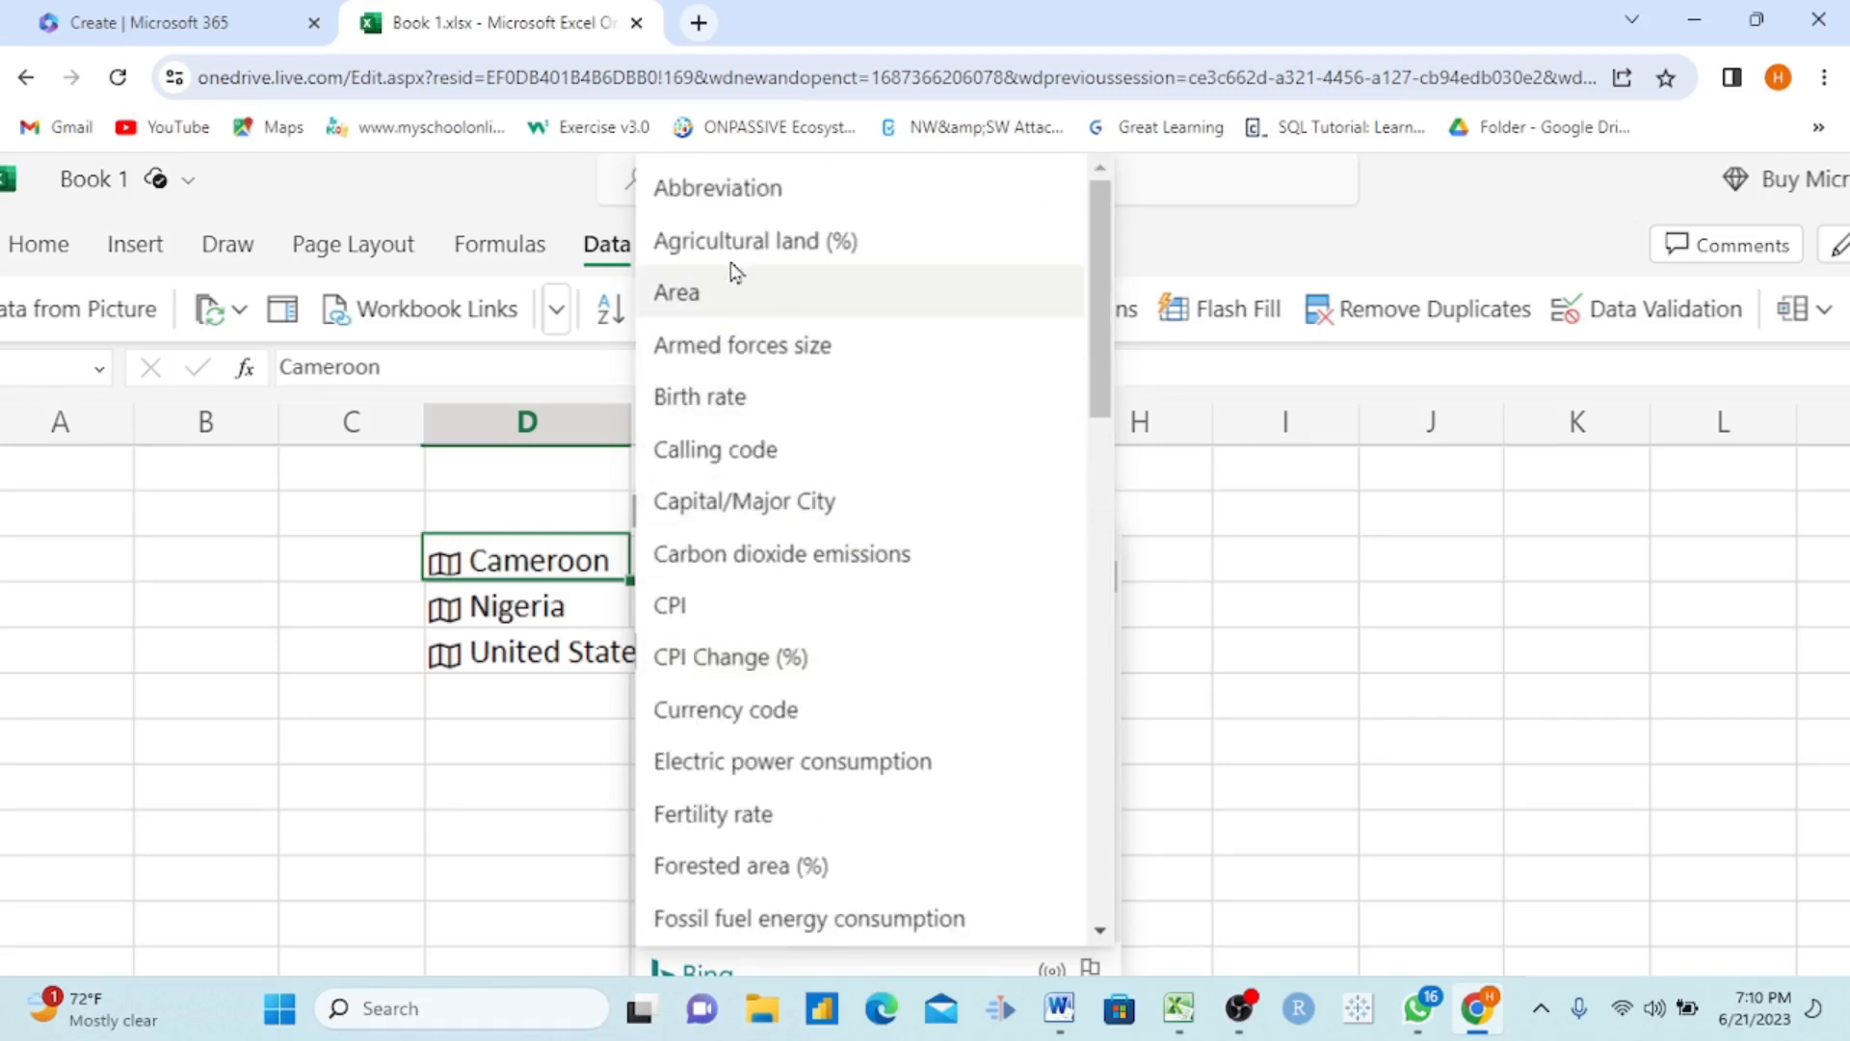
pyautogui.click(764, 254)
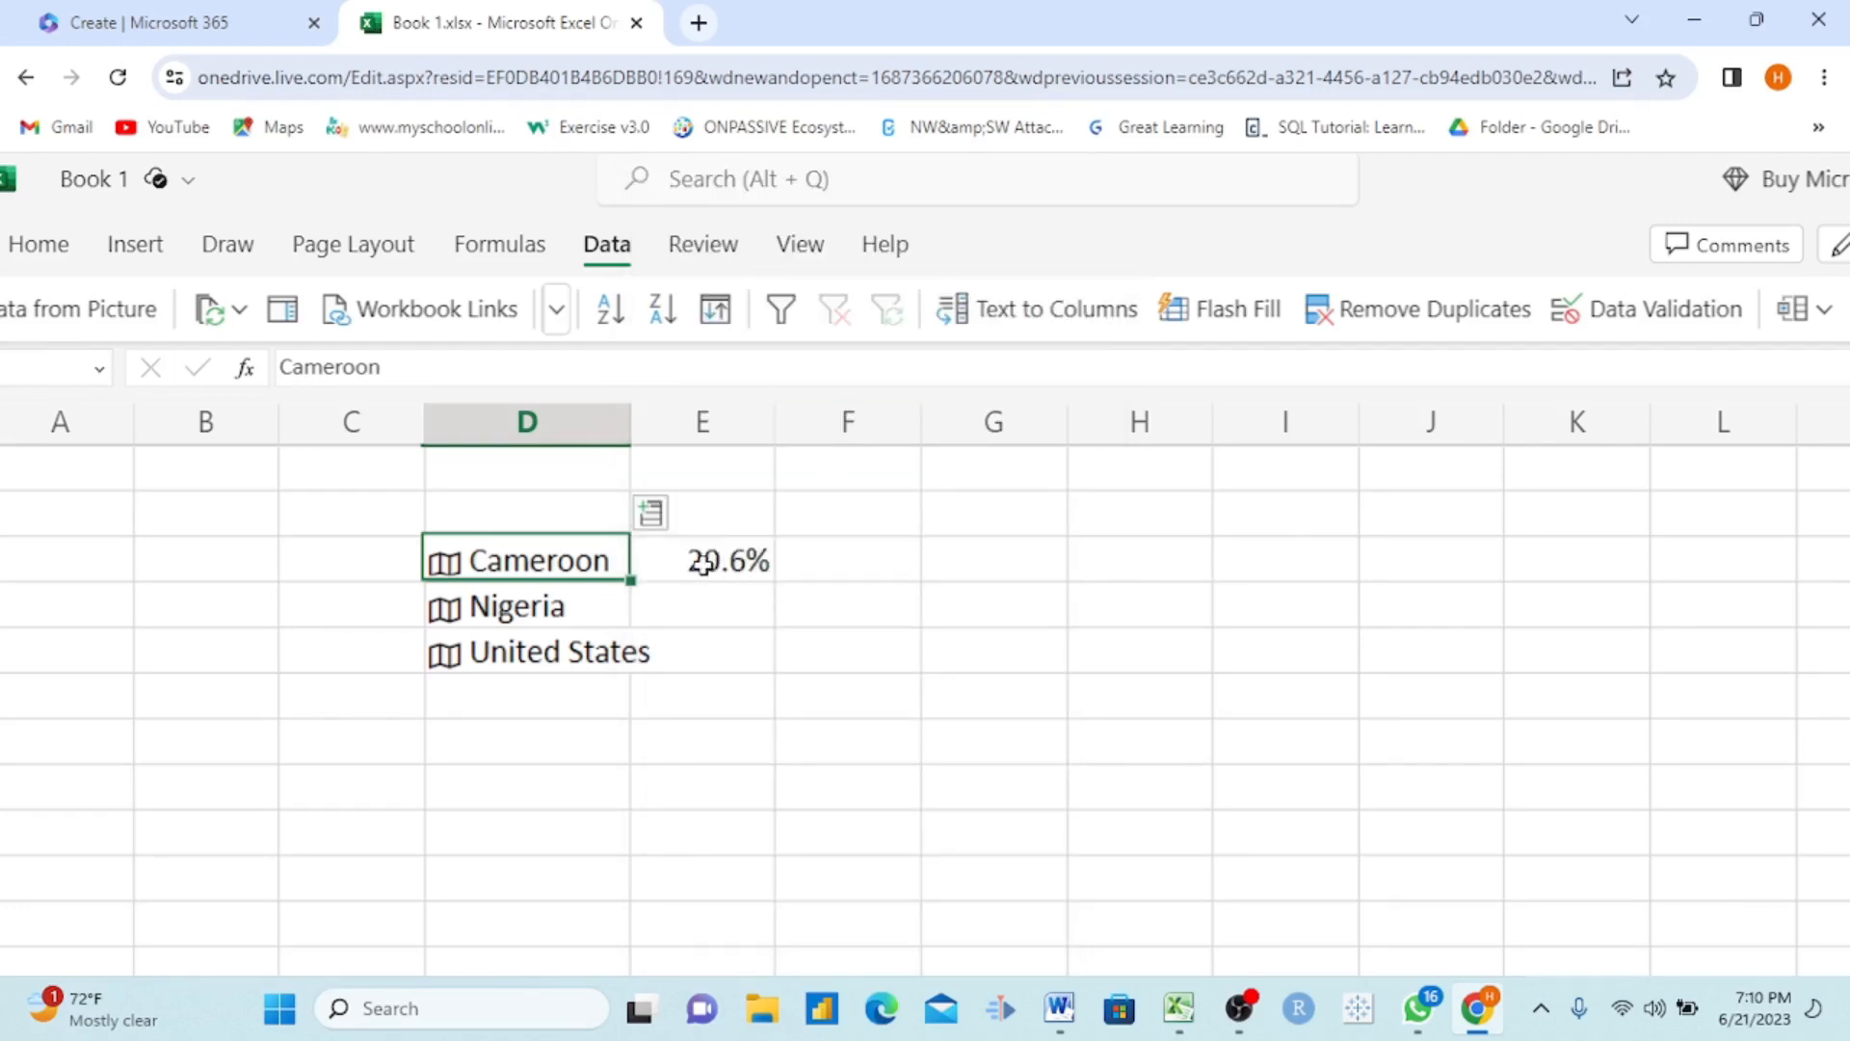
# Step: Extract Cameroon's Birth rate and Fertility rate into the next two cells of its row
pyautogui.click(651, 517)
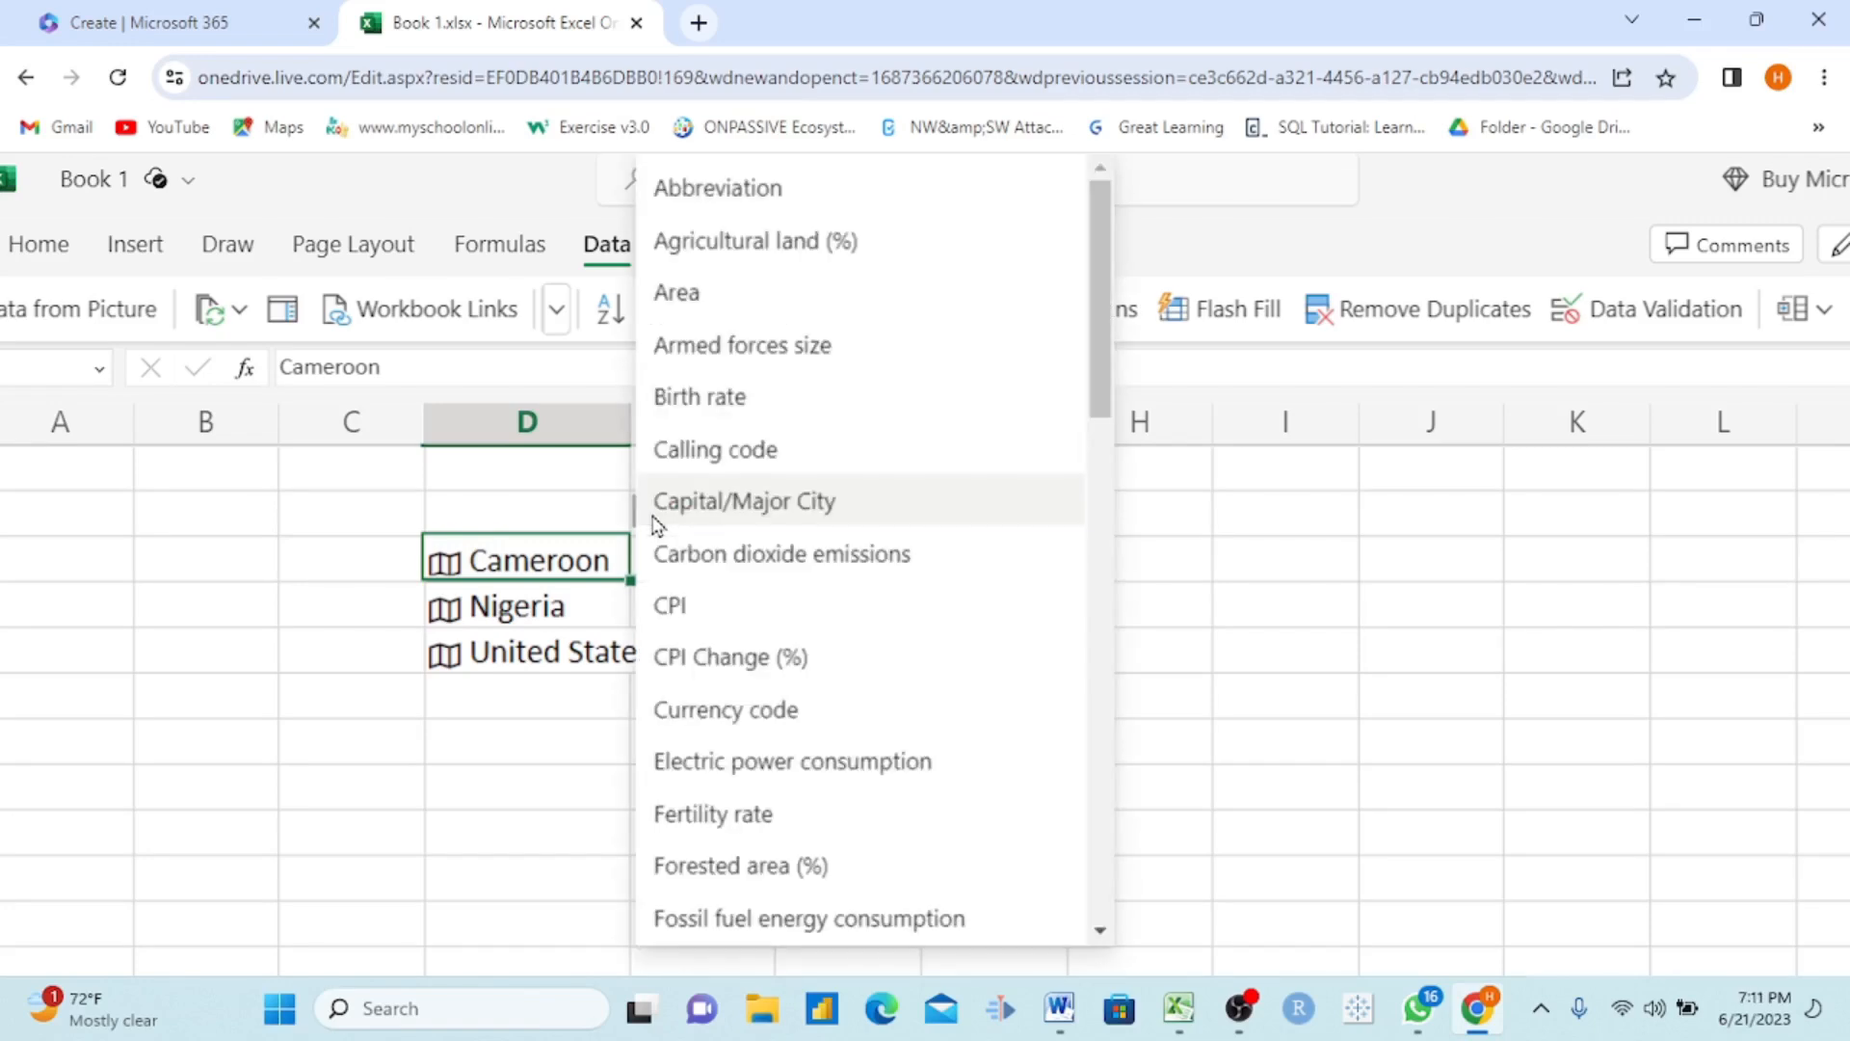
pyautogui.click(766, 399)
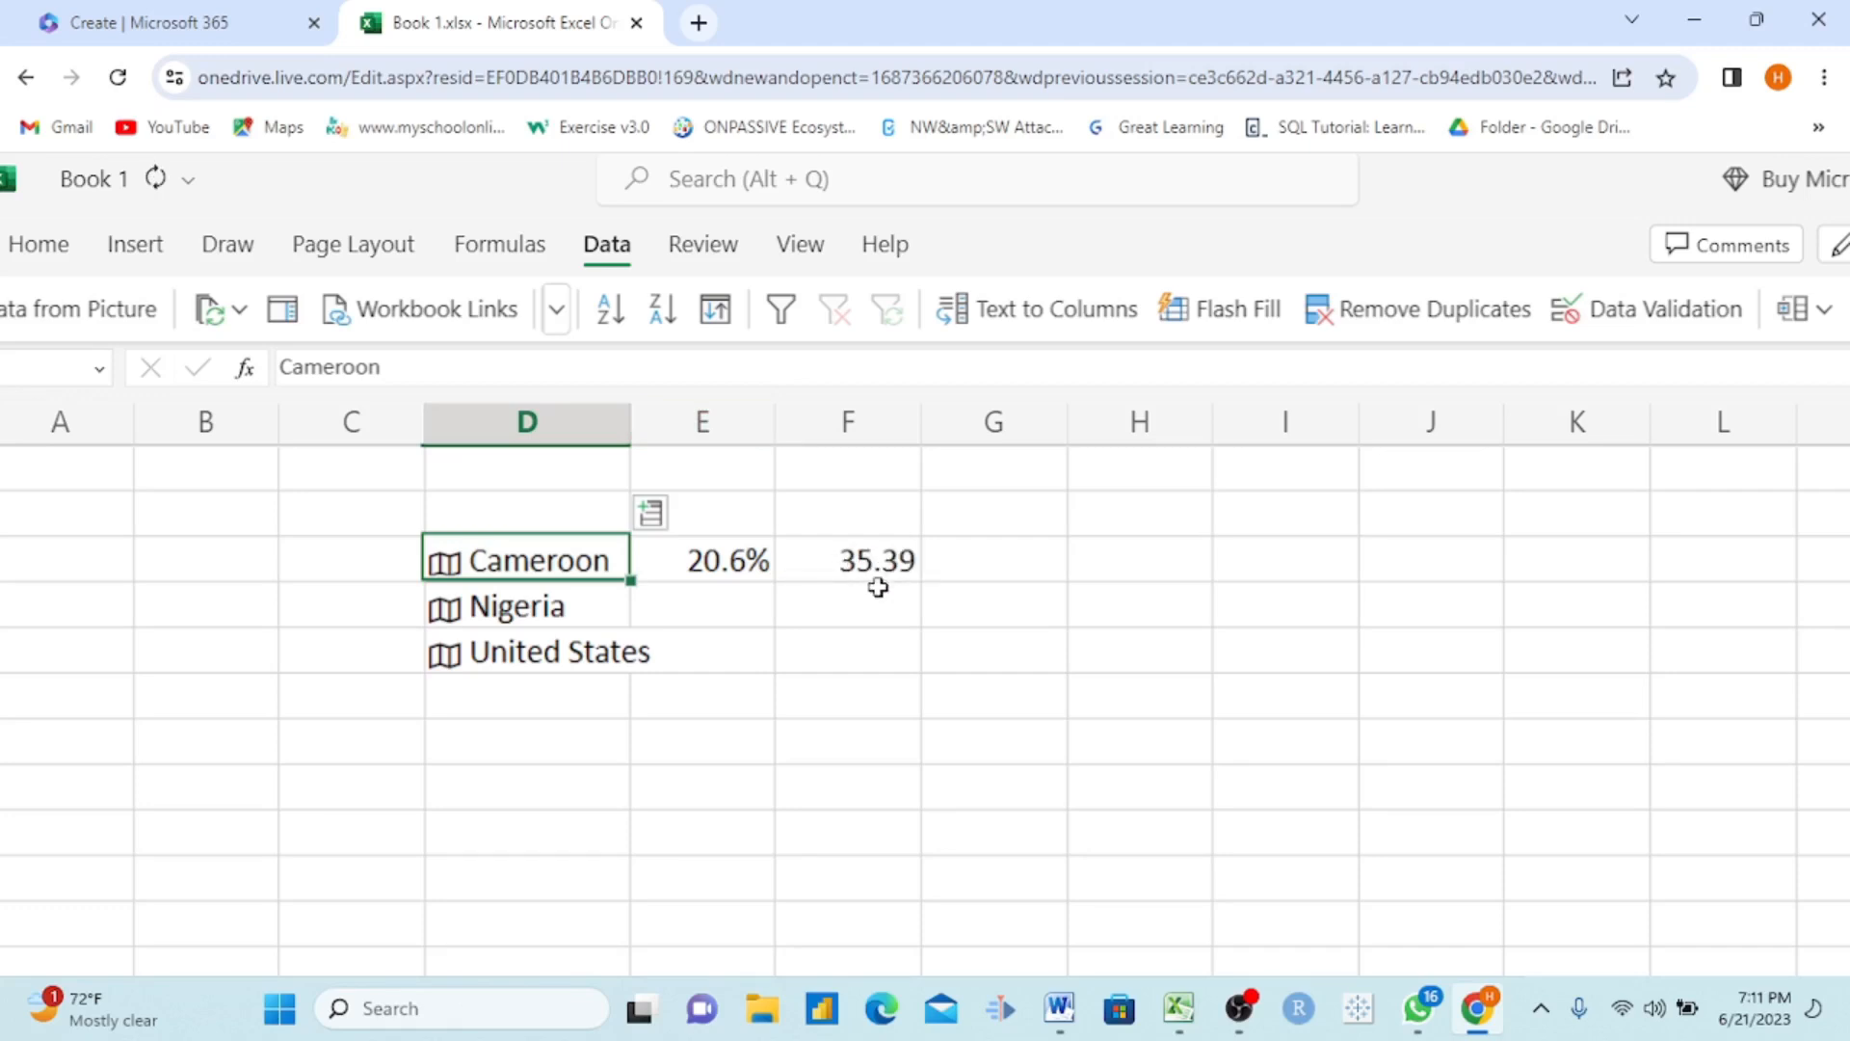
pyautogui.click(651, 514)
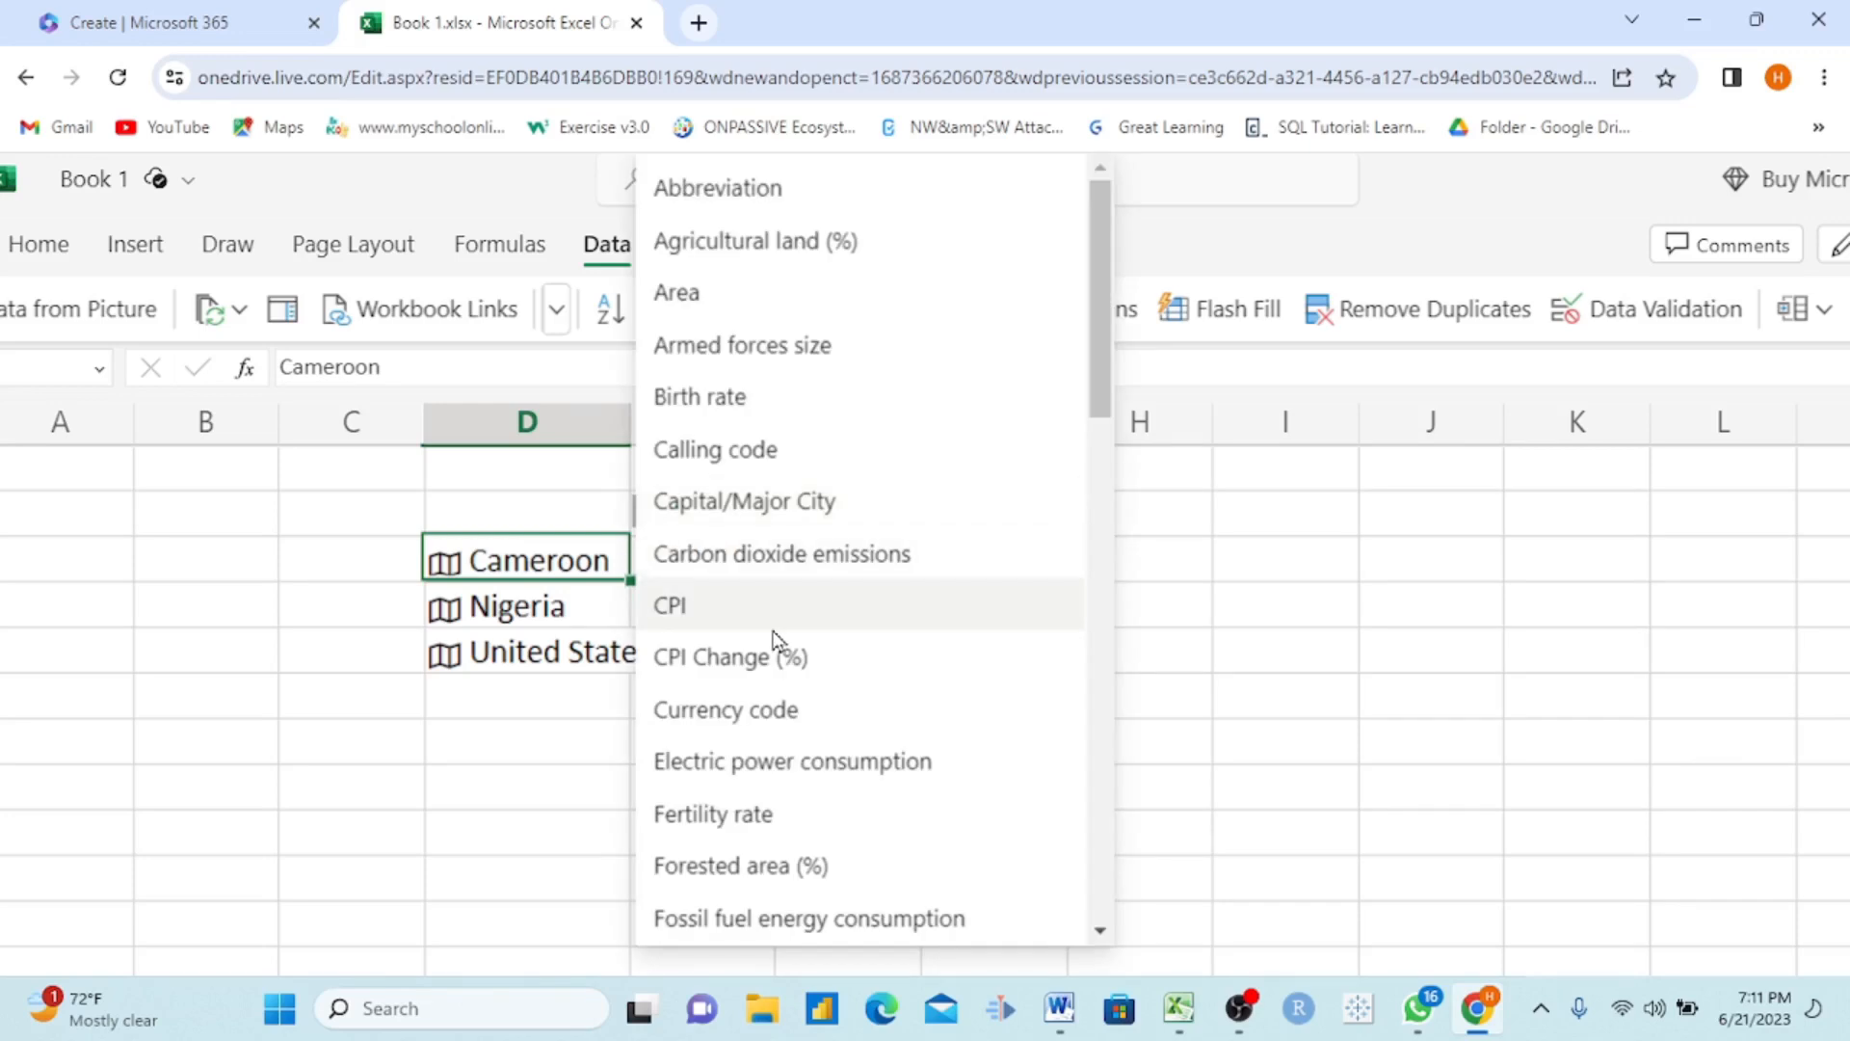
pyautogui.scroll(-3, 777, 640)
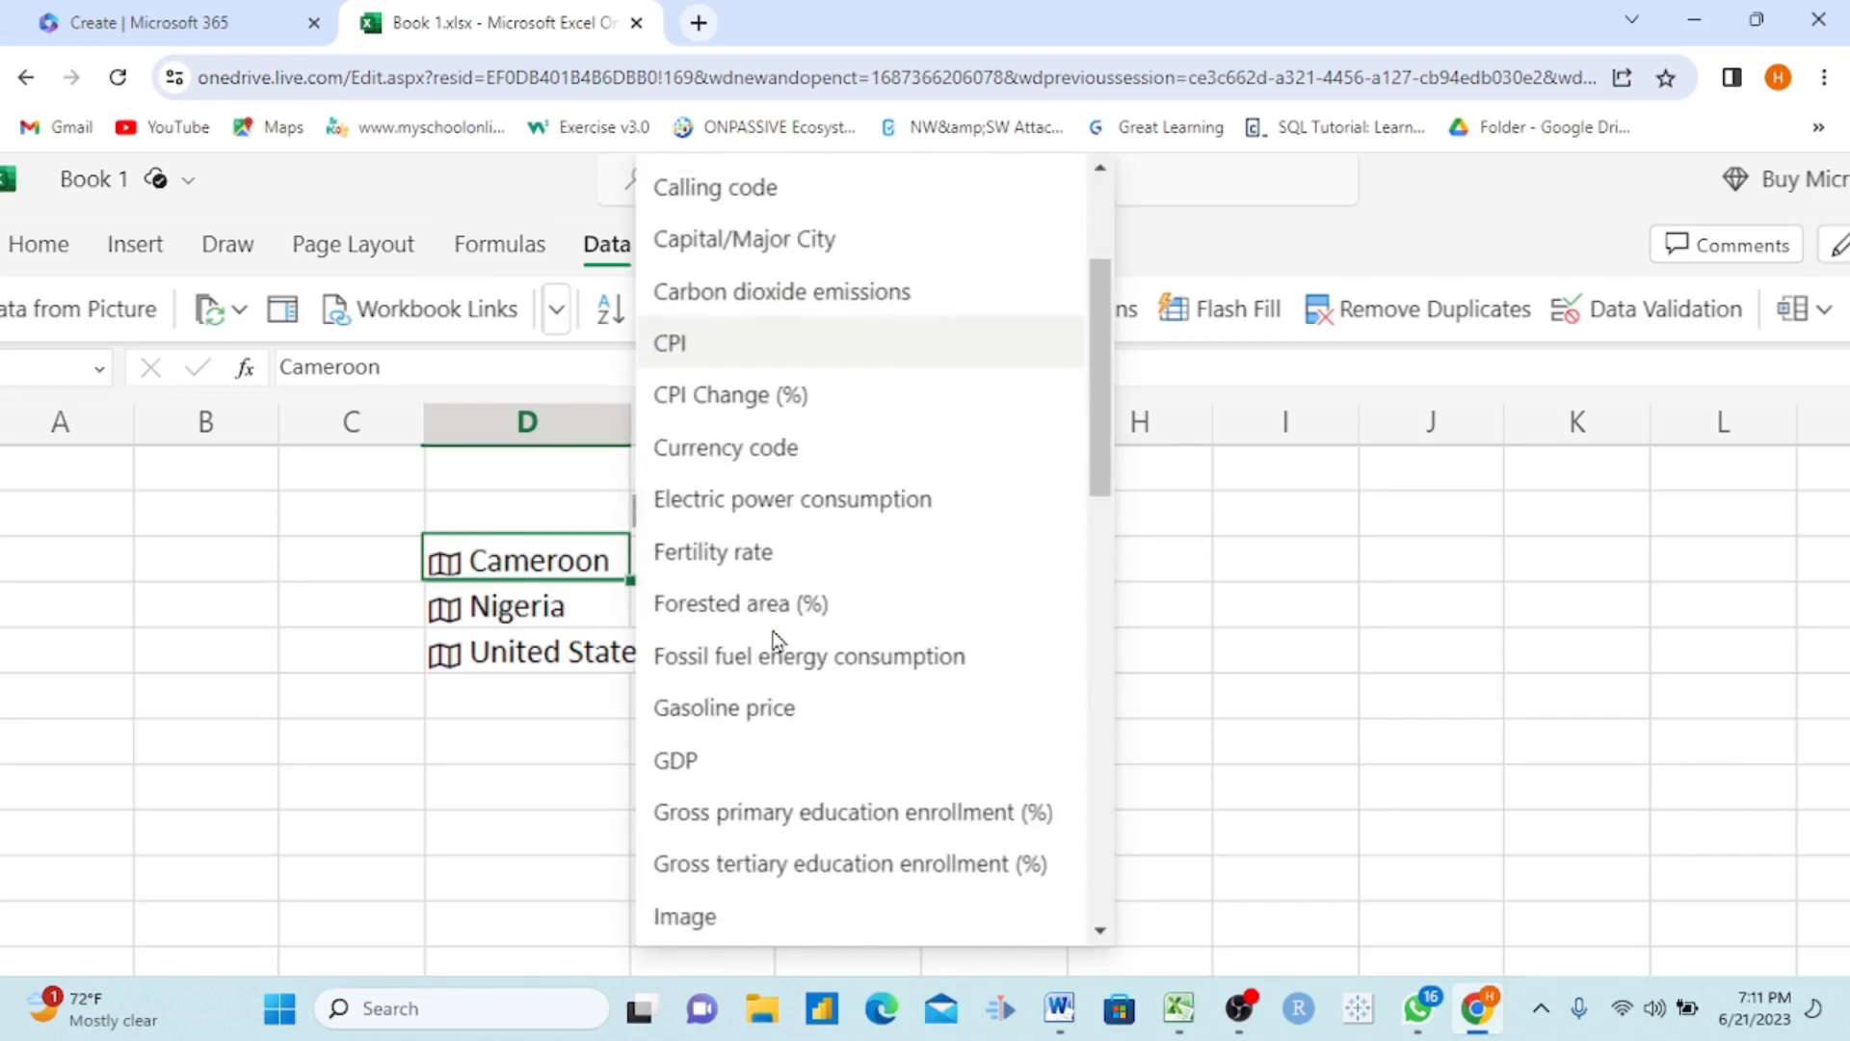
pyautogui.click(739, 550)
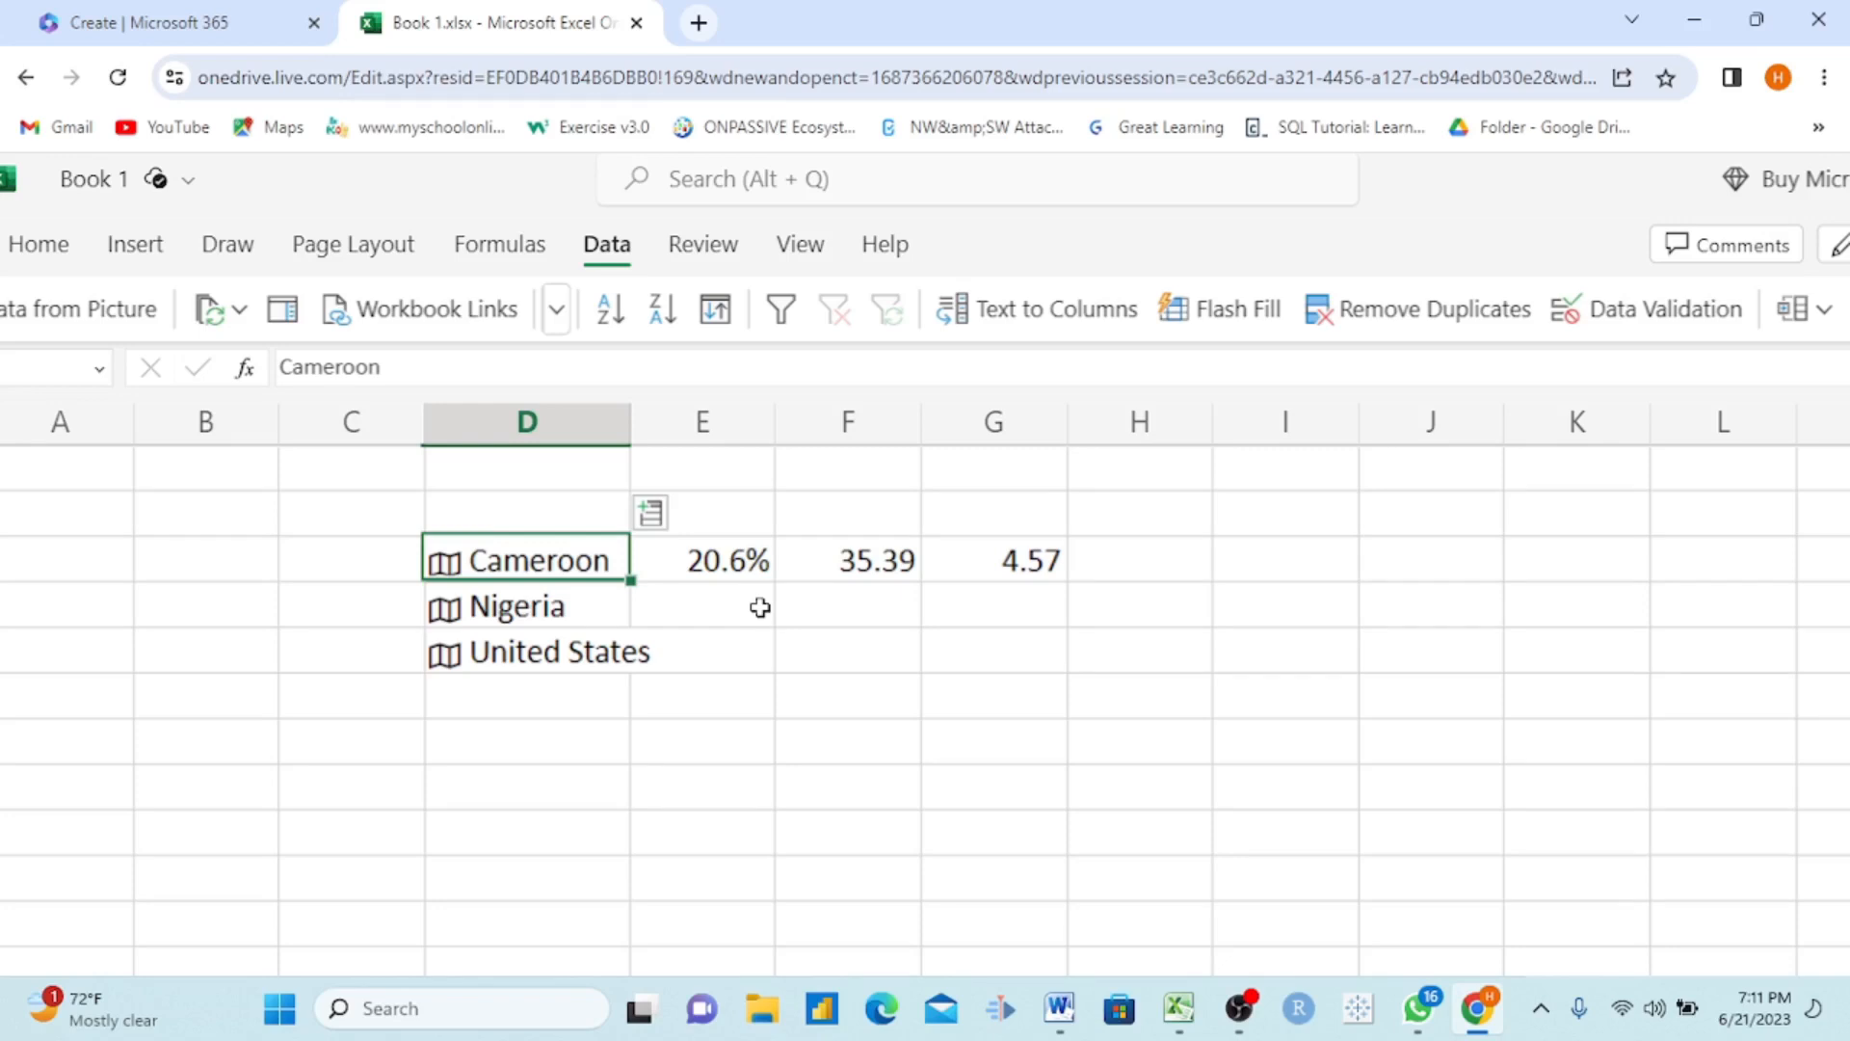
# Step: Extract Nigeria's GDP into the cell beside it and fit column E to its contents
pyautogui.click(454, 625)
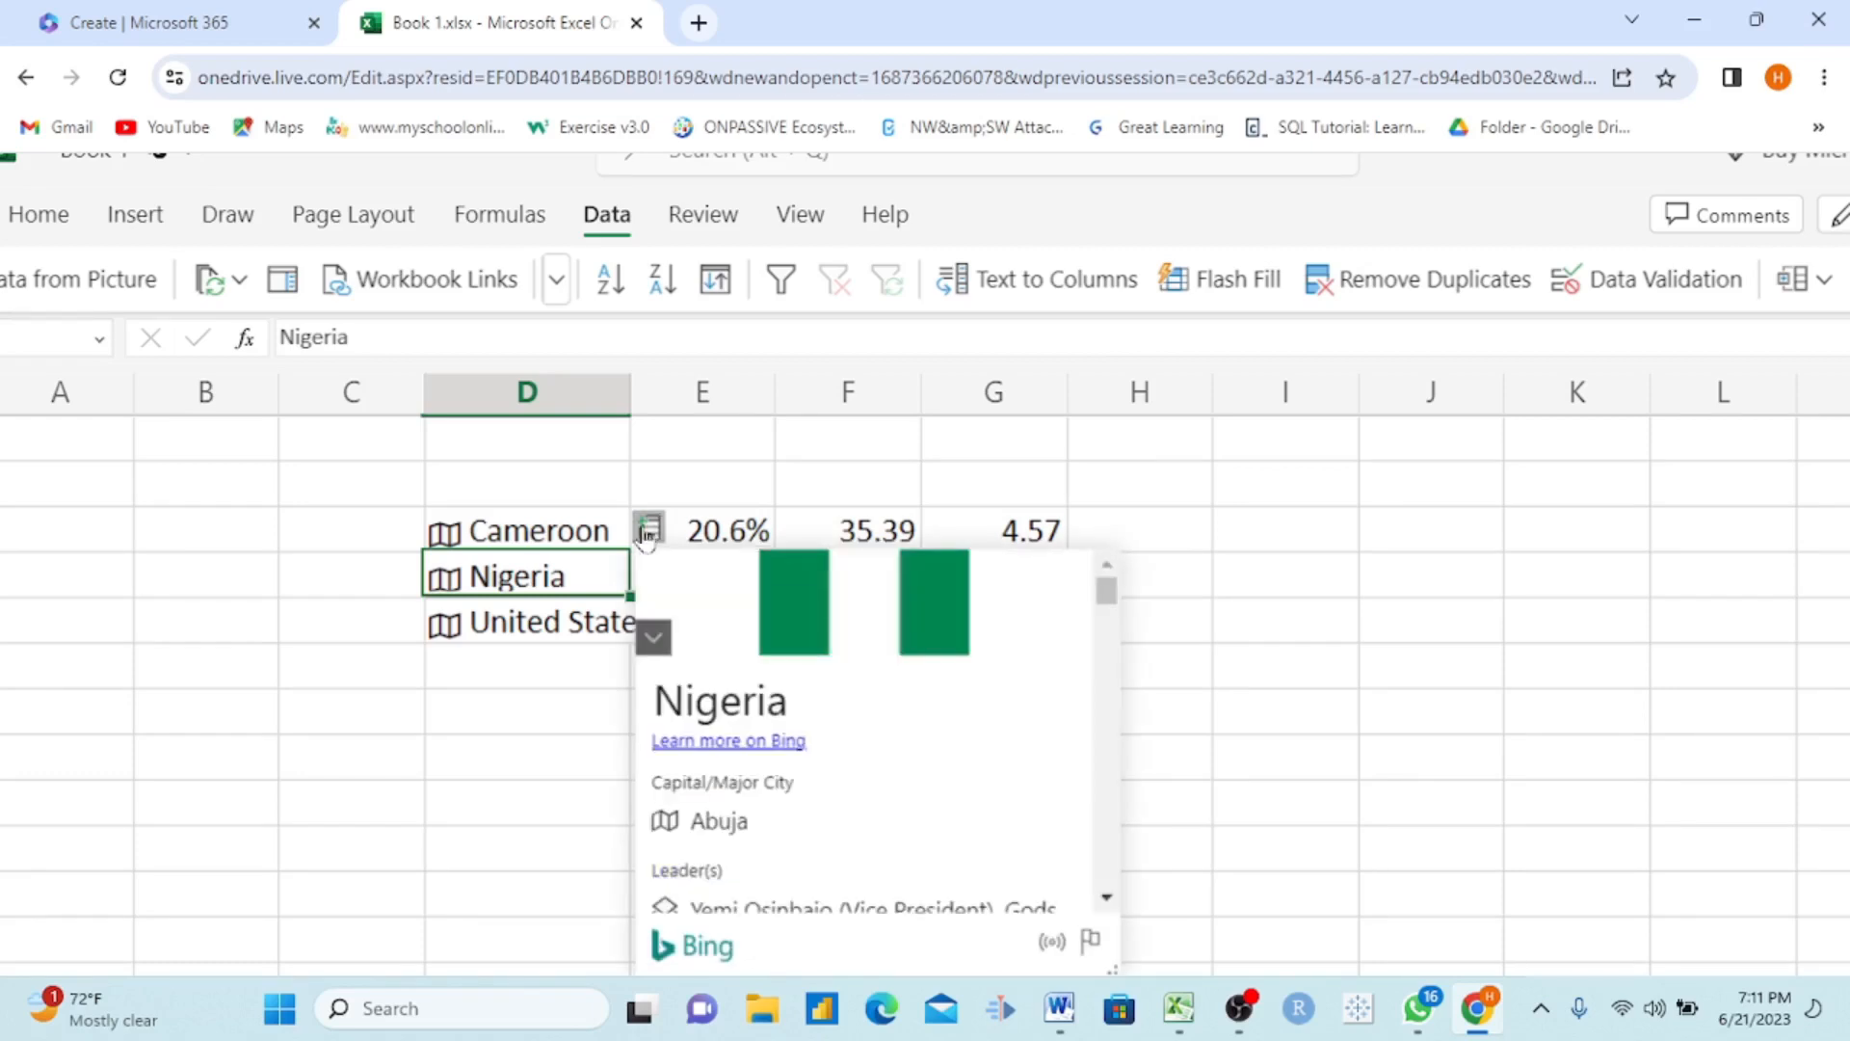
pyautogui.click(647, 531)
pyautogui.scroll(-5, 883, 645)
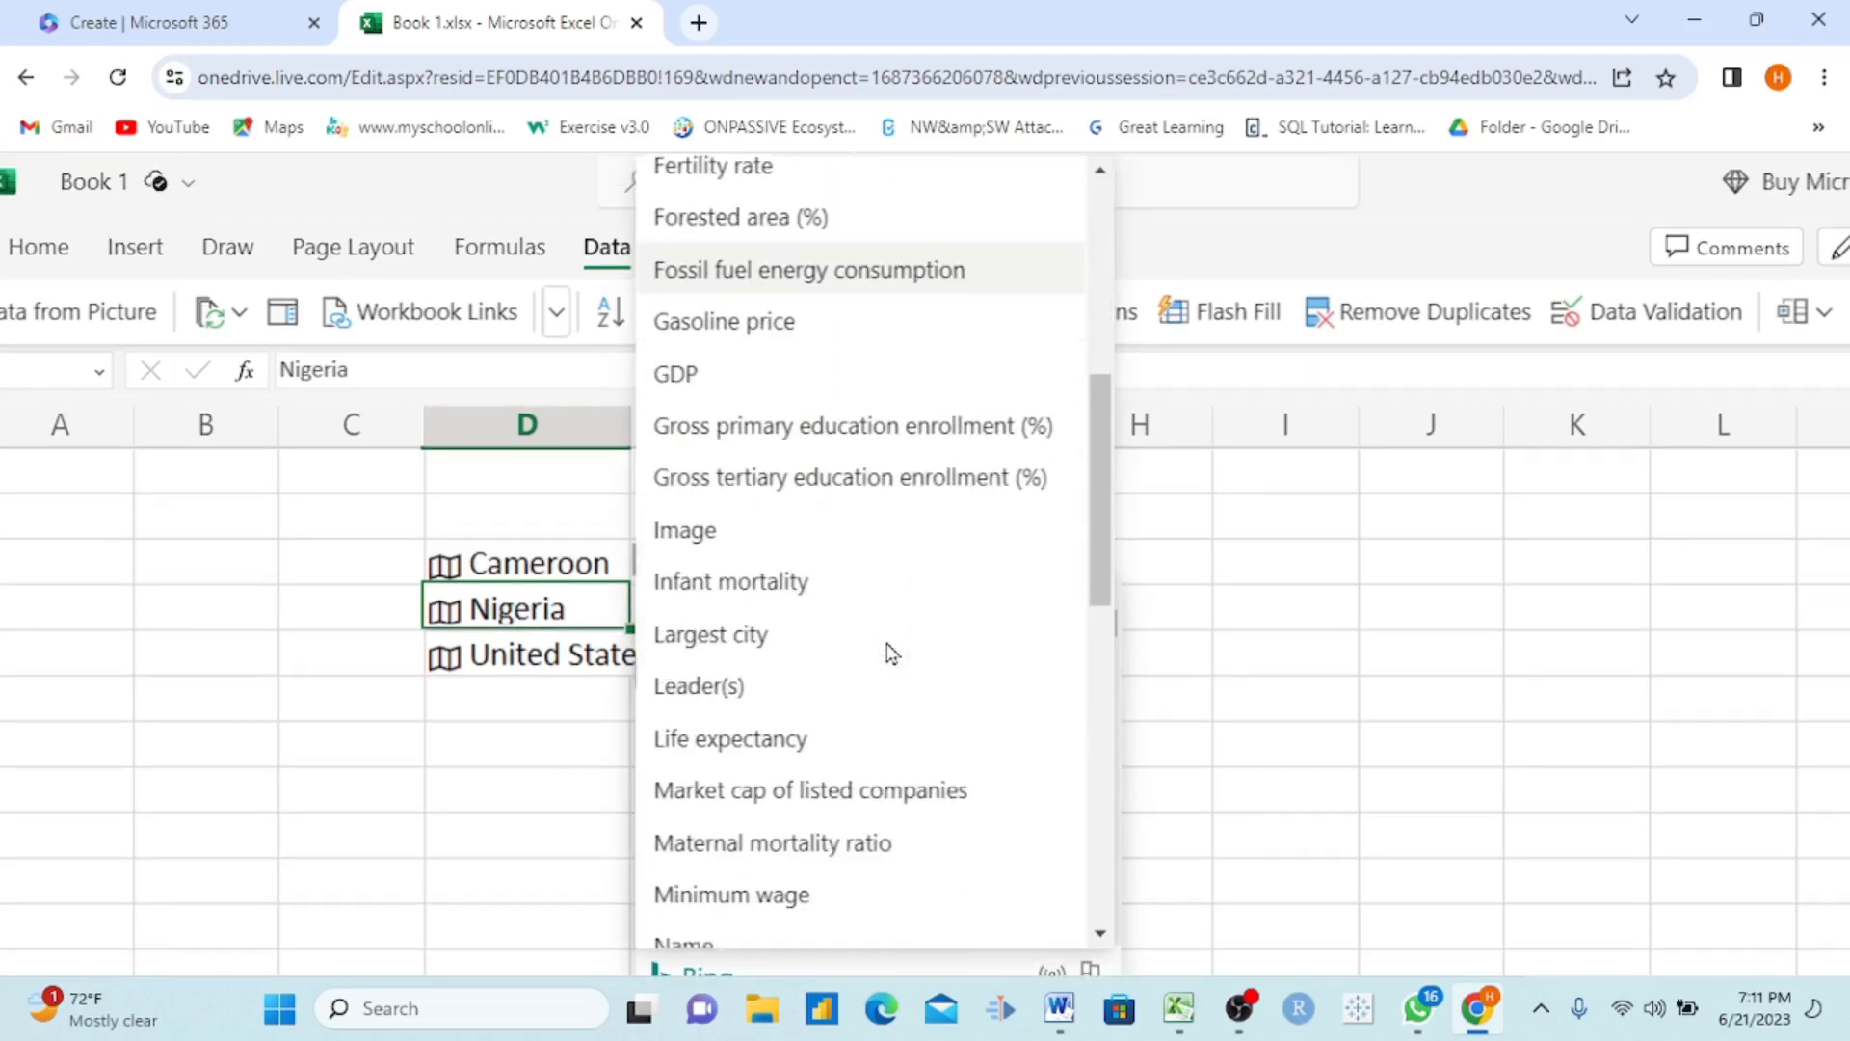
pyautogui.scroll(2, 886, 650)
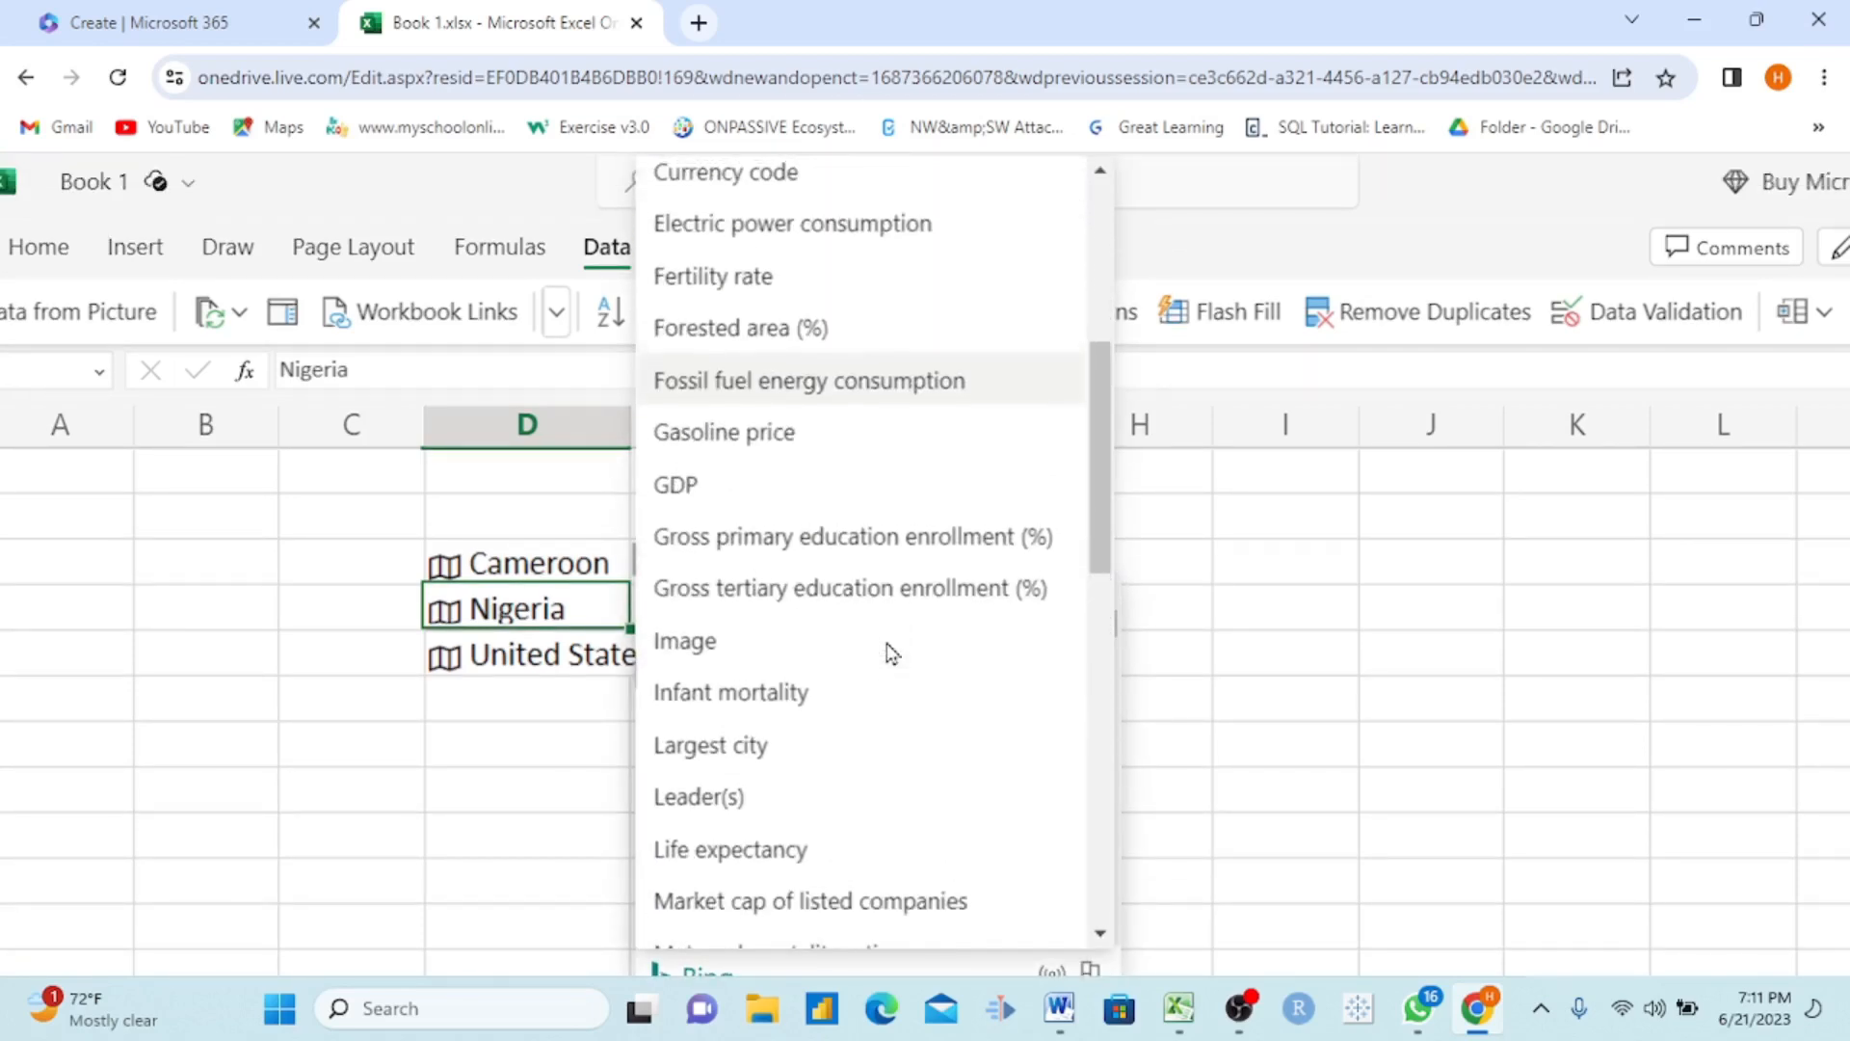
pyautogui.click(739, 492)
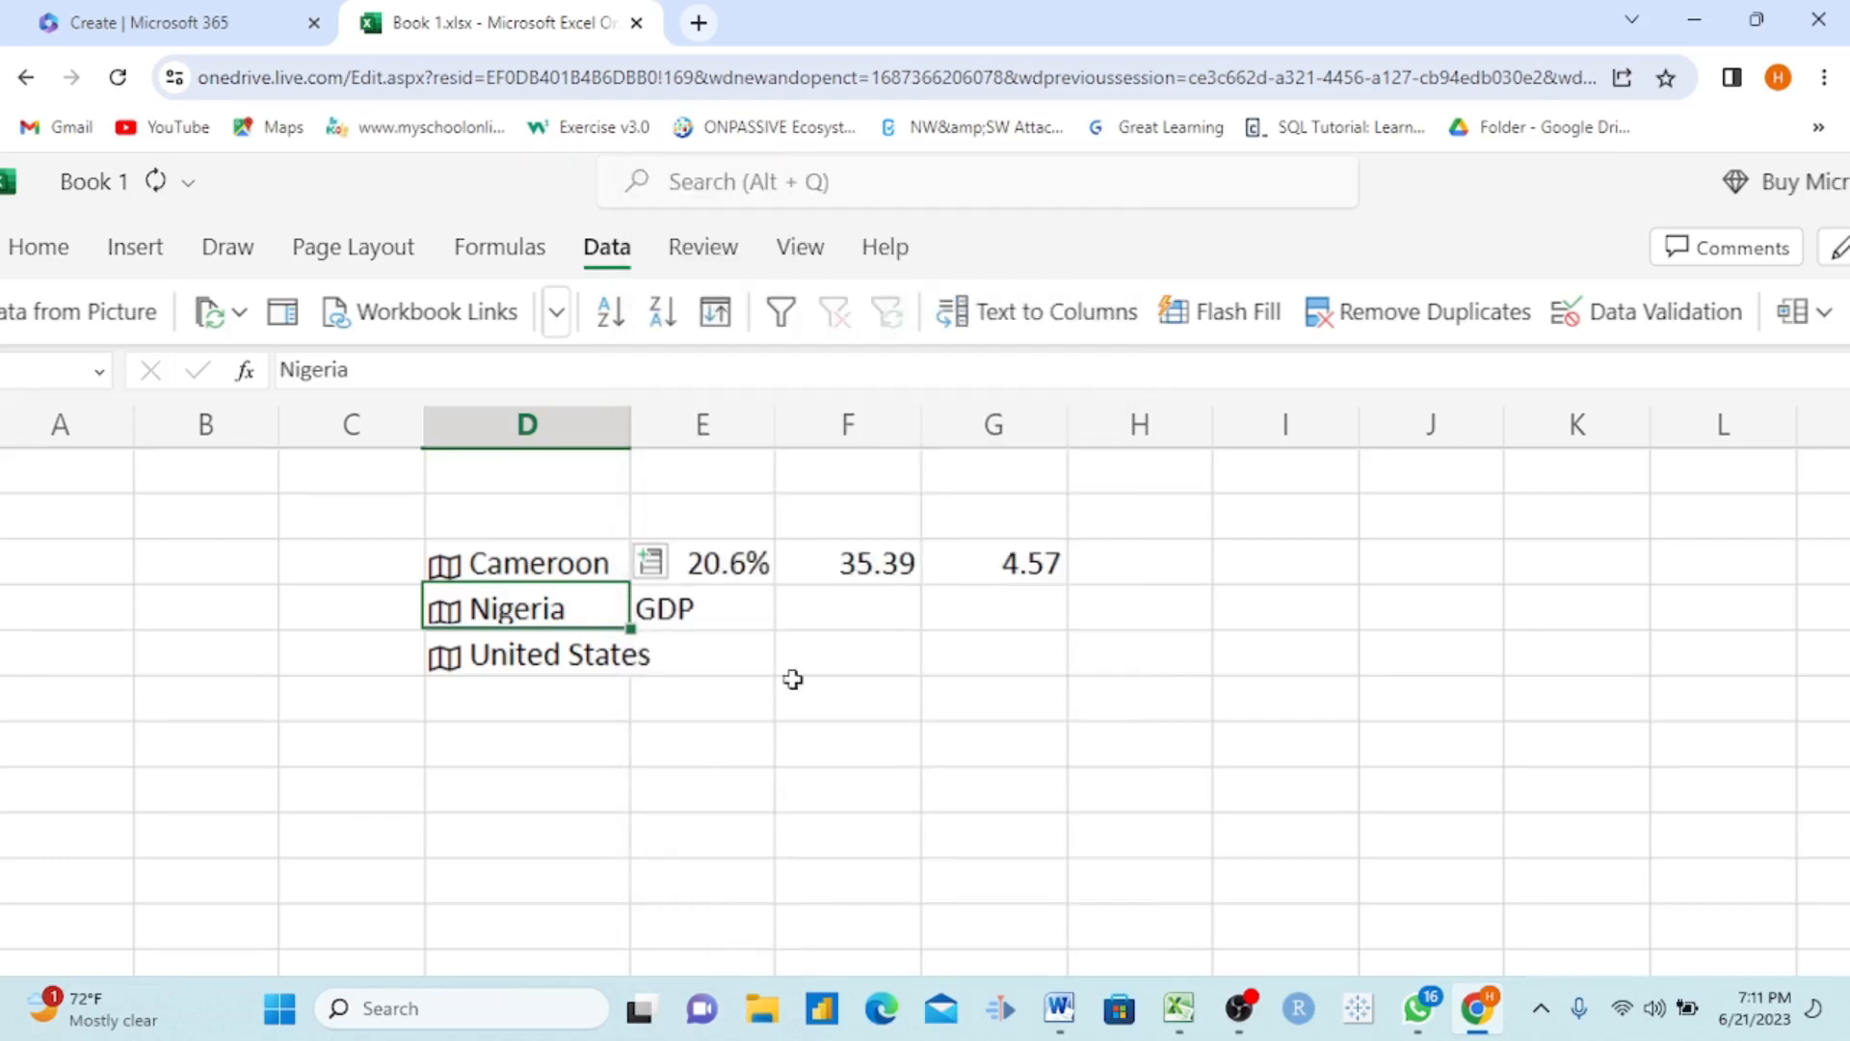
pyautogui.doubleClick(777, 427)
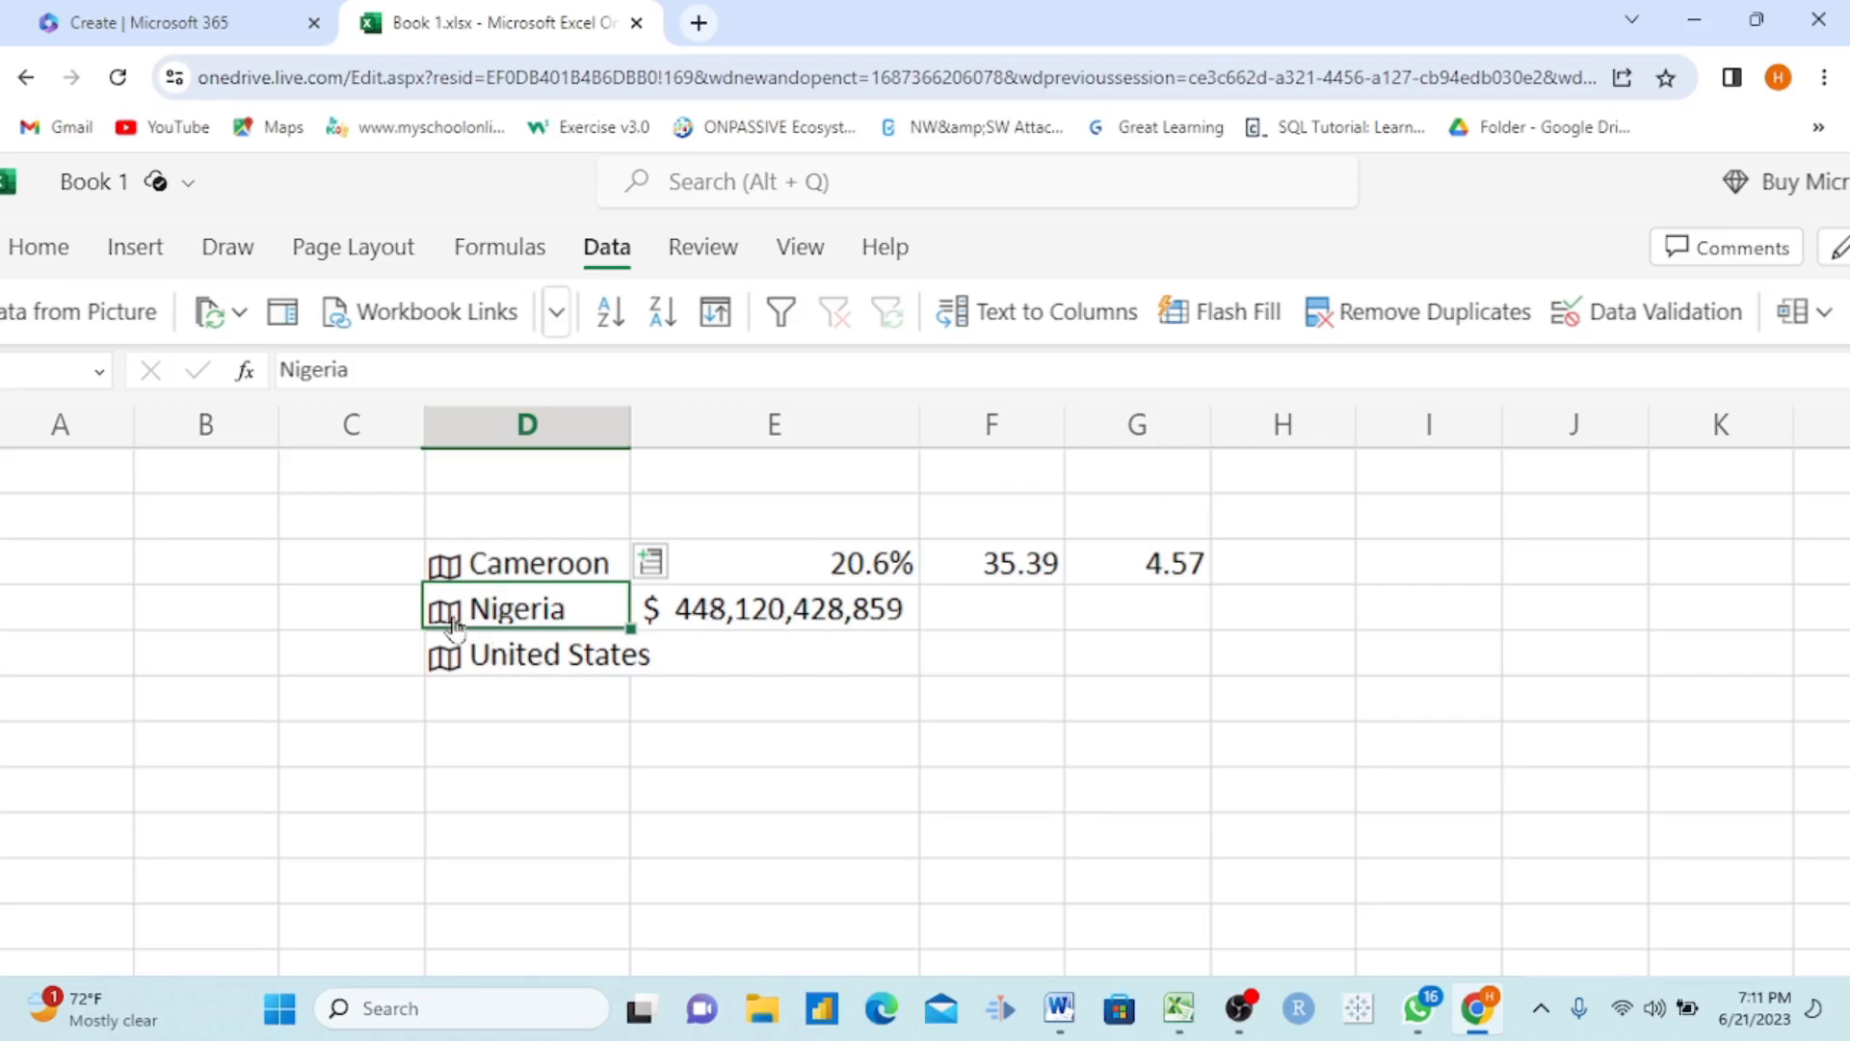
# Step: Extract Nigeria's Population into the next cell of its row and fit column F to its contents
pyautogui.click(653, 545)
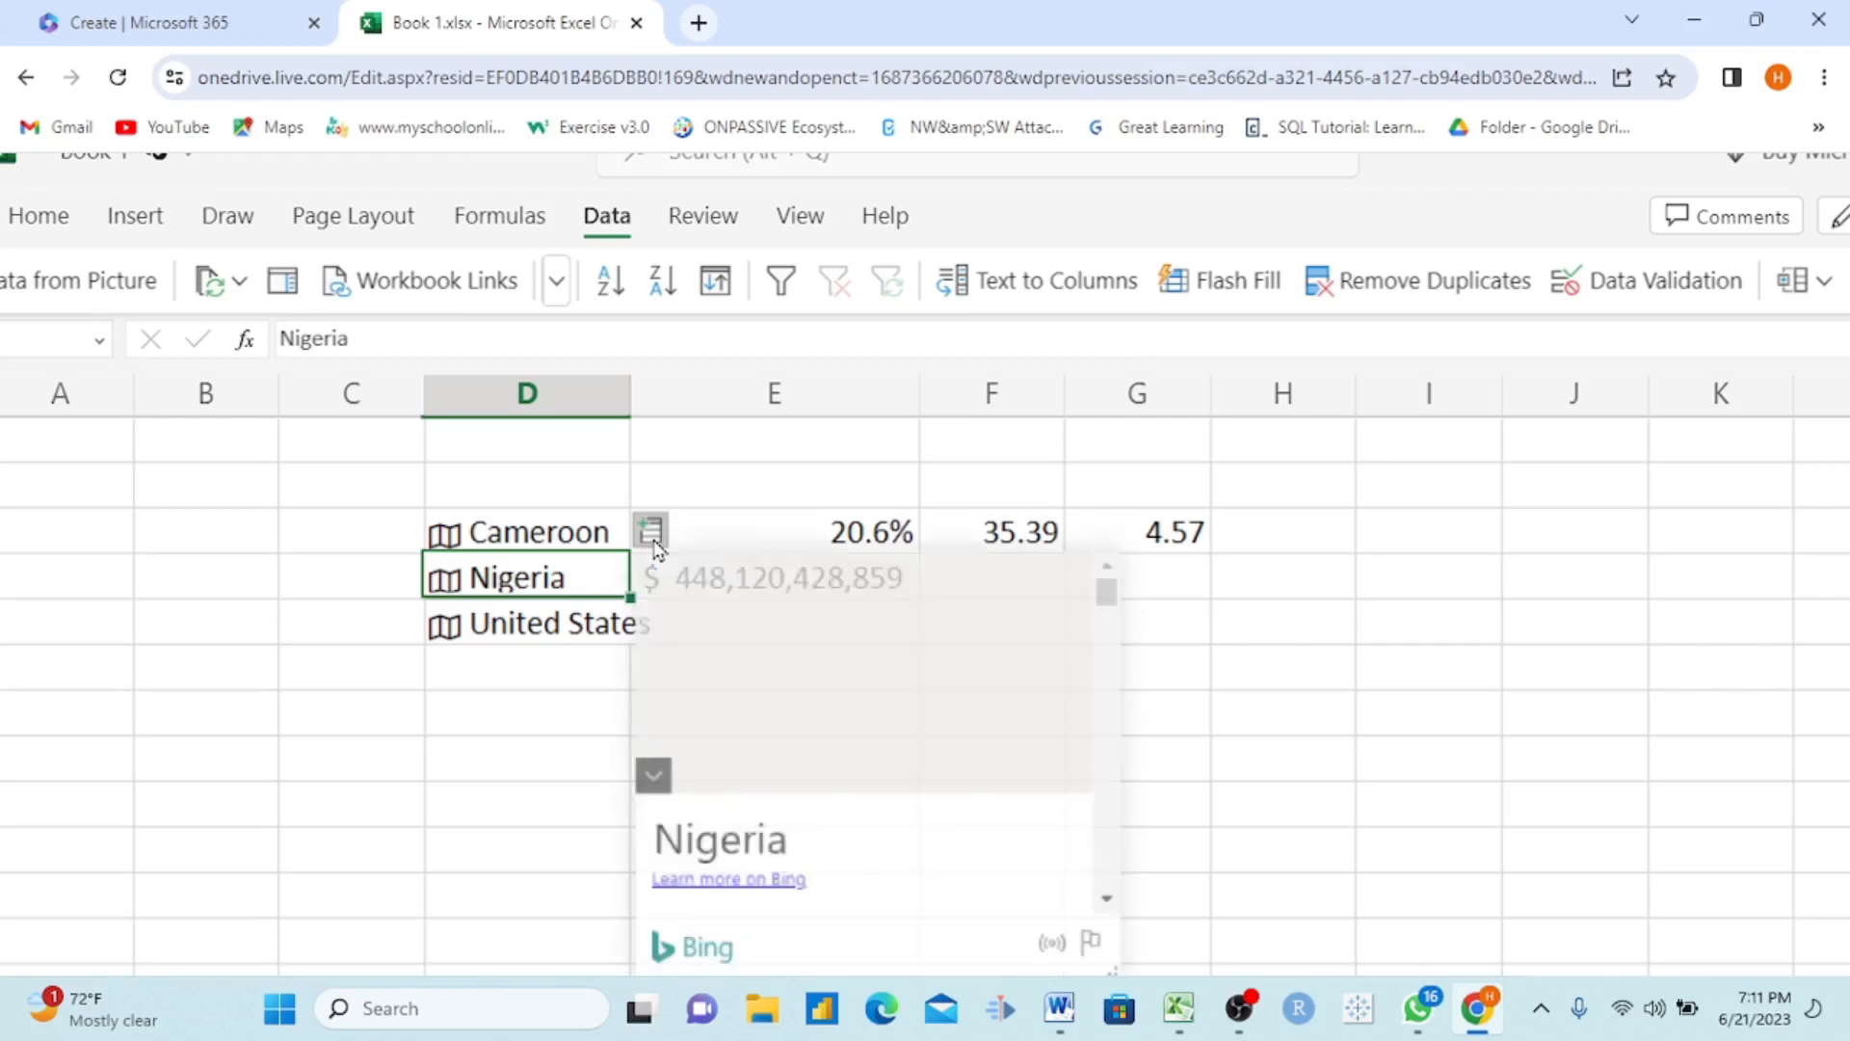
pyautogui.click(653, 542)
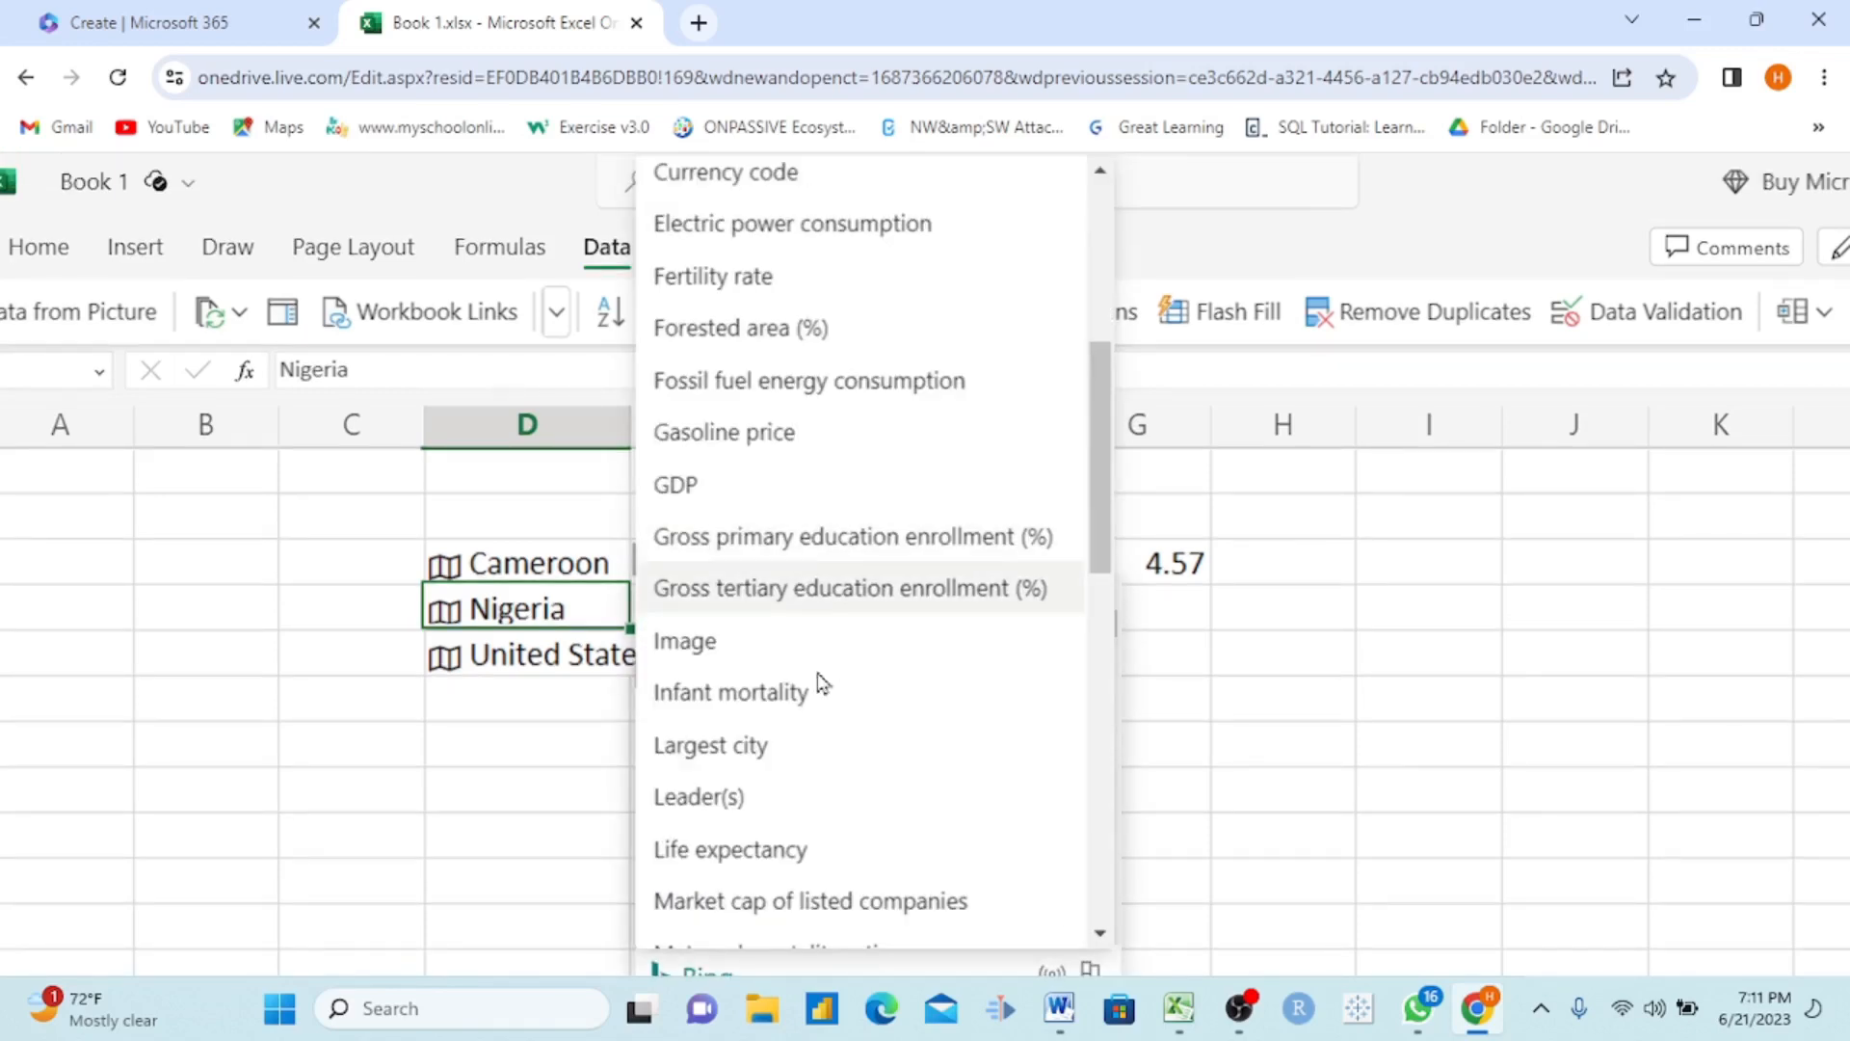
pyautogui.scroll(-8, 817, 675)
pyautogui.scroll(-2, 814, 686)
pyautogui.scroll(1, 813, 694)
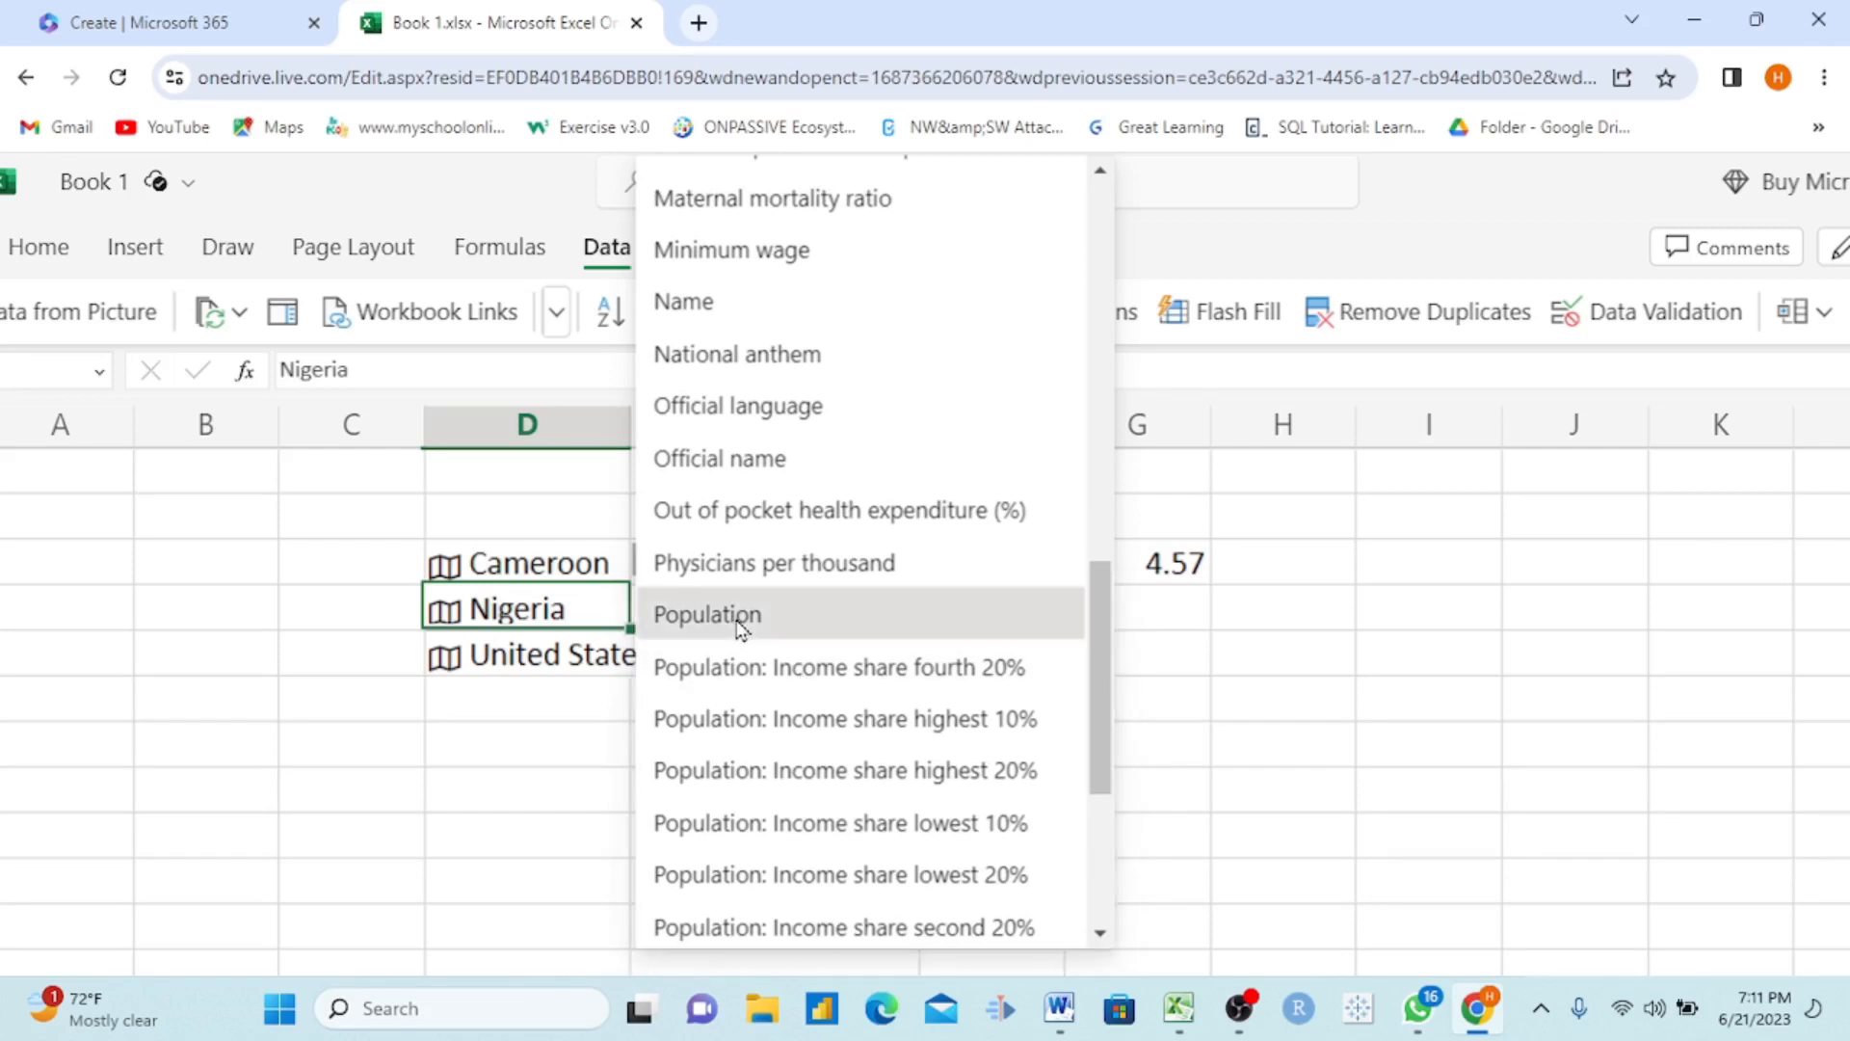
pyautogui.click(739, 619)
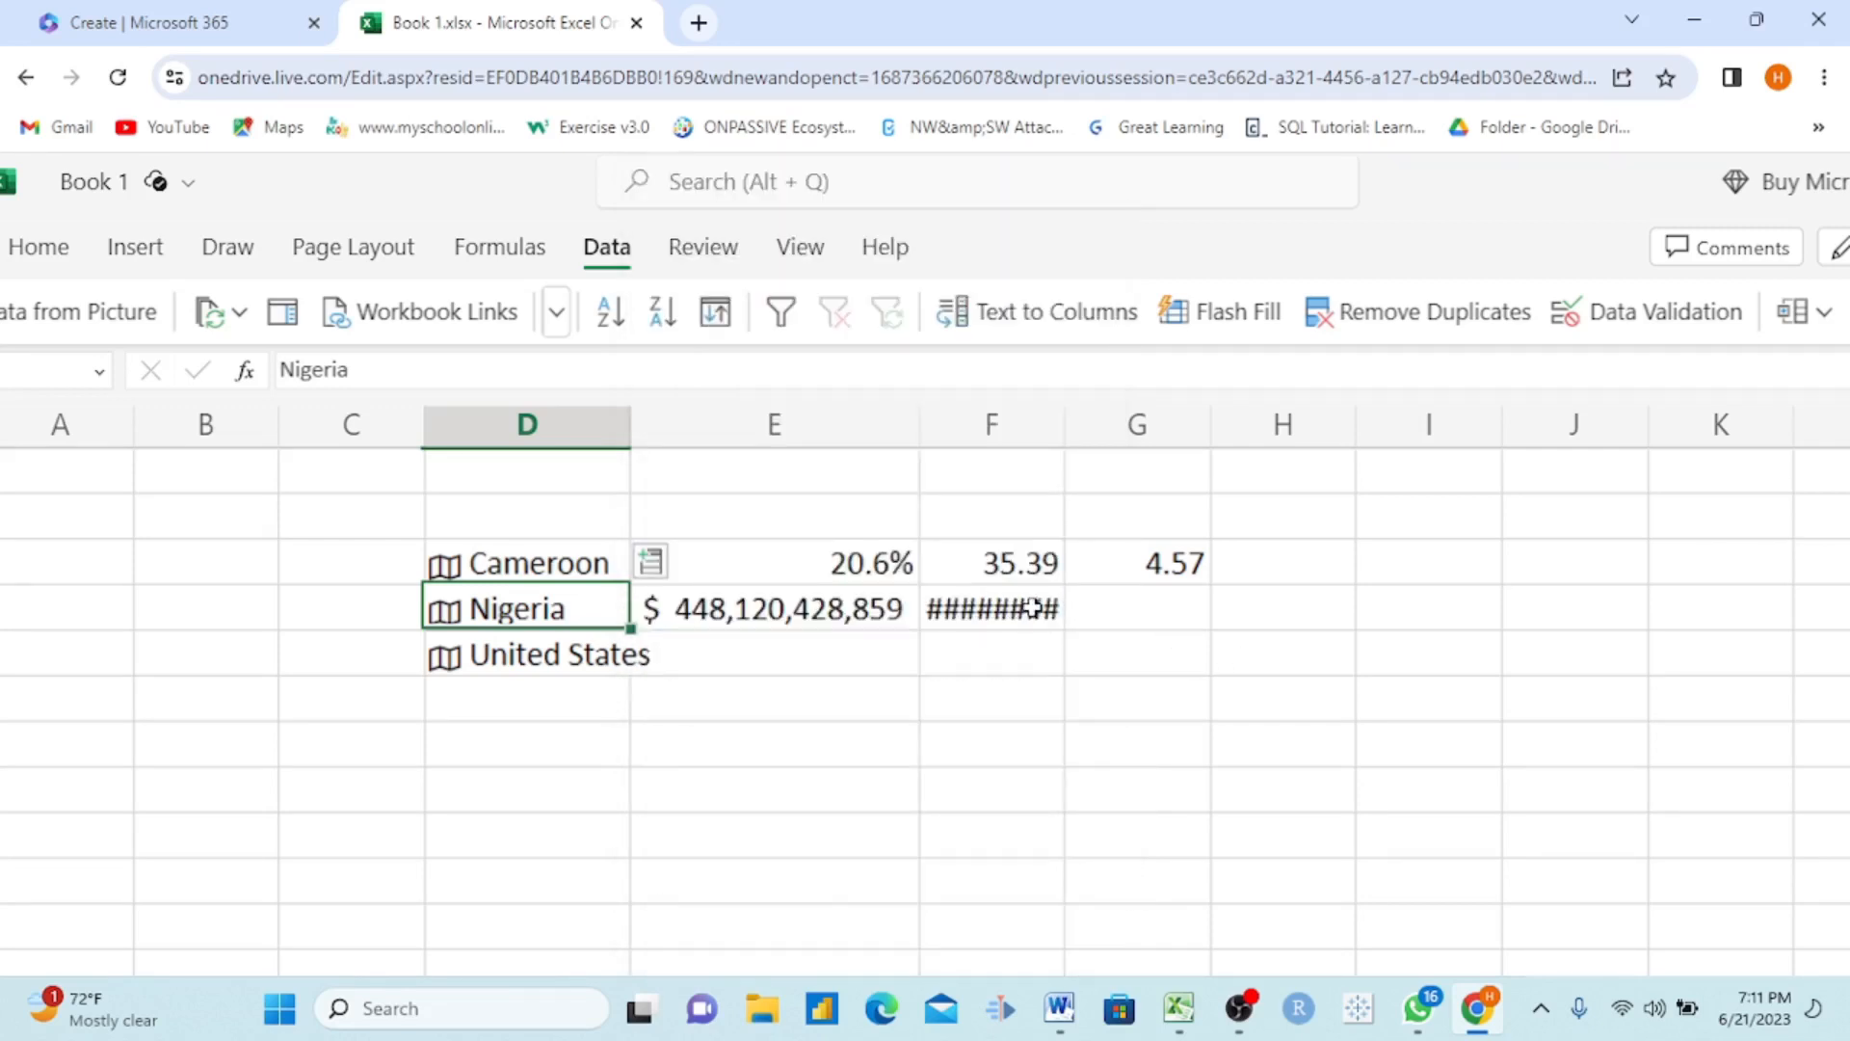
pyautogui.doubleClick(1067, 408)
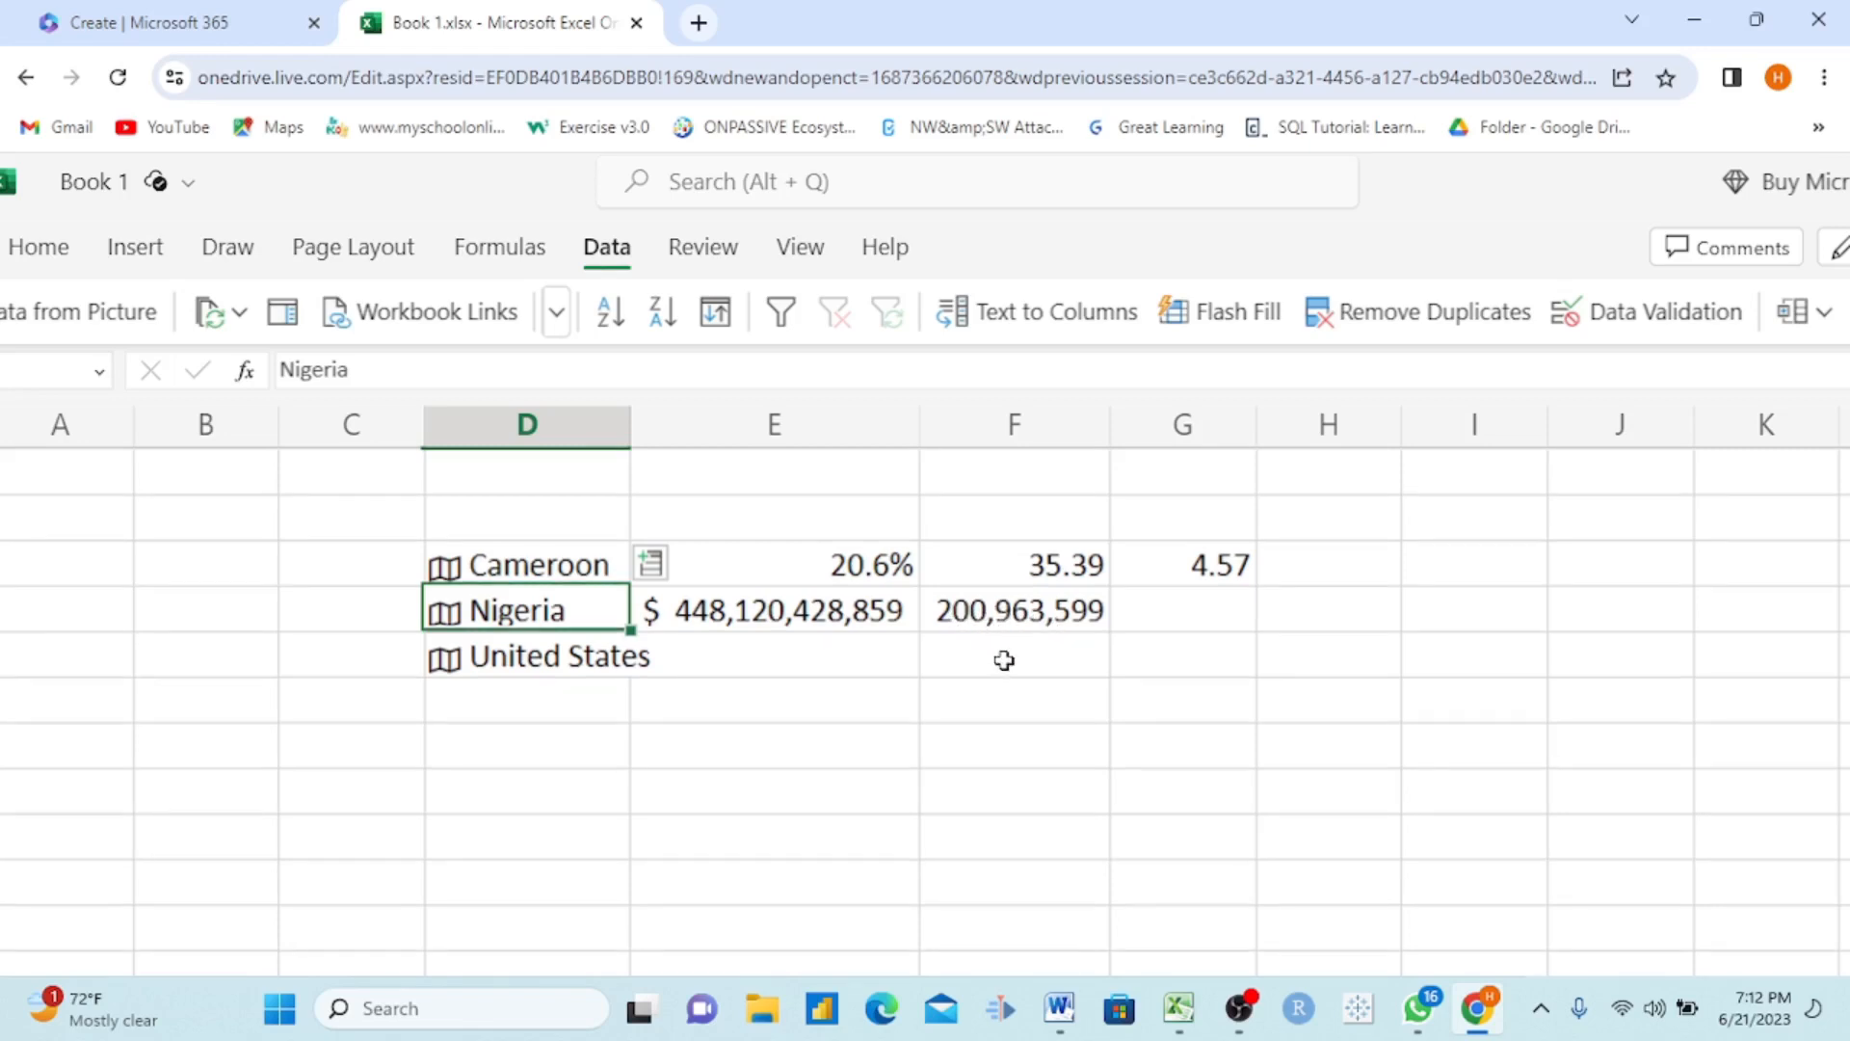
pyautogui.scroll(-2, 1005, 661)
pyautogui.hscroll(1, 1004, 660)
pyautogui.scroll(2, 1004, 660)
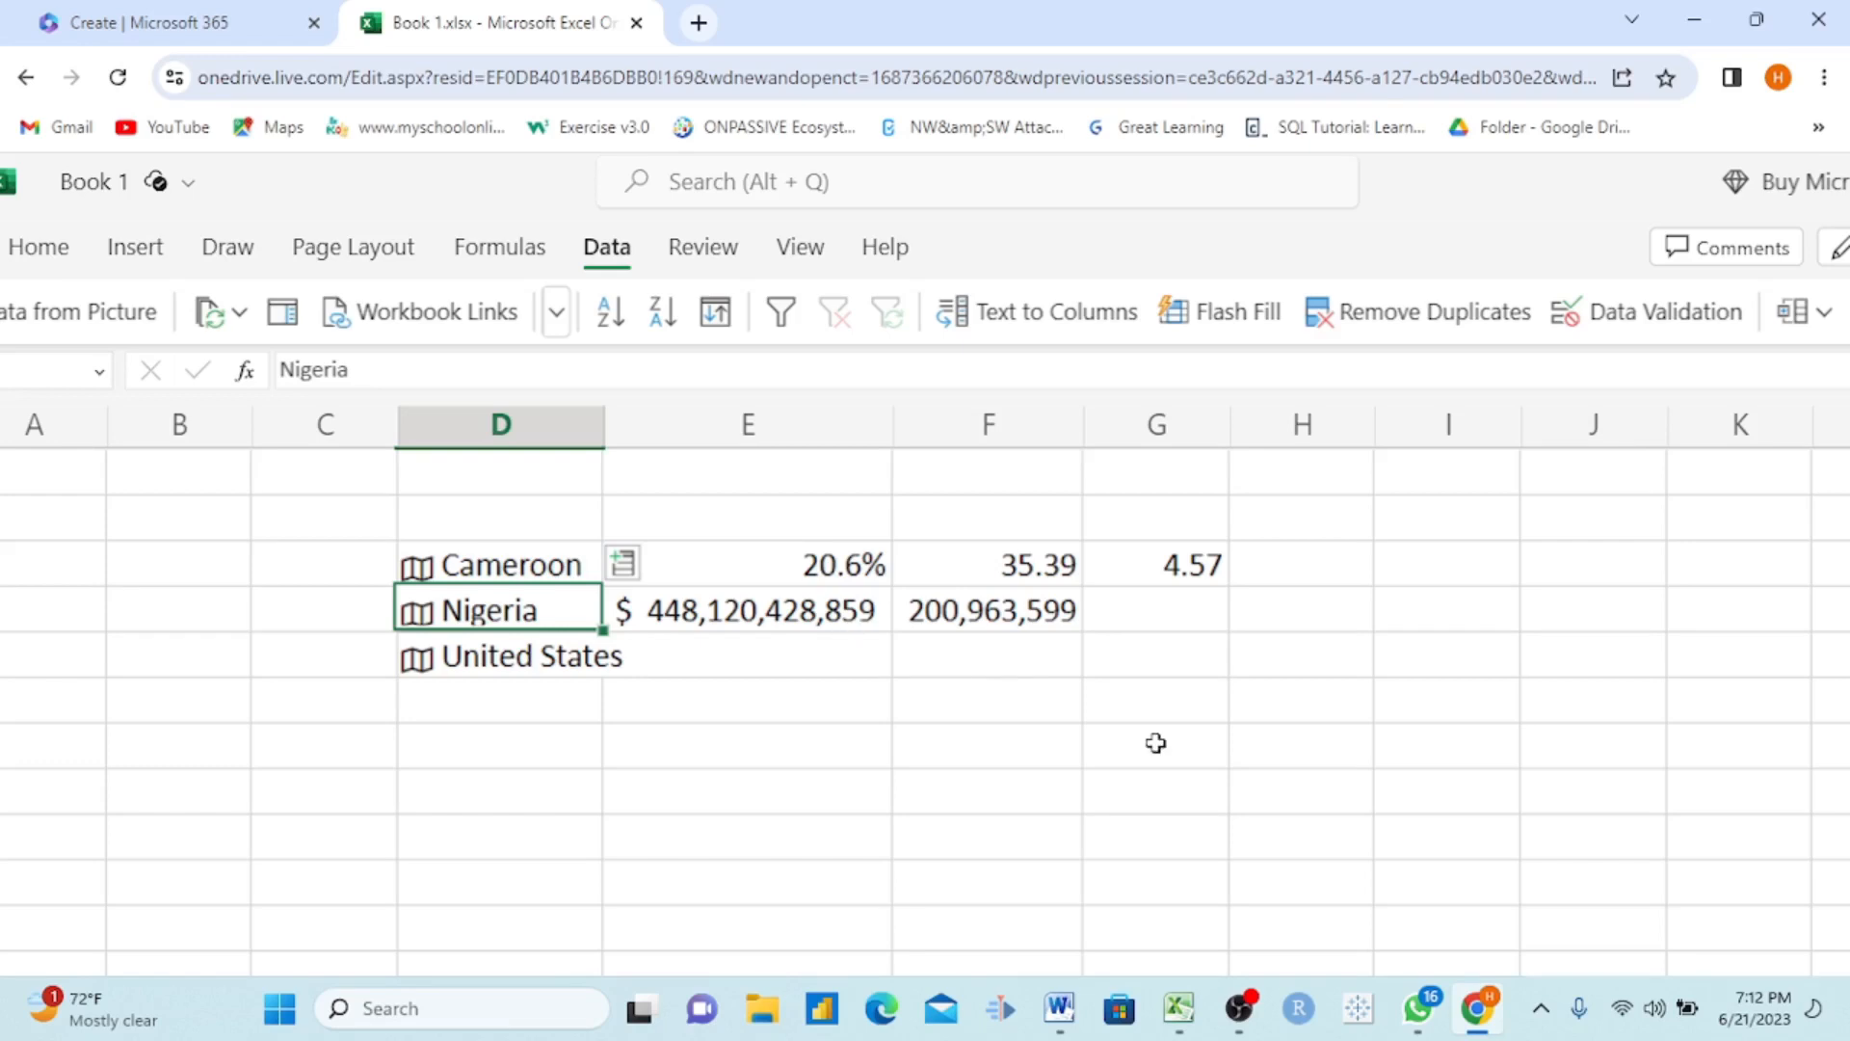
pyautogui.scroll(-2, 1157, 743)
pyautogui.scroll(2, 1156, 743)
pyautogui.hscroll(-1, 835, 618)
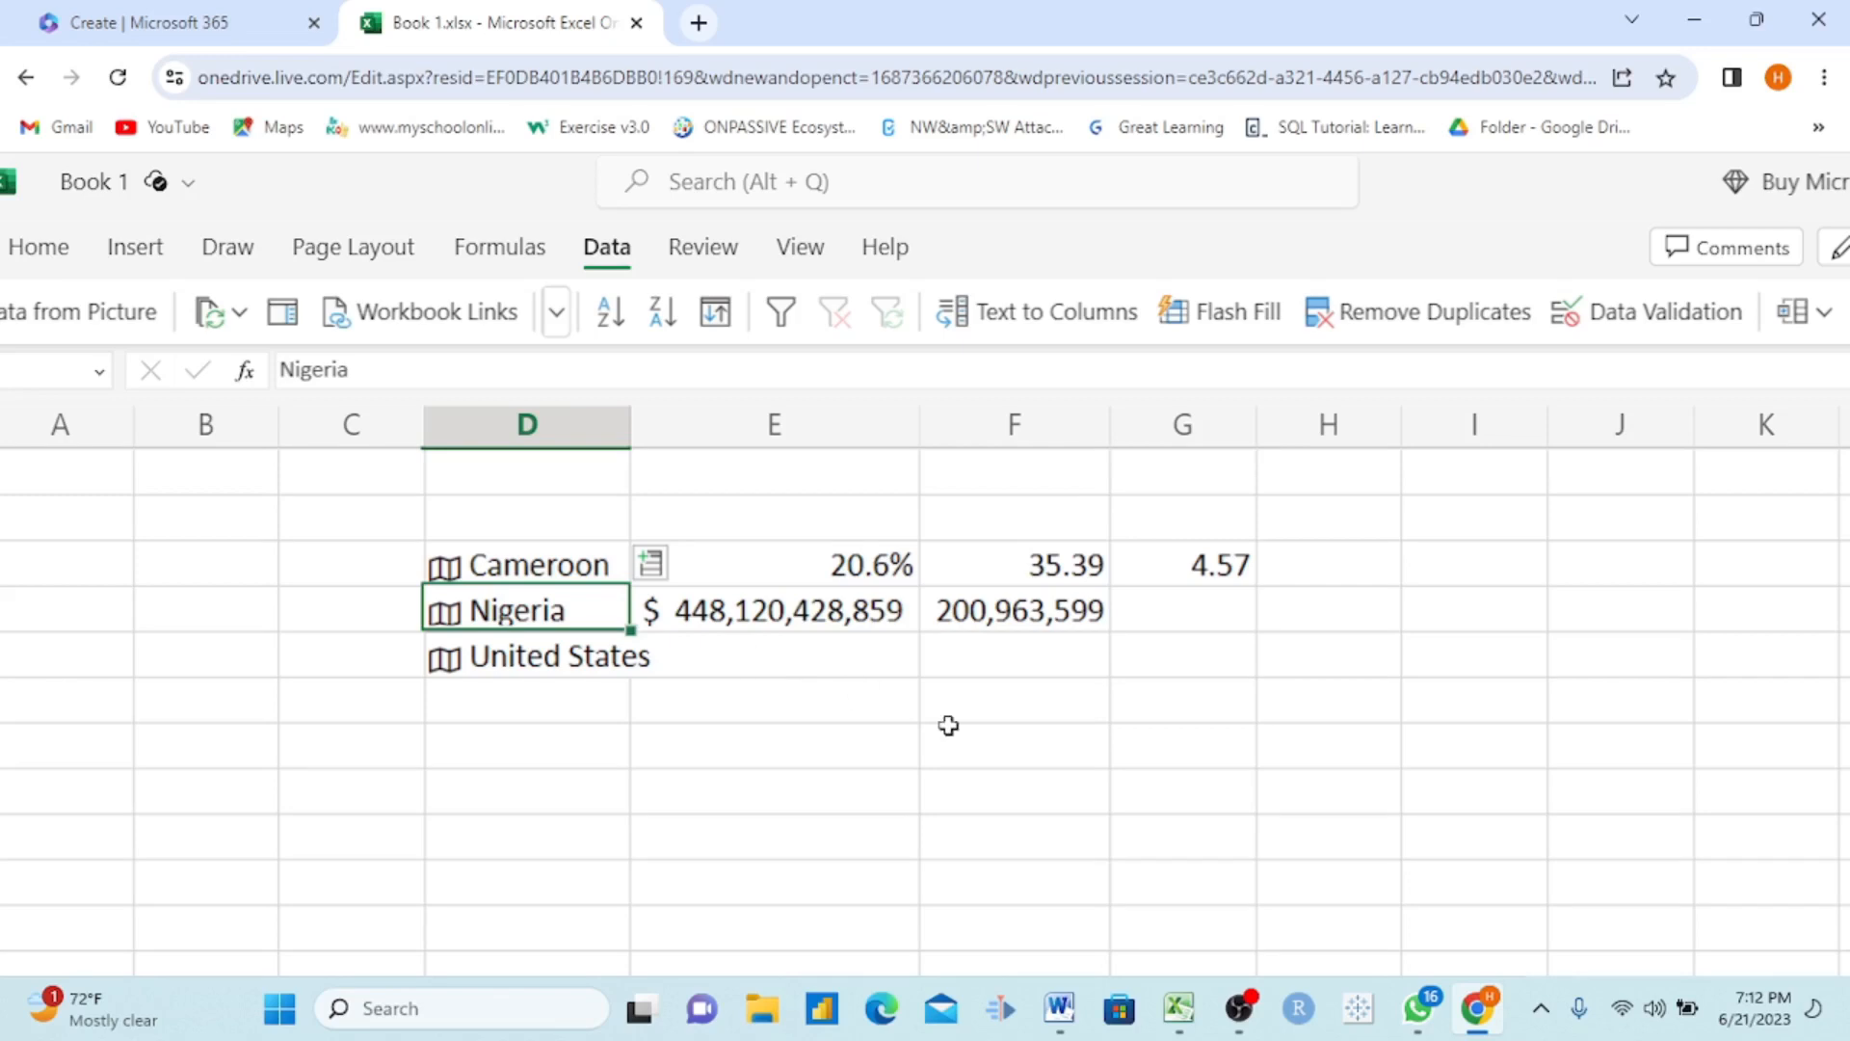
pyautogui.scroll(-3, 949, 726)
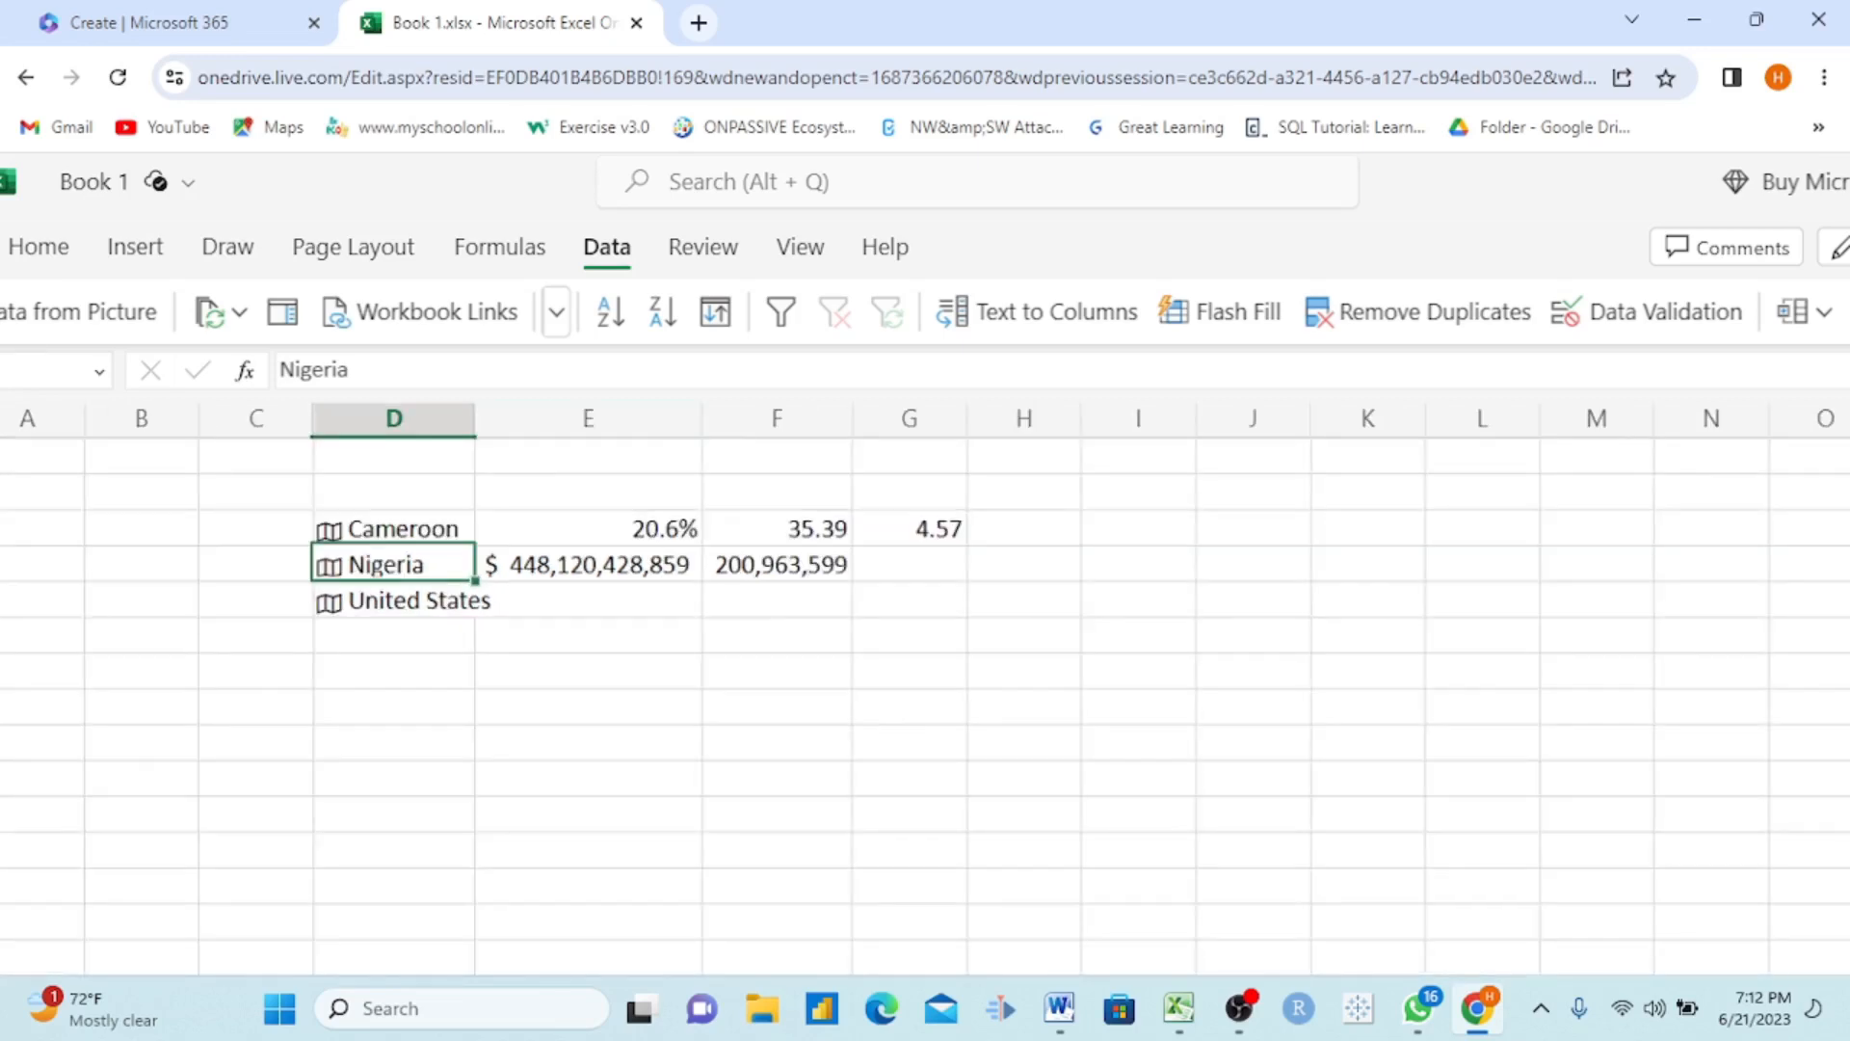
pyautogui.hscroll(1, 1402, 733)
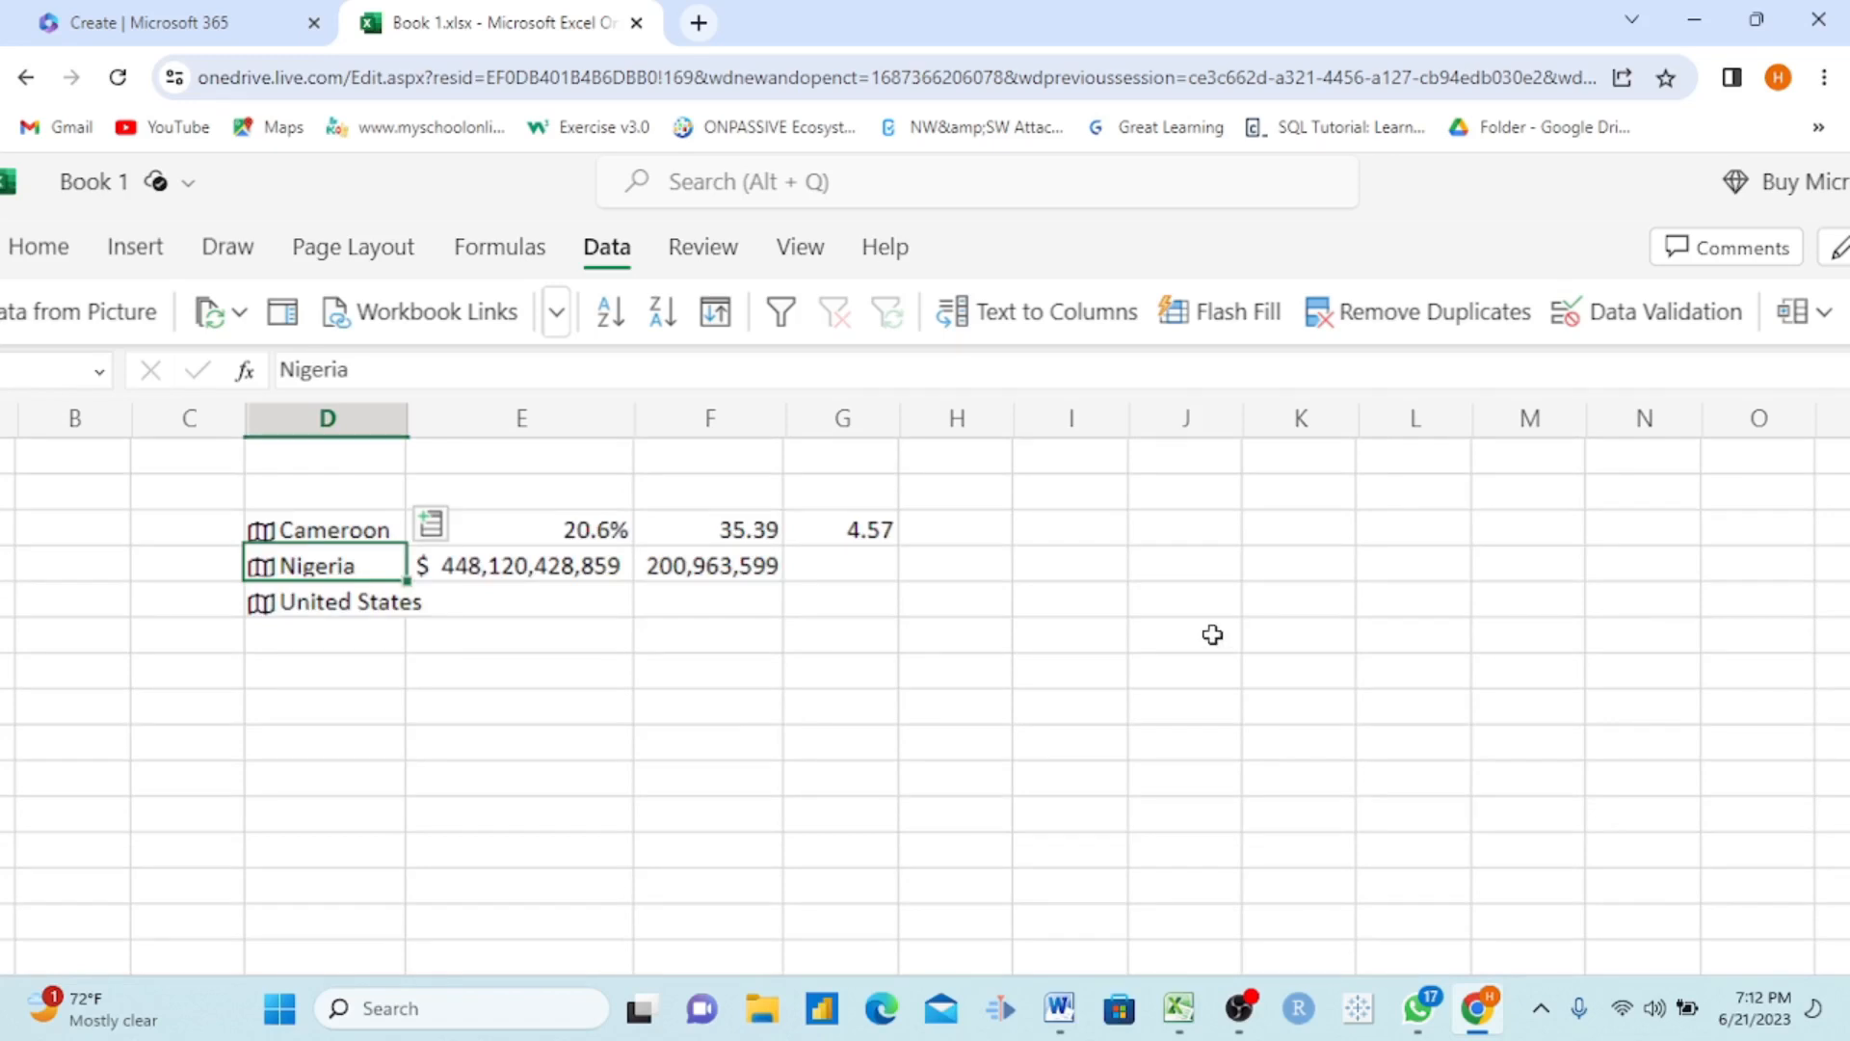
pyautogui.scroll(-1, 1212, 634)
pyautogui.scroll(-3, 1194, 612)
pyautogui.scroll(3, 1193, 614)
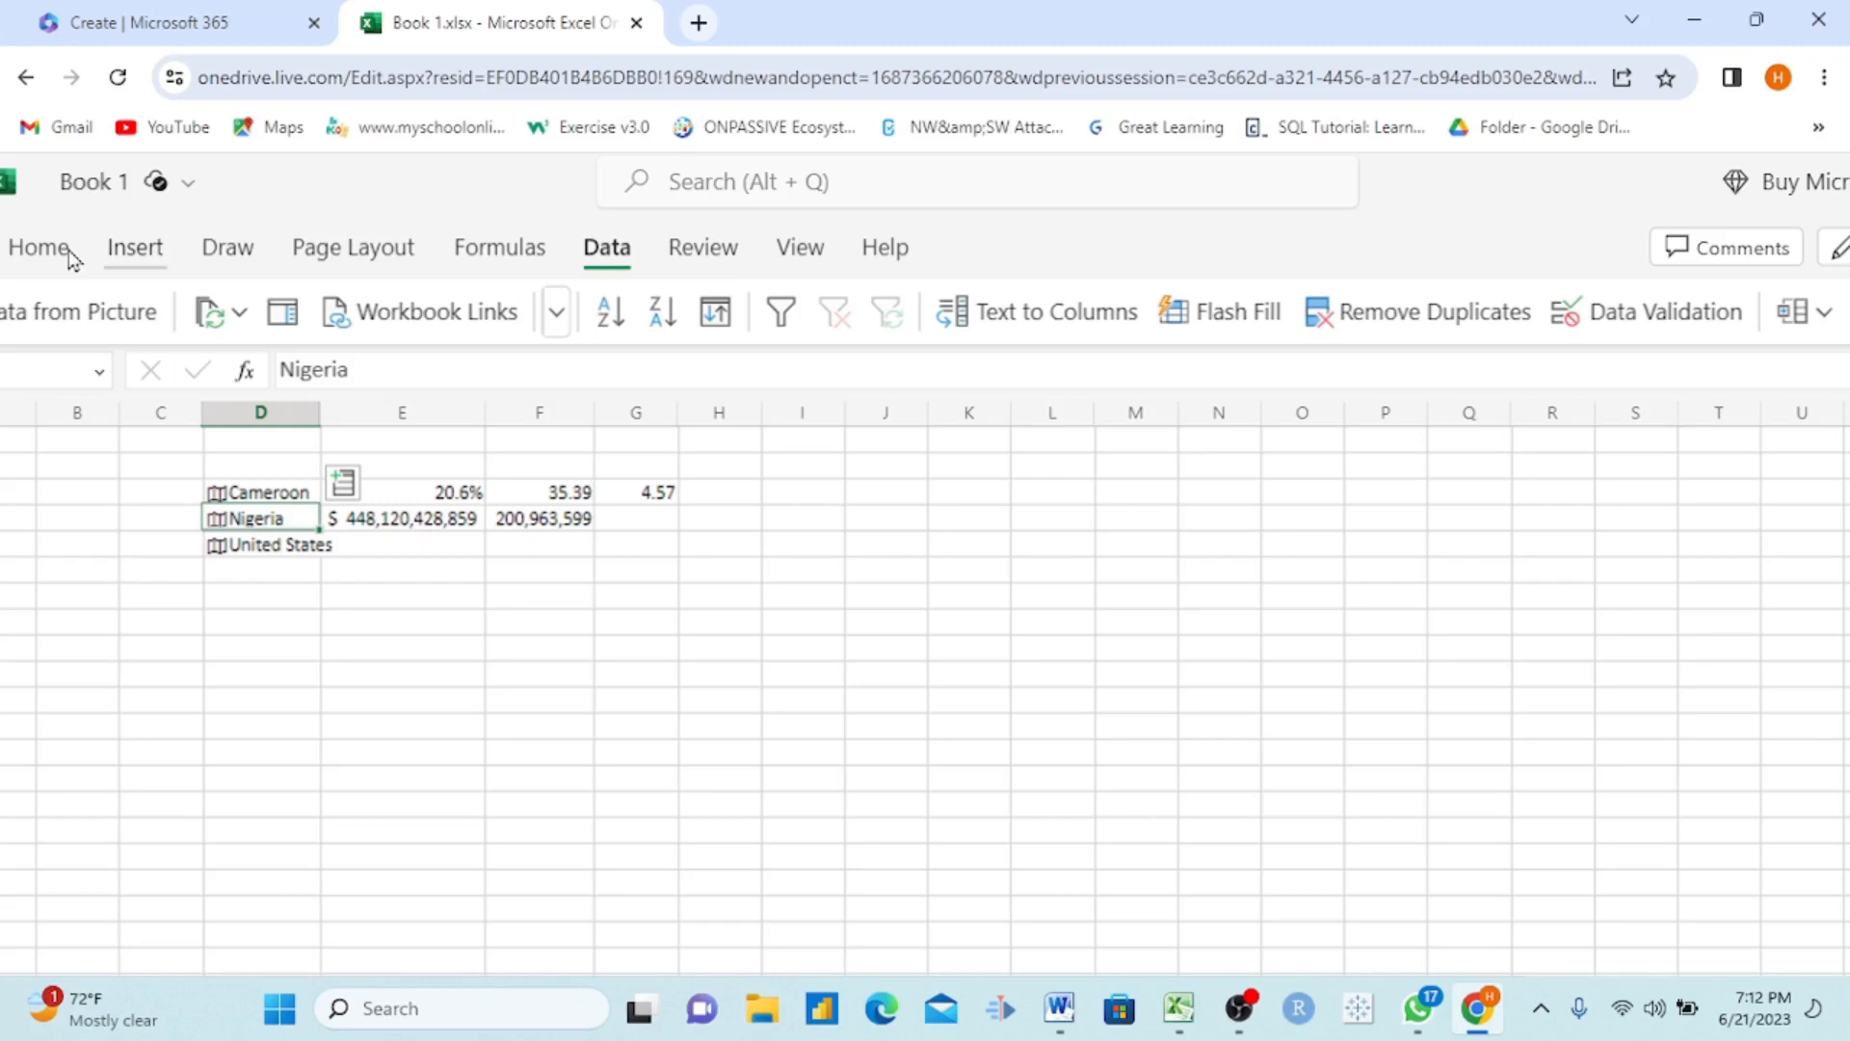
pyautogui.scroll(-2, 398, 185)
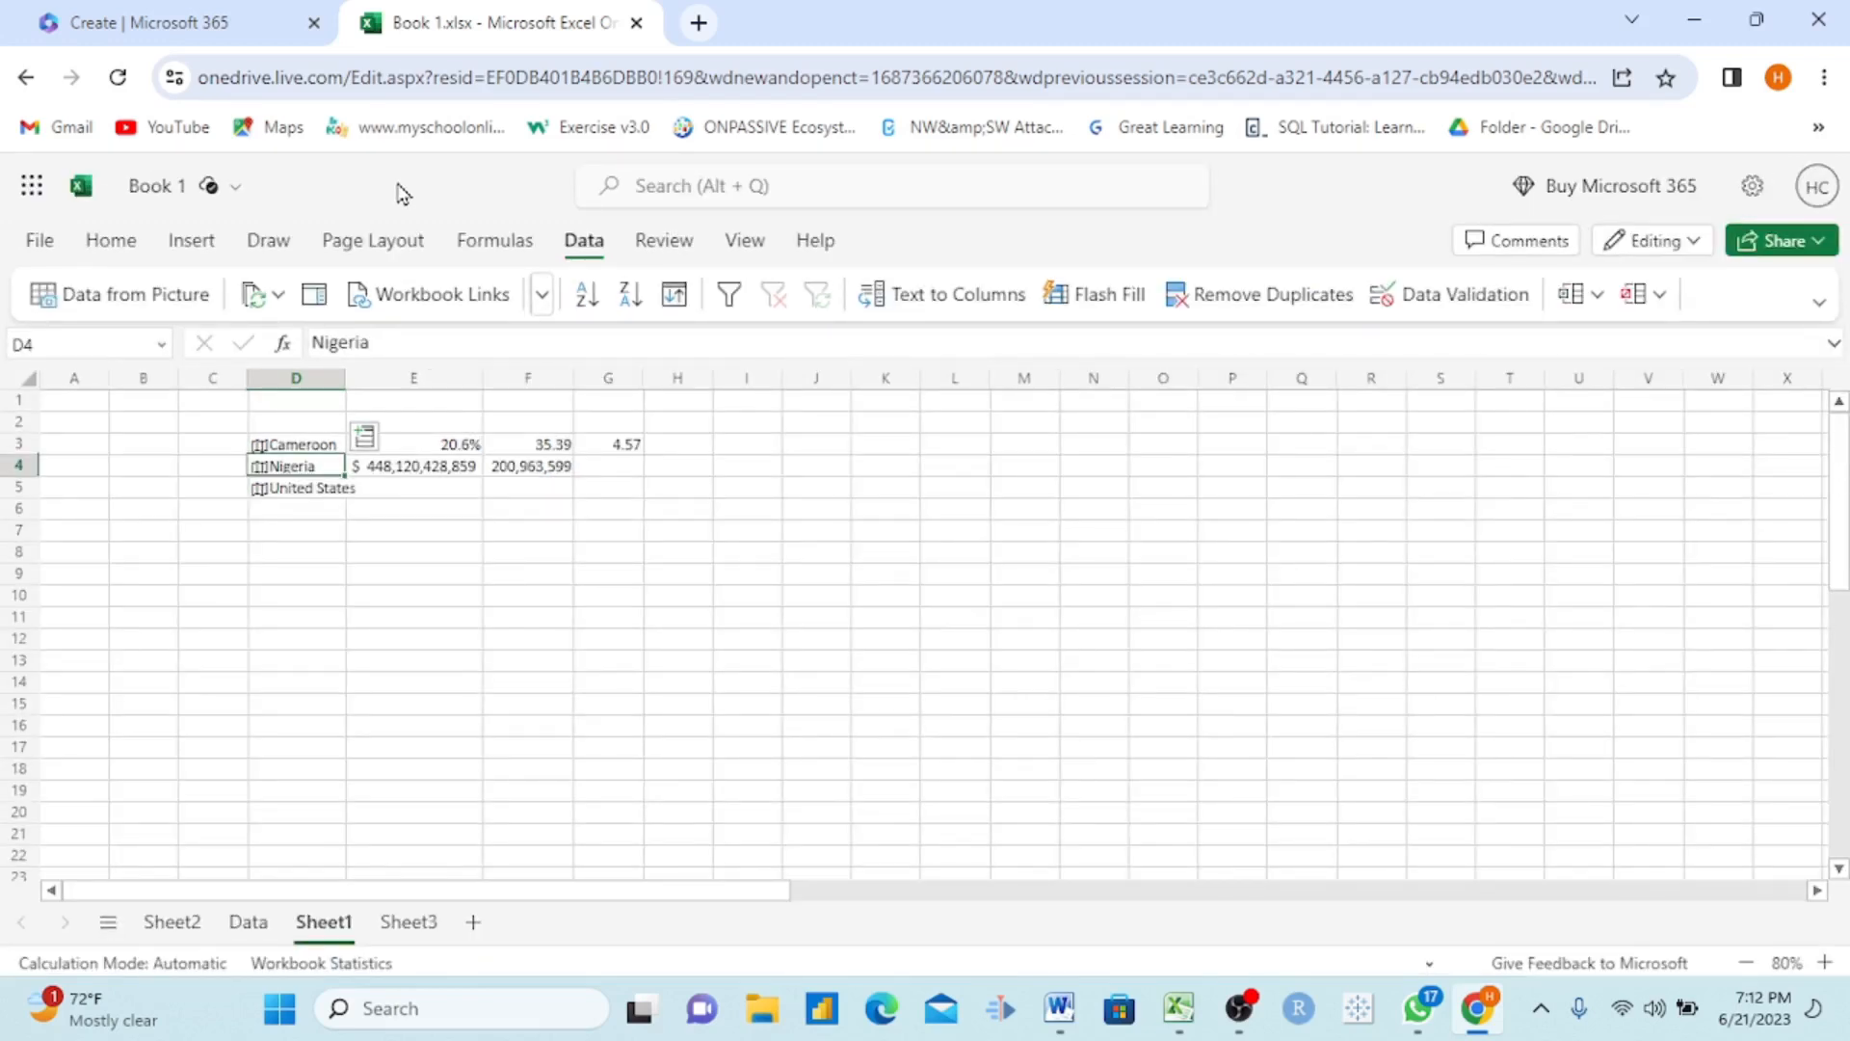
# Step: Zoom Sheet1 out to 35%, enlarge it to 180%, and bring the zoom level to 130%
pyautogui.scroll(-5, 402, 193)
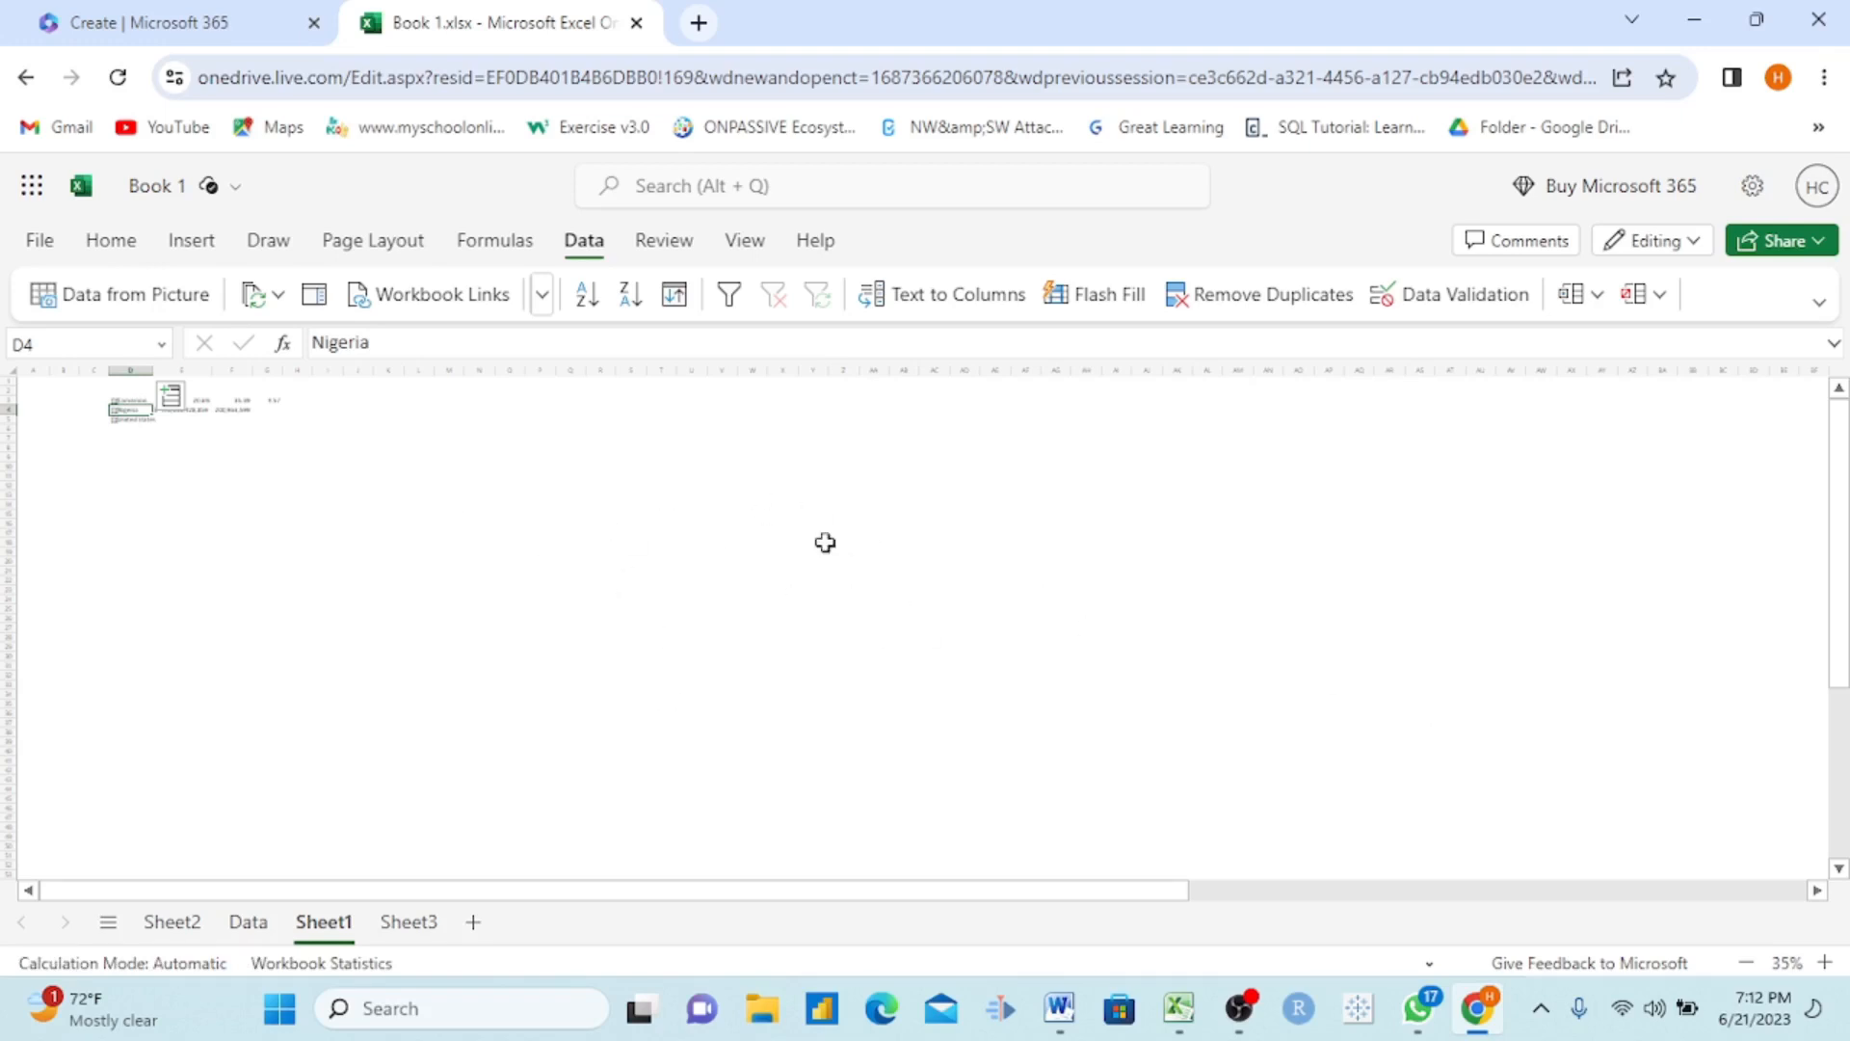
pyautogui.click(1834, 969)
pyautogui.click(1836, 969)
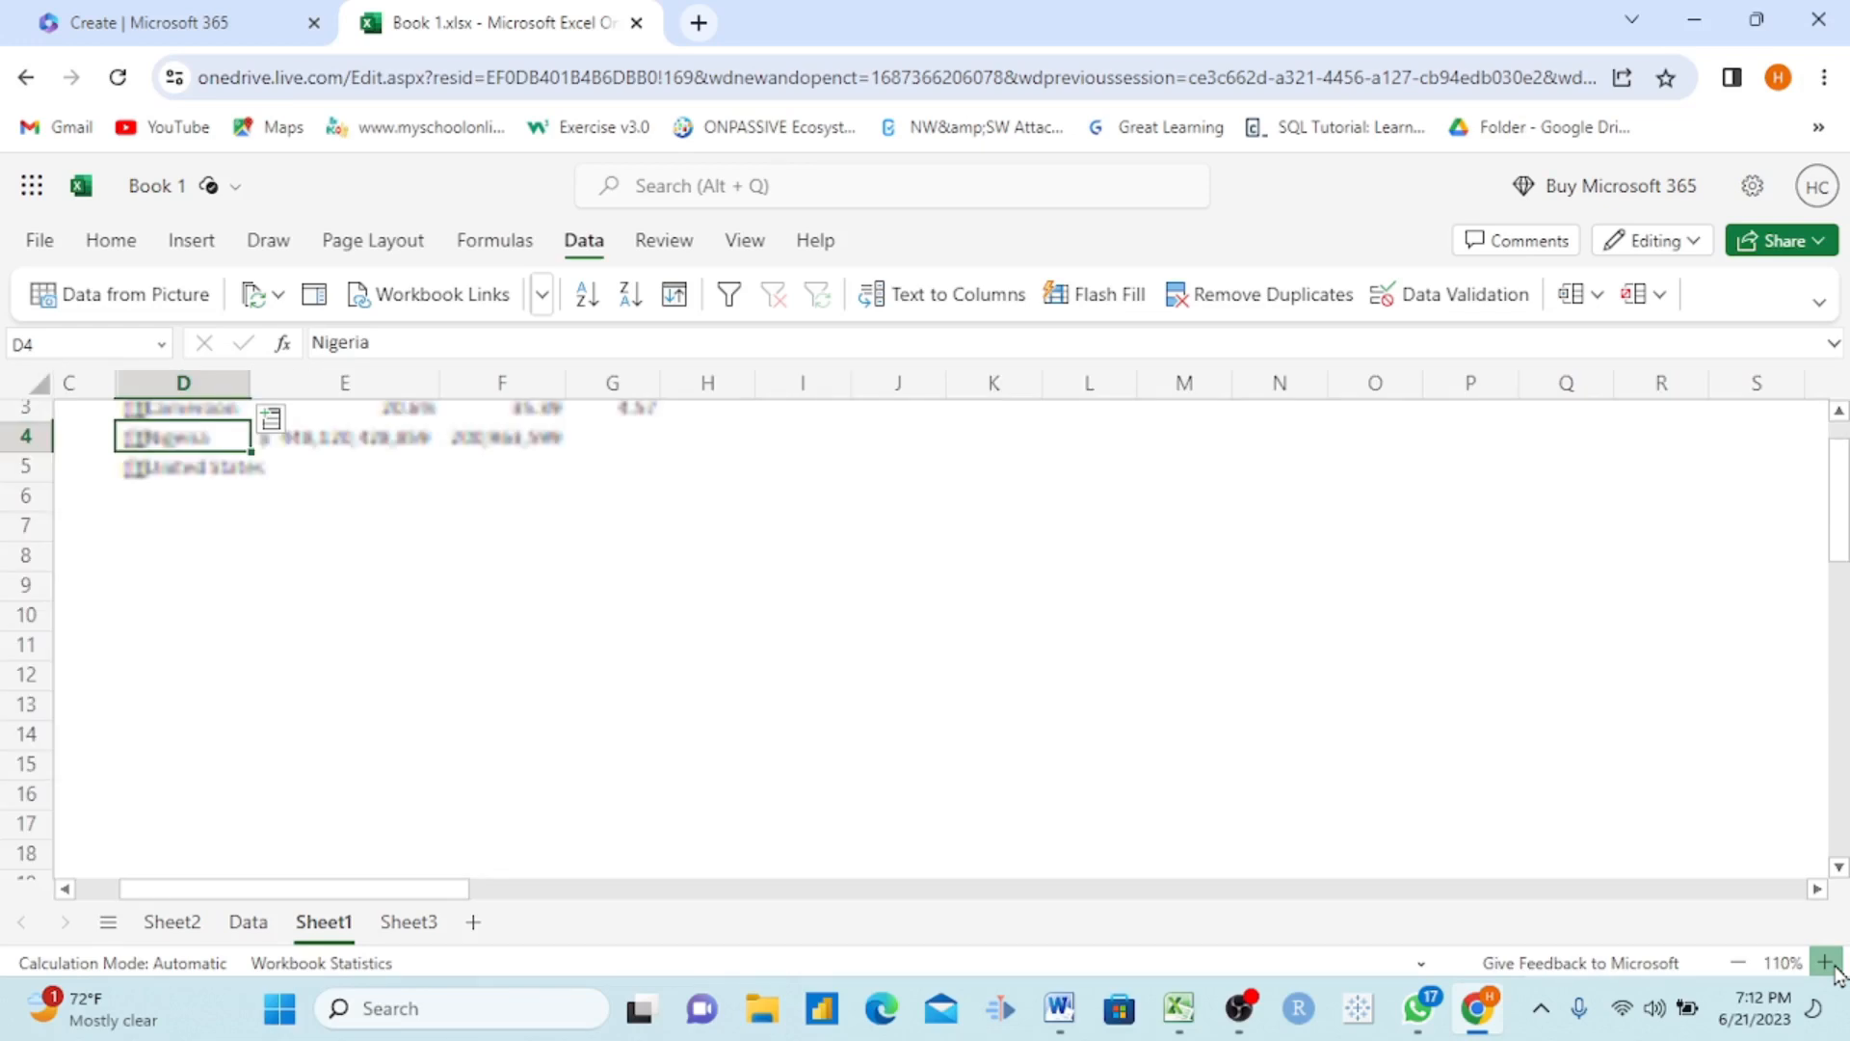
pyautogui.click(1827, 962)
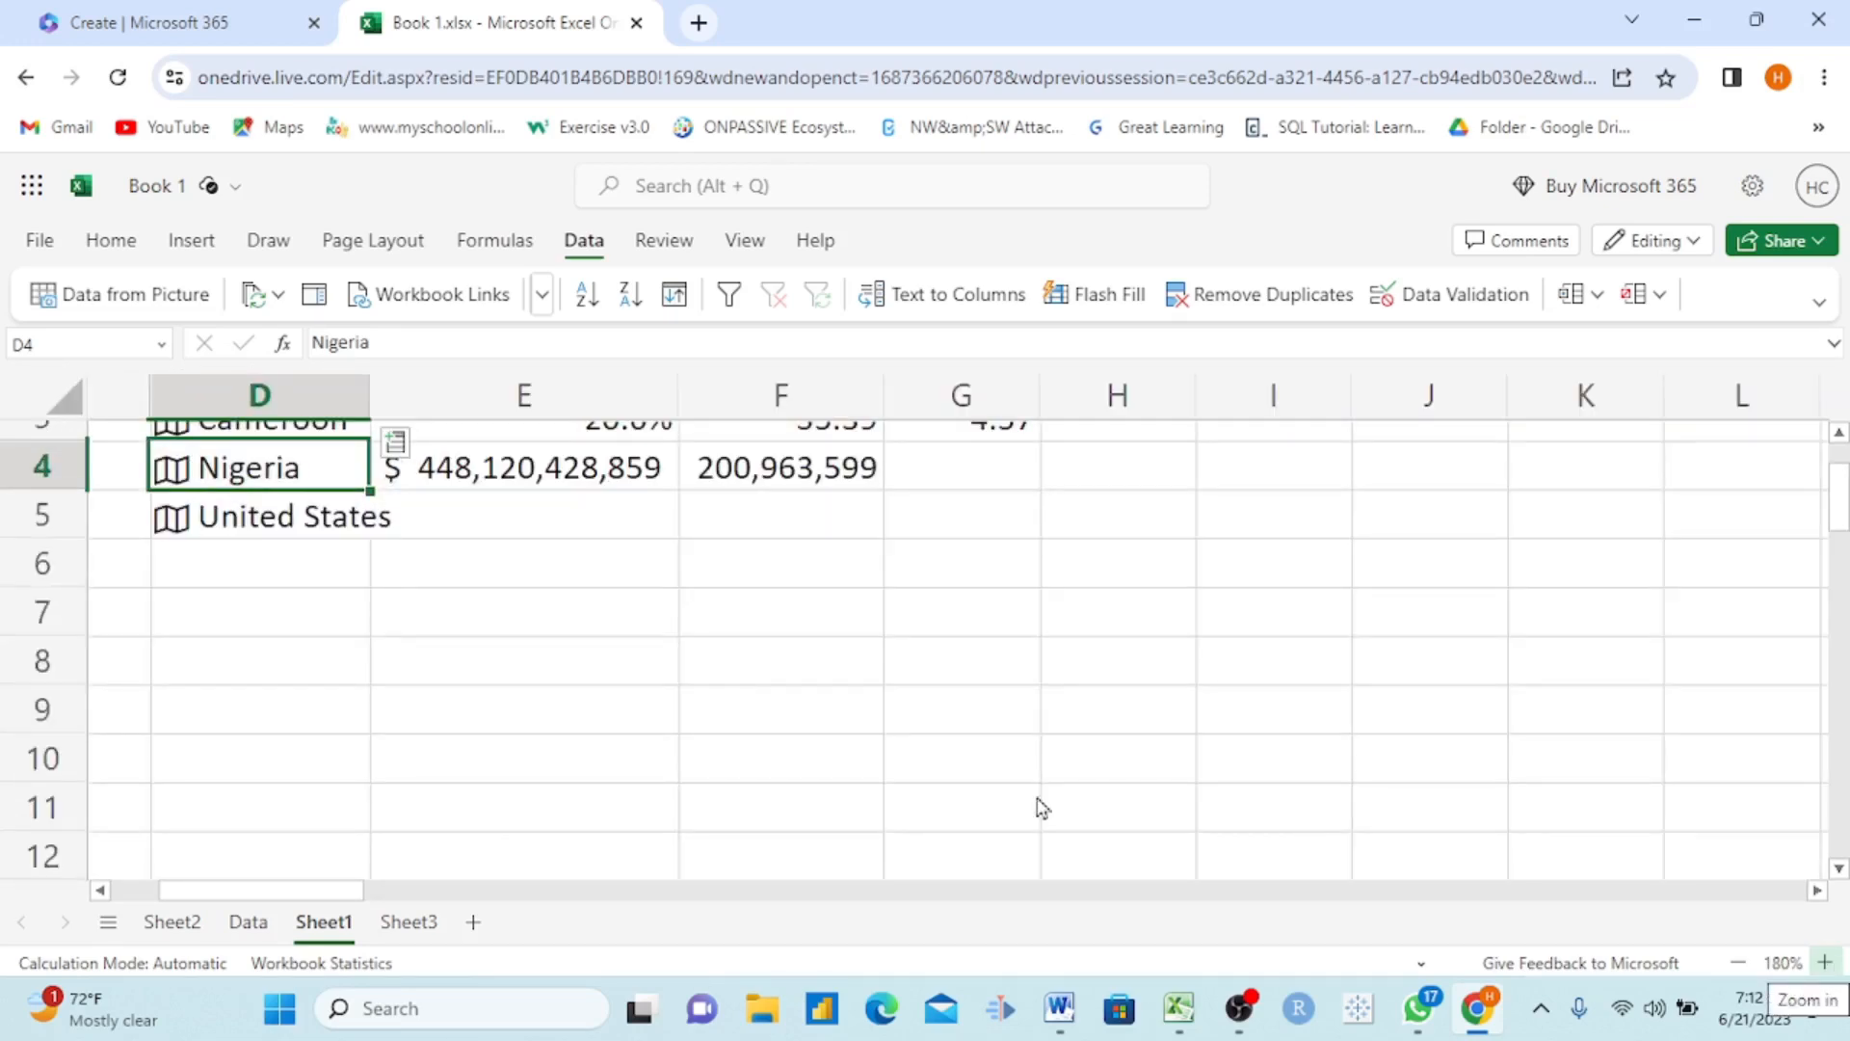
pyautogui.click(1739, 966)
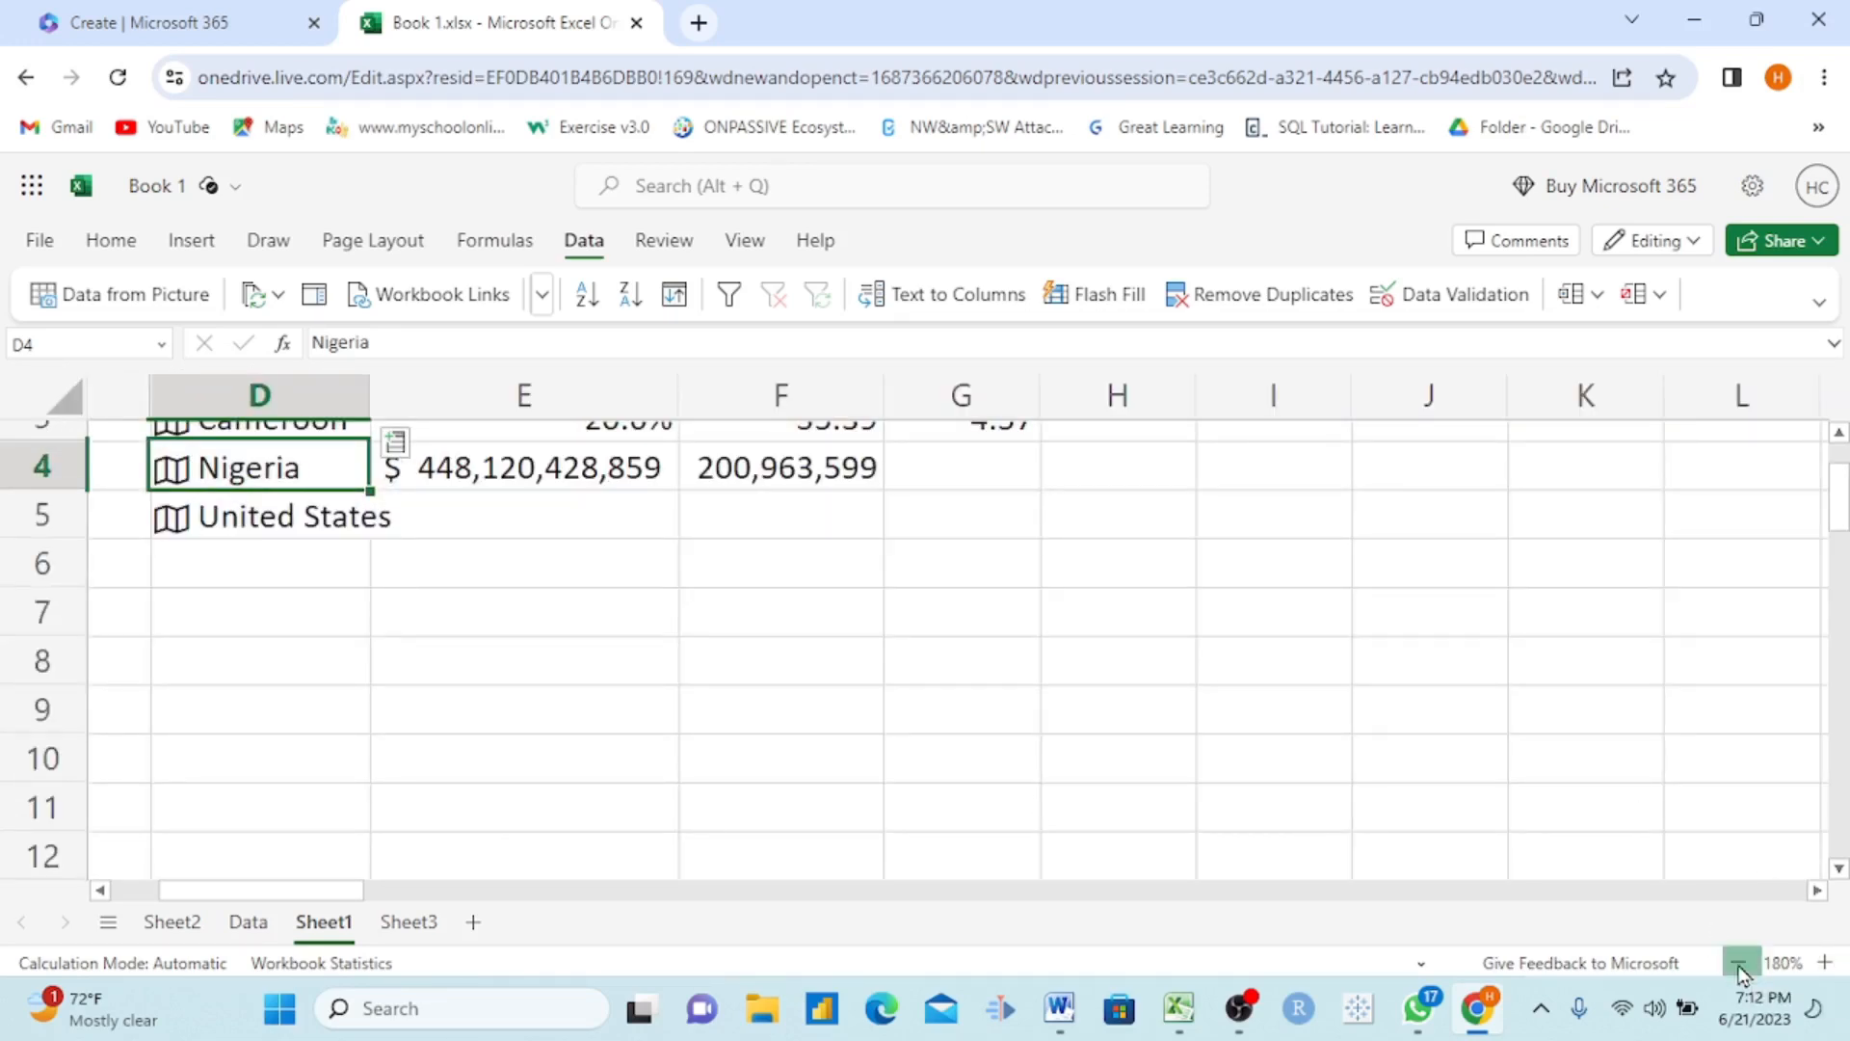
pyautogui.click(1741, 968)
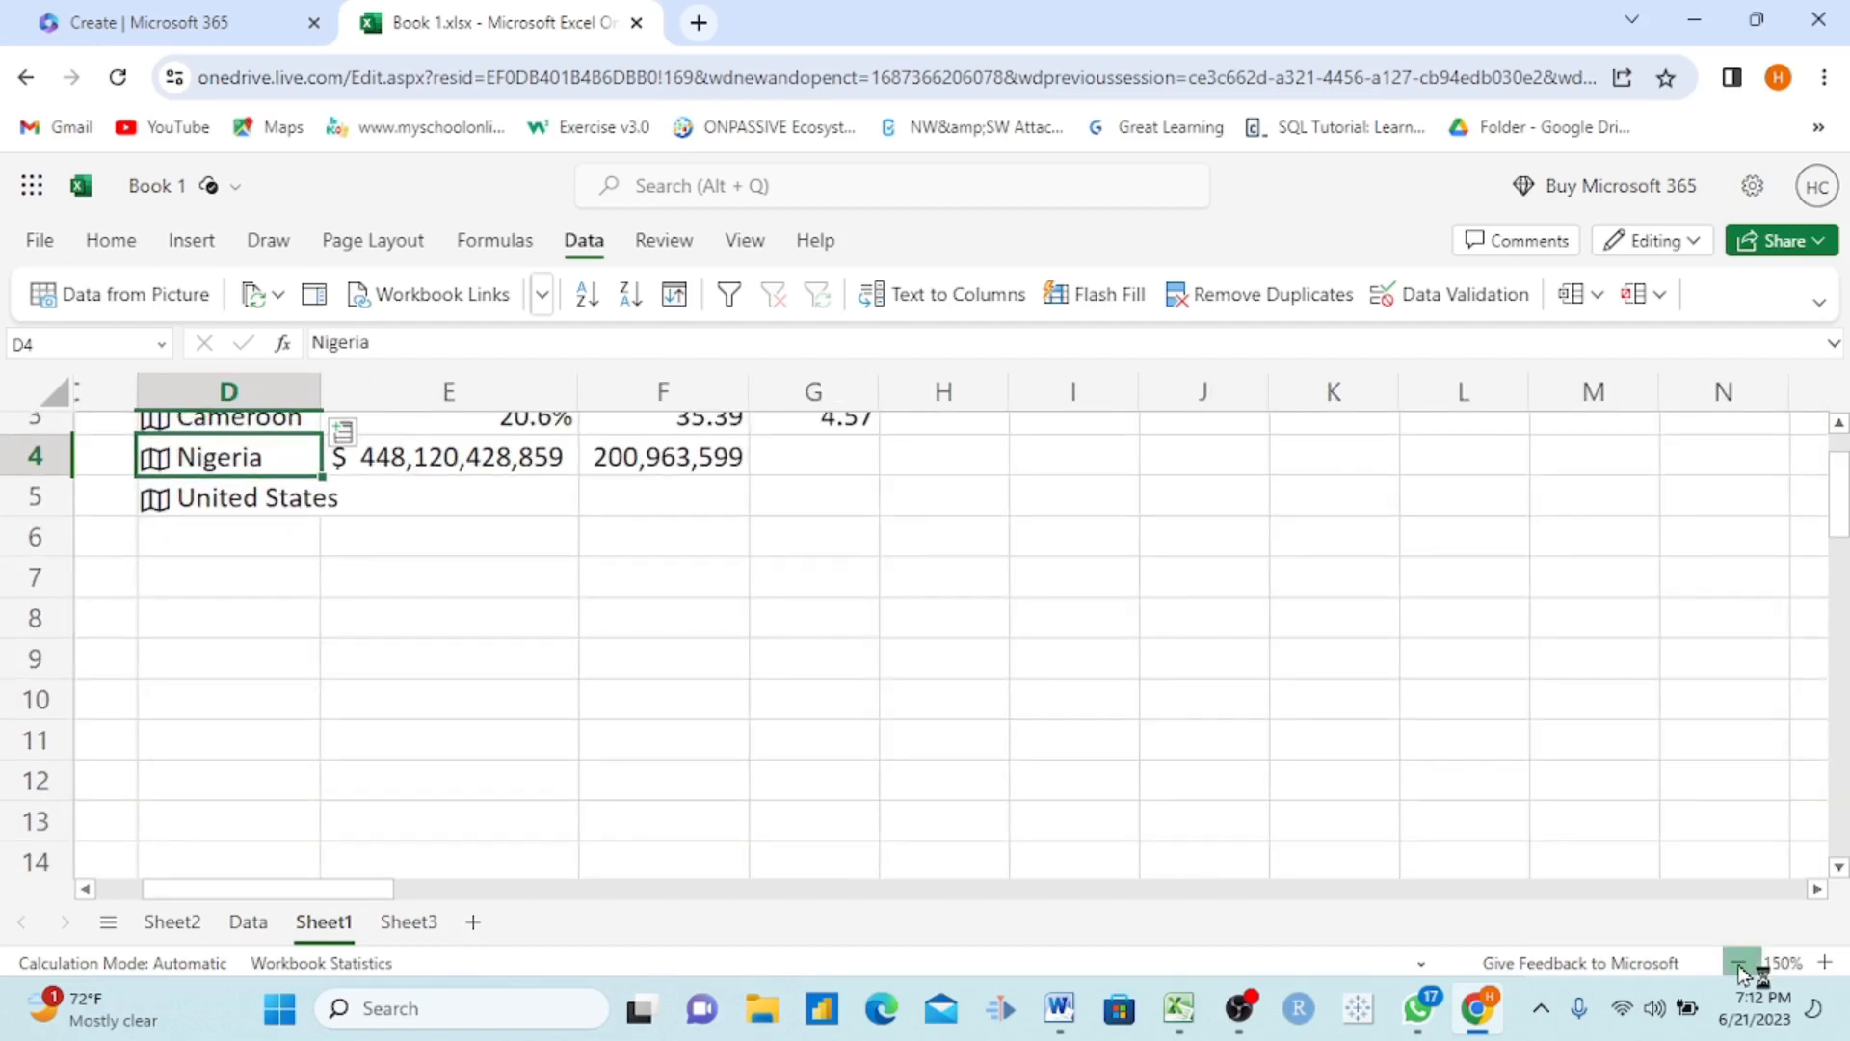
pyautogui.click(1741, 968)
pyautogui.click(1741, 967)
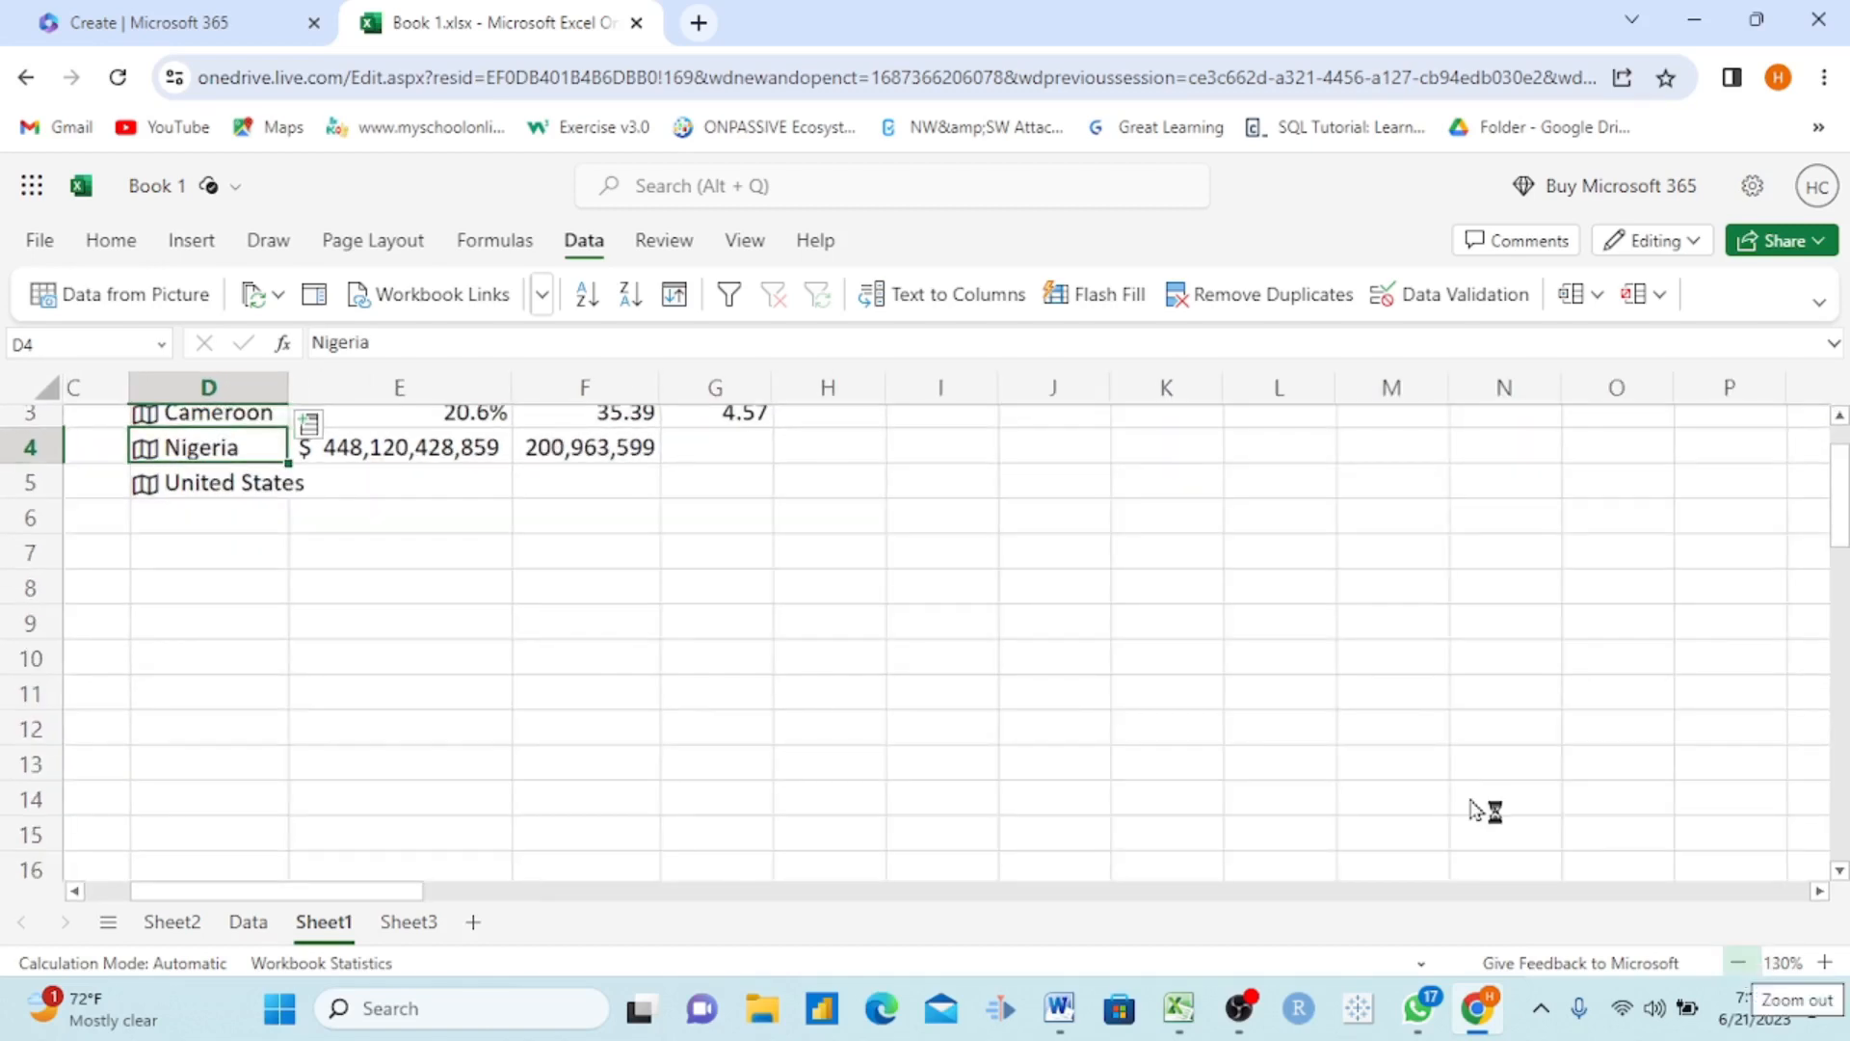
# Step: Look at the review tools, and among the view options hide the row and column headings and show them again
pyautogui.click(664, 251)
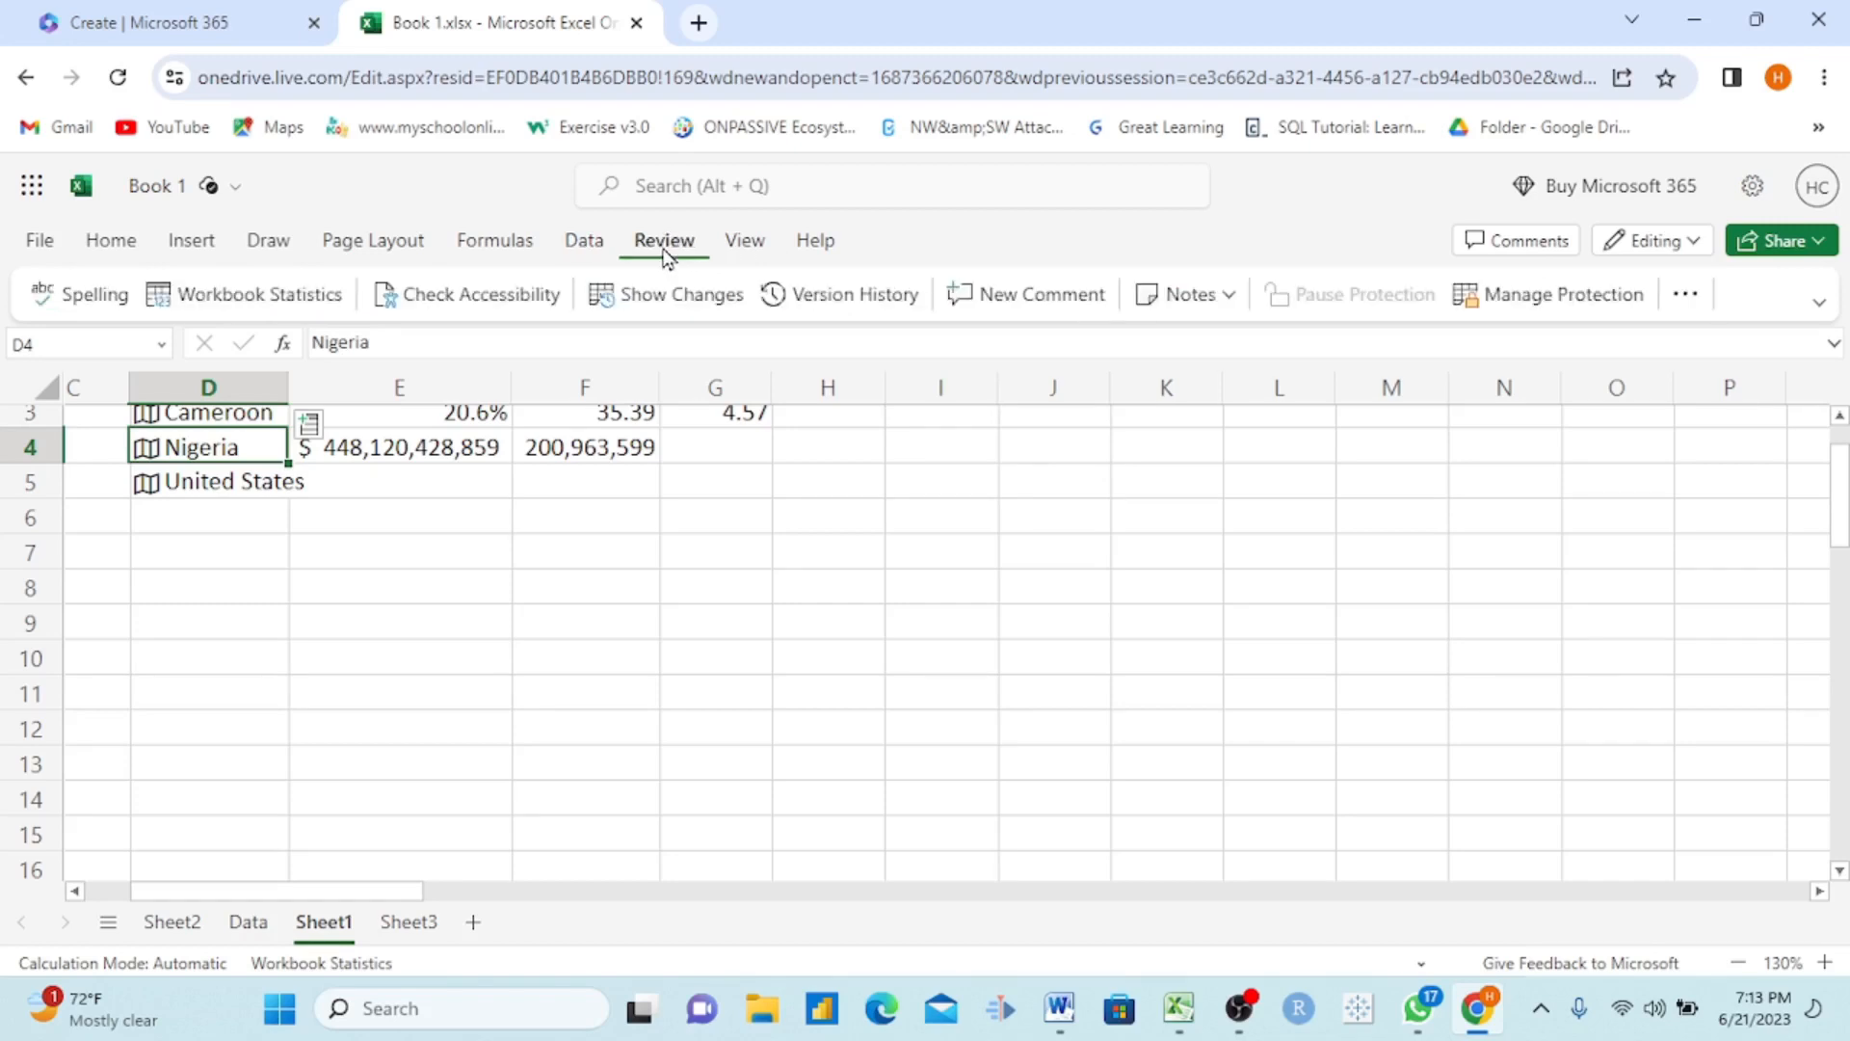
pyautogui.click(757, 252)
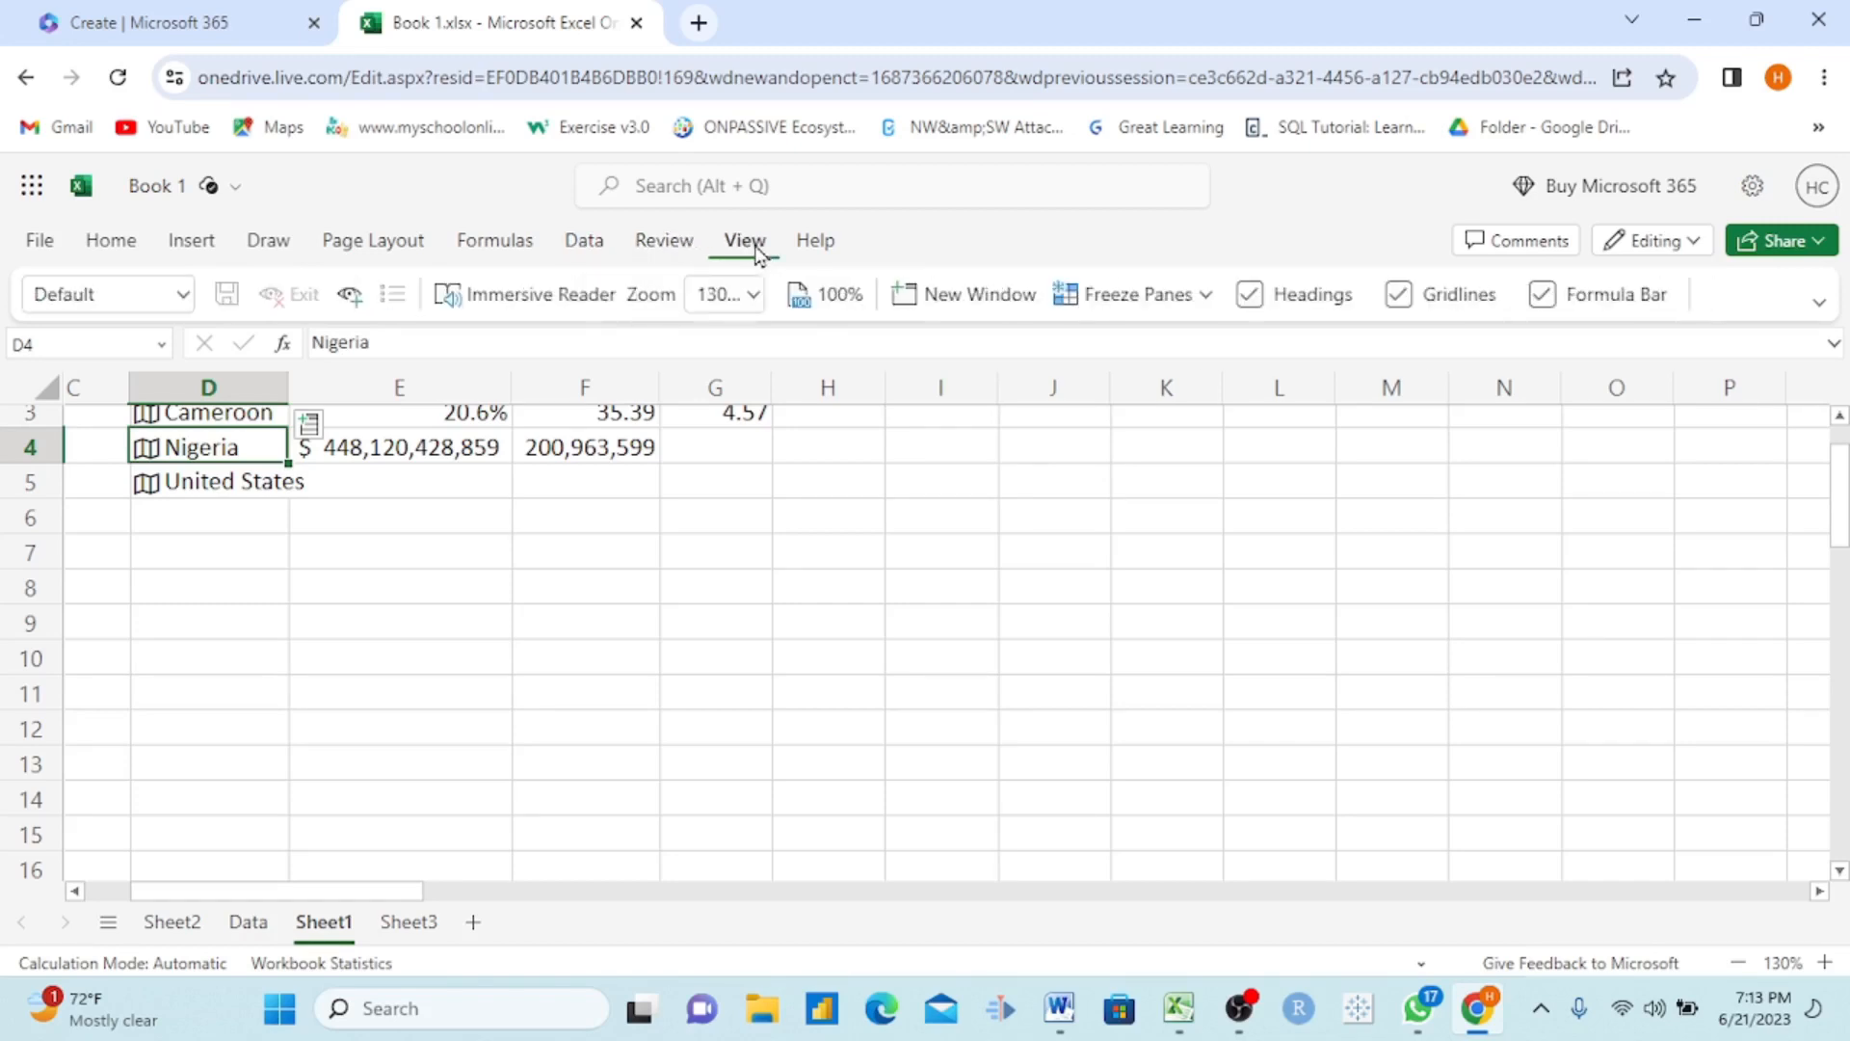
pyautogui.click(1250, 295)
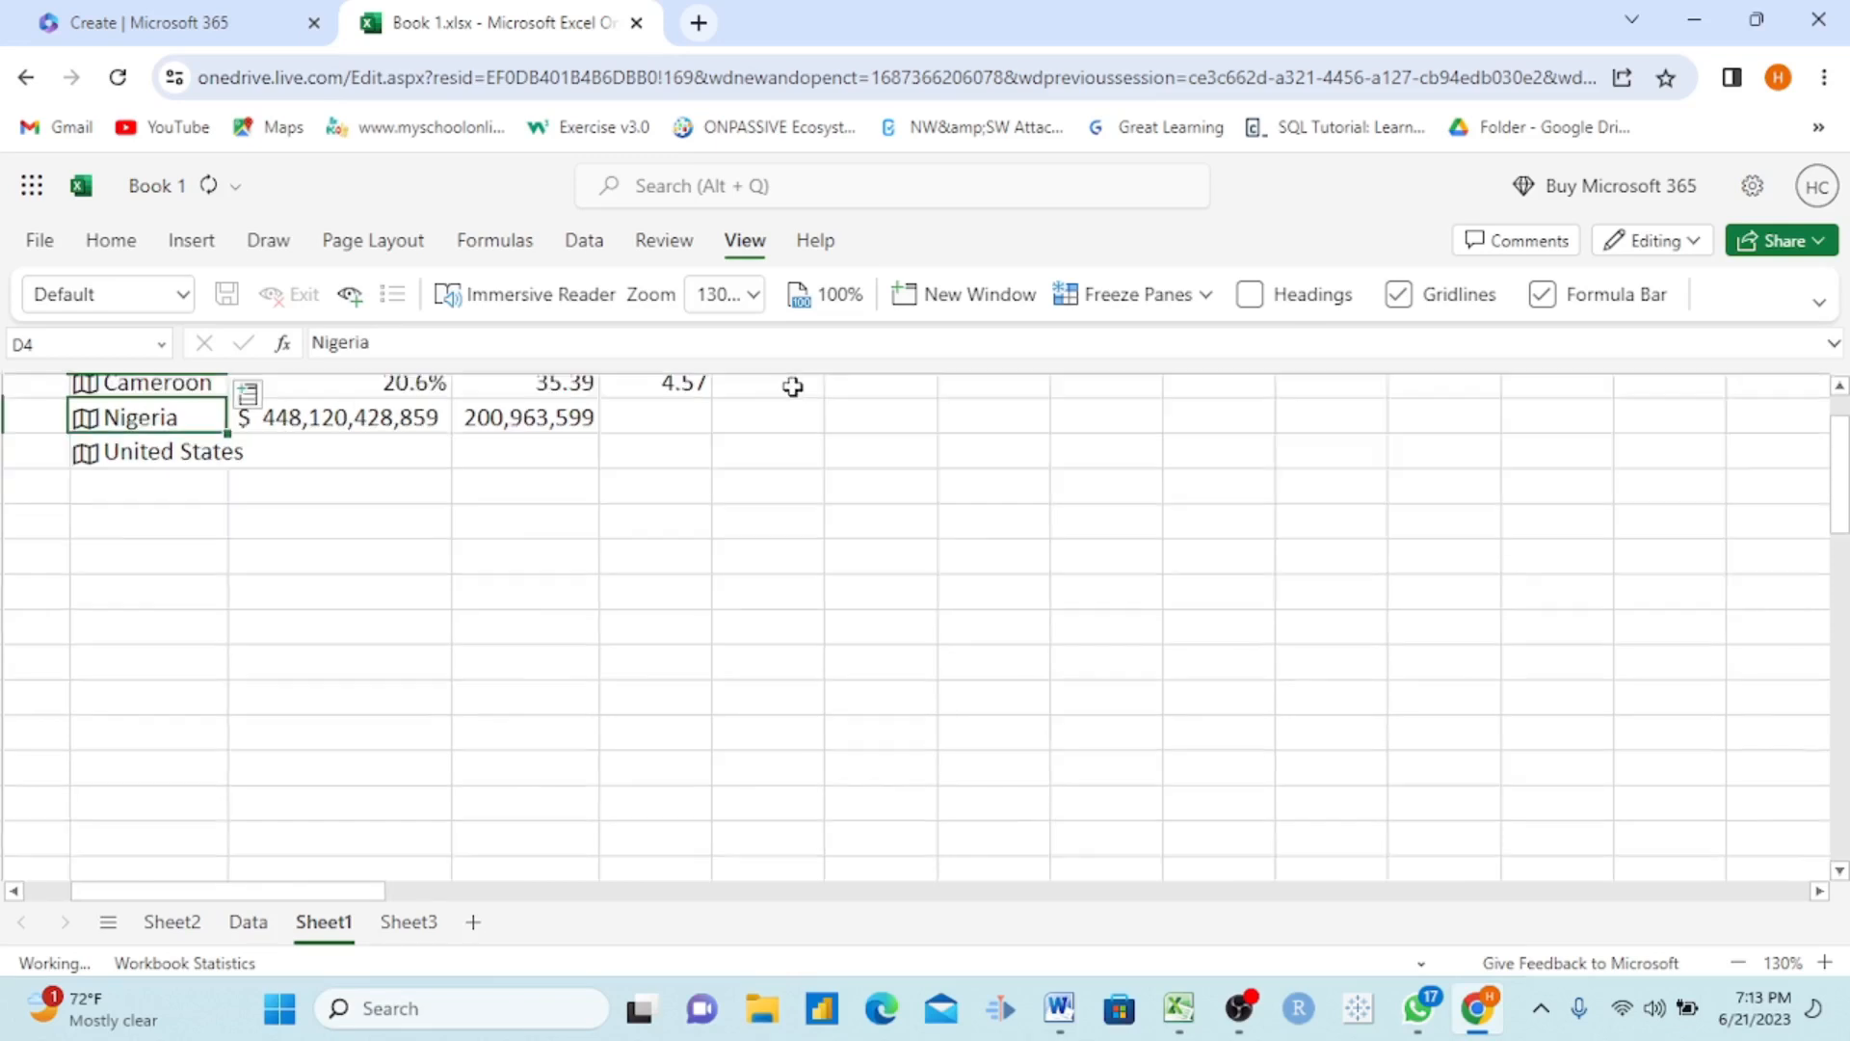
pyautogui.click(1251, 296)
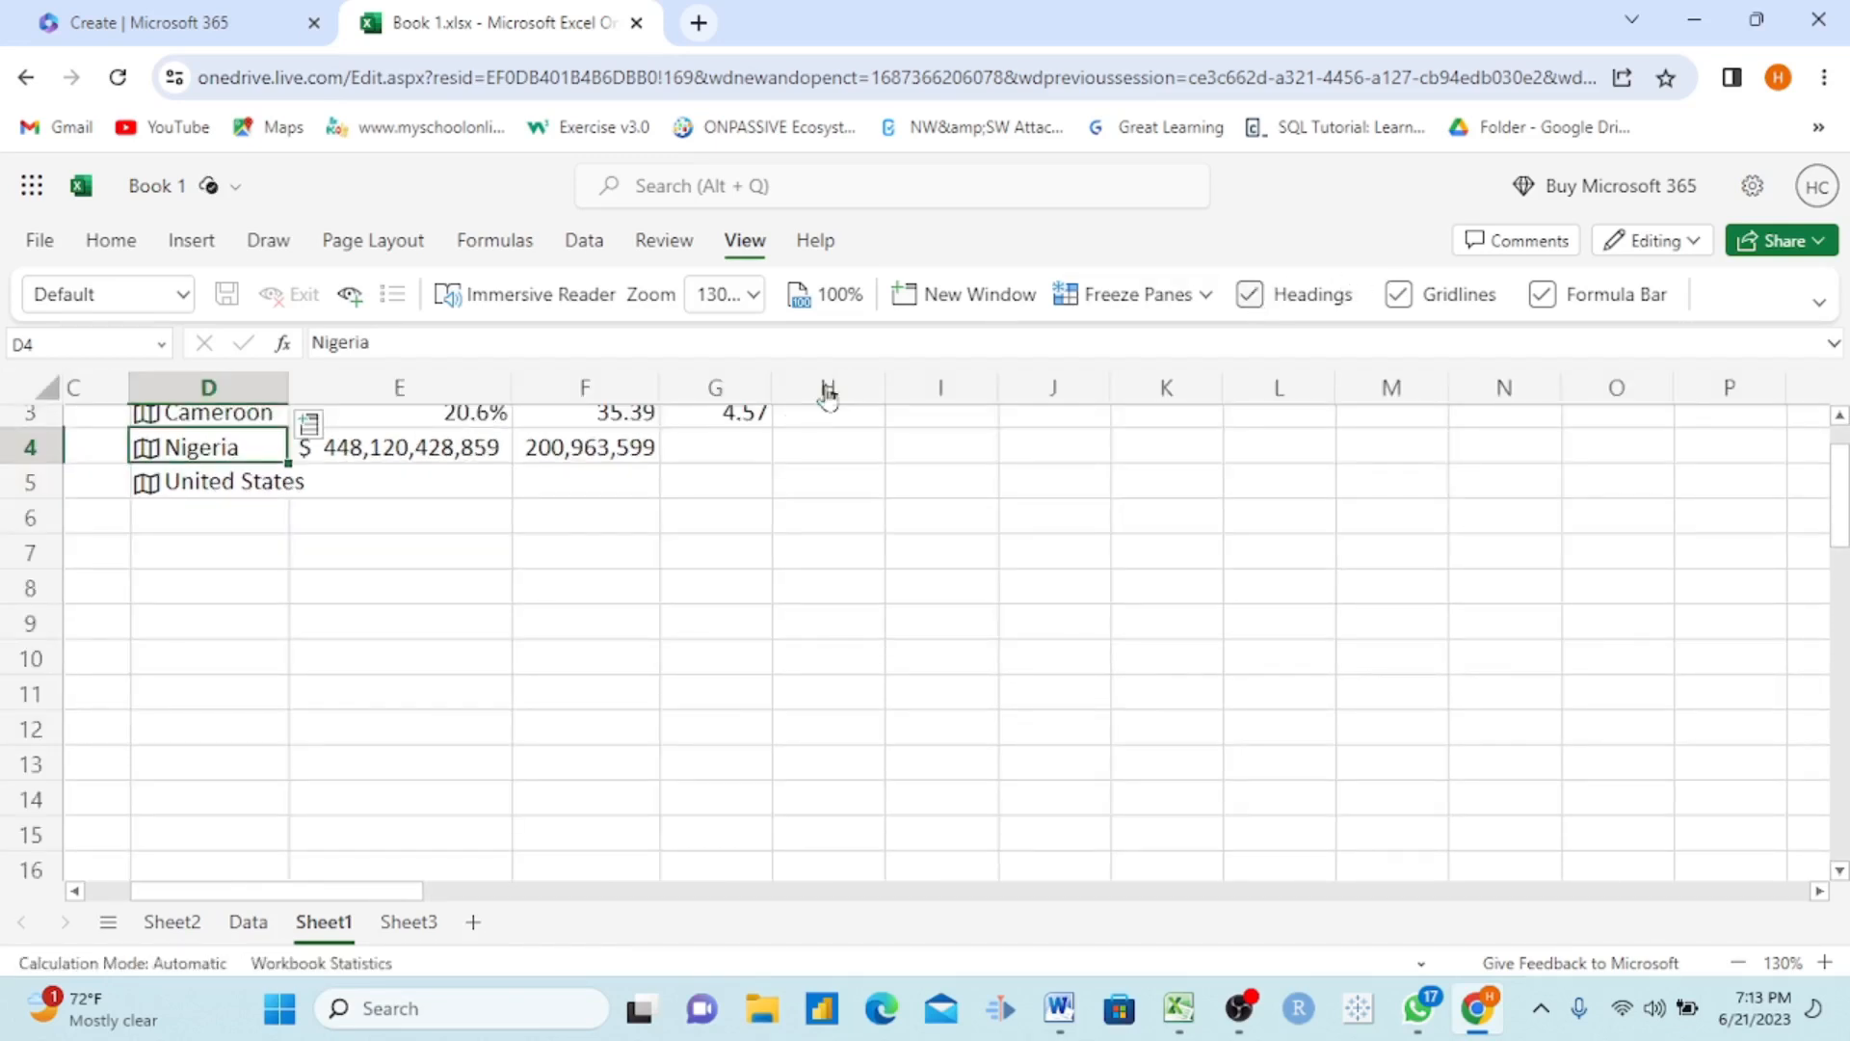
# Step: Hide the worksheet gridlines and restore them, and do the same with the formula bar
pyautogui.click(1406, 301)
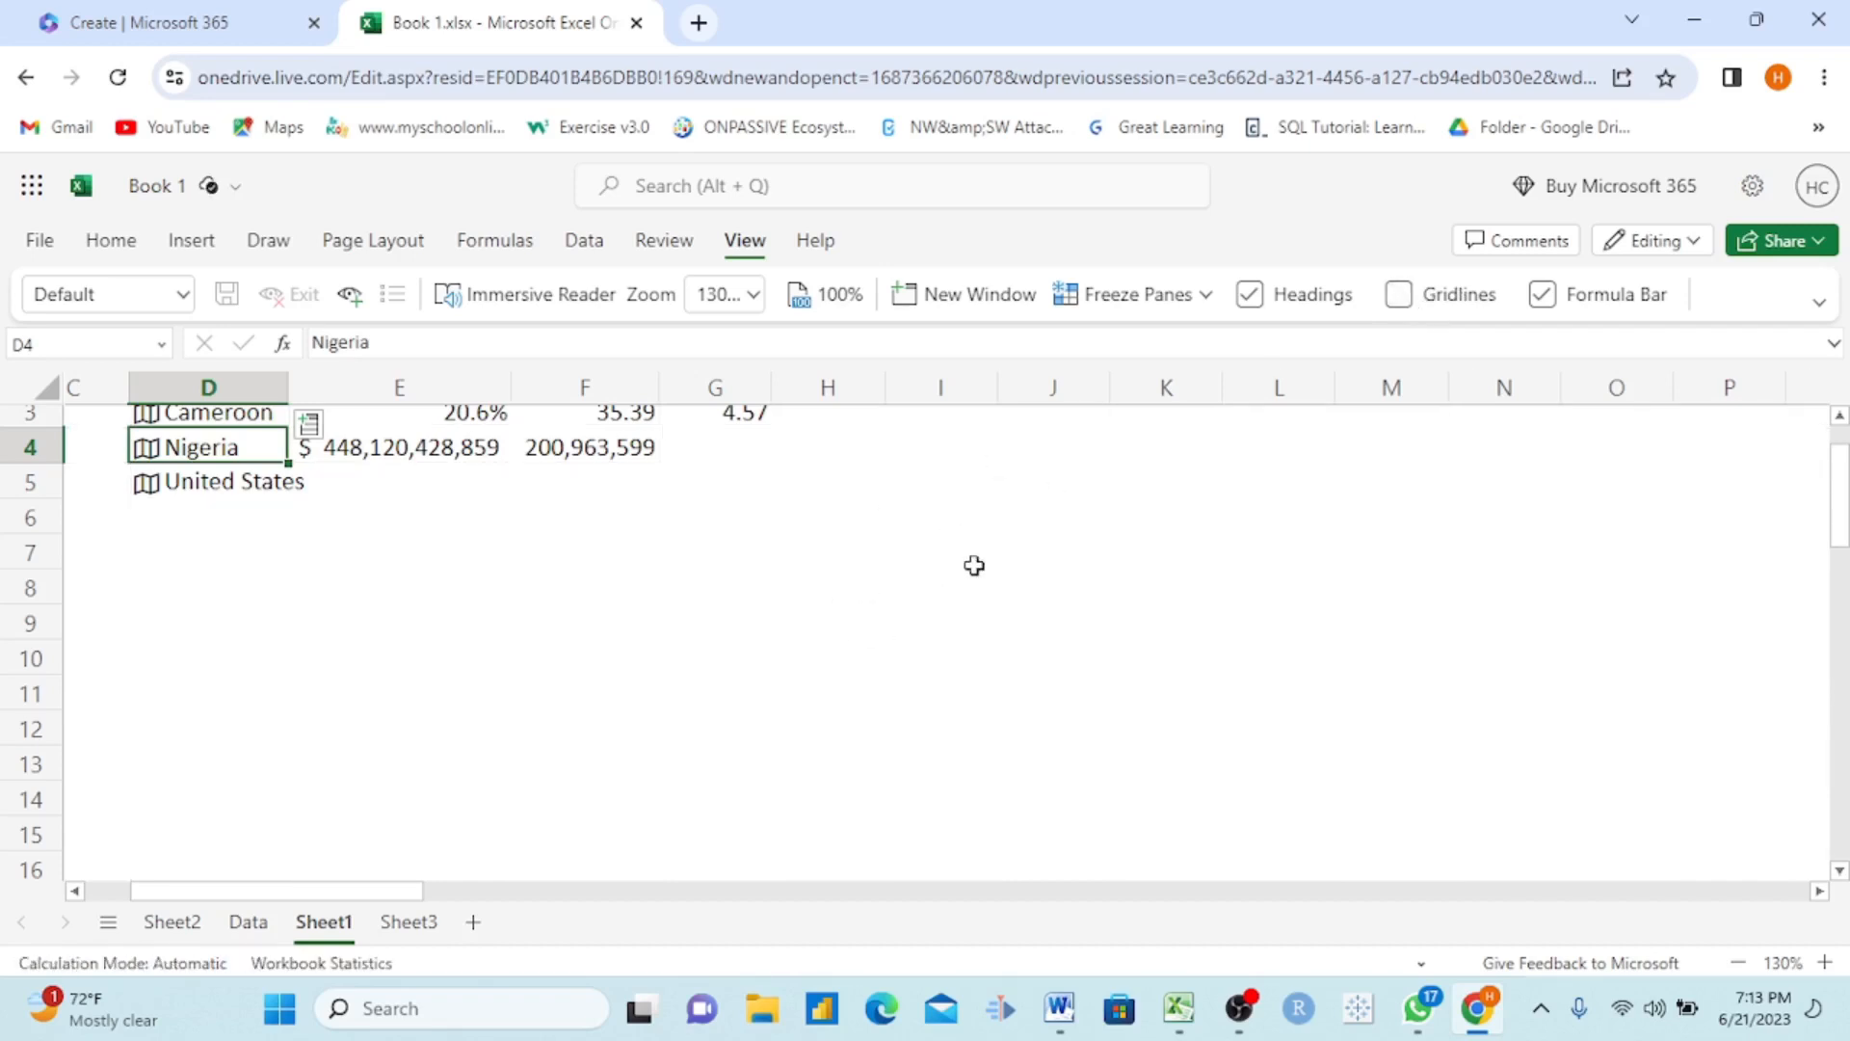
pyautogui.click(1415, 301)
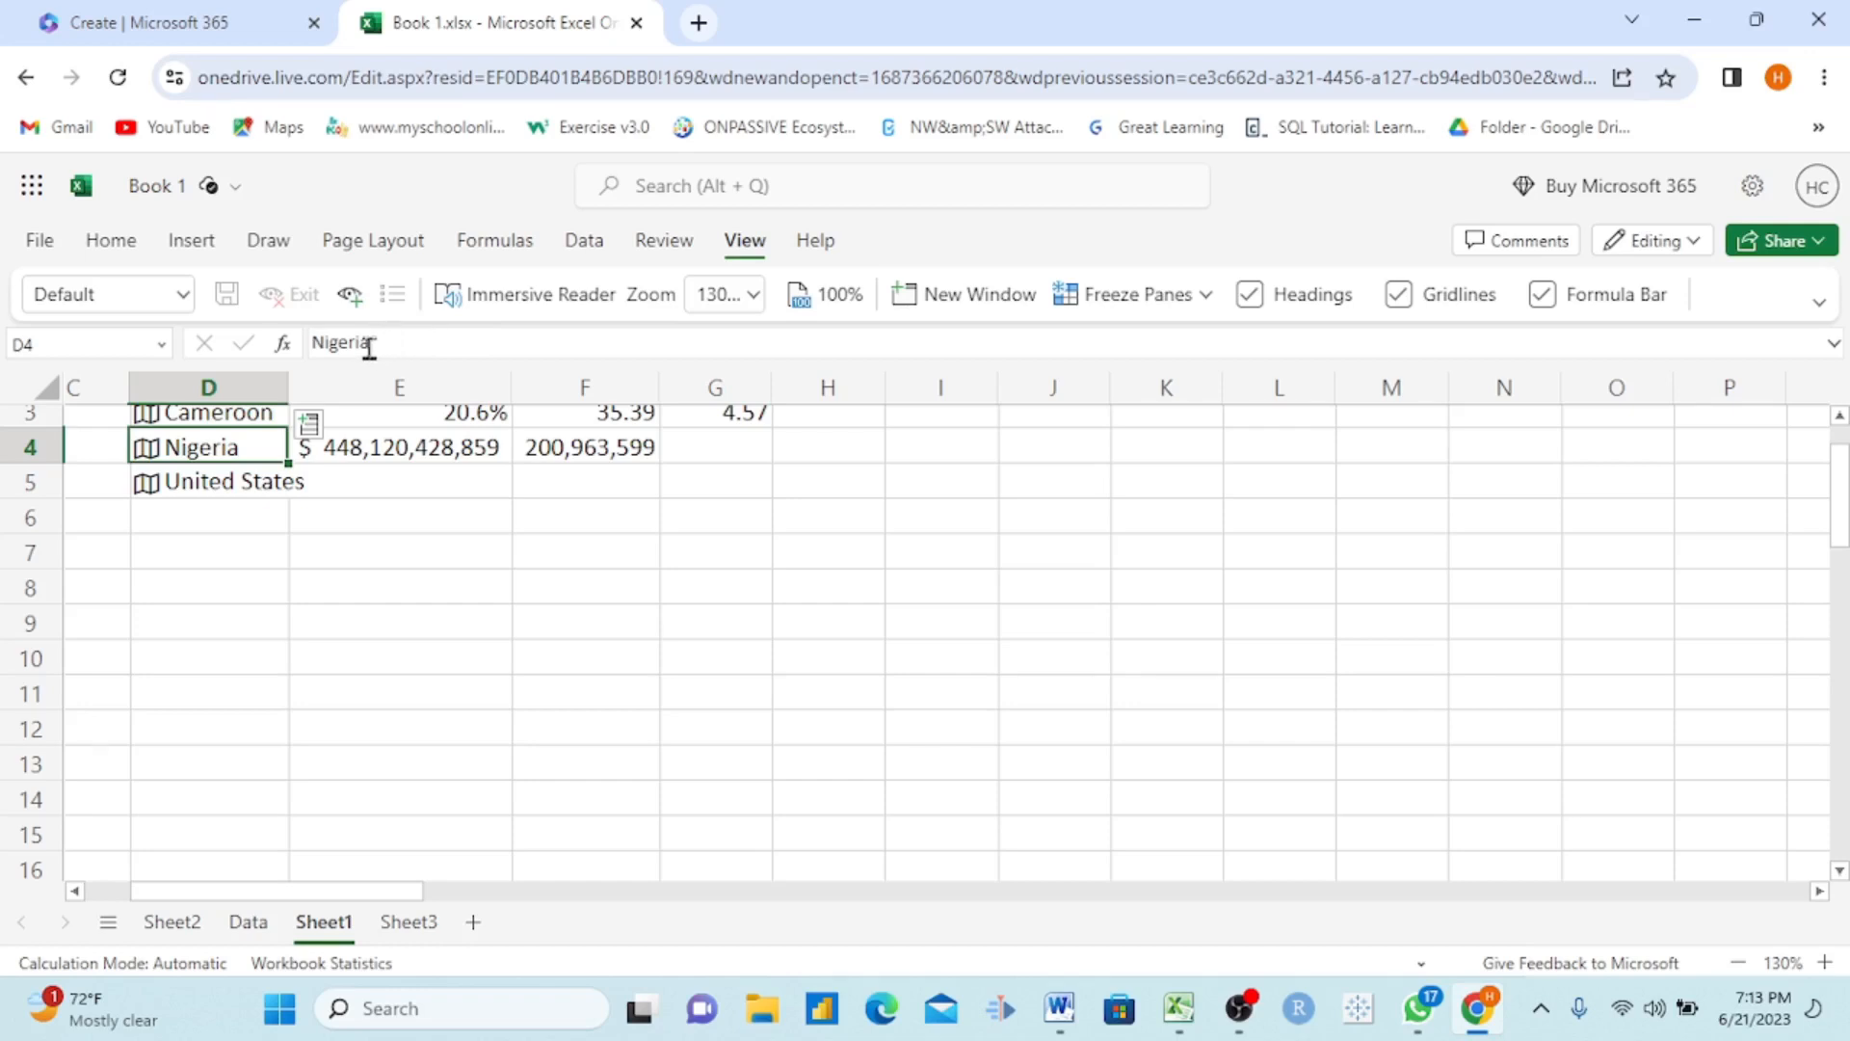
pyautogui.click(1552, 304)
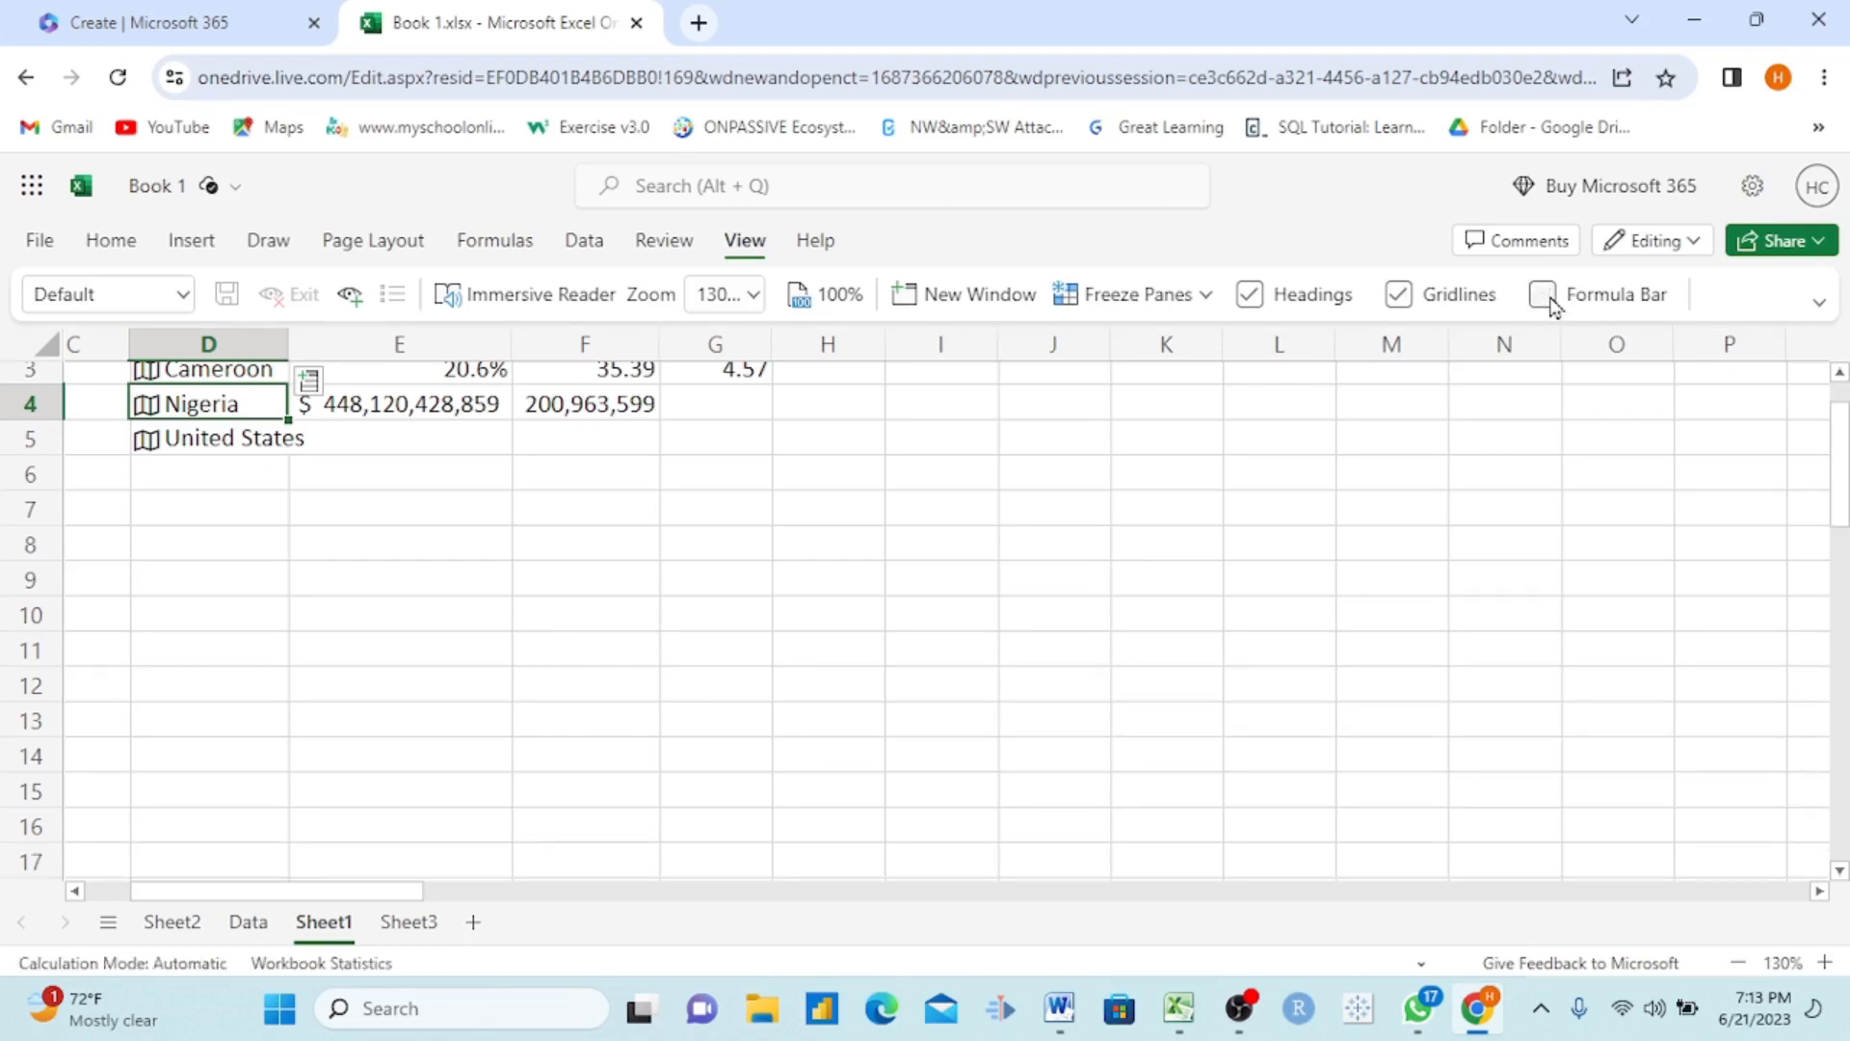
pyautogui.click(1550, 298)
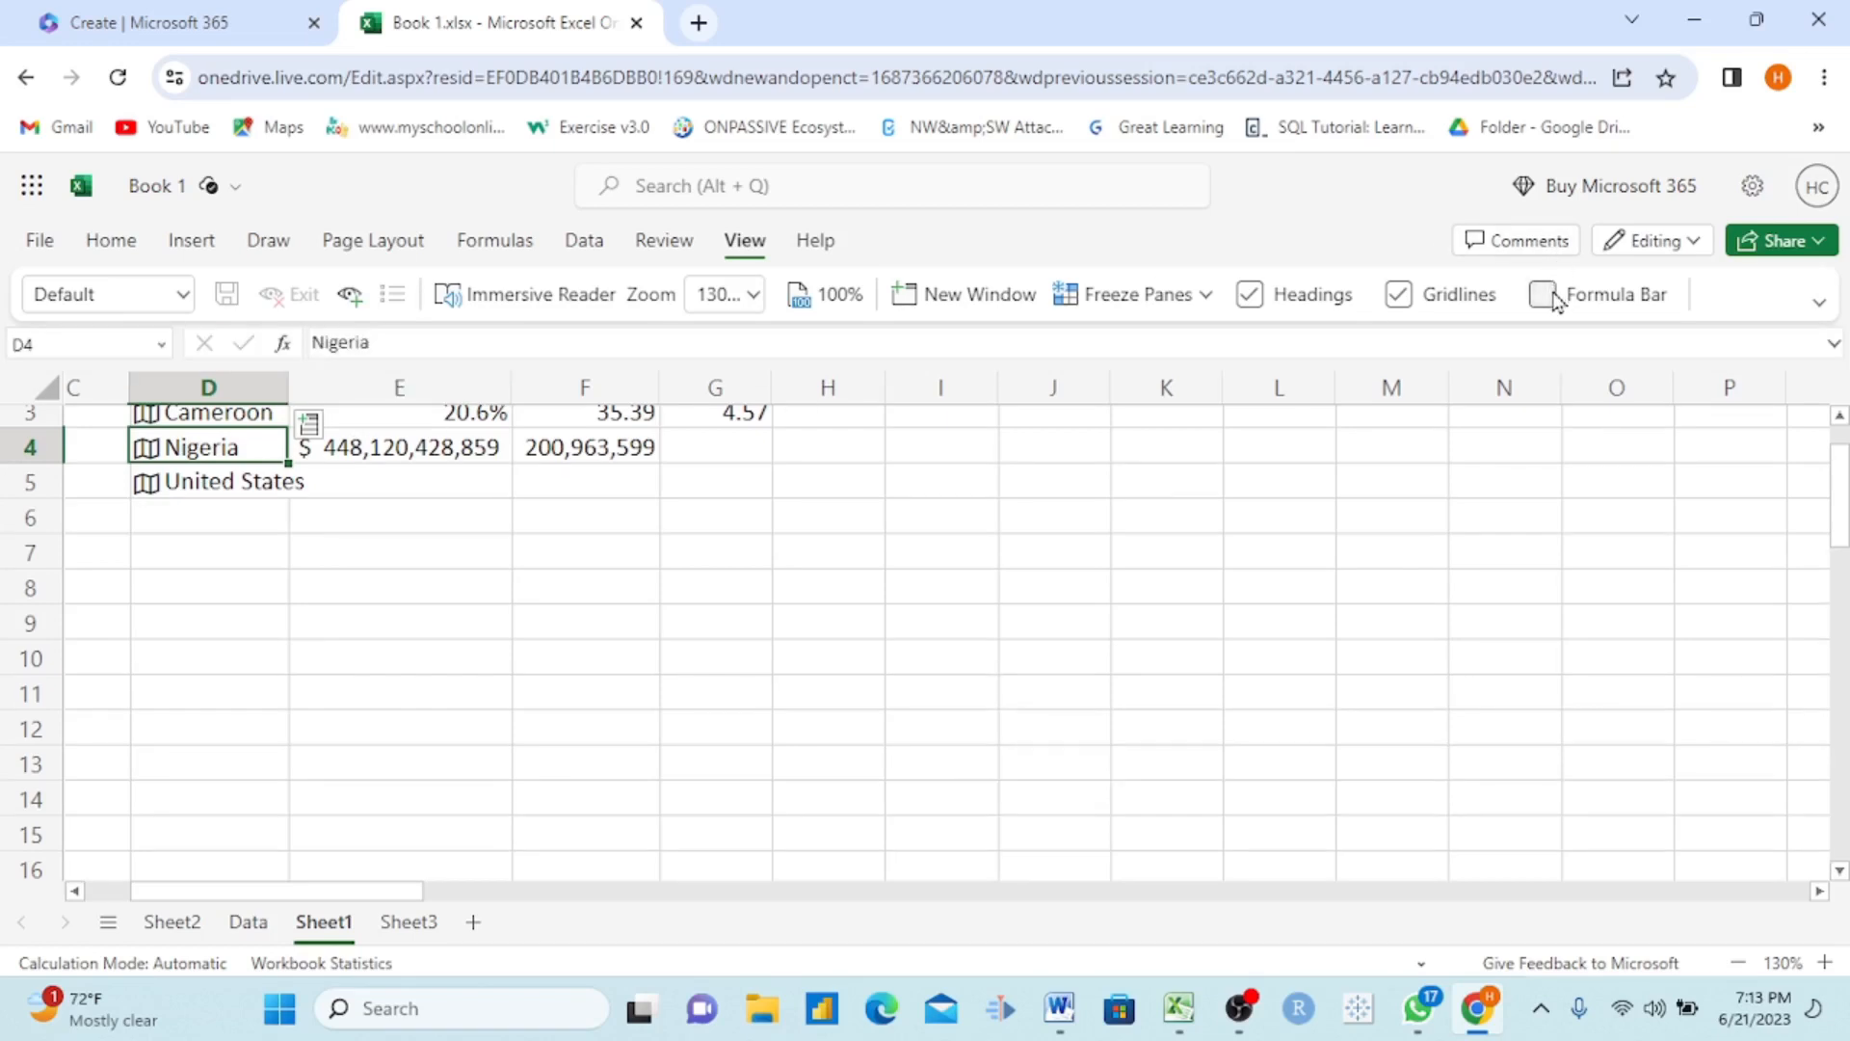
# Step: Look at Sheet3 and the Data sheet, and delete the empty row 1 on Sheet2
pyautogui.click(420, 945)
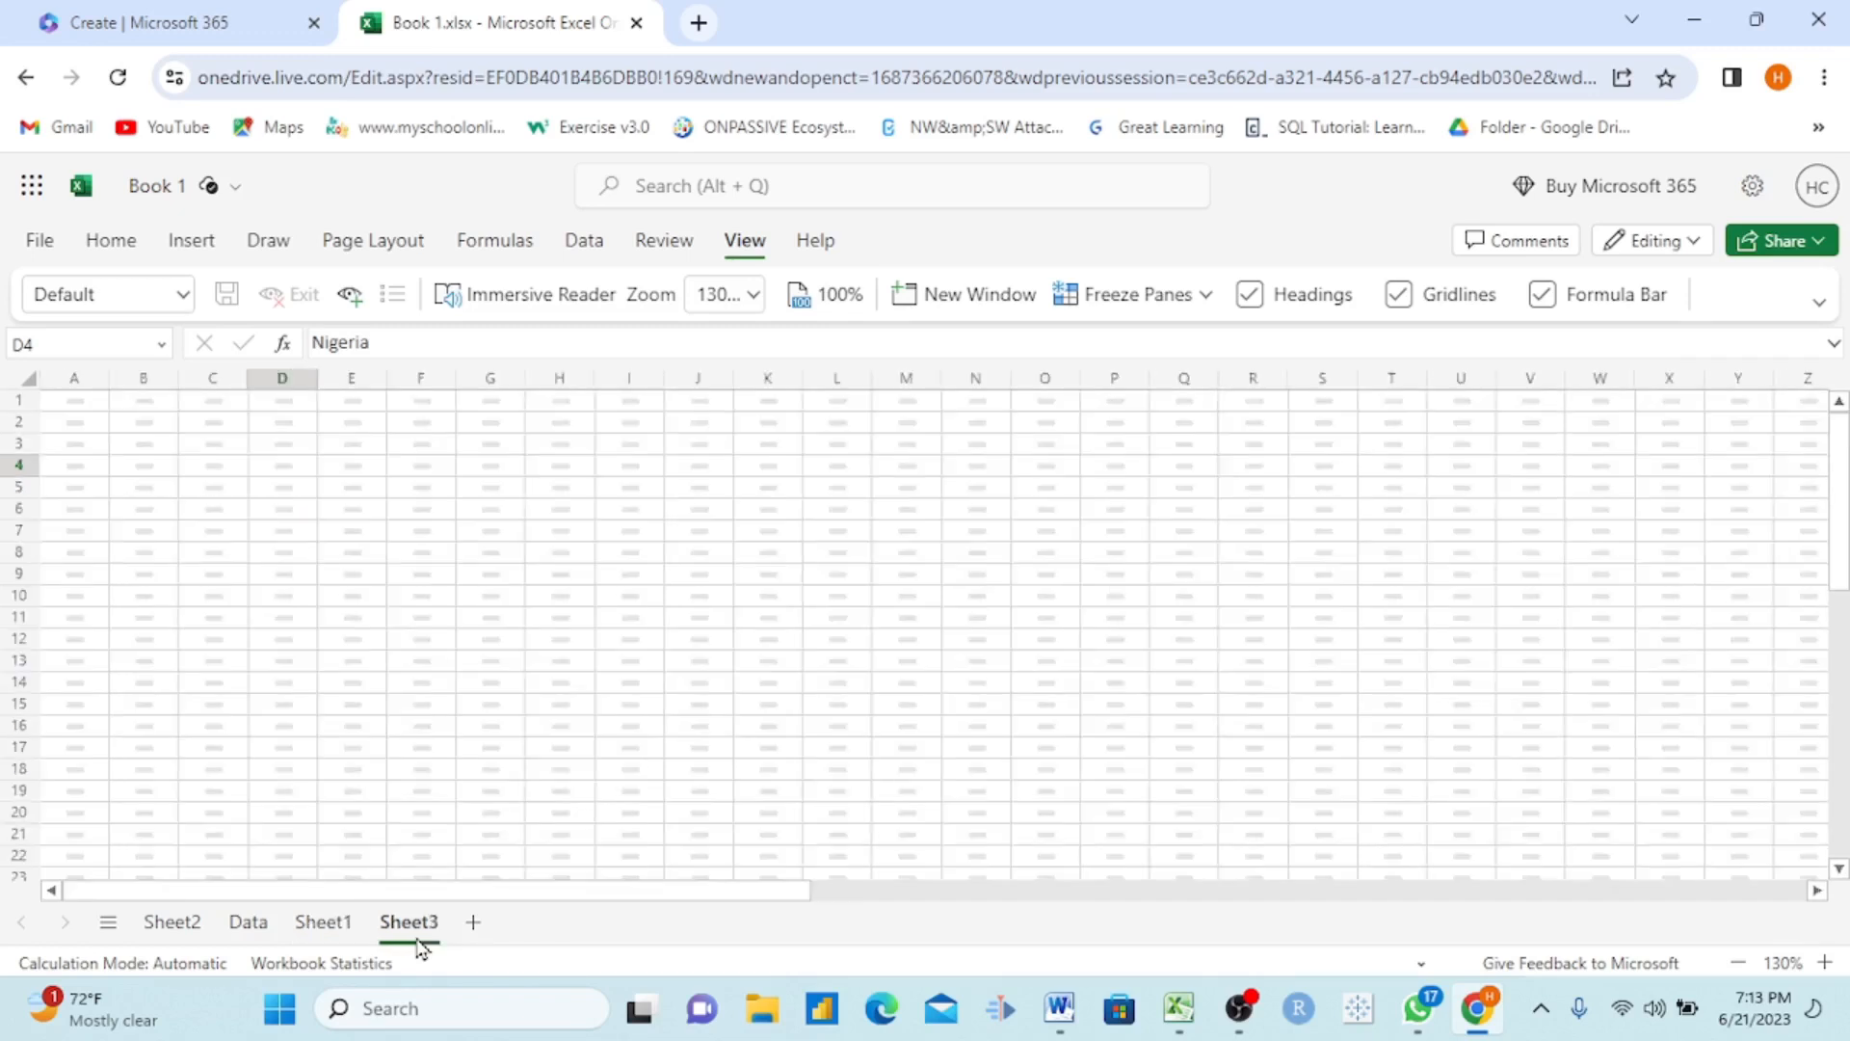
pyautogui.click(241, 928)
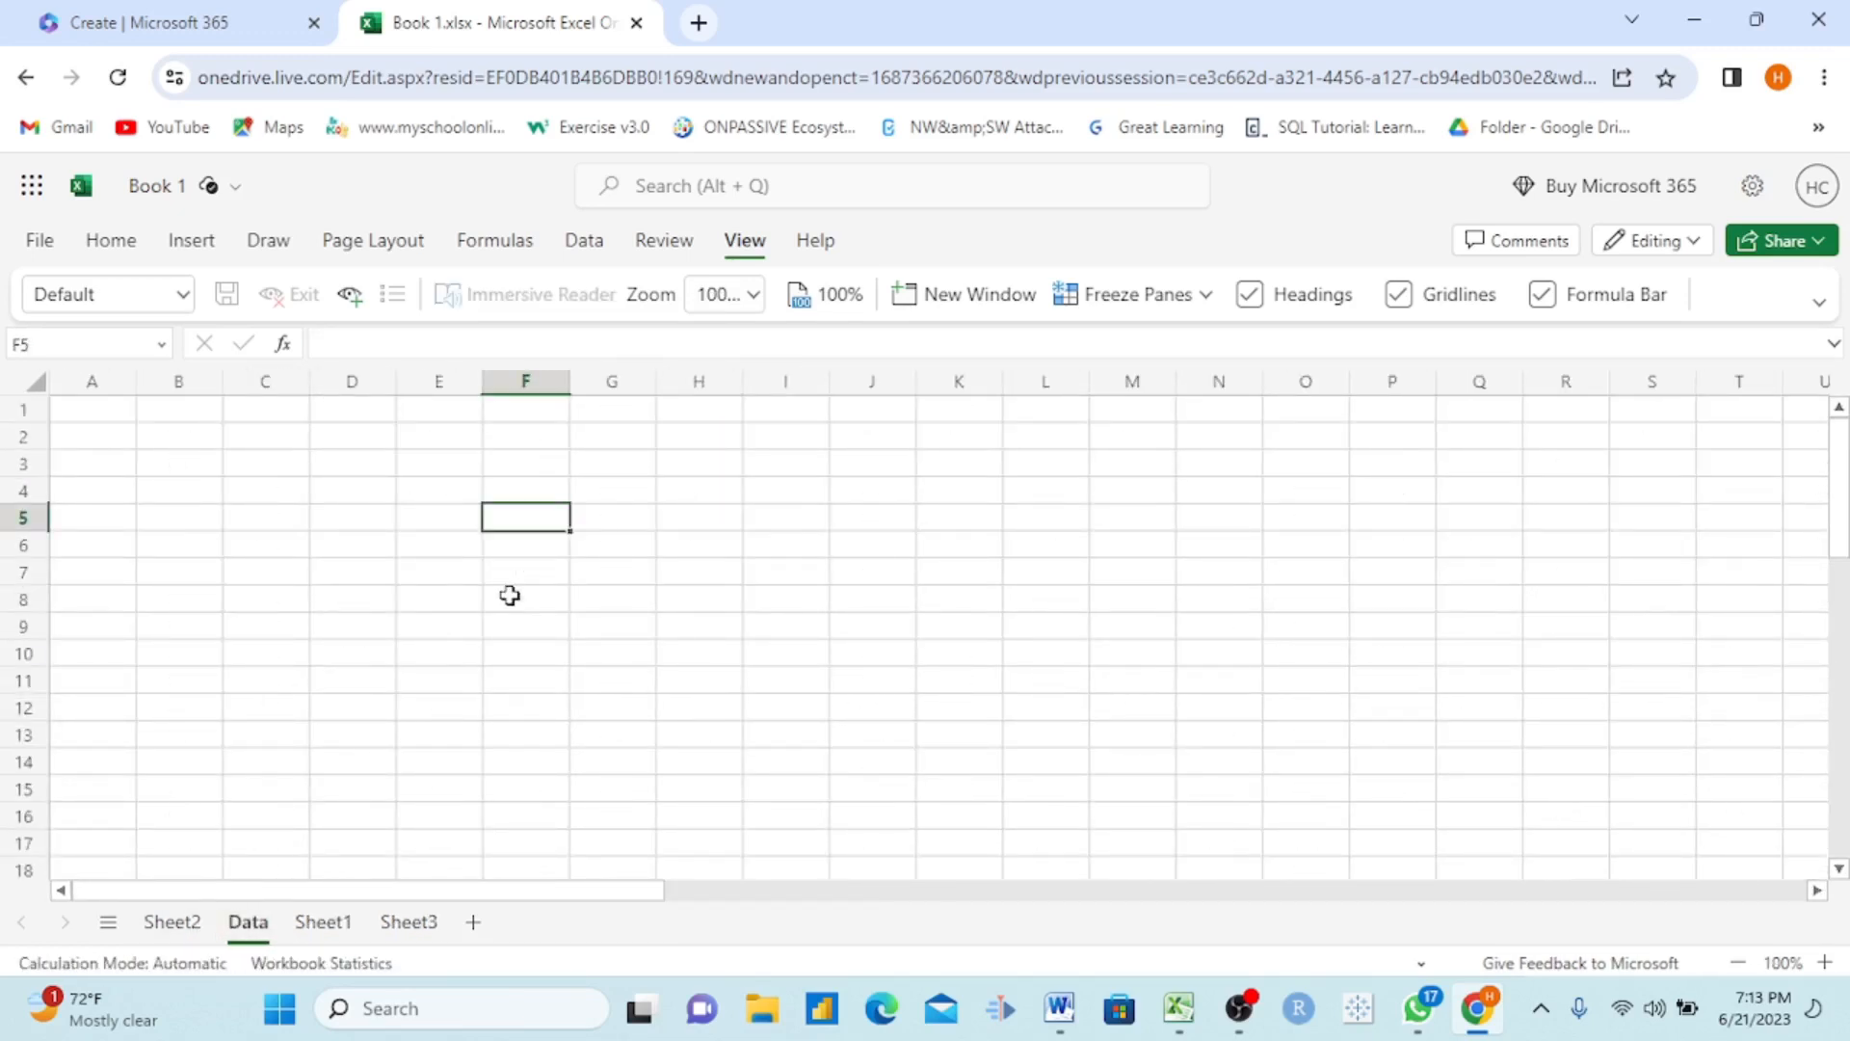
pyautogui.click(173, 922)
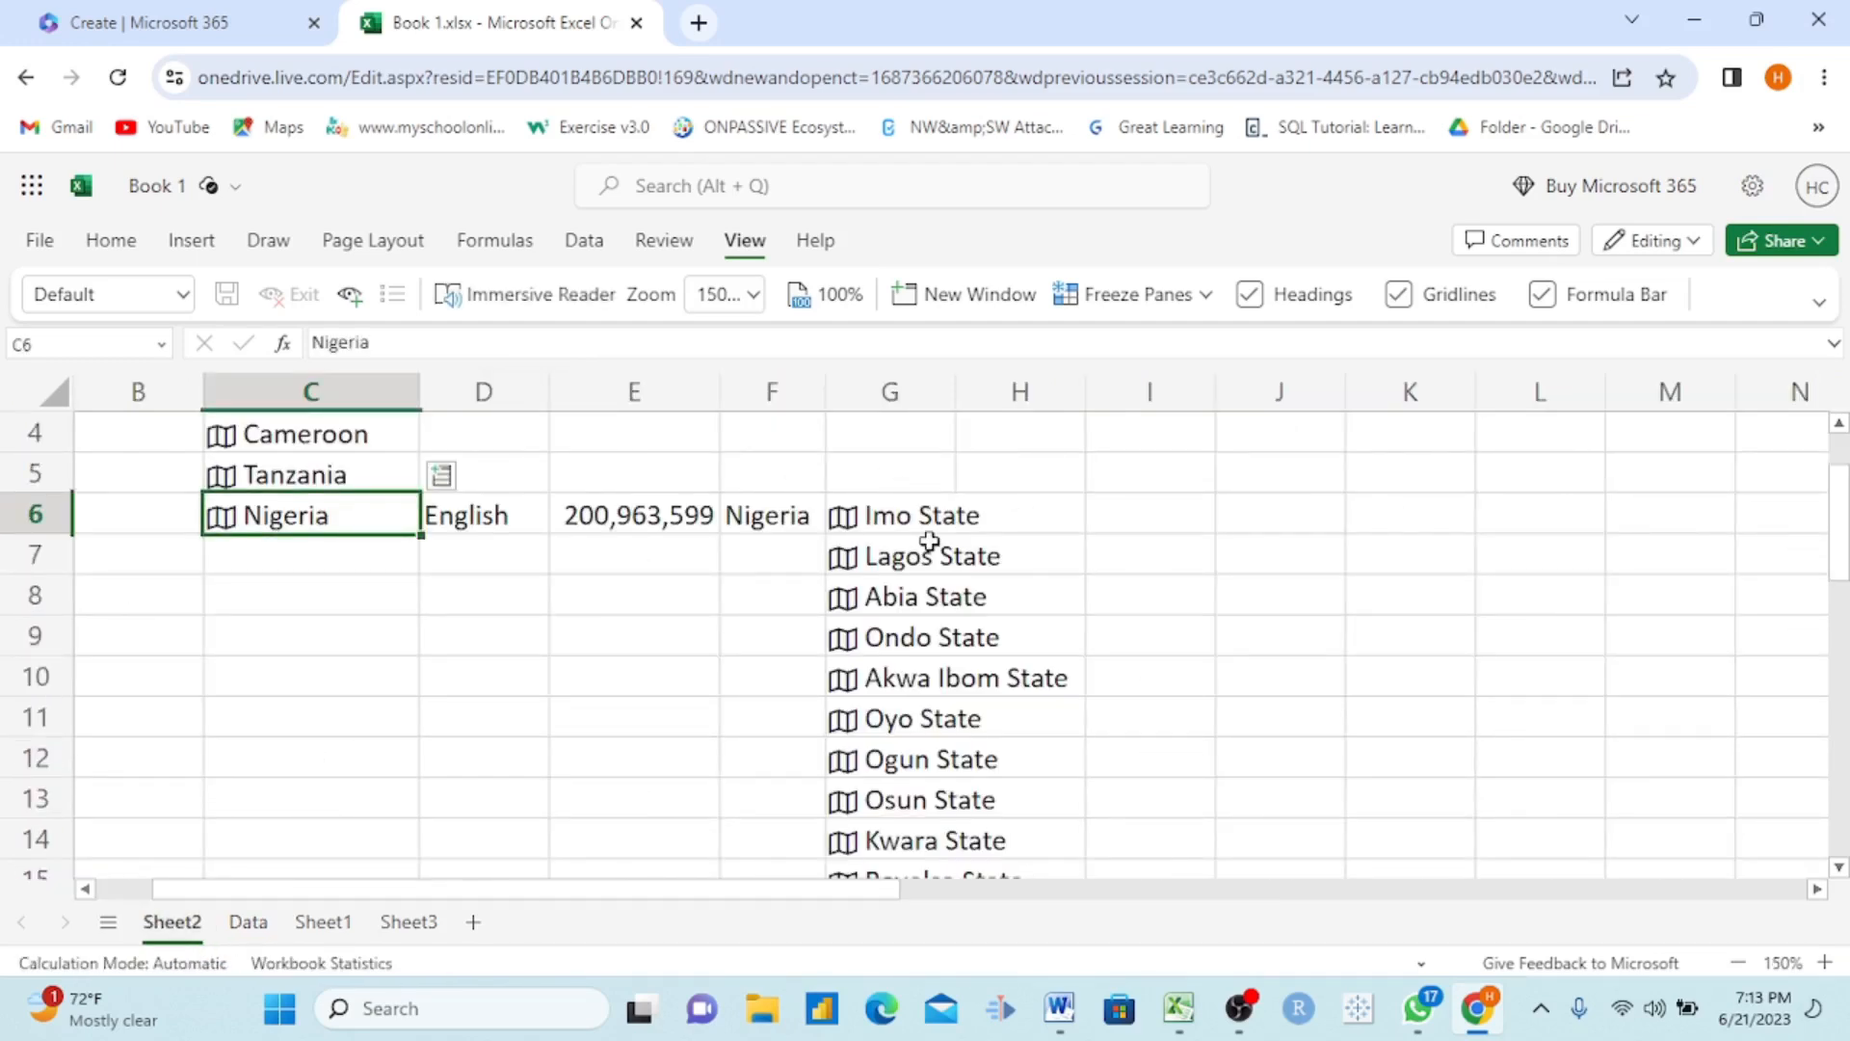
pyautogui.scroll(1, 1021, 485)
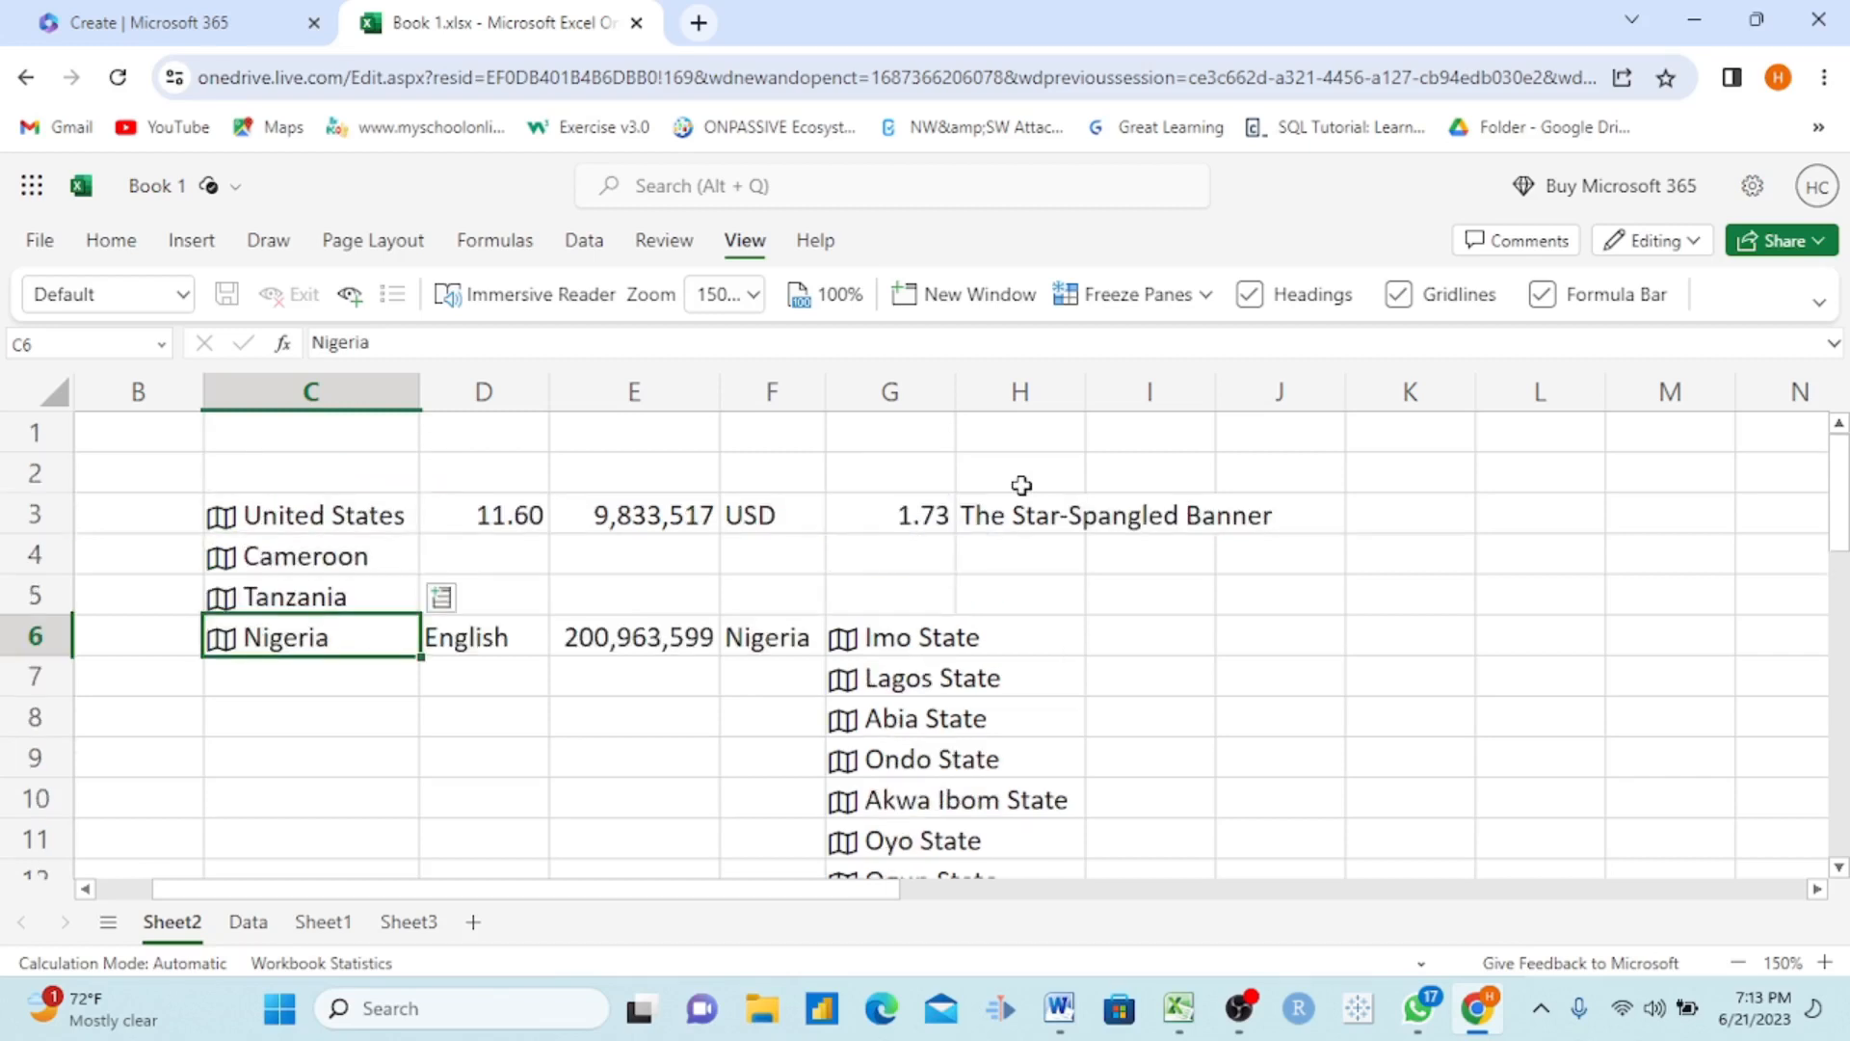
pyautogui.click(36, 433)
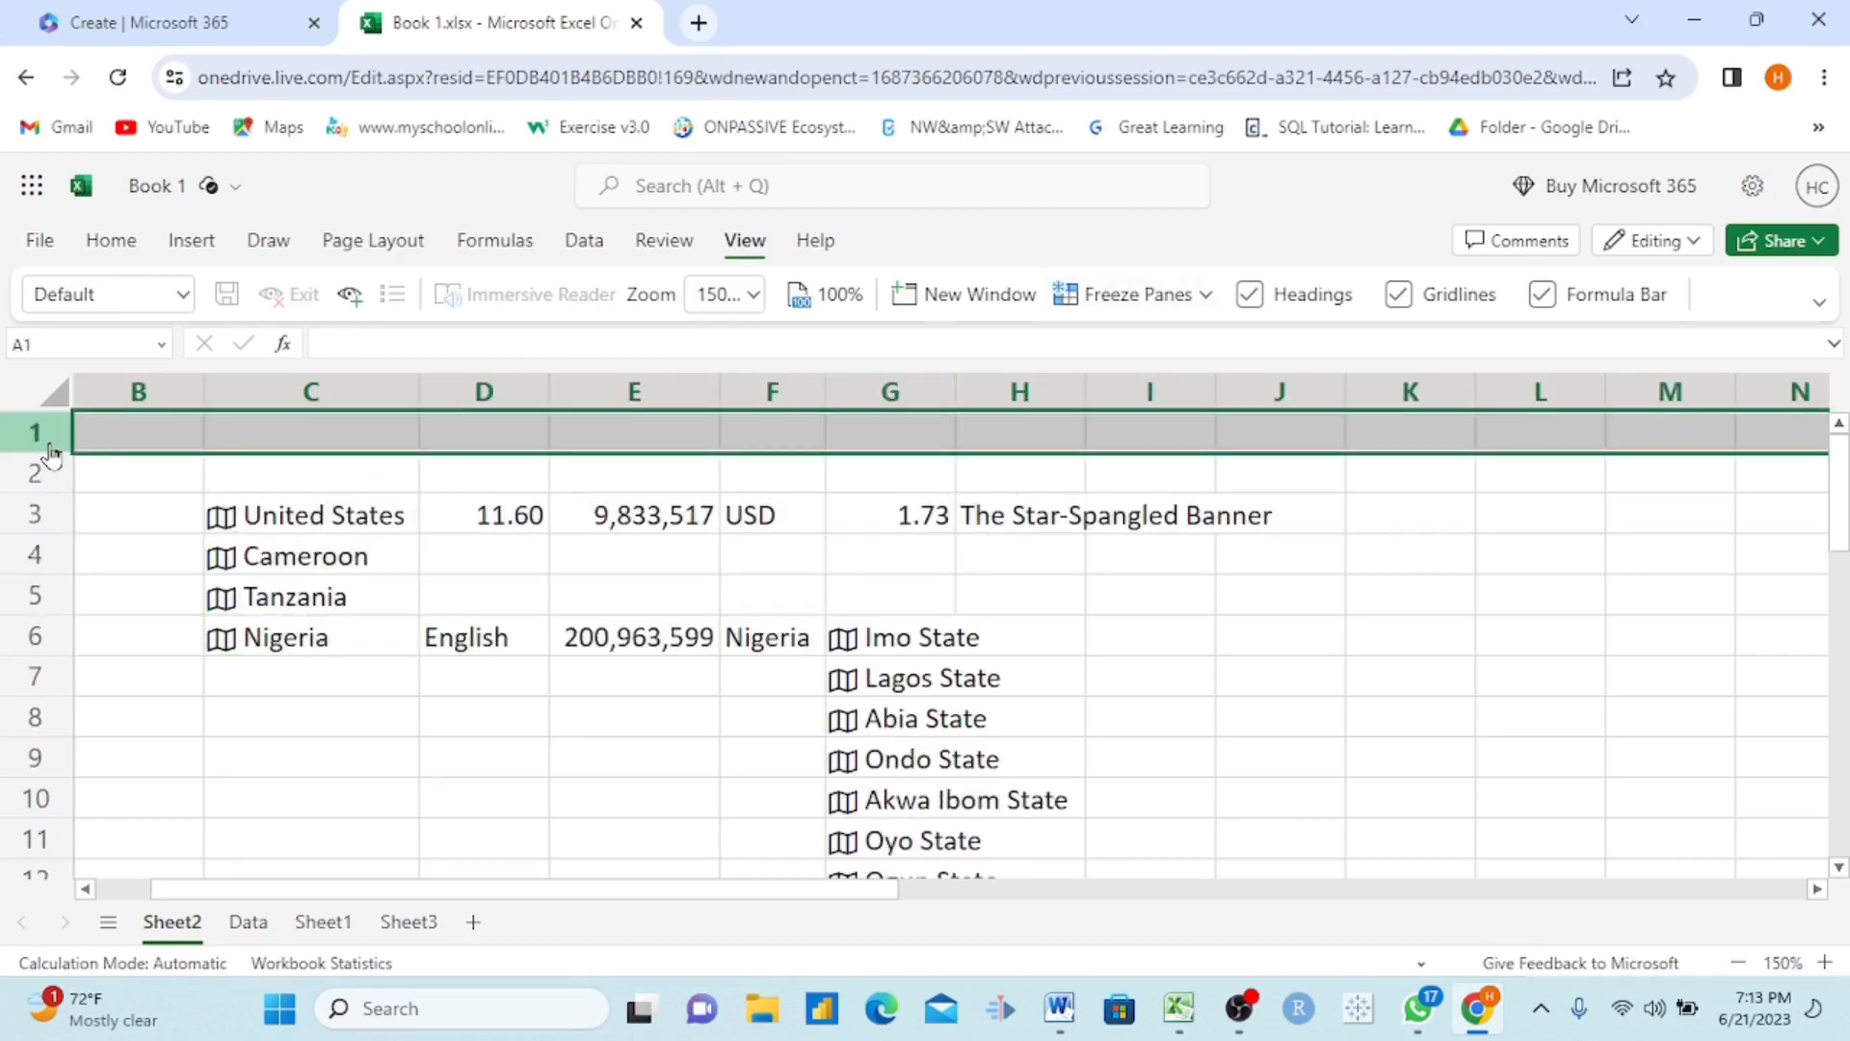
pyautogui.rightClick(50, 447)
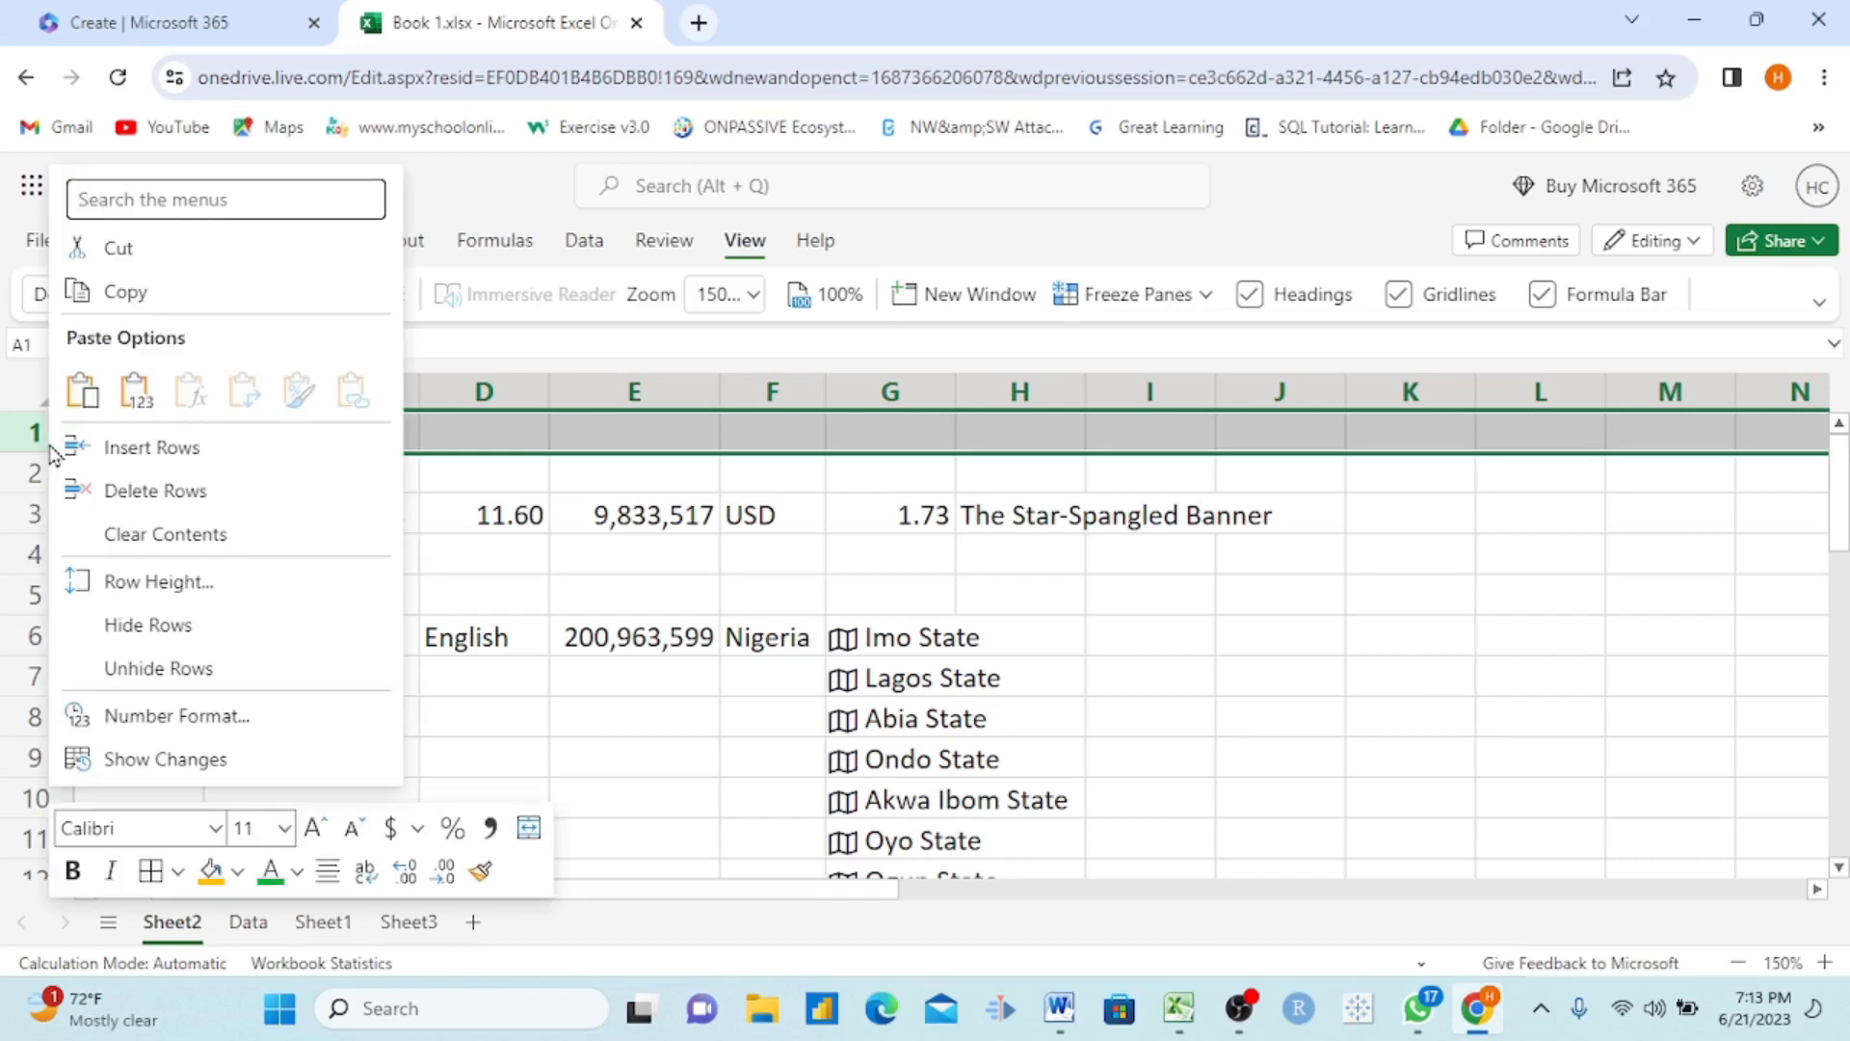
pyautogui.click(191, 497)
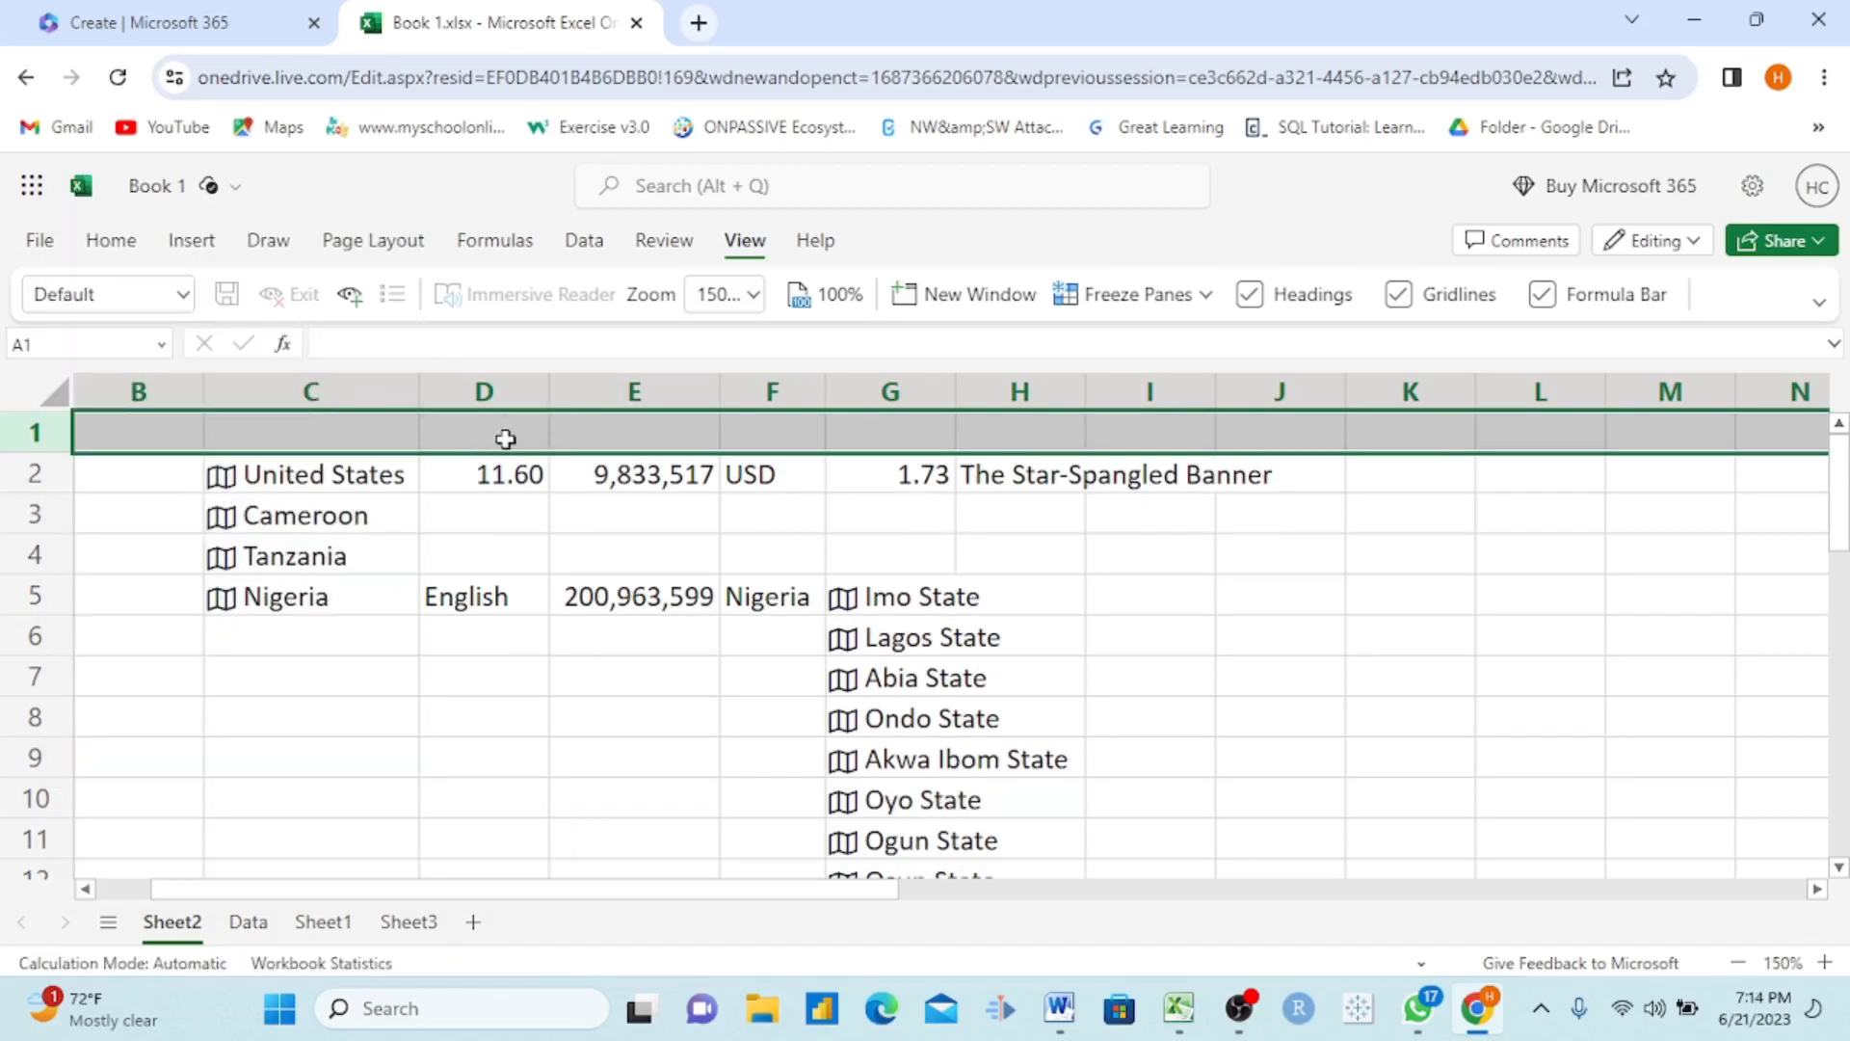
pyautogui.click(463, 512)
pyautogui.click(50, 440)
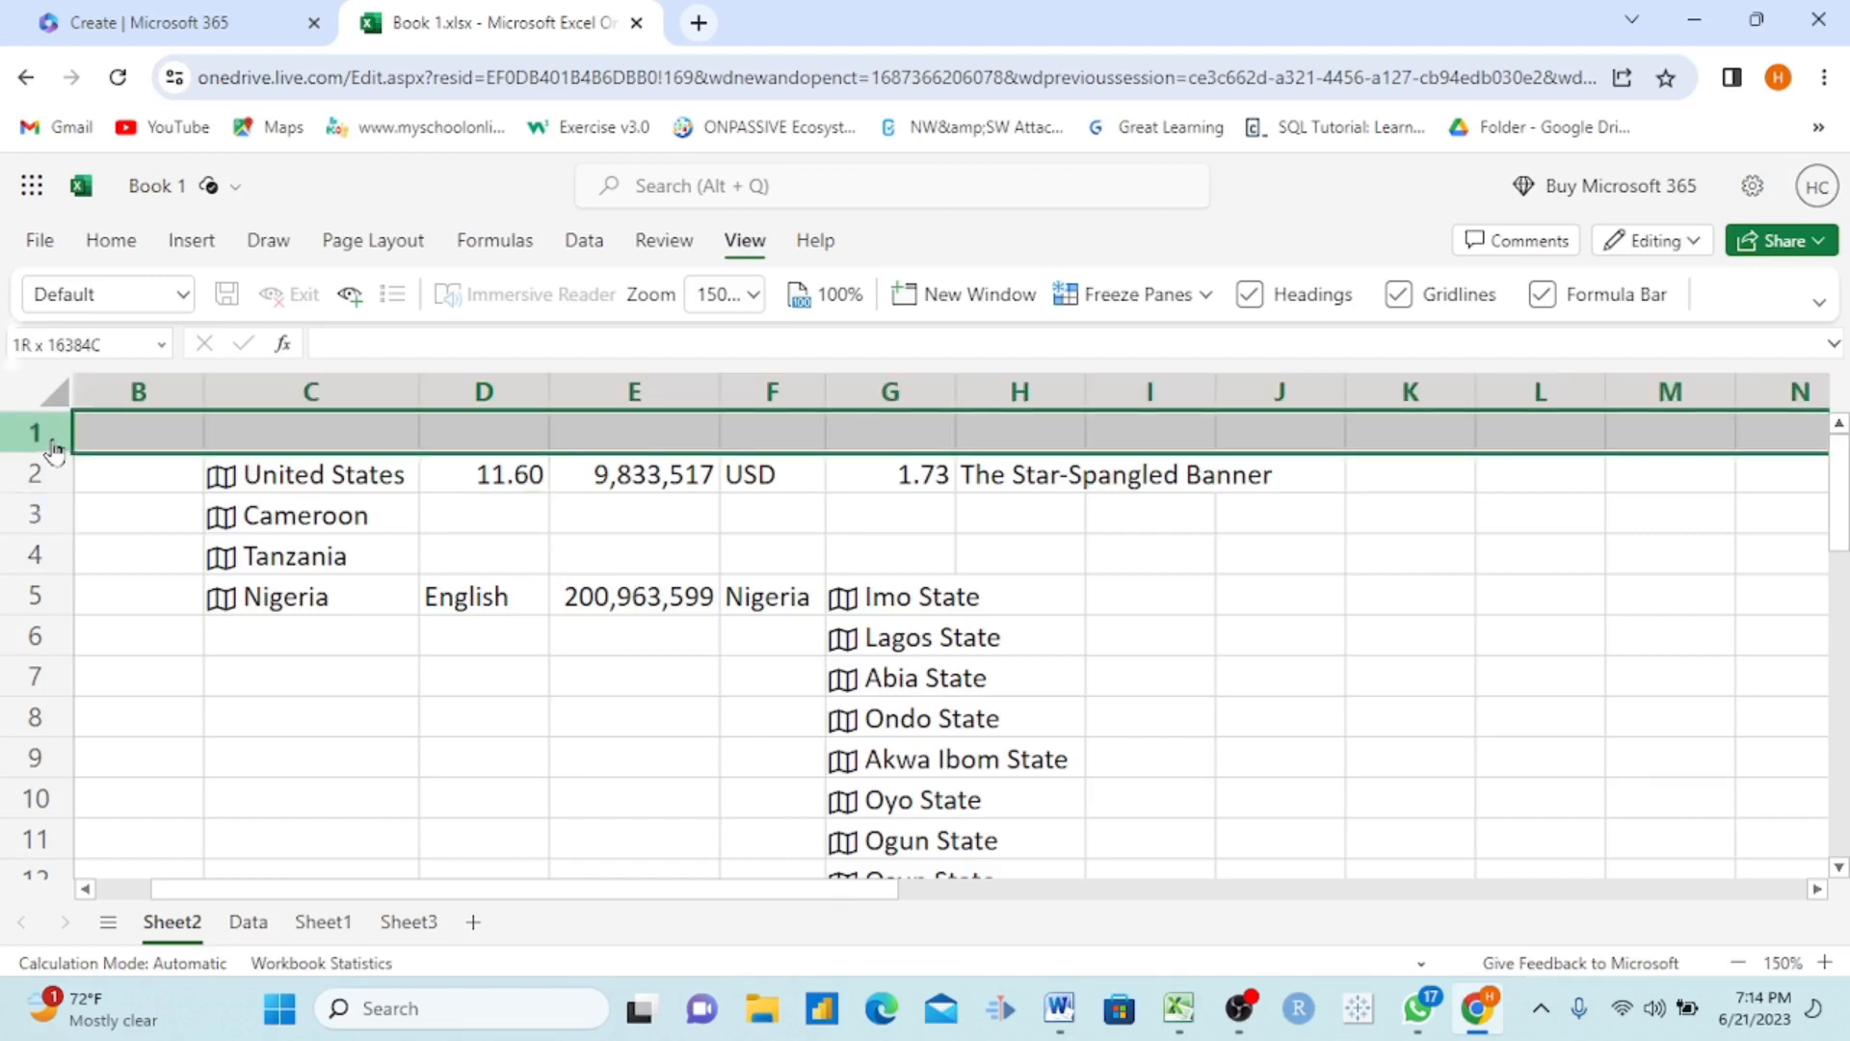
pyautogui.click(427, 502)
# Step: Delete the empty column B beside the country names on Sheet2
pyautogui.hscroll(-1, 163, 546)
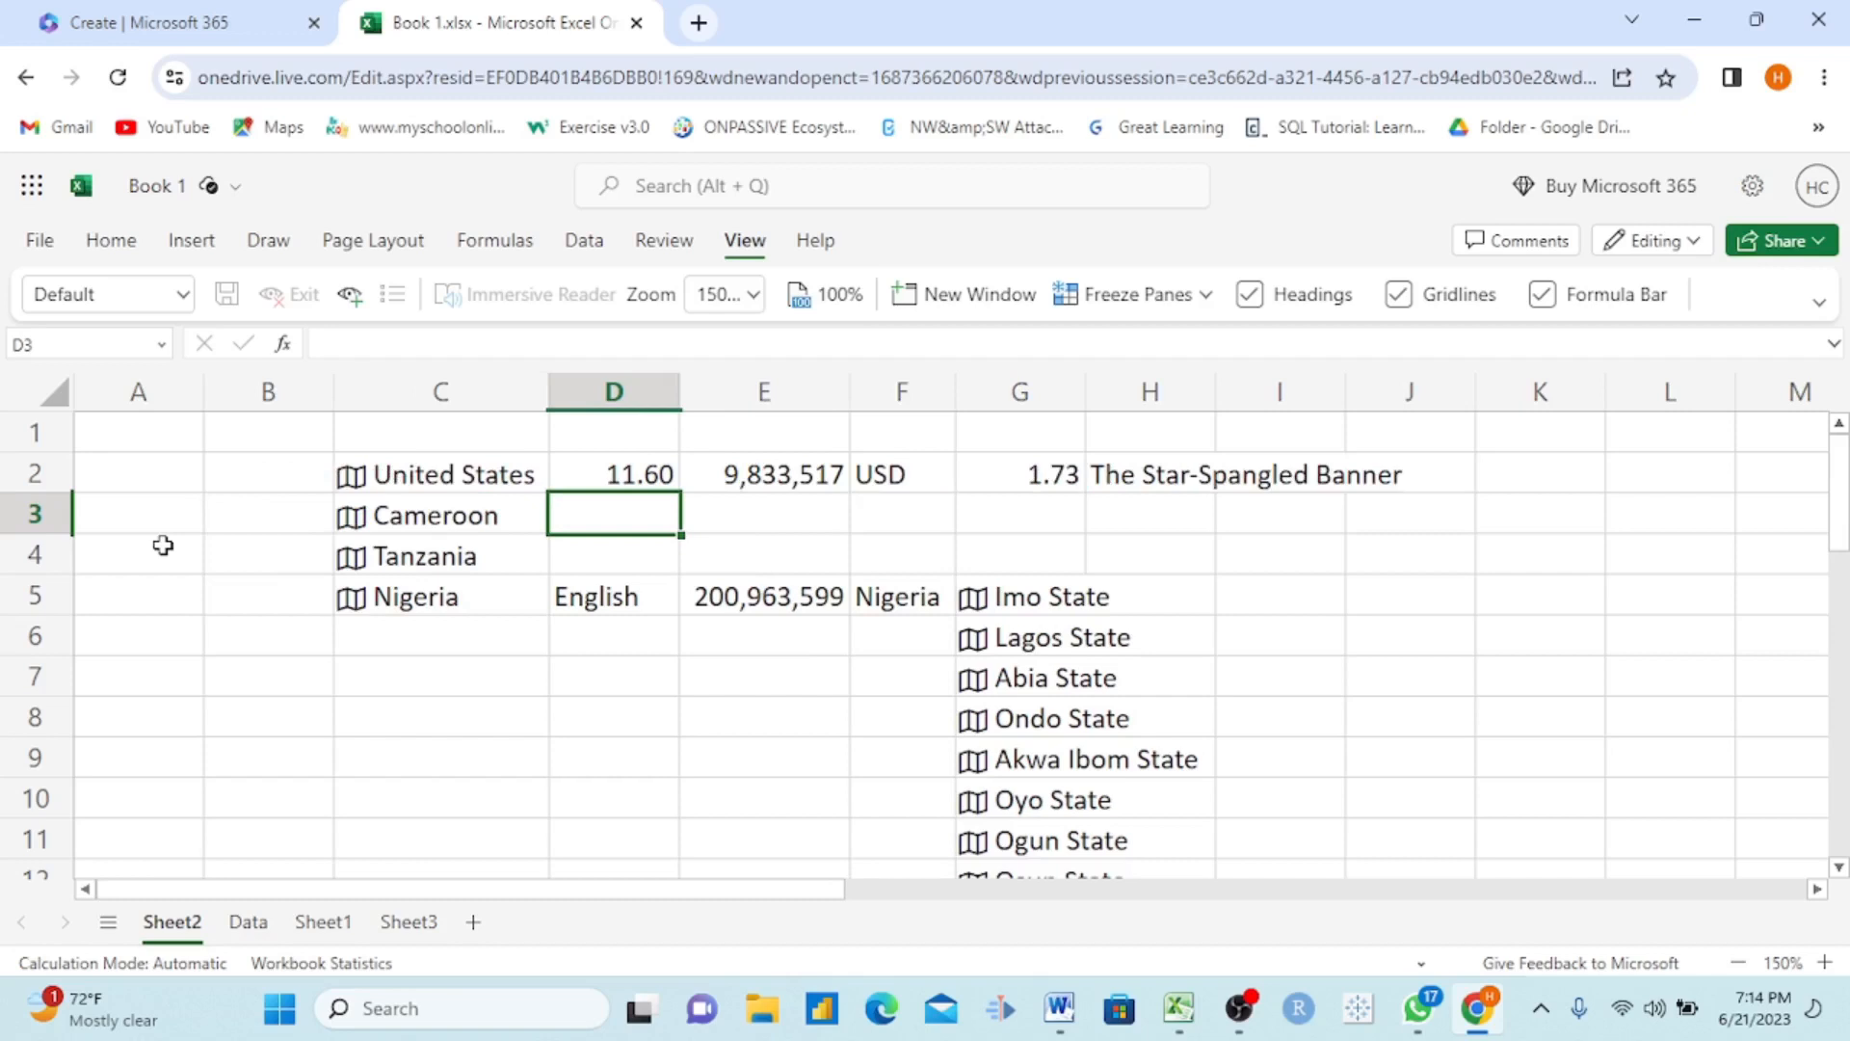
pyautogui.click(270, 390)
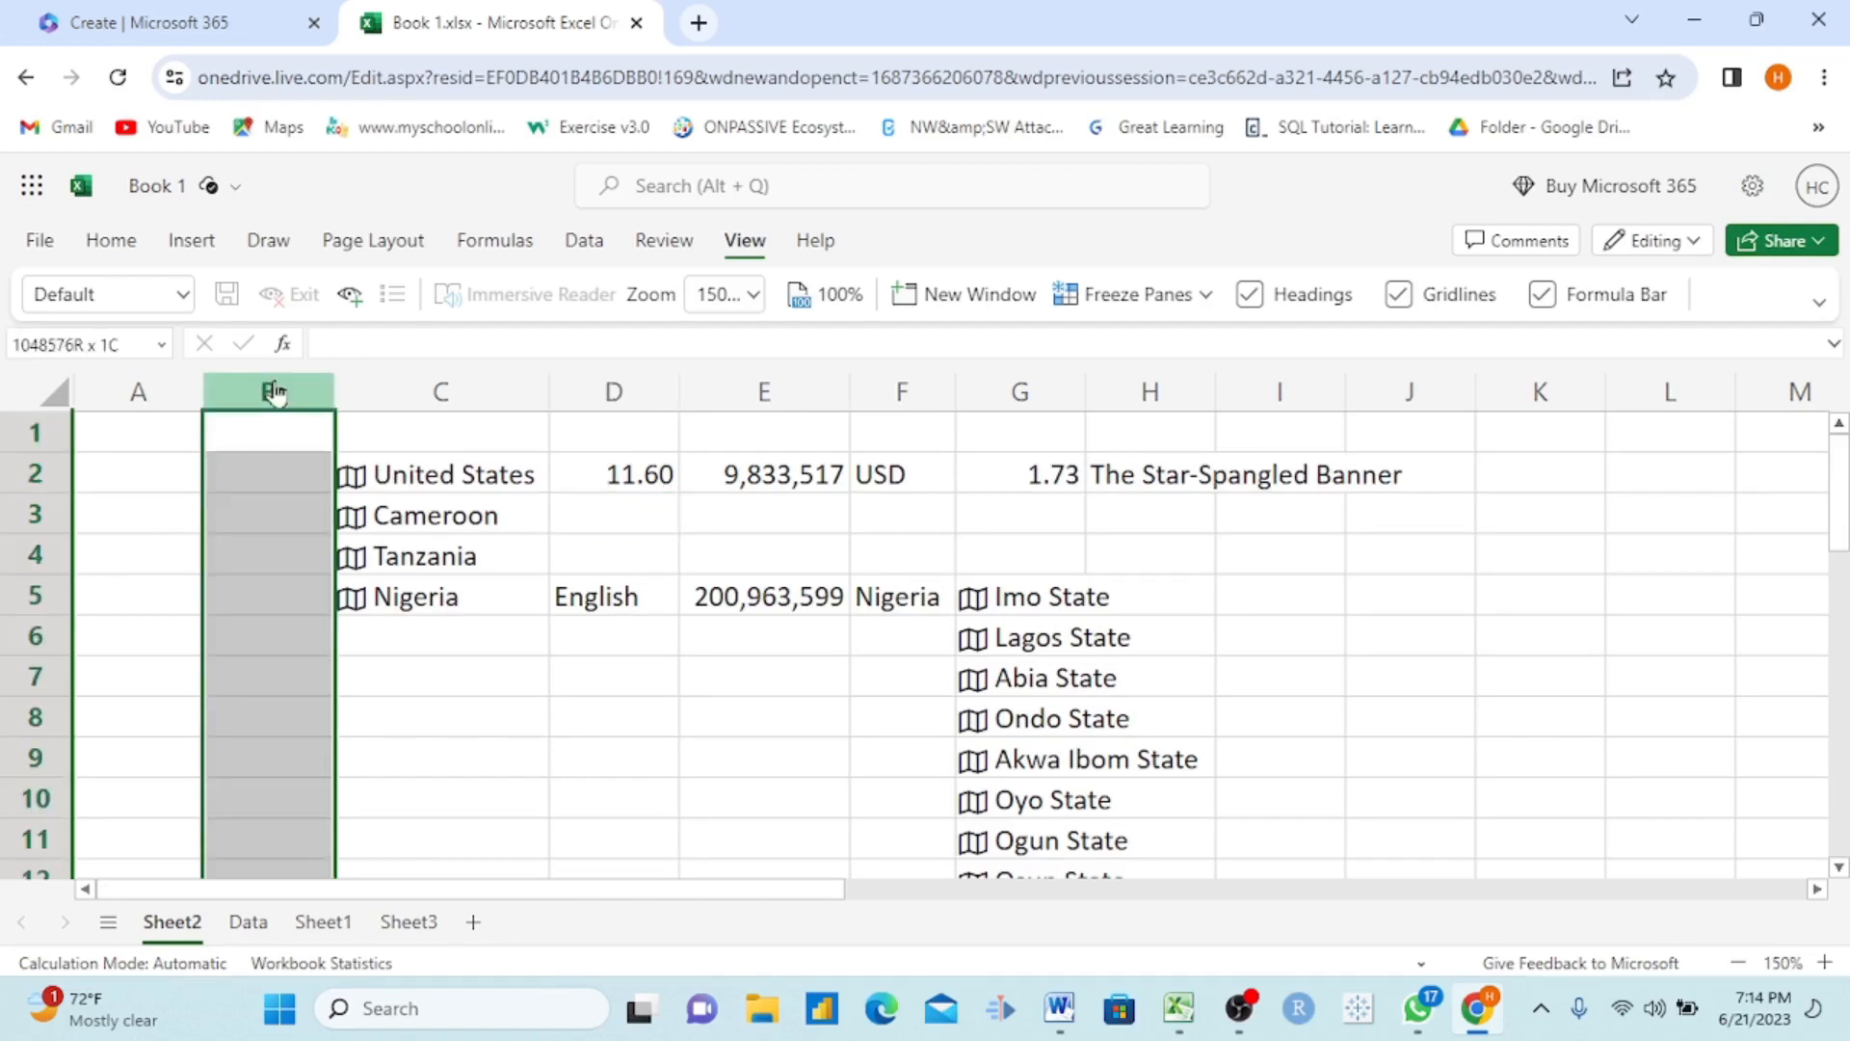
pyautogui.rightClick(277, 391)
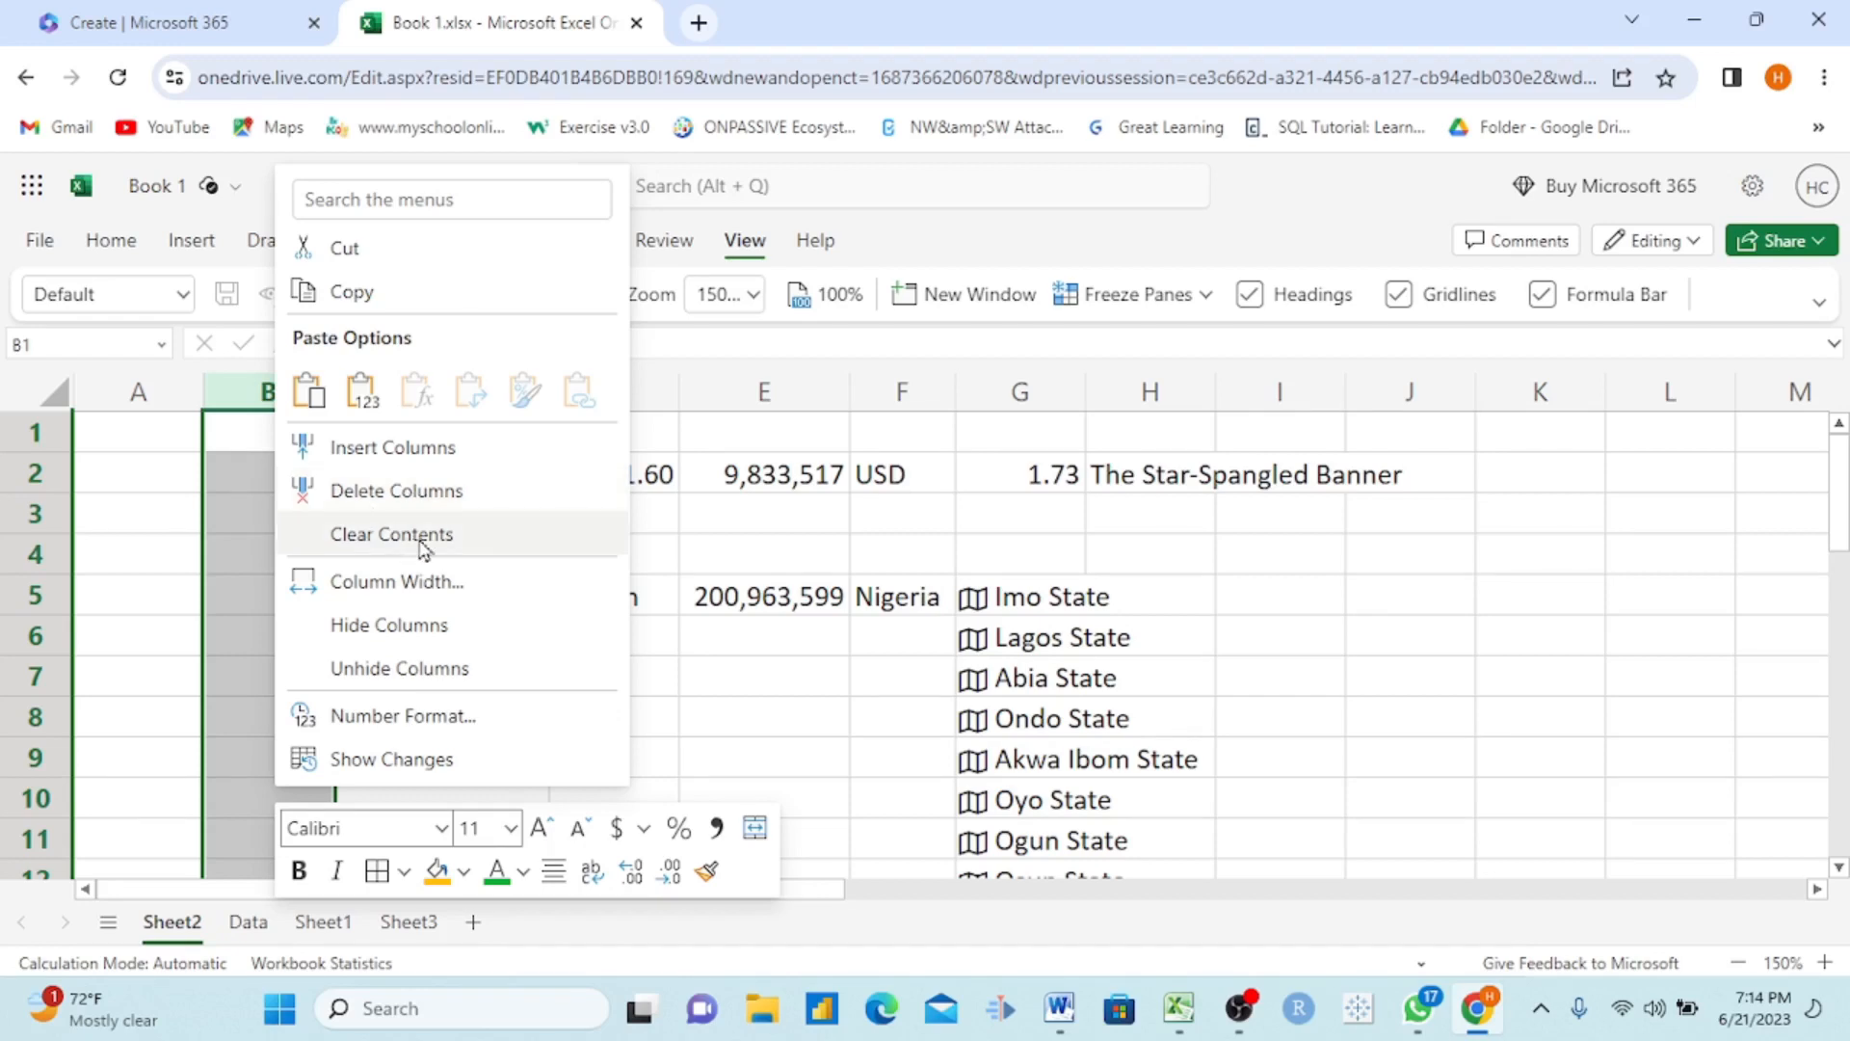
pyautogui.click(407, 491)
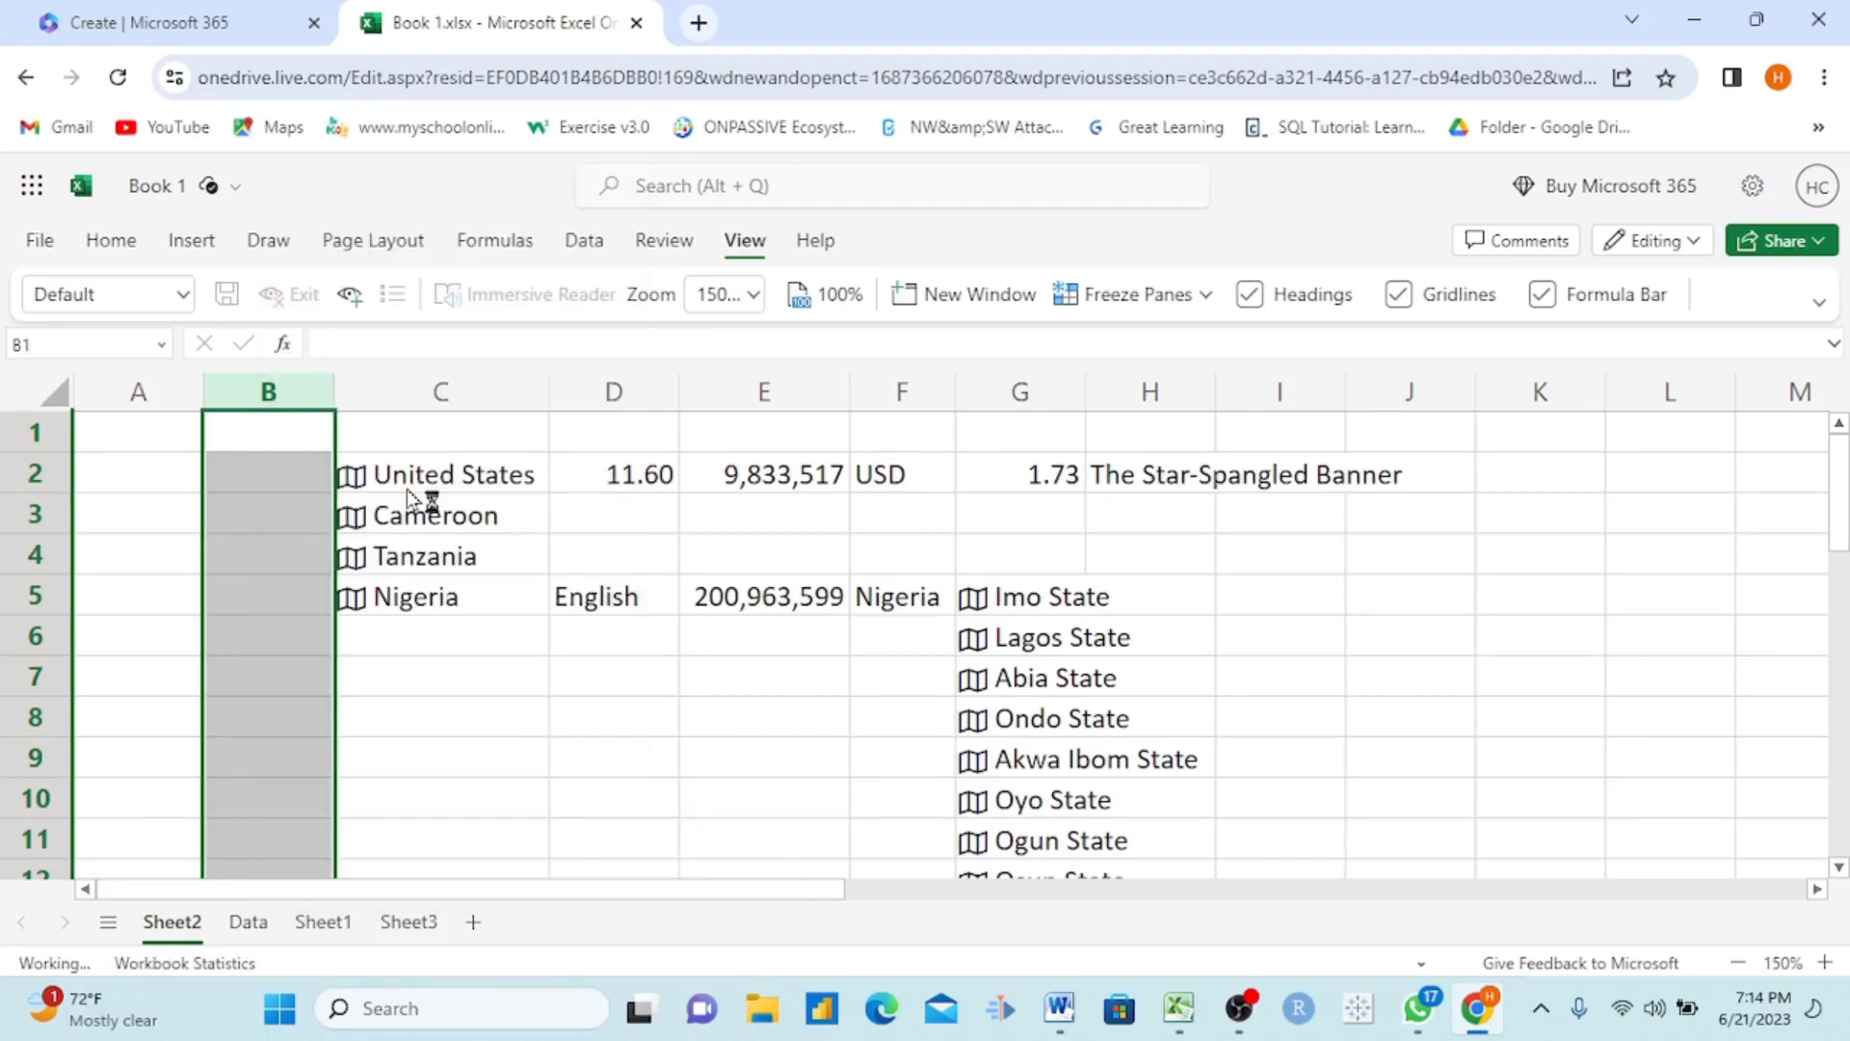
pyautogui.click(699, 750)
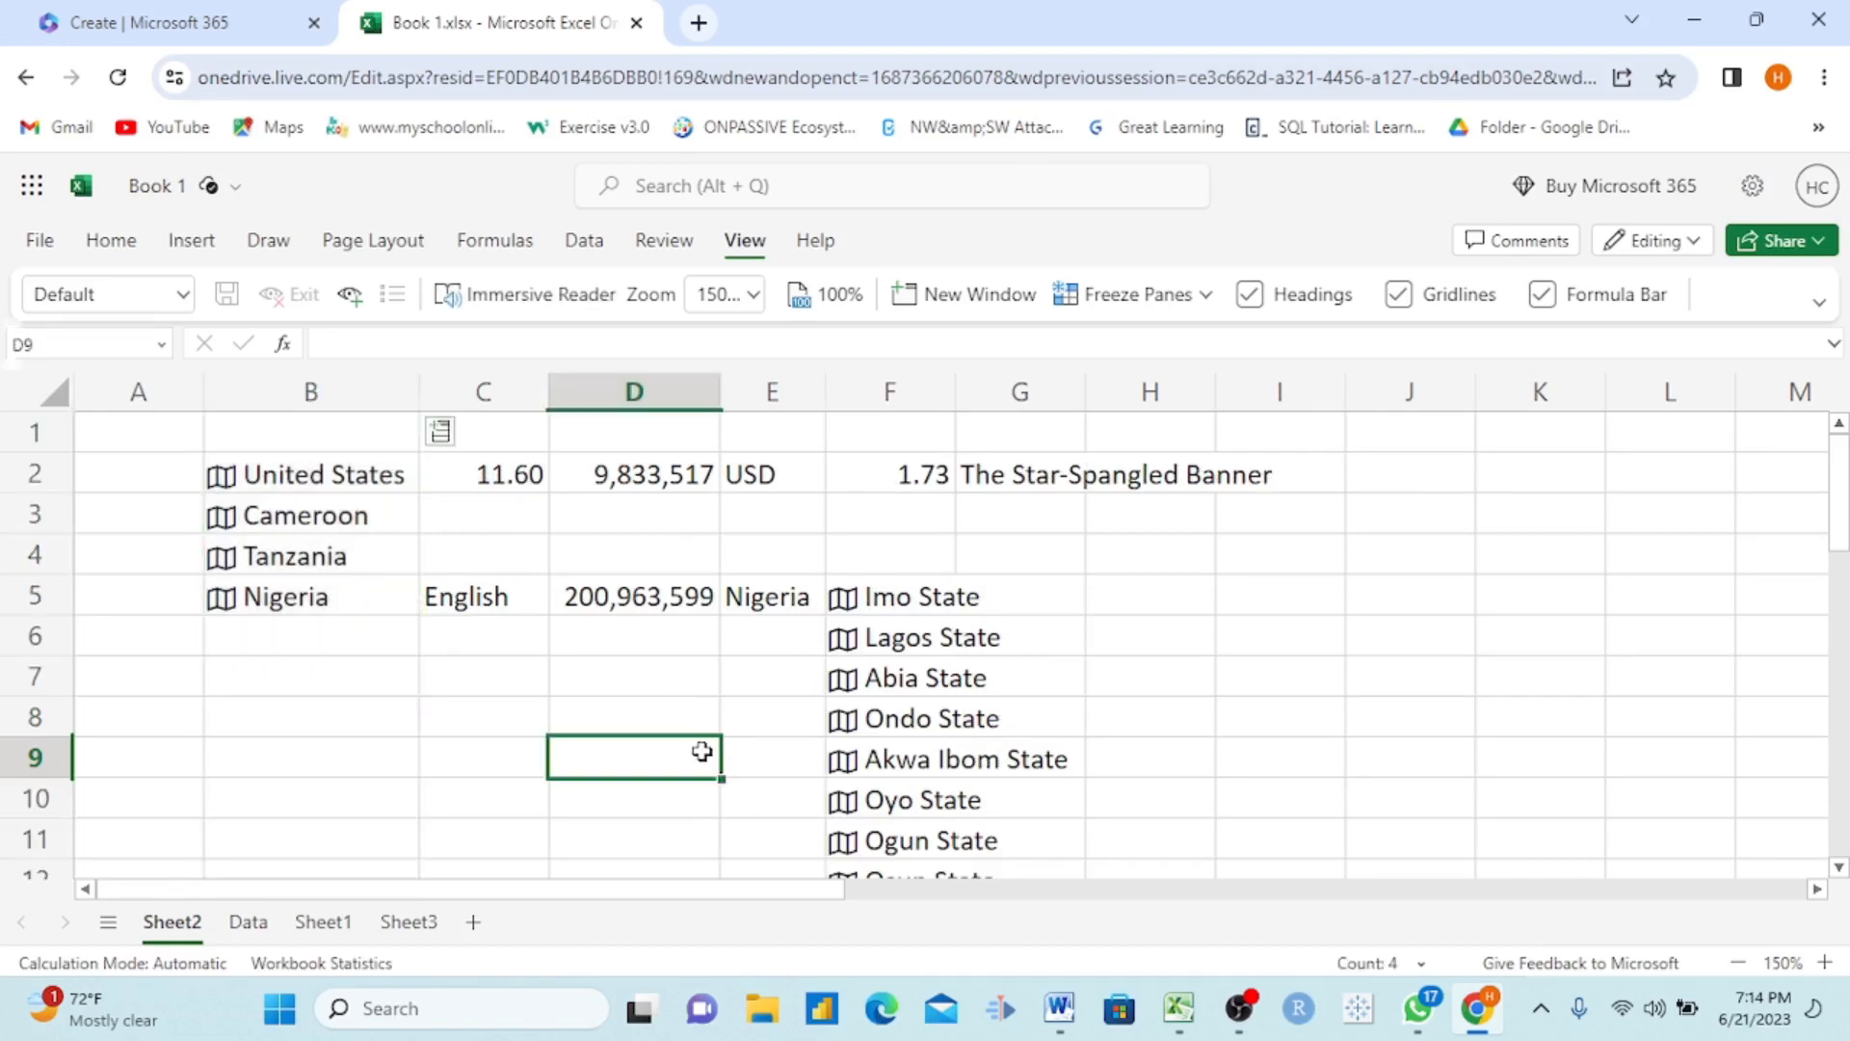
# Step: Freeze the top row of Sheet2 and check how it behaves against the long list of Nigerian states
pyautogui.click(1205, 299)
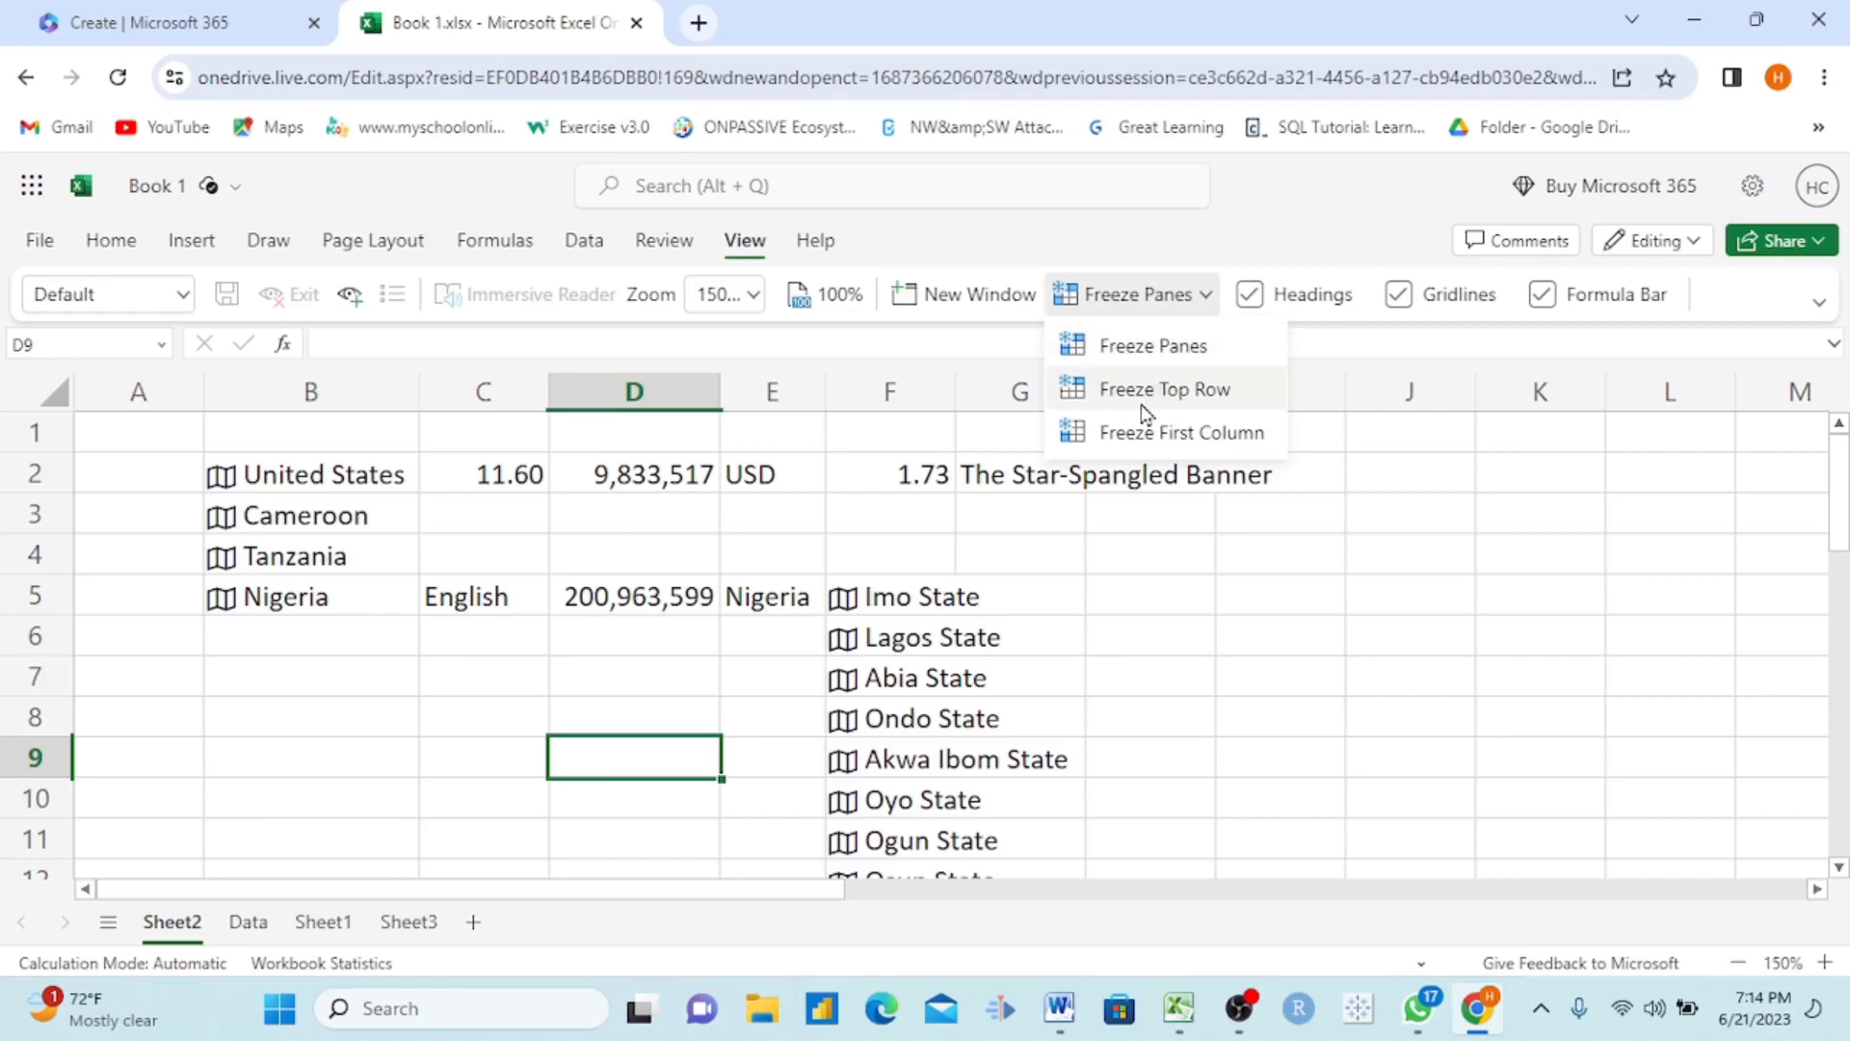
pyautogui.click(1185, 395)
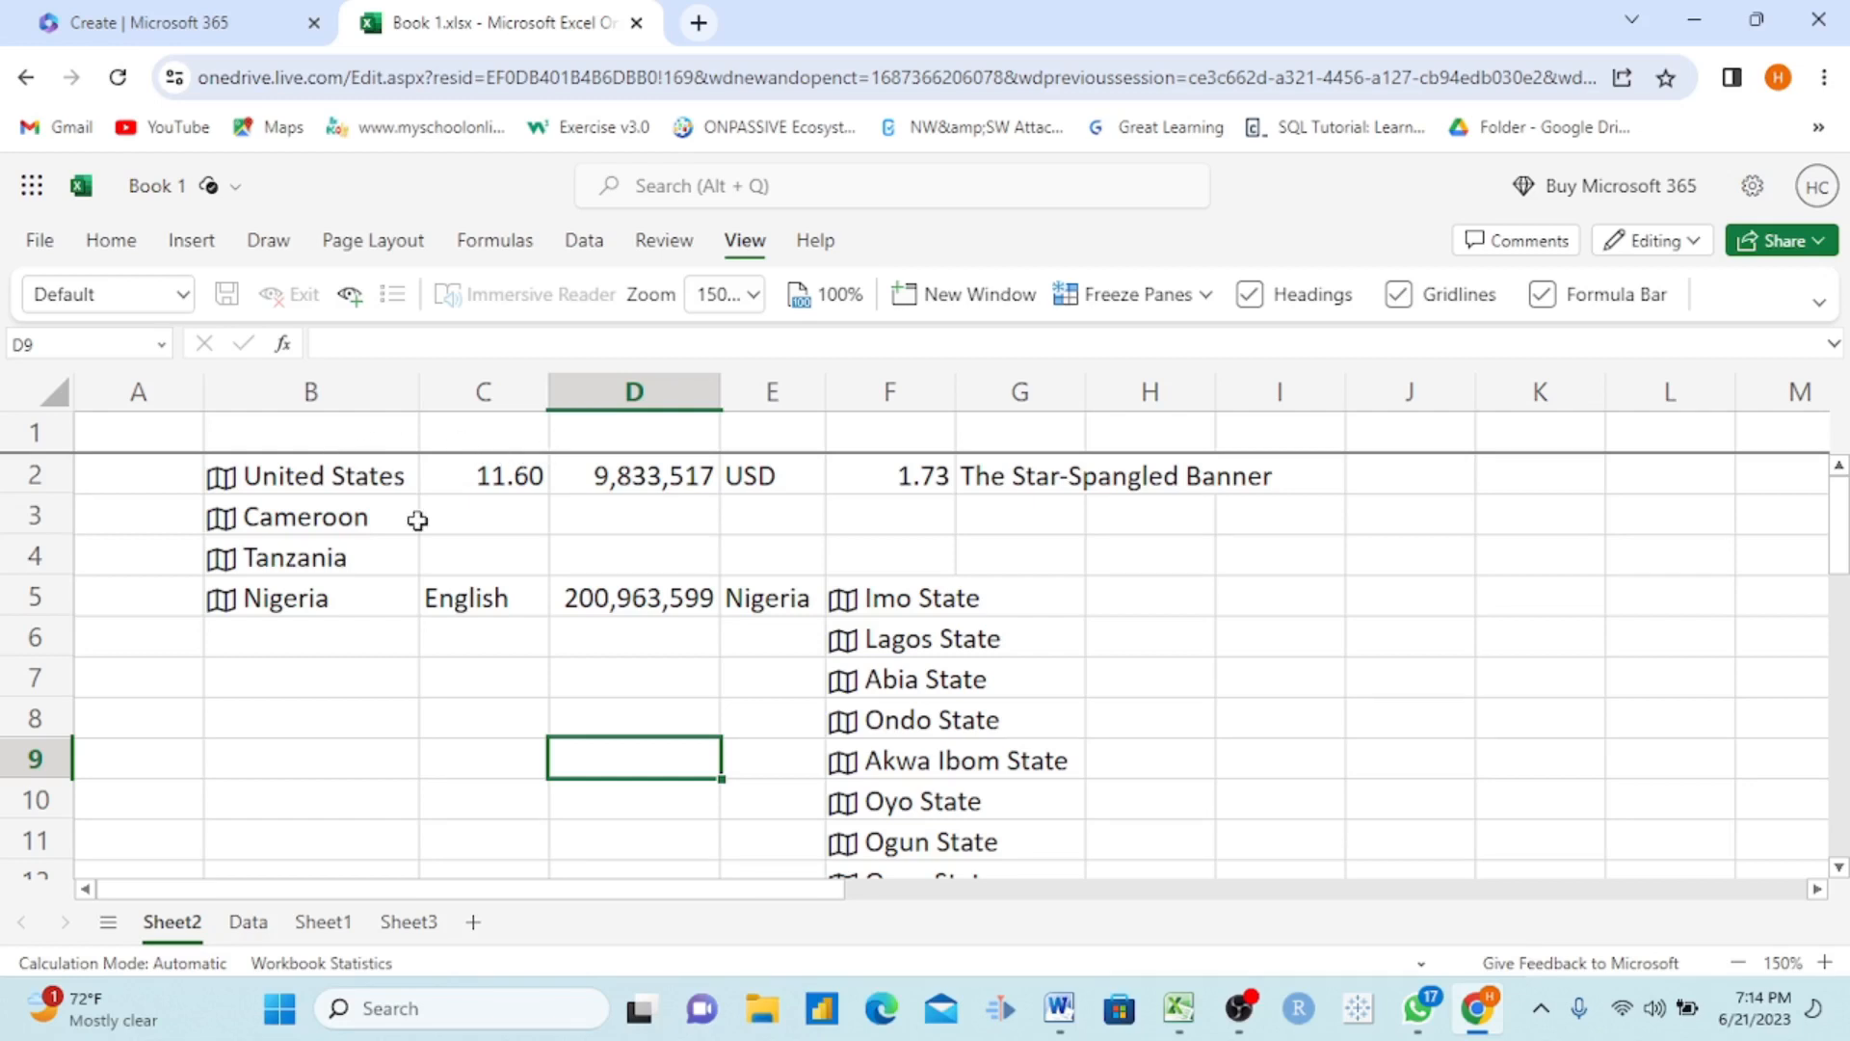
pyautogui.scroll(-3, 416, 520)
pyautogui.scroll(3, 416, 521)
pyautogui.scroll(-3, 416, 521)
pyautogui.scroll(2, 417, 521)
pyautogui.scroll(-3, 416, 520)
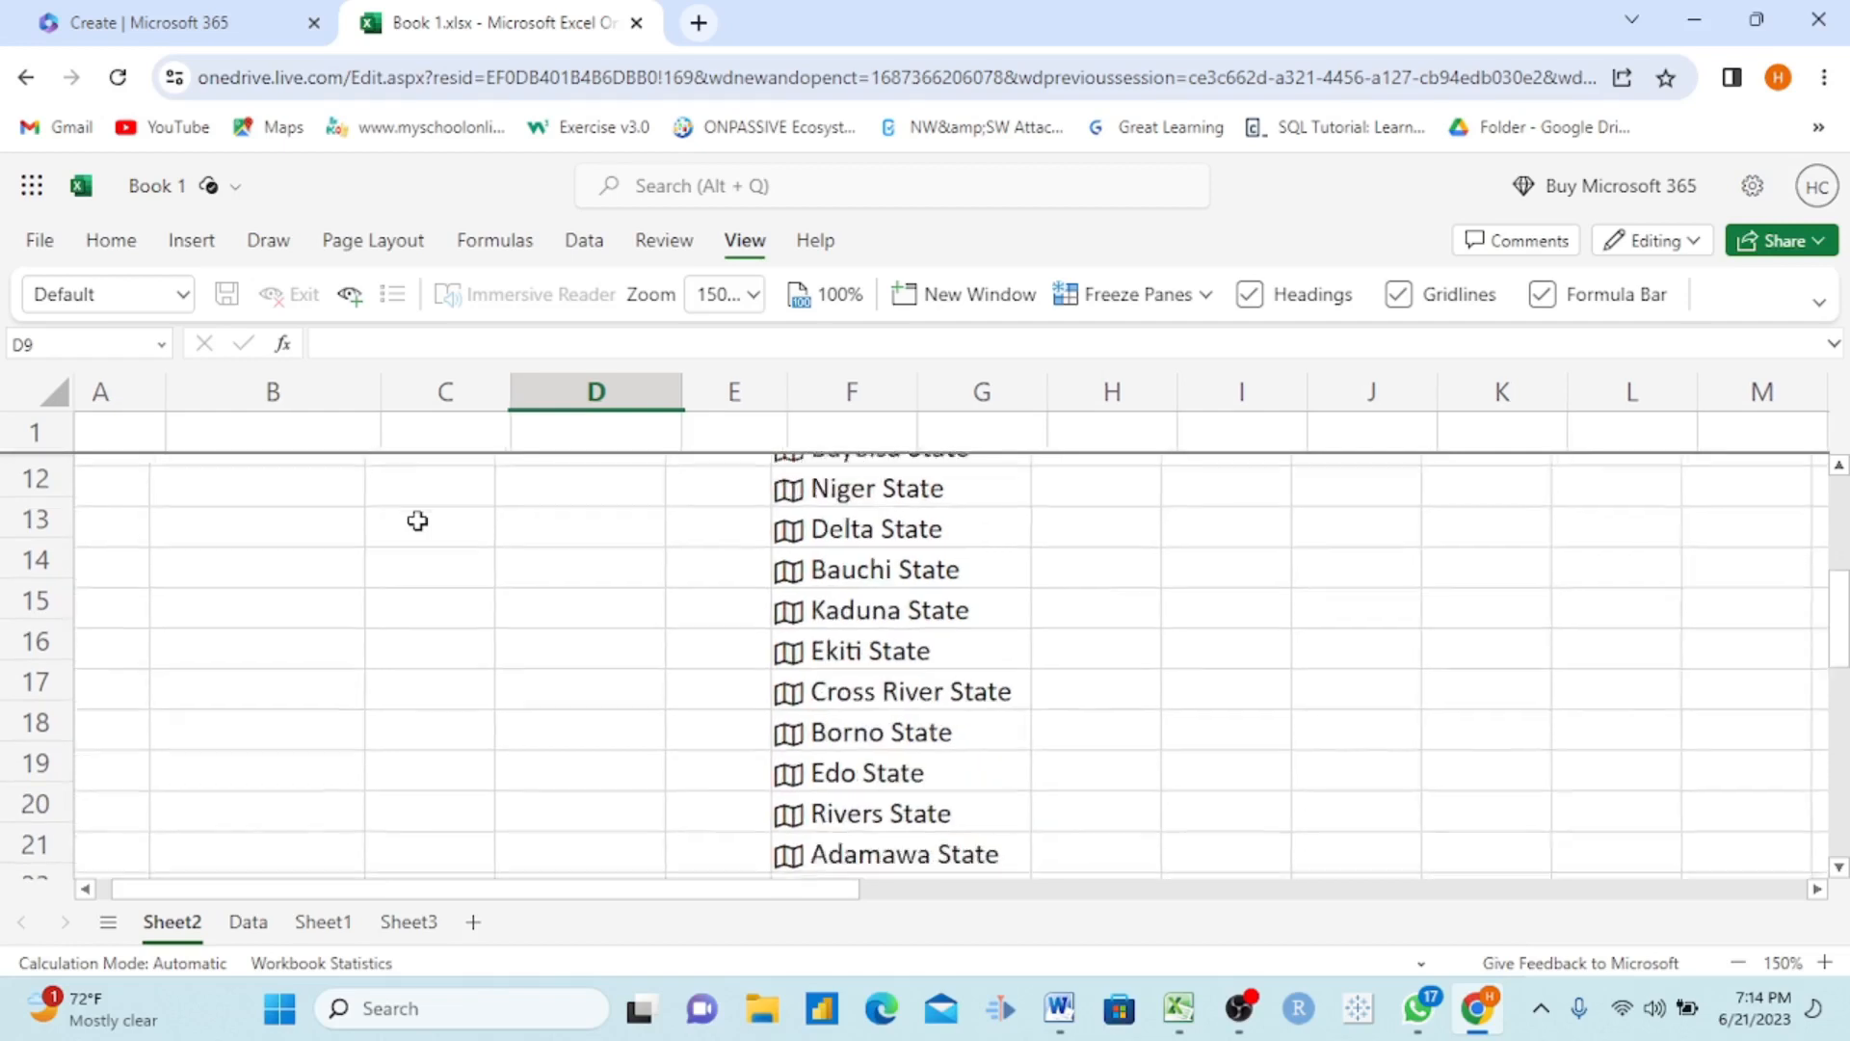
pyautogui.scroll(-1, 416, 520)
pyautogui.scroll(4, 417, 520)
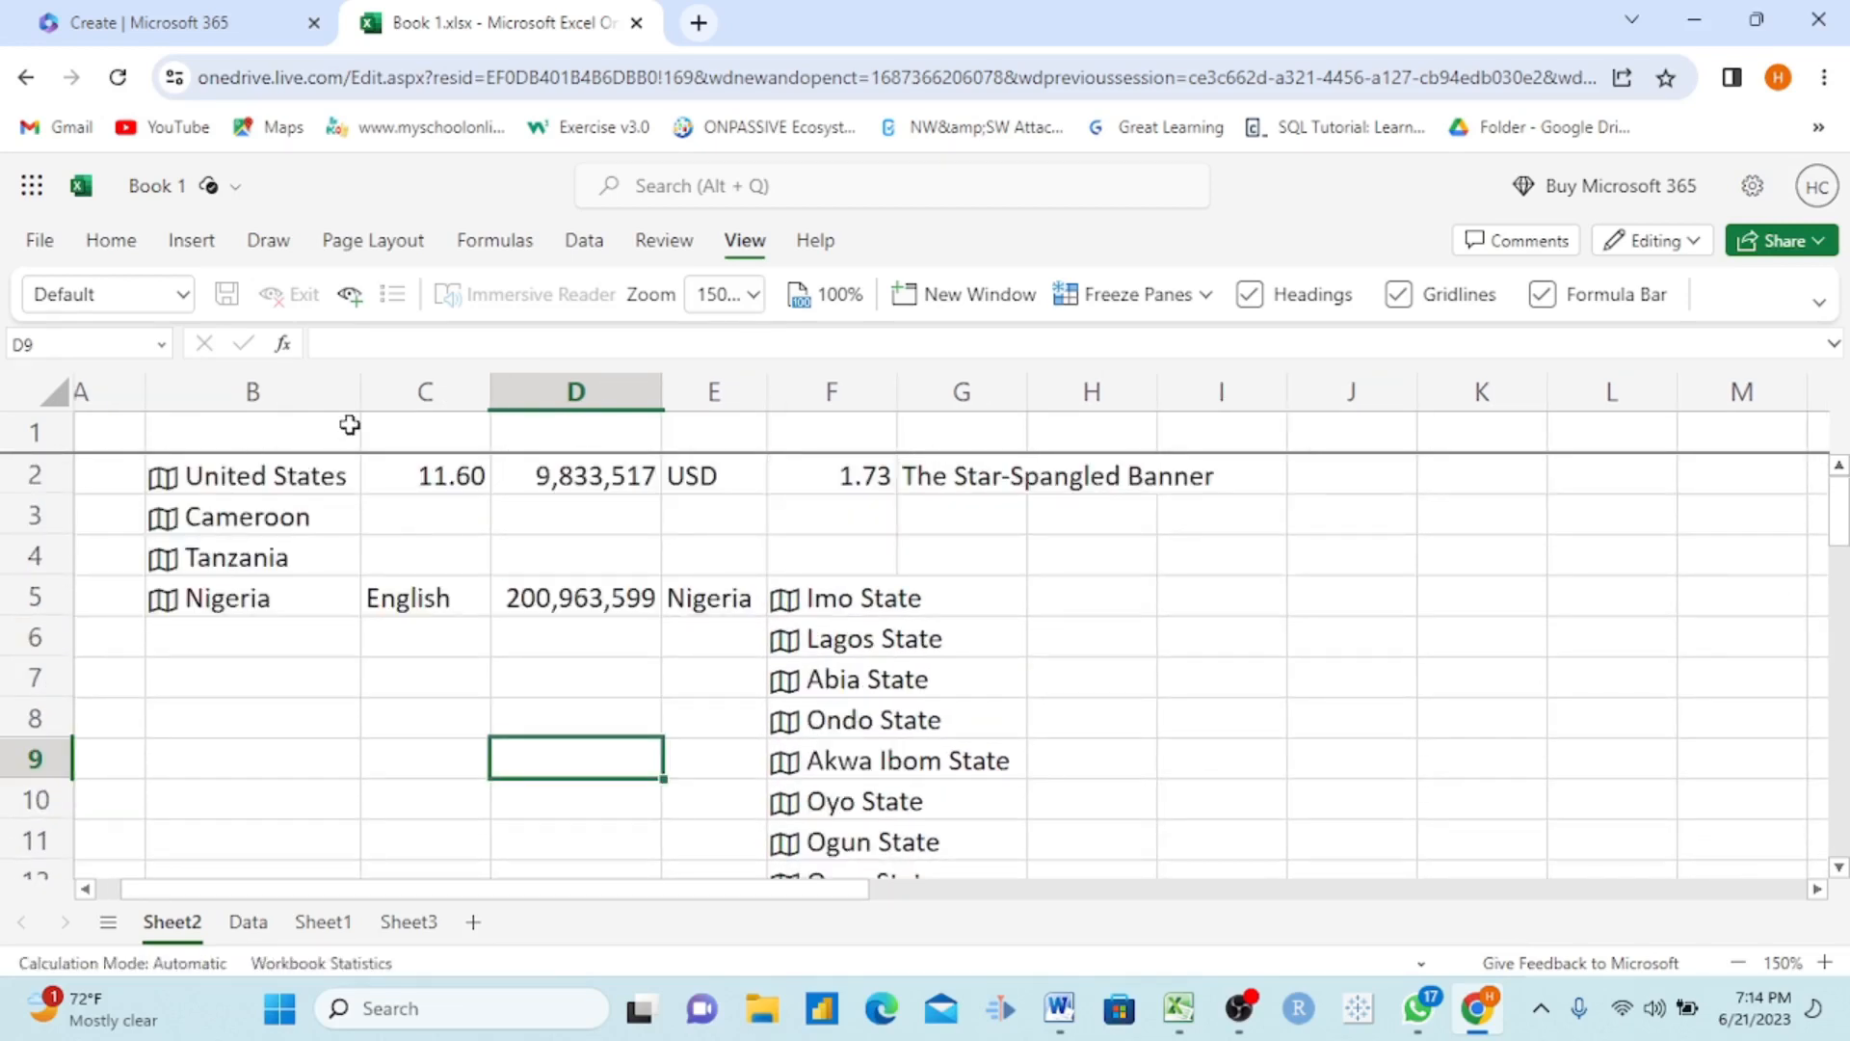
pyautogui.click(288, 441)
pyautogui.moveTo(437, 433); pyautogui.dragTo(516, 563)
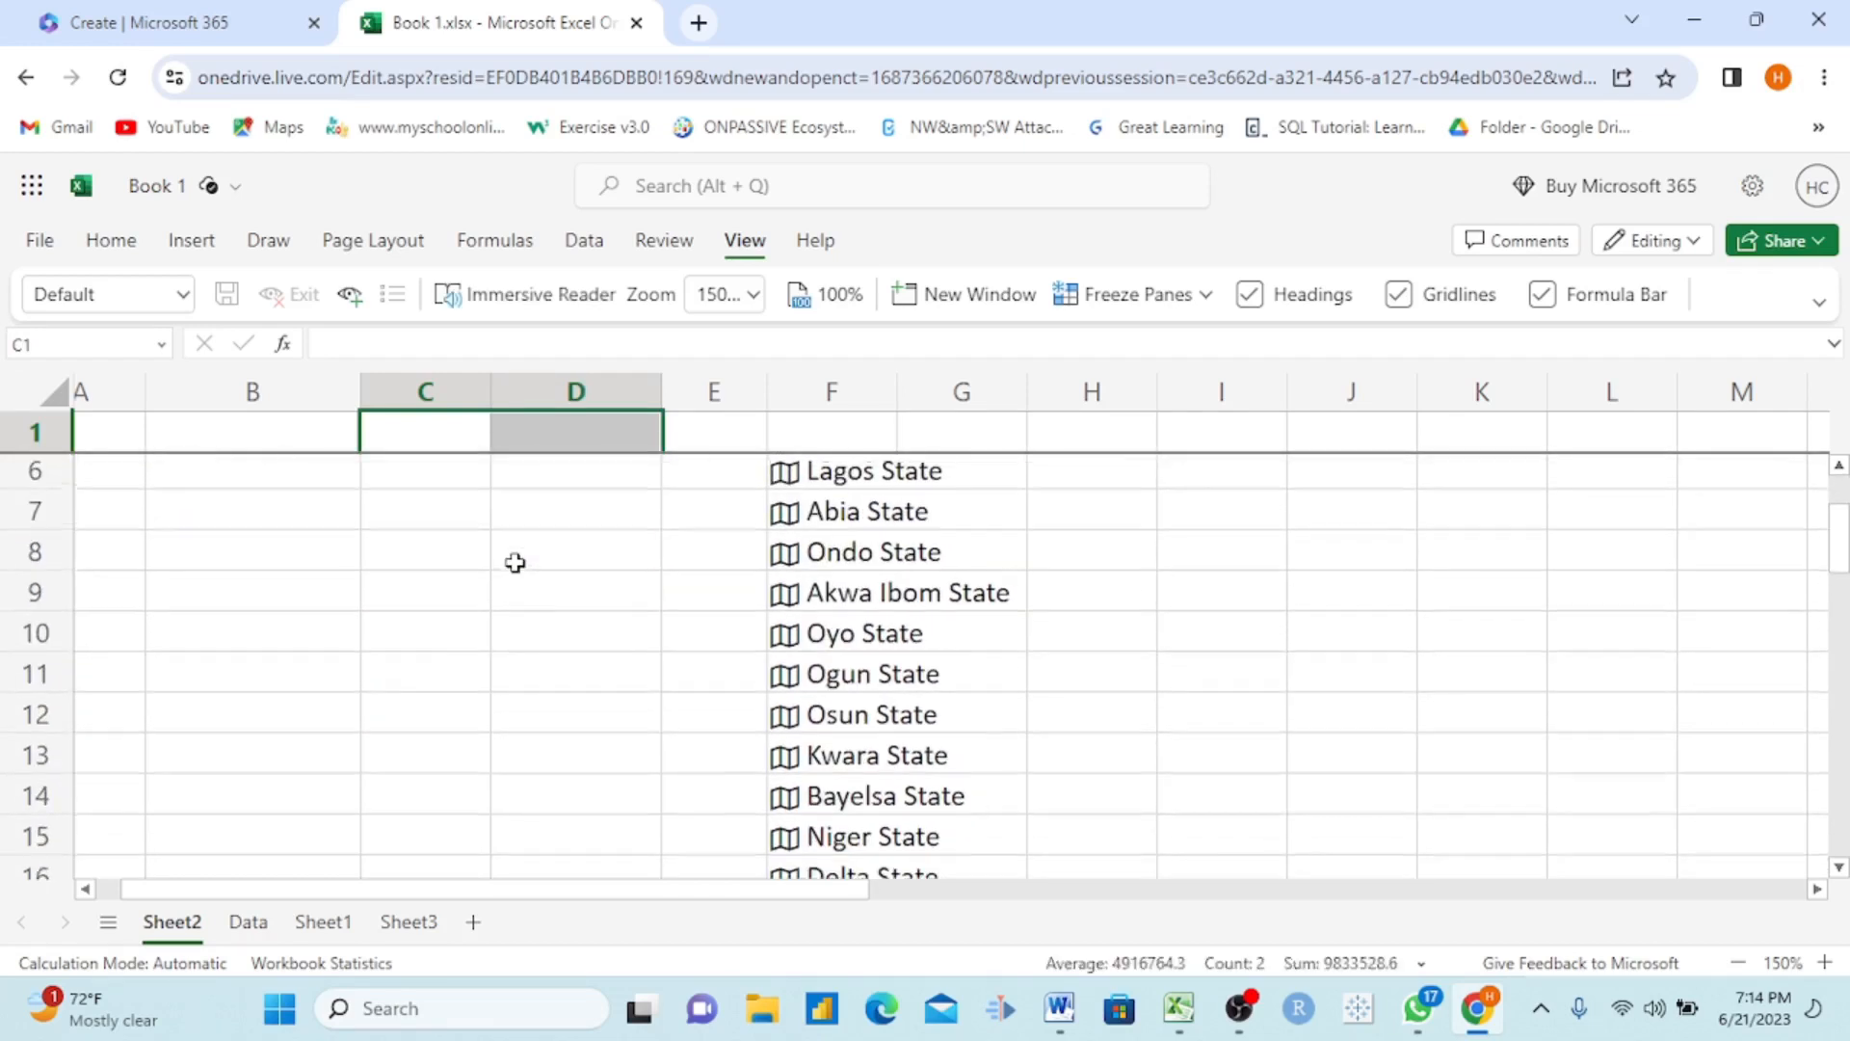
pyautogui.click(776, 501)
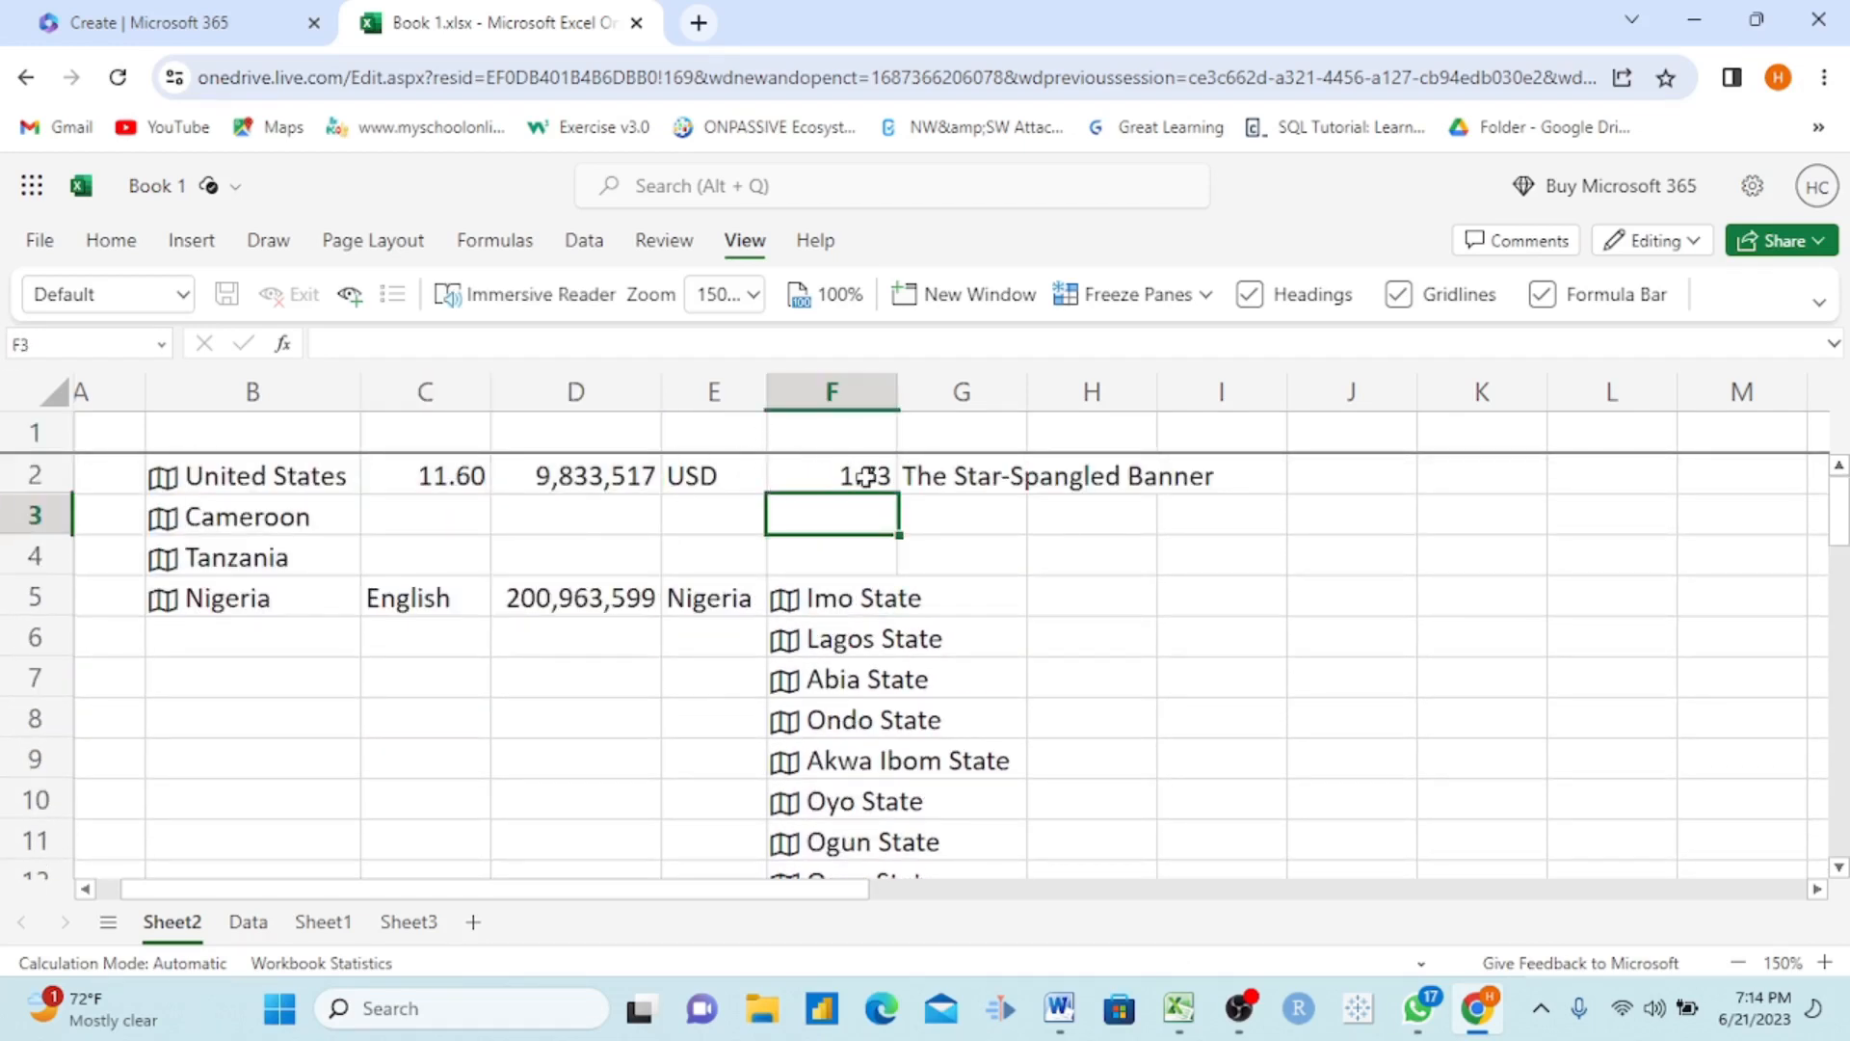
pyautogui.click(587, 434)
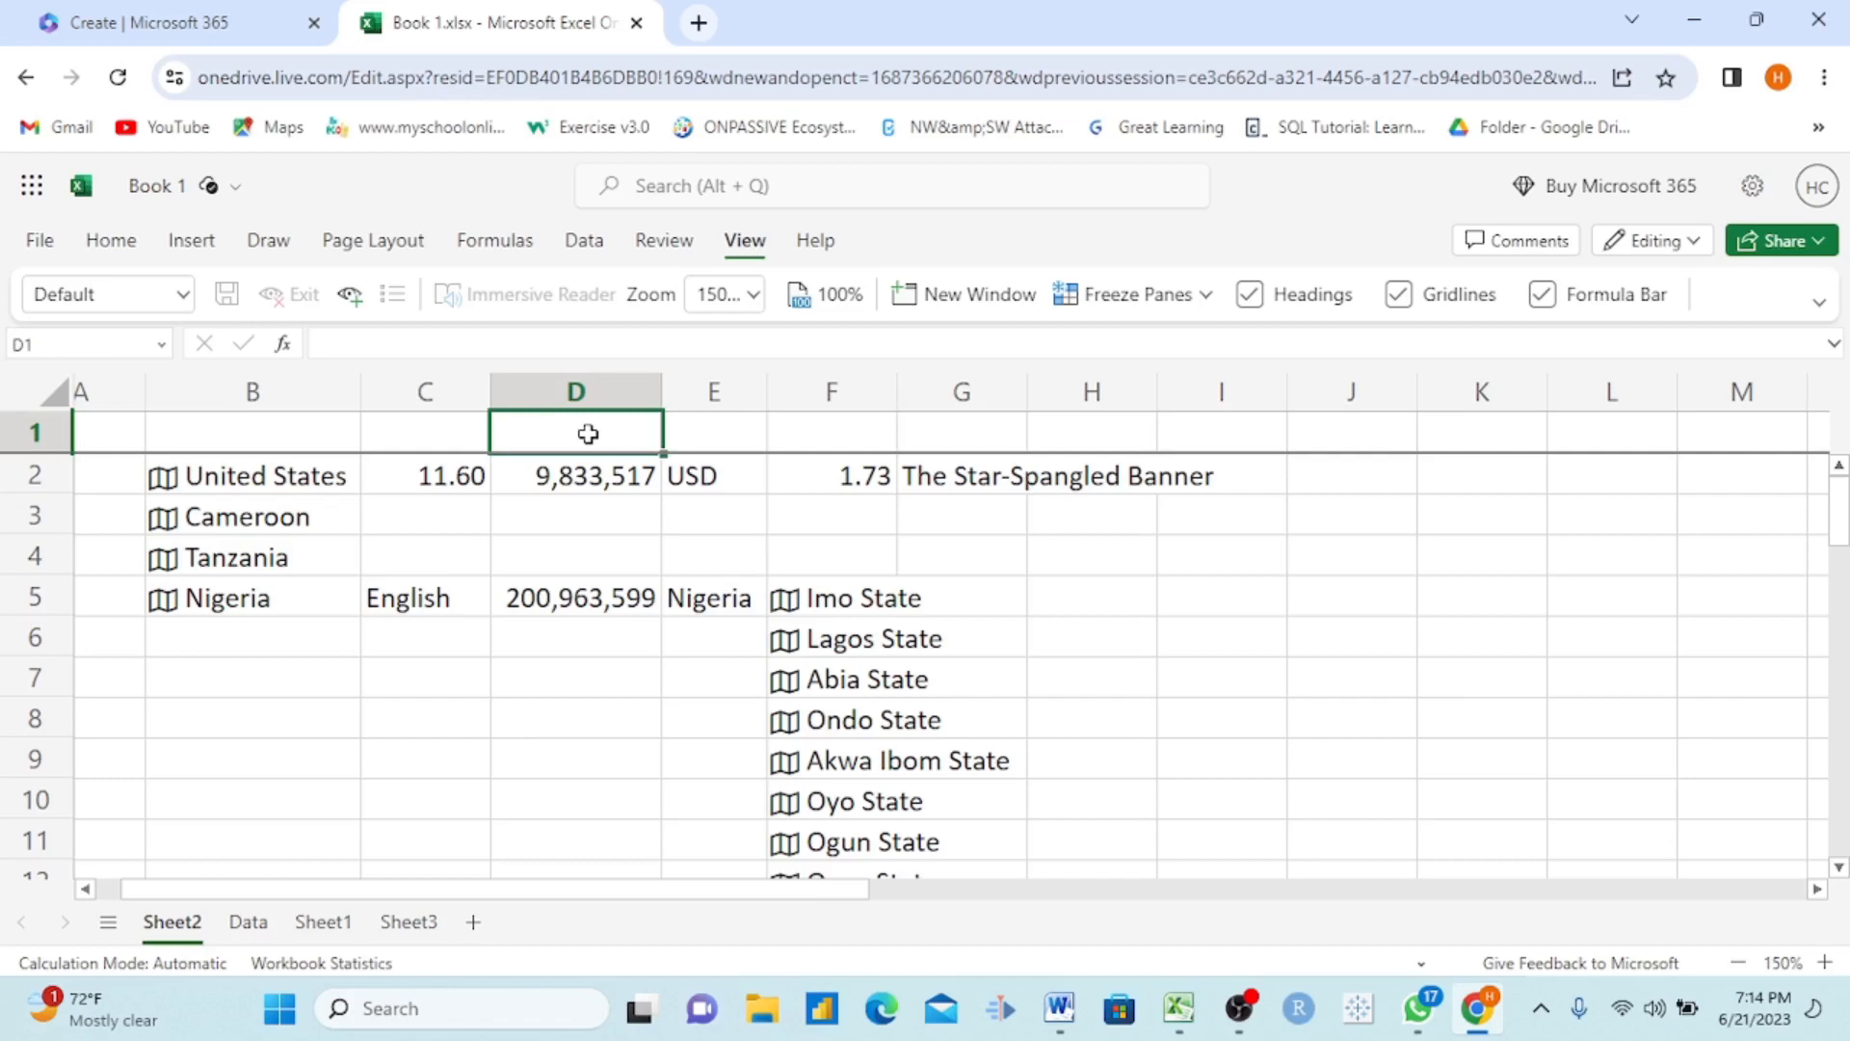
# Step: Enter the heading Population in D1 and check that it stays in place above the list of states
pyautogui.write('Pop')
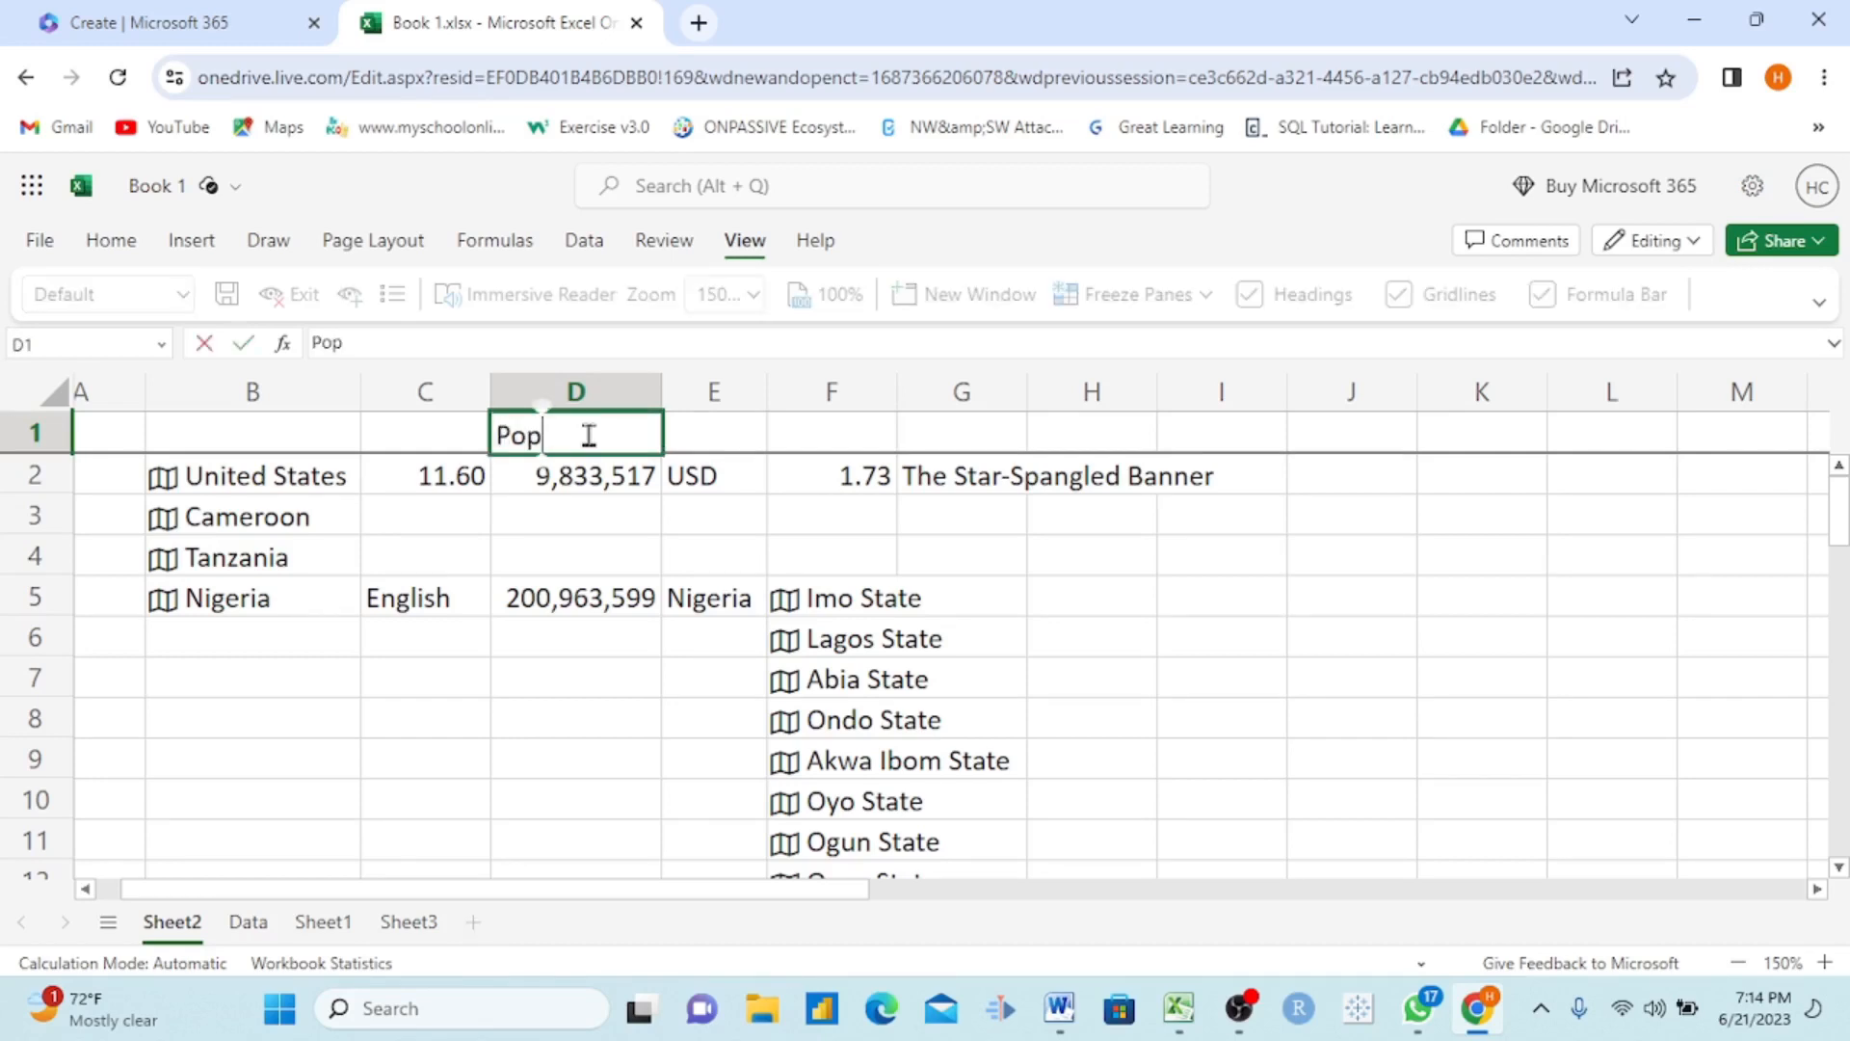
pyautogui.write('ulation')
pyautogui.click(726, 581)
pyautogui.scroll(-1, 621, 534)
pyautogui.scroll(-4, 621, 535)
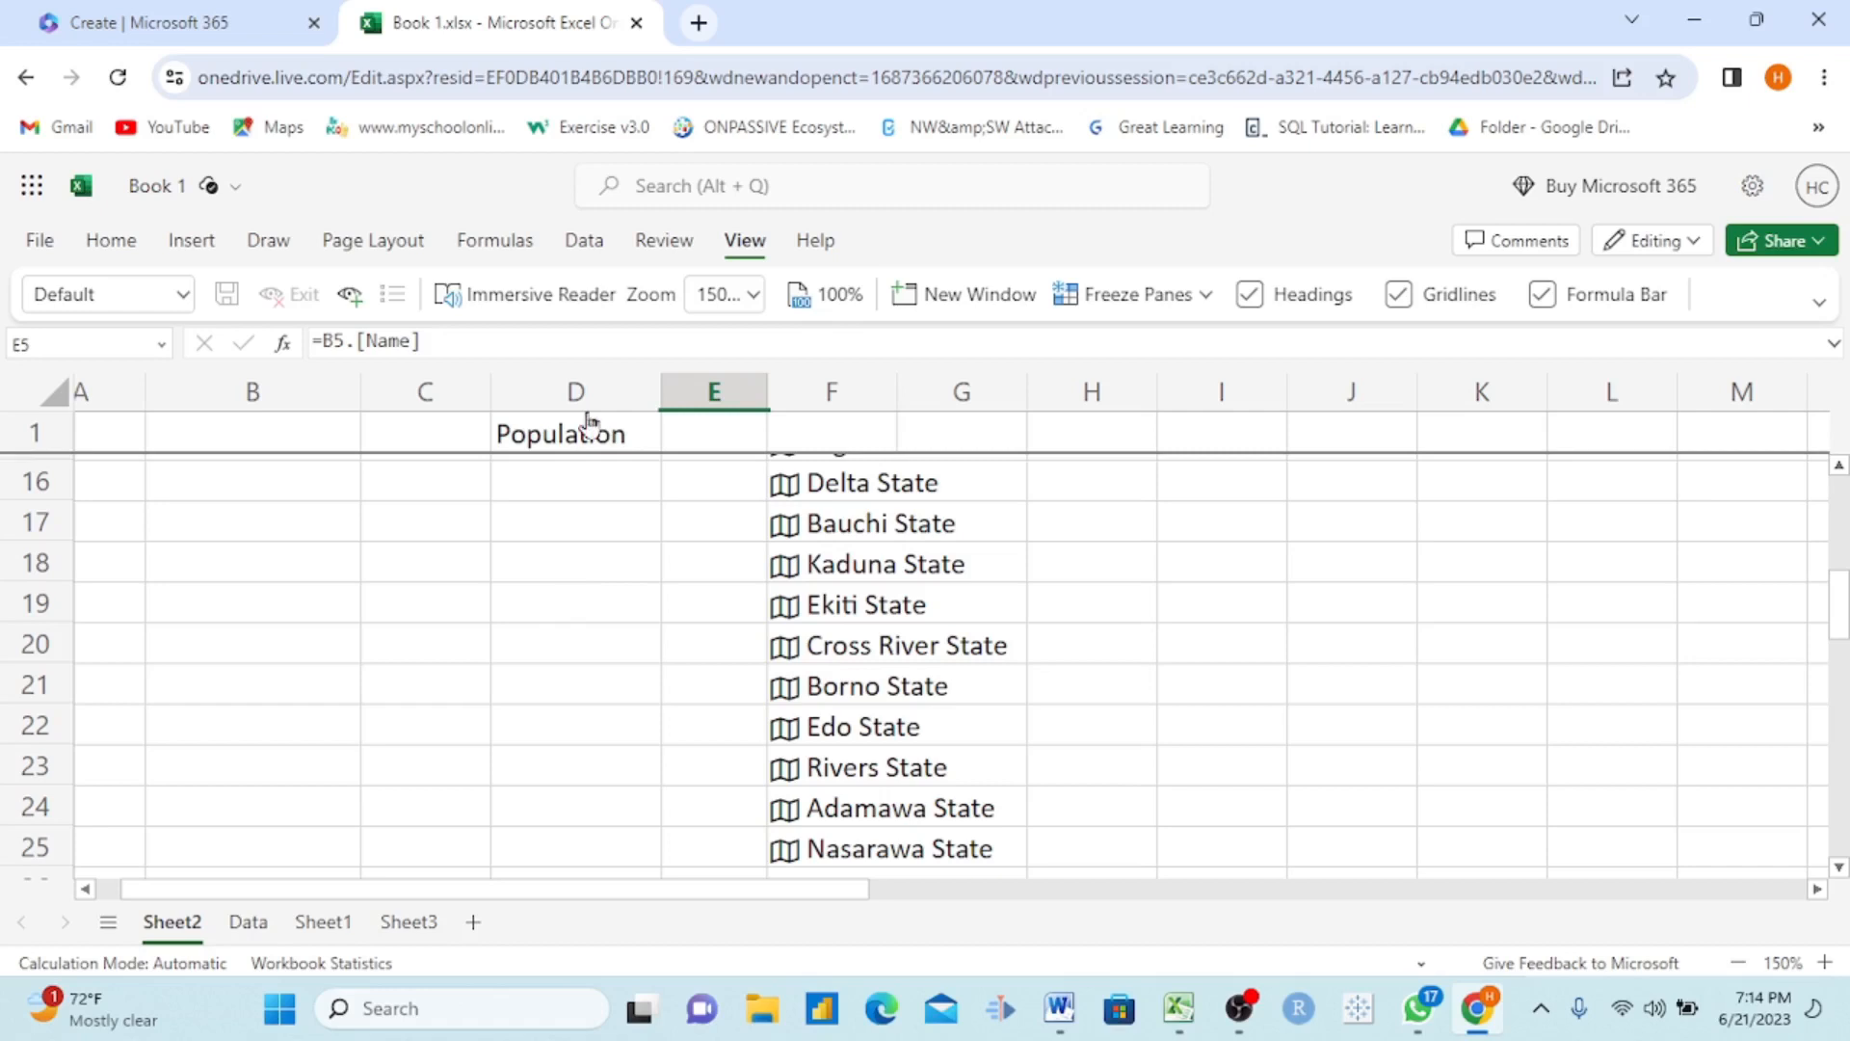
pyautogui.scroll(5, 595, 591)
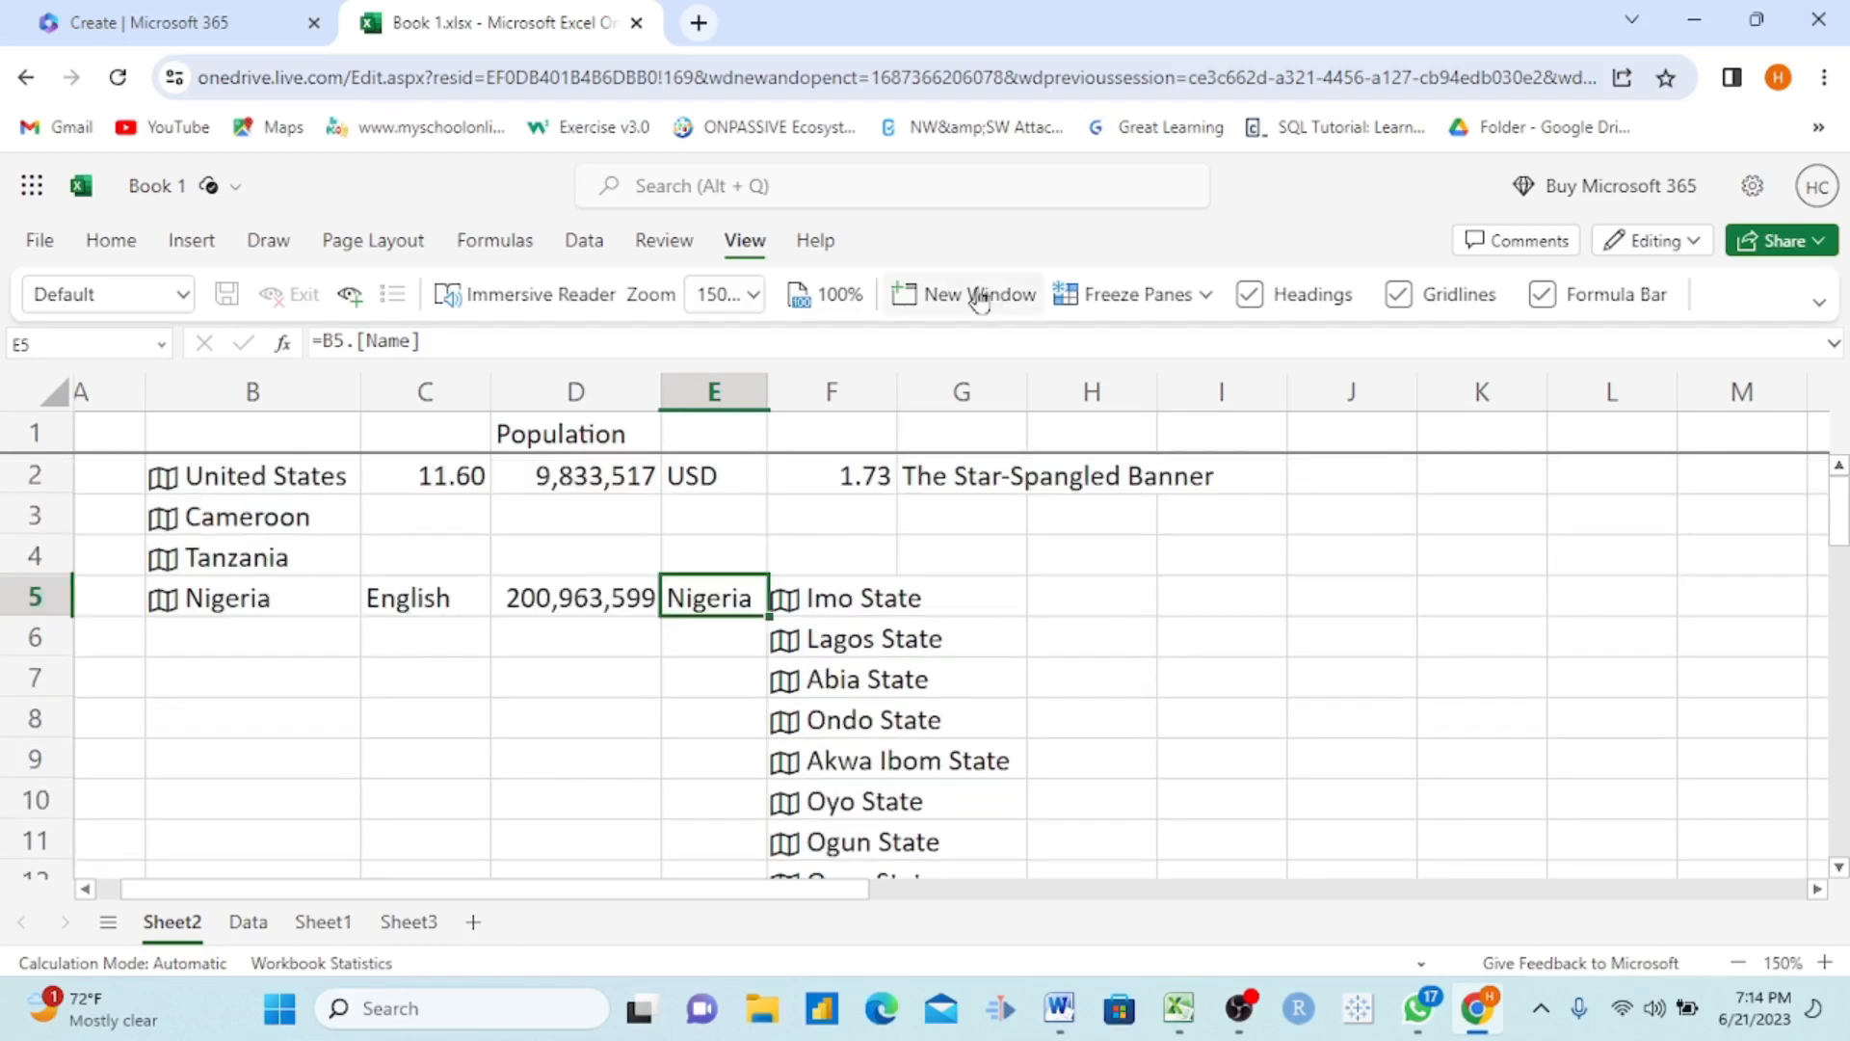
# Step: Unfreeze the top row of Sheet2, freeze the first column instead, and check it against the columns further across
pyautogui.click(1206, 296)
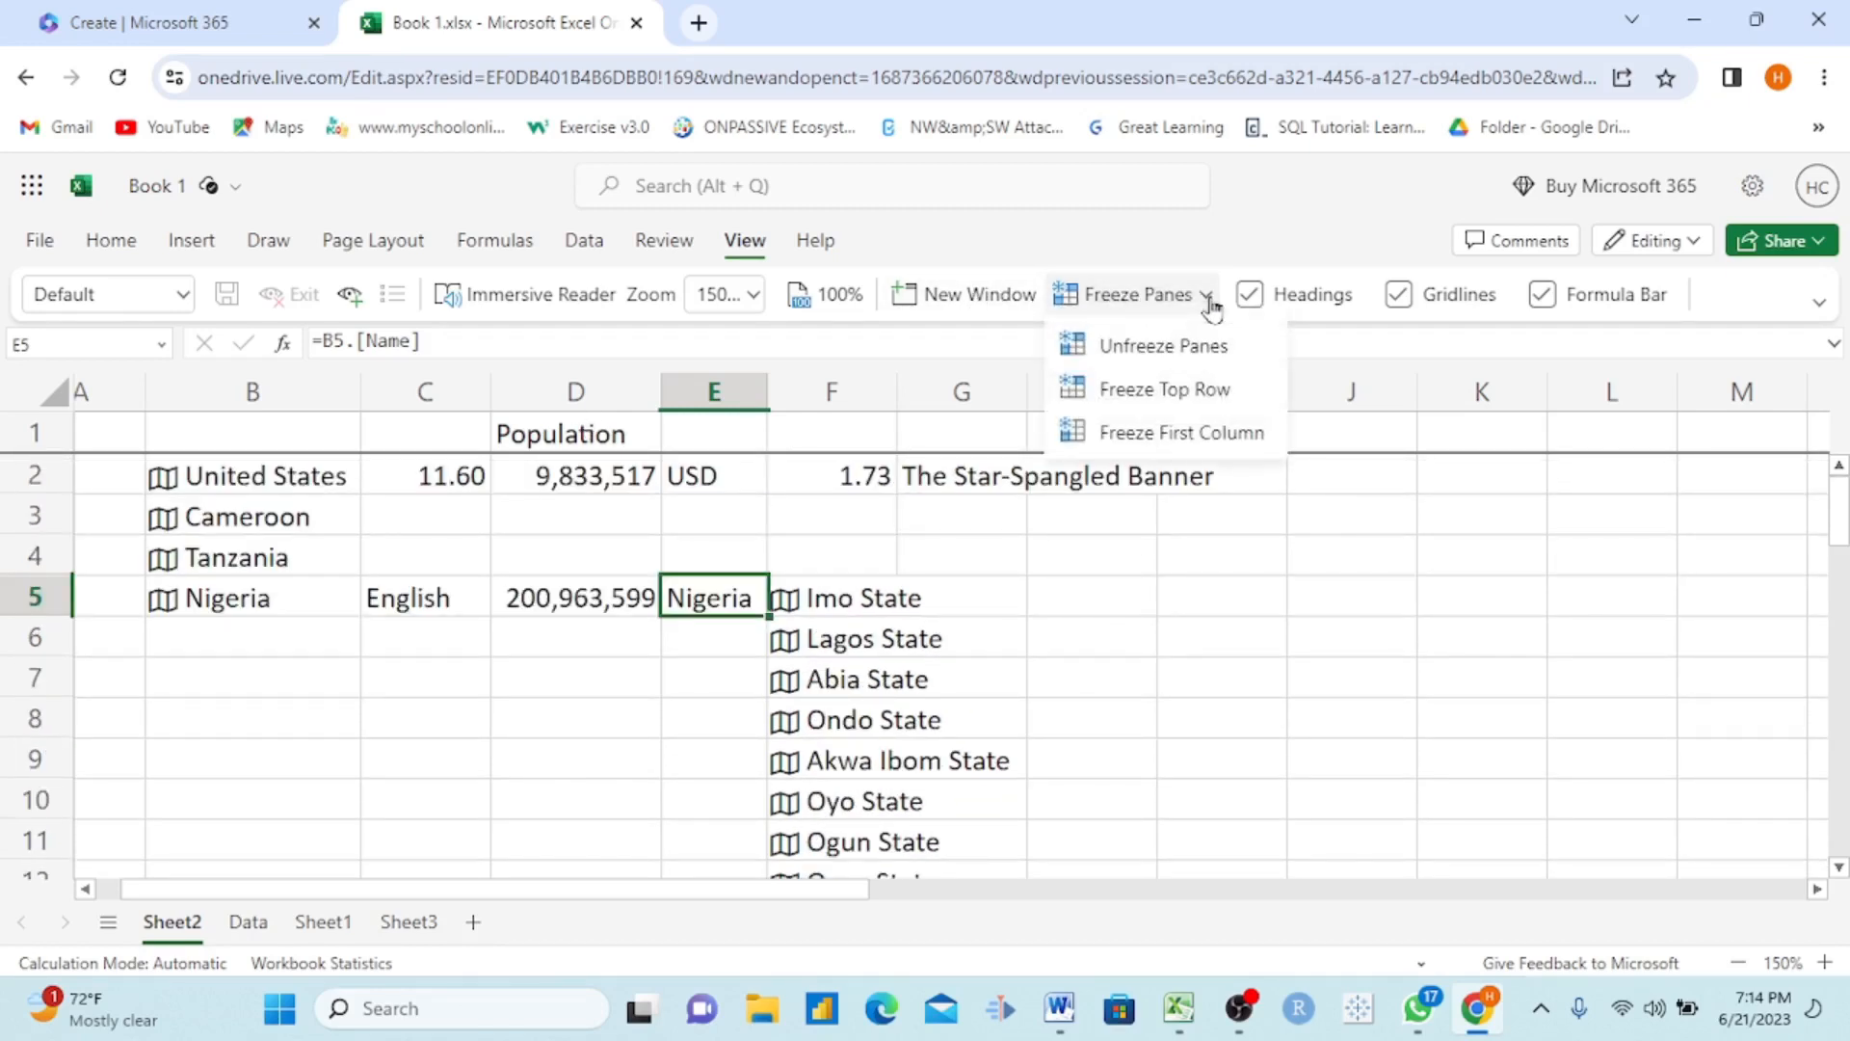
pyautogui.click(1177, 356)
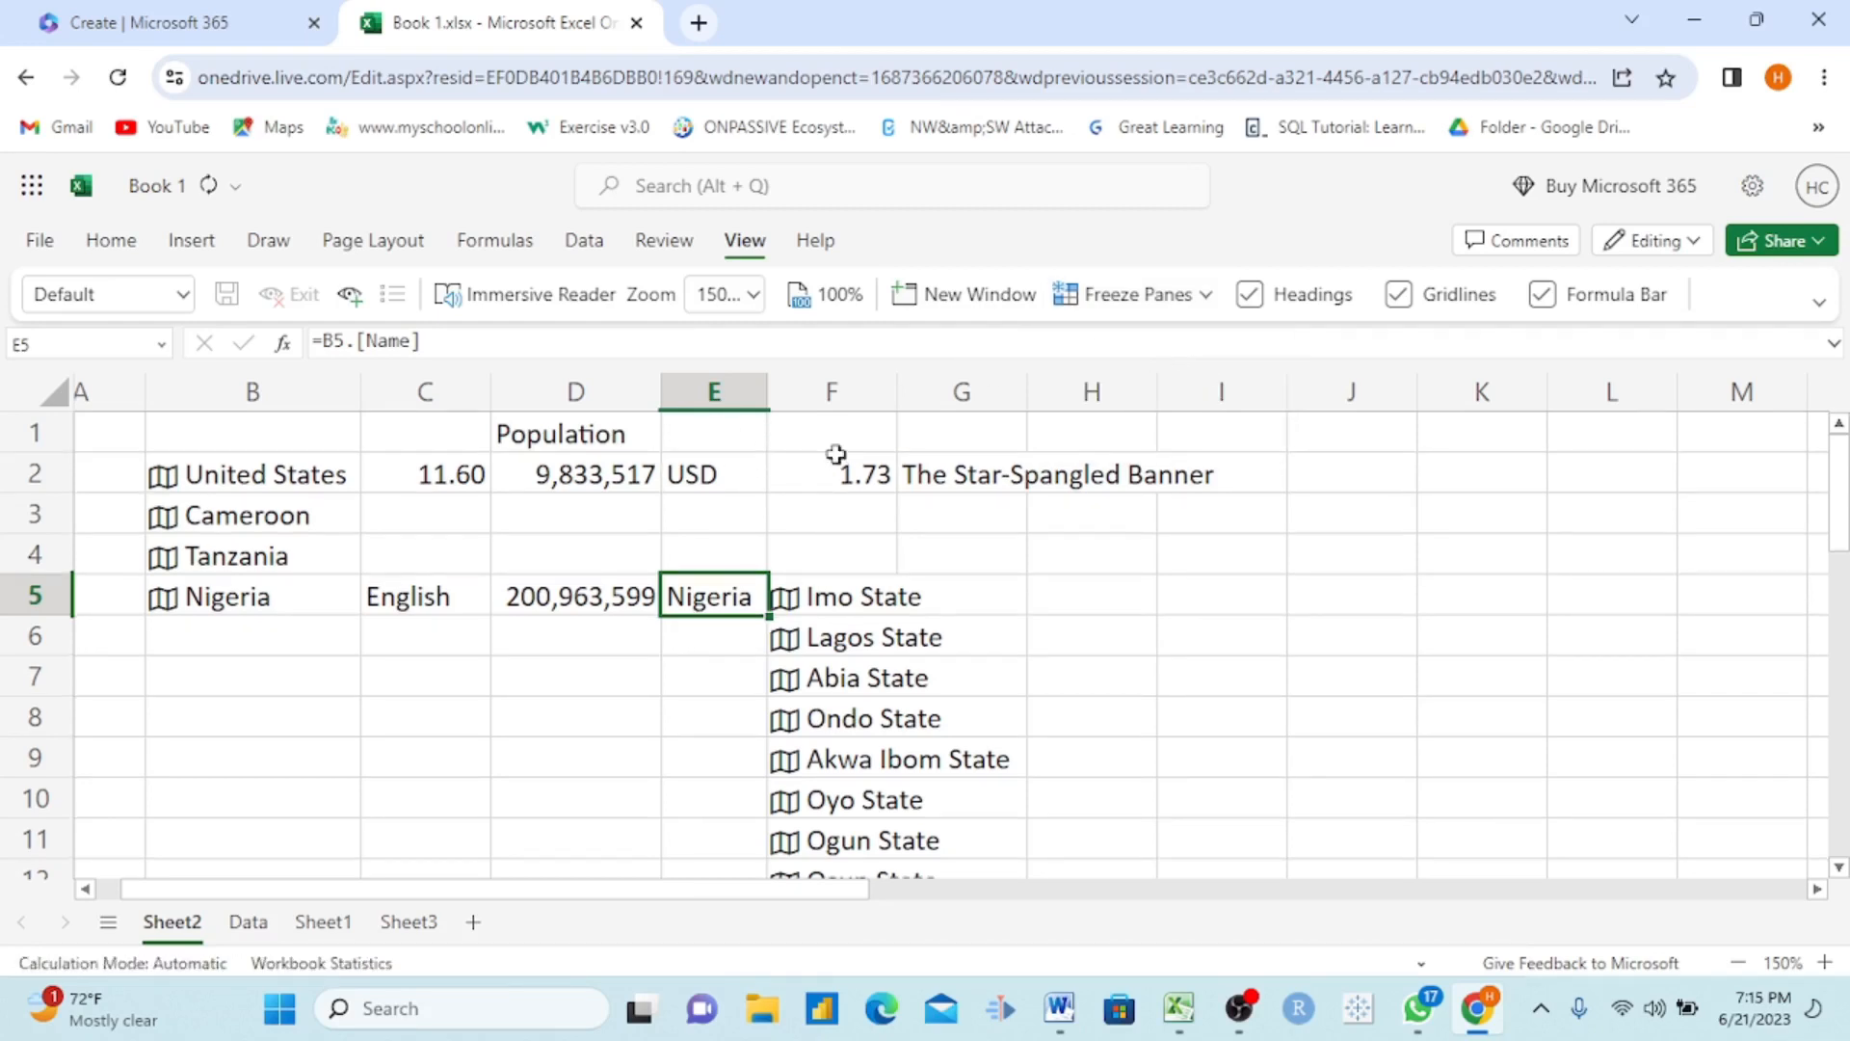
pyautogui.click(1204, 297)
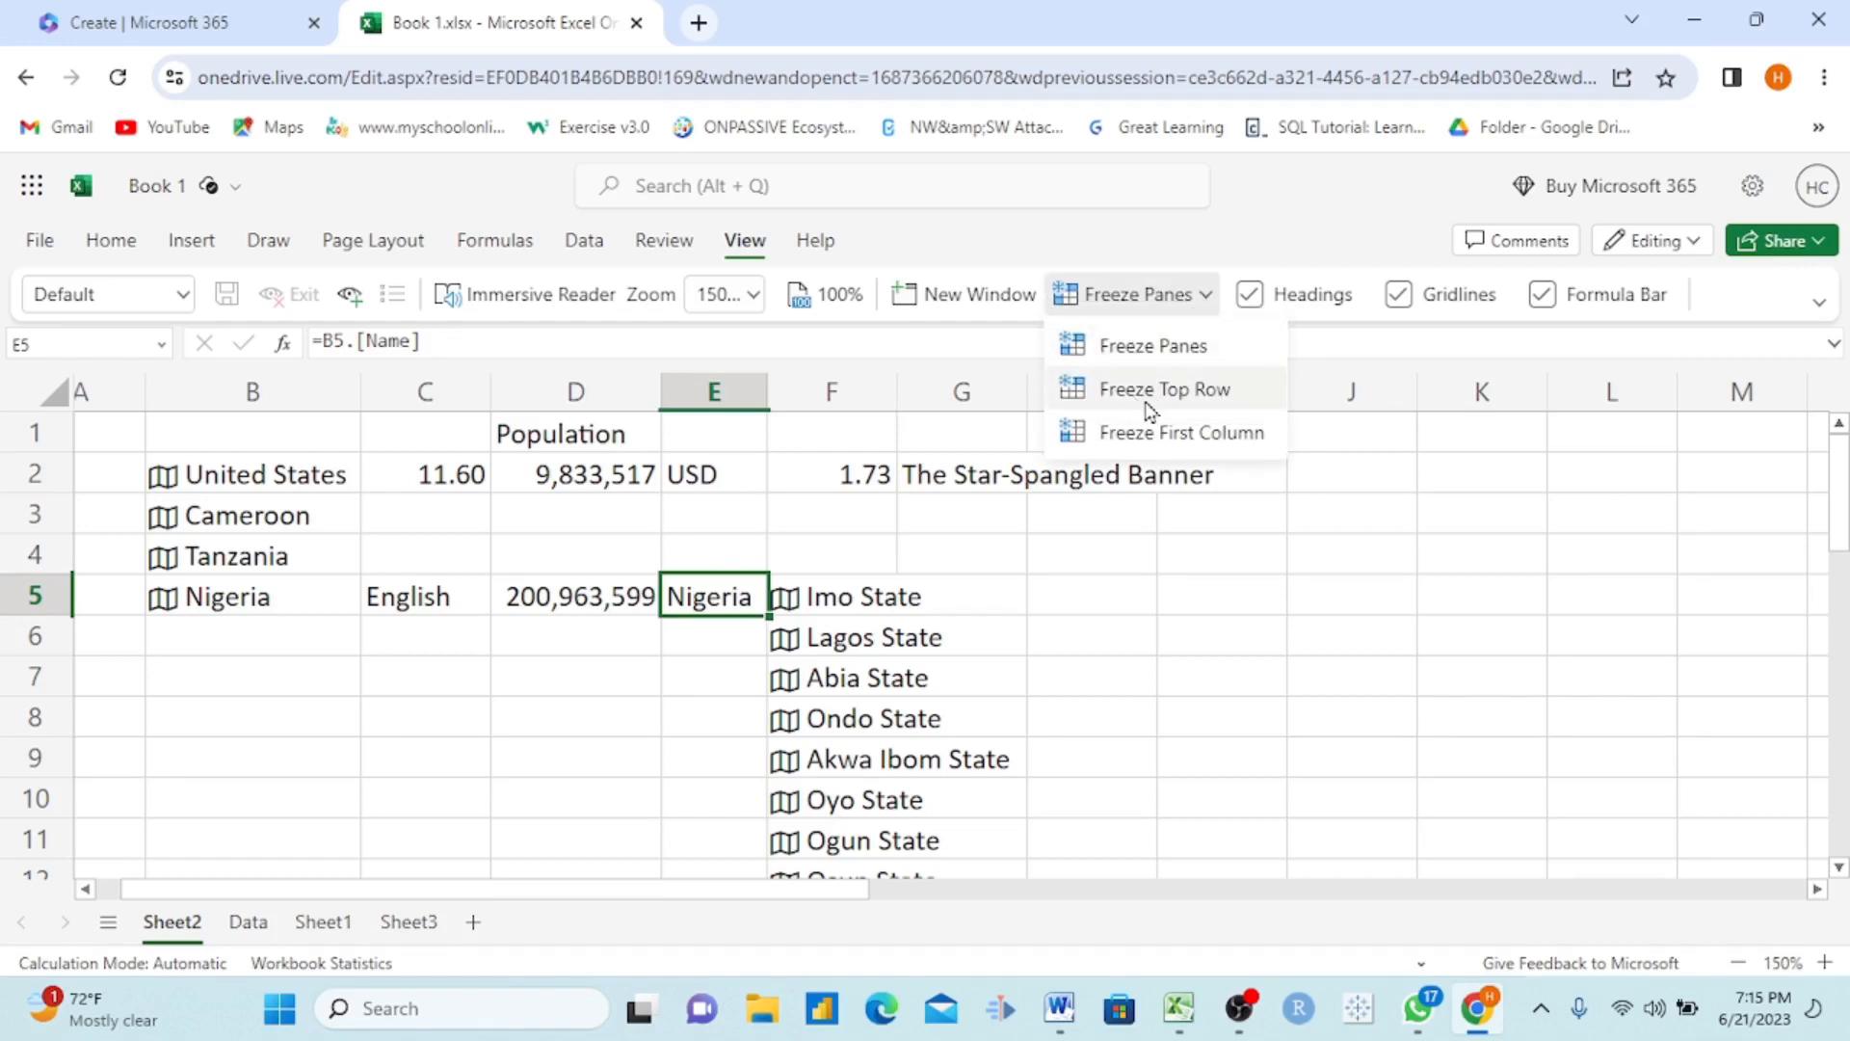
pyautogui.click(1159, 438)
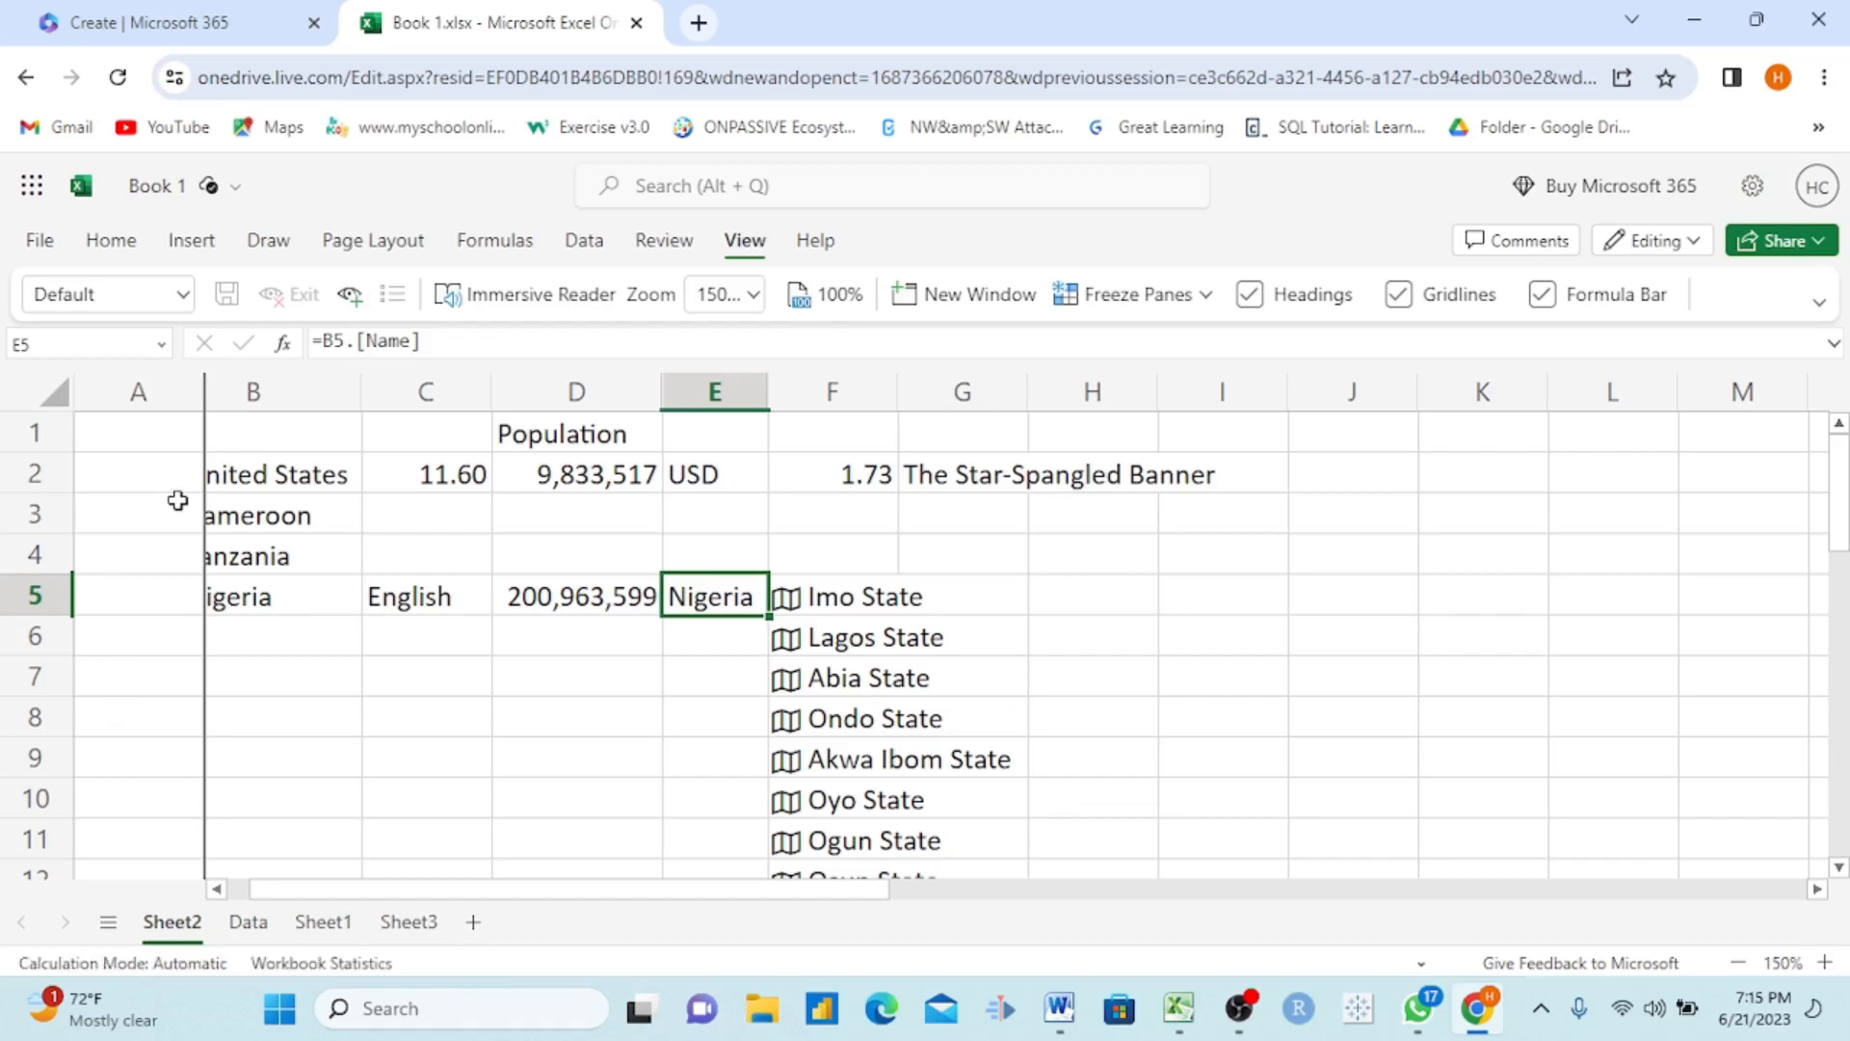
pyautogui.hscroll(10, 647, 710)
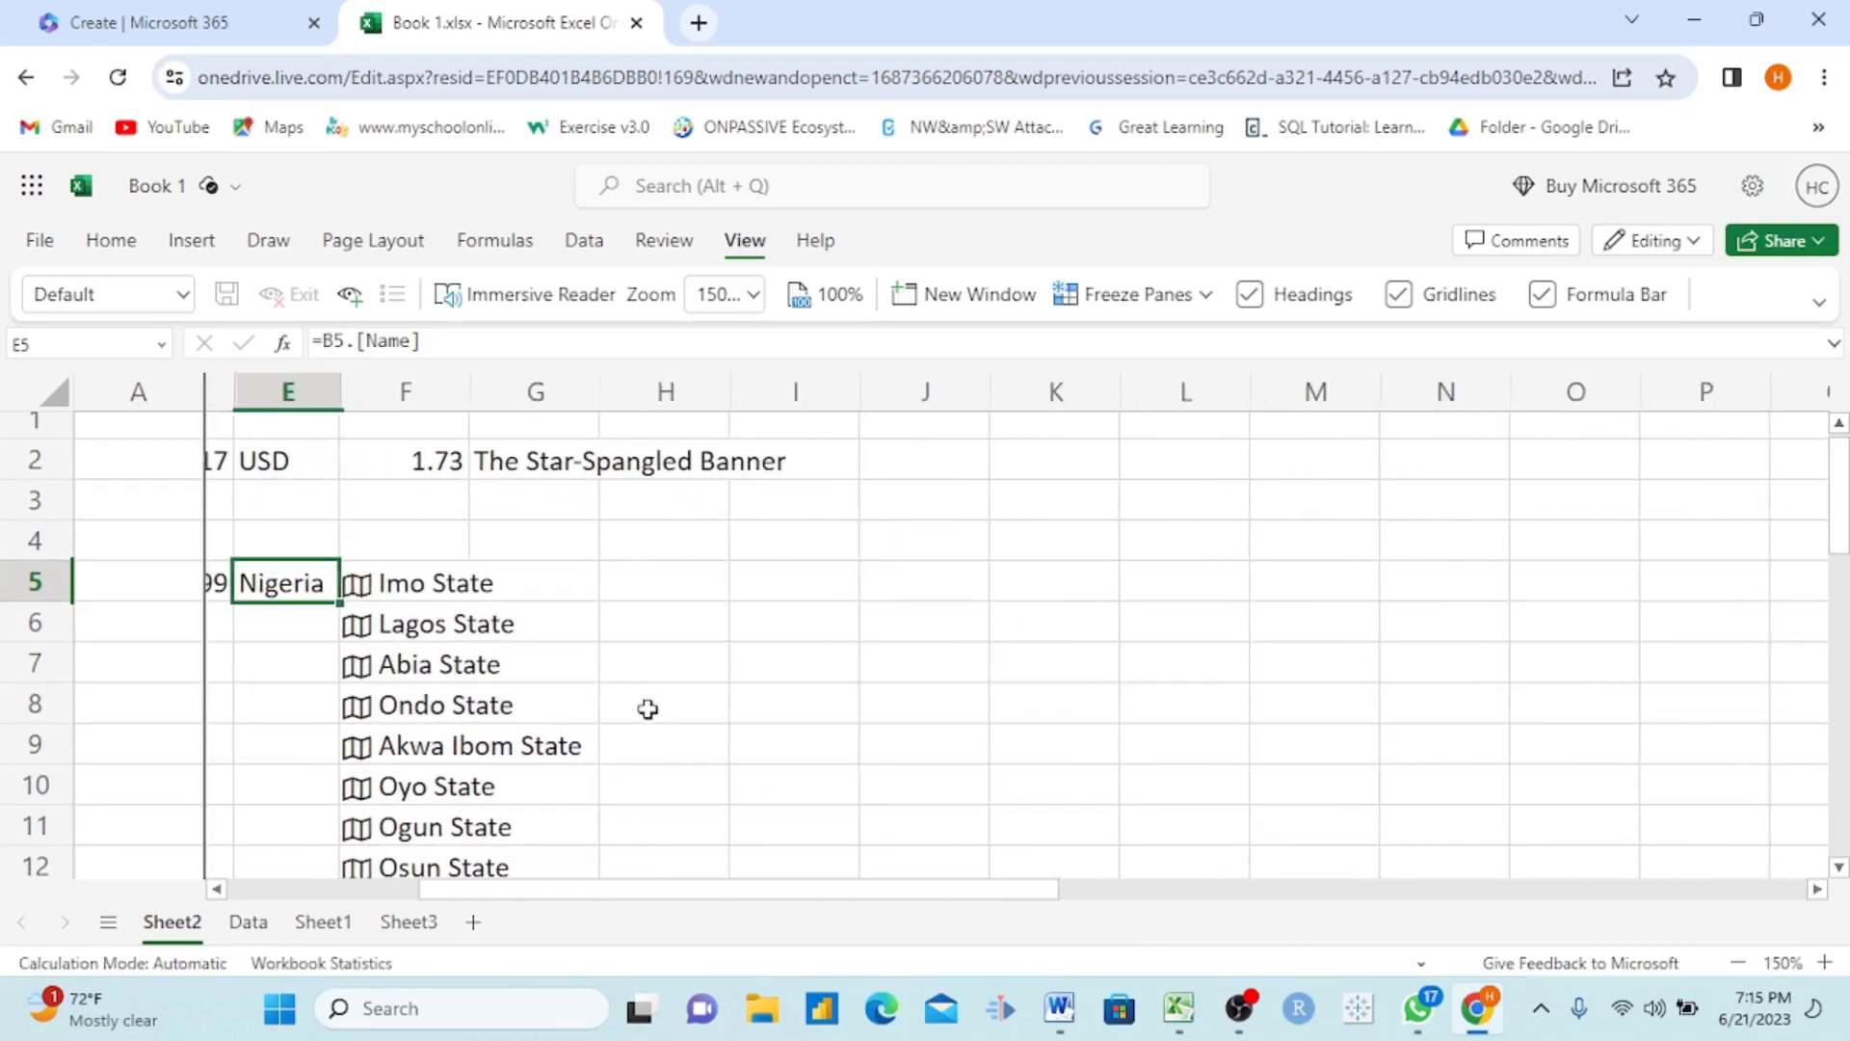
pyautogui.hscroll(-10, 648, 709)
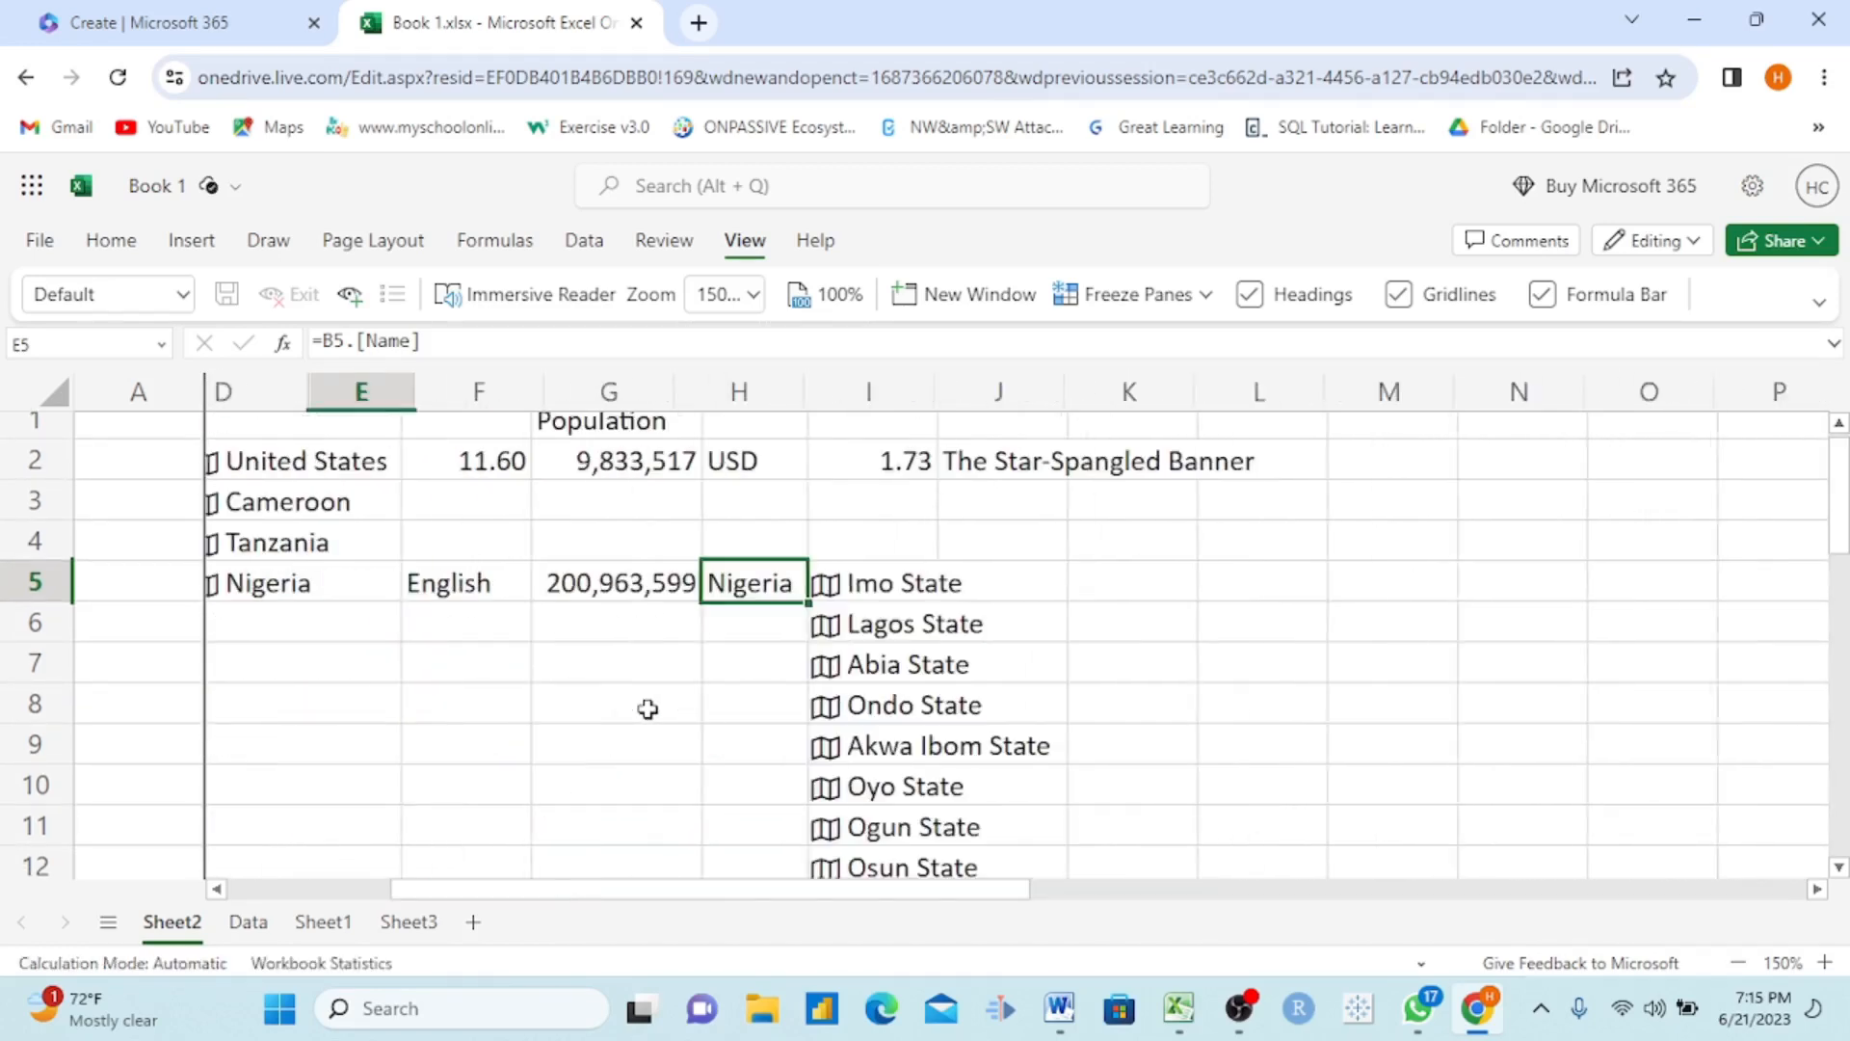
# Step: Fill column A with standard red and check how the frozen column behaves as the sheet moves sideways
pyautogui.click(135, 392)
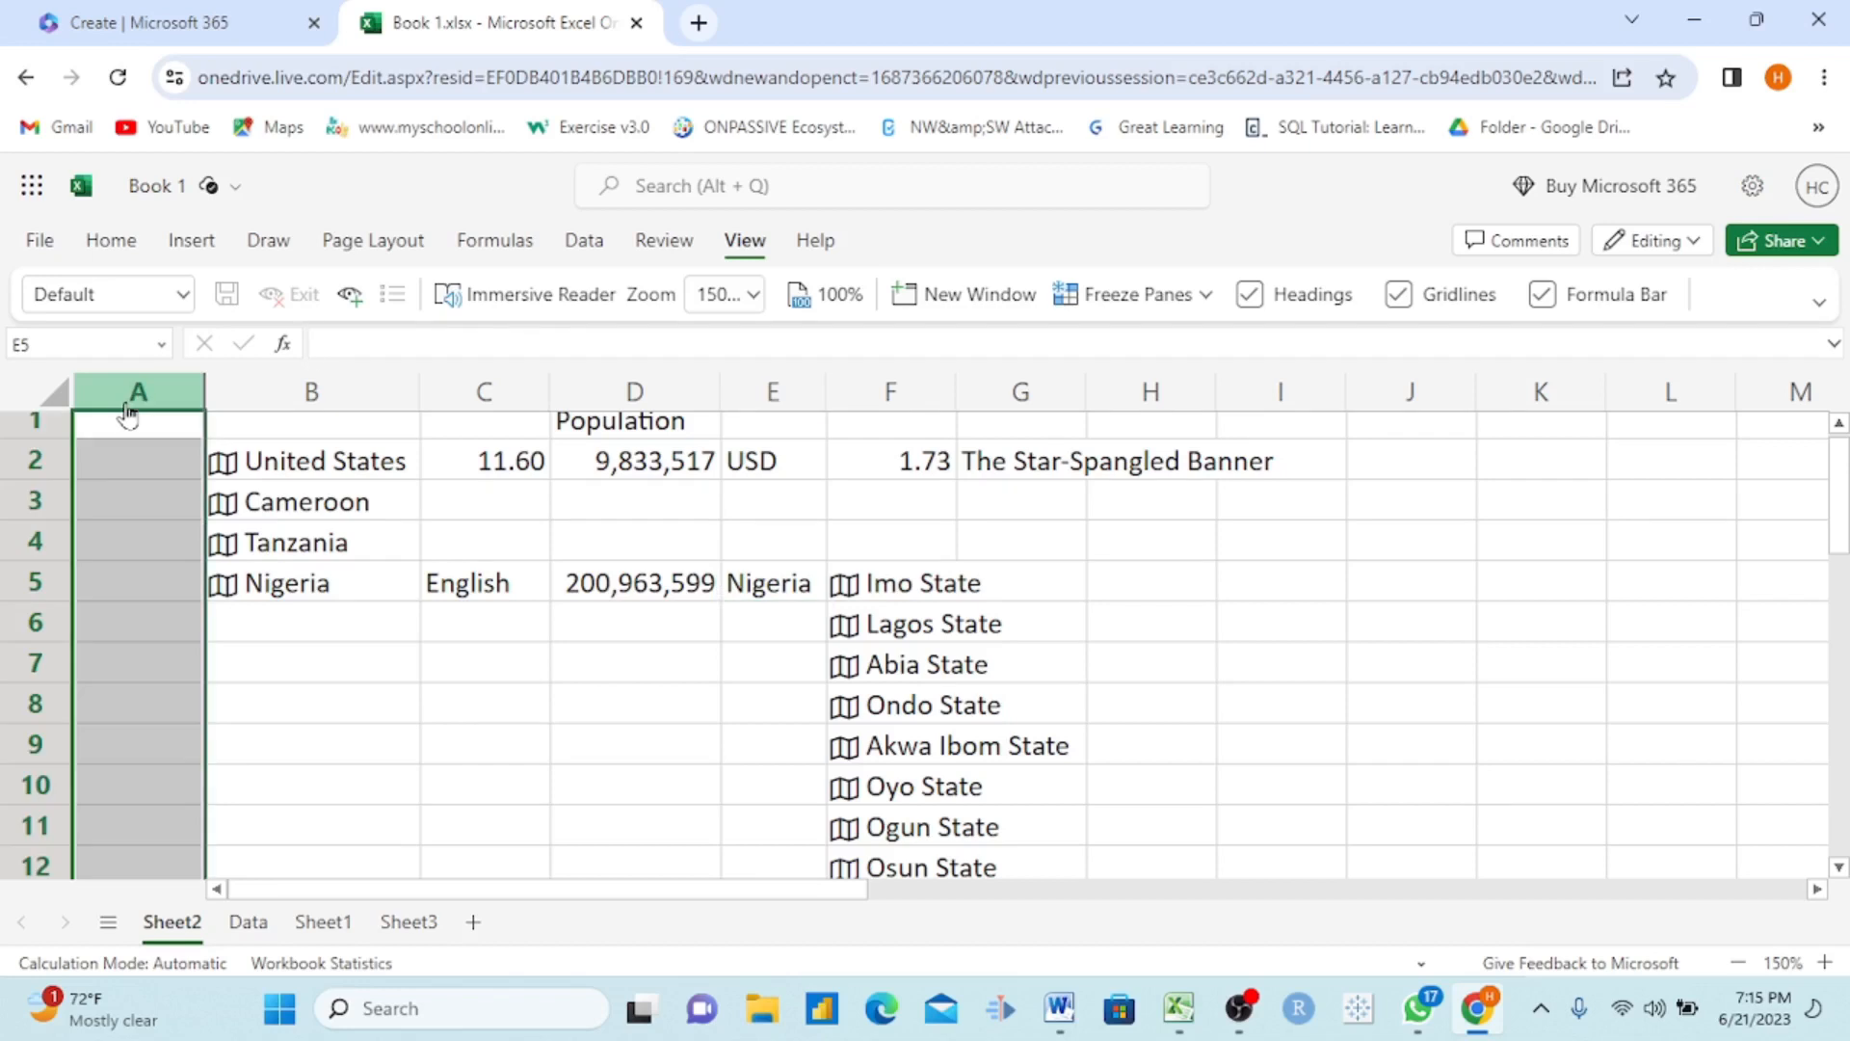
pyautogui.click(118, 248)
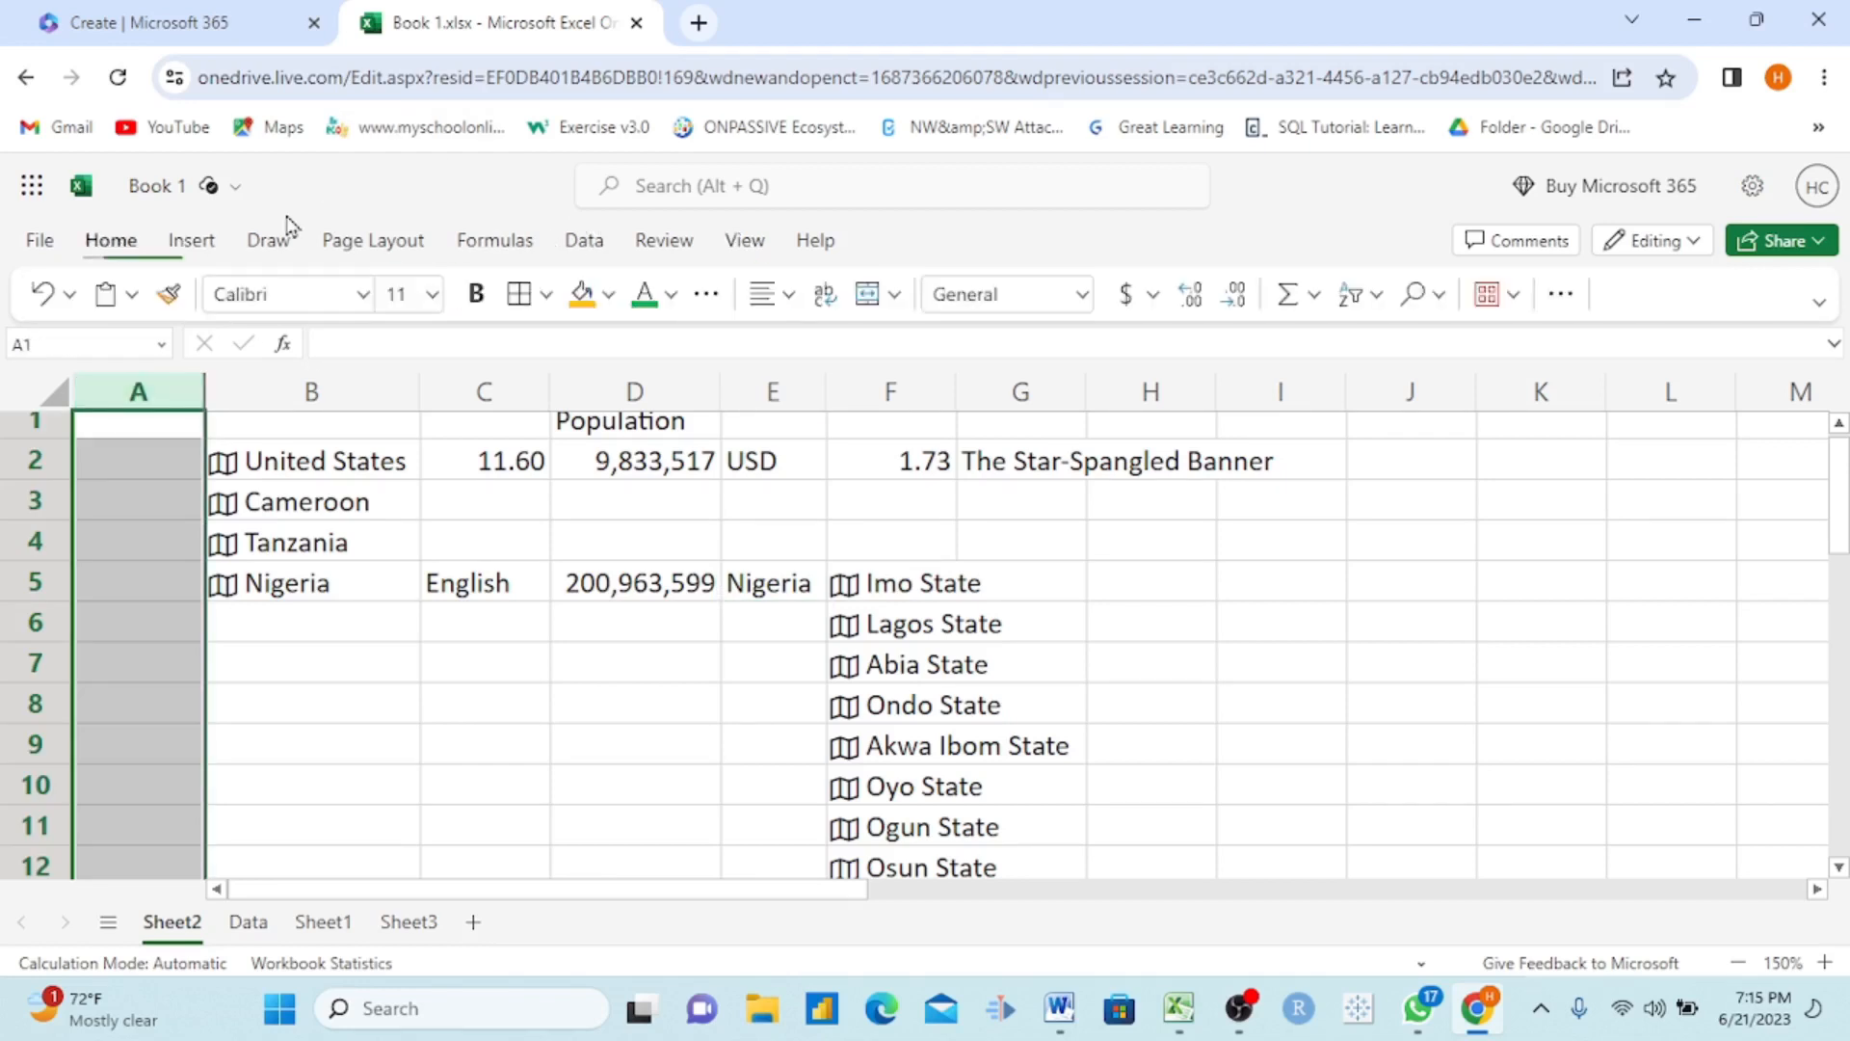
pyautogui.click(611, 297)
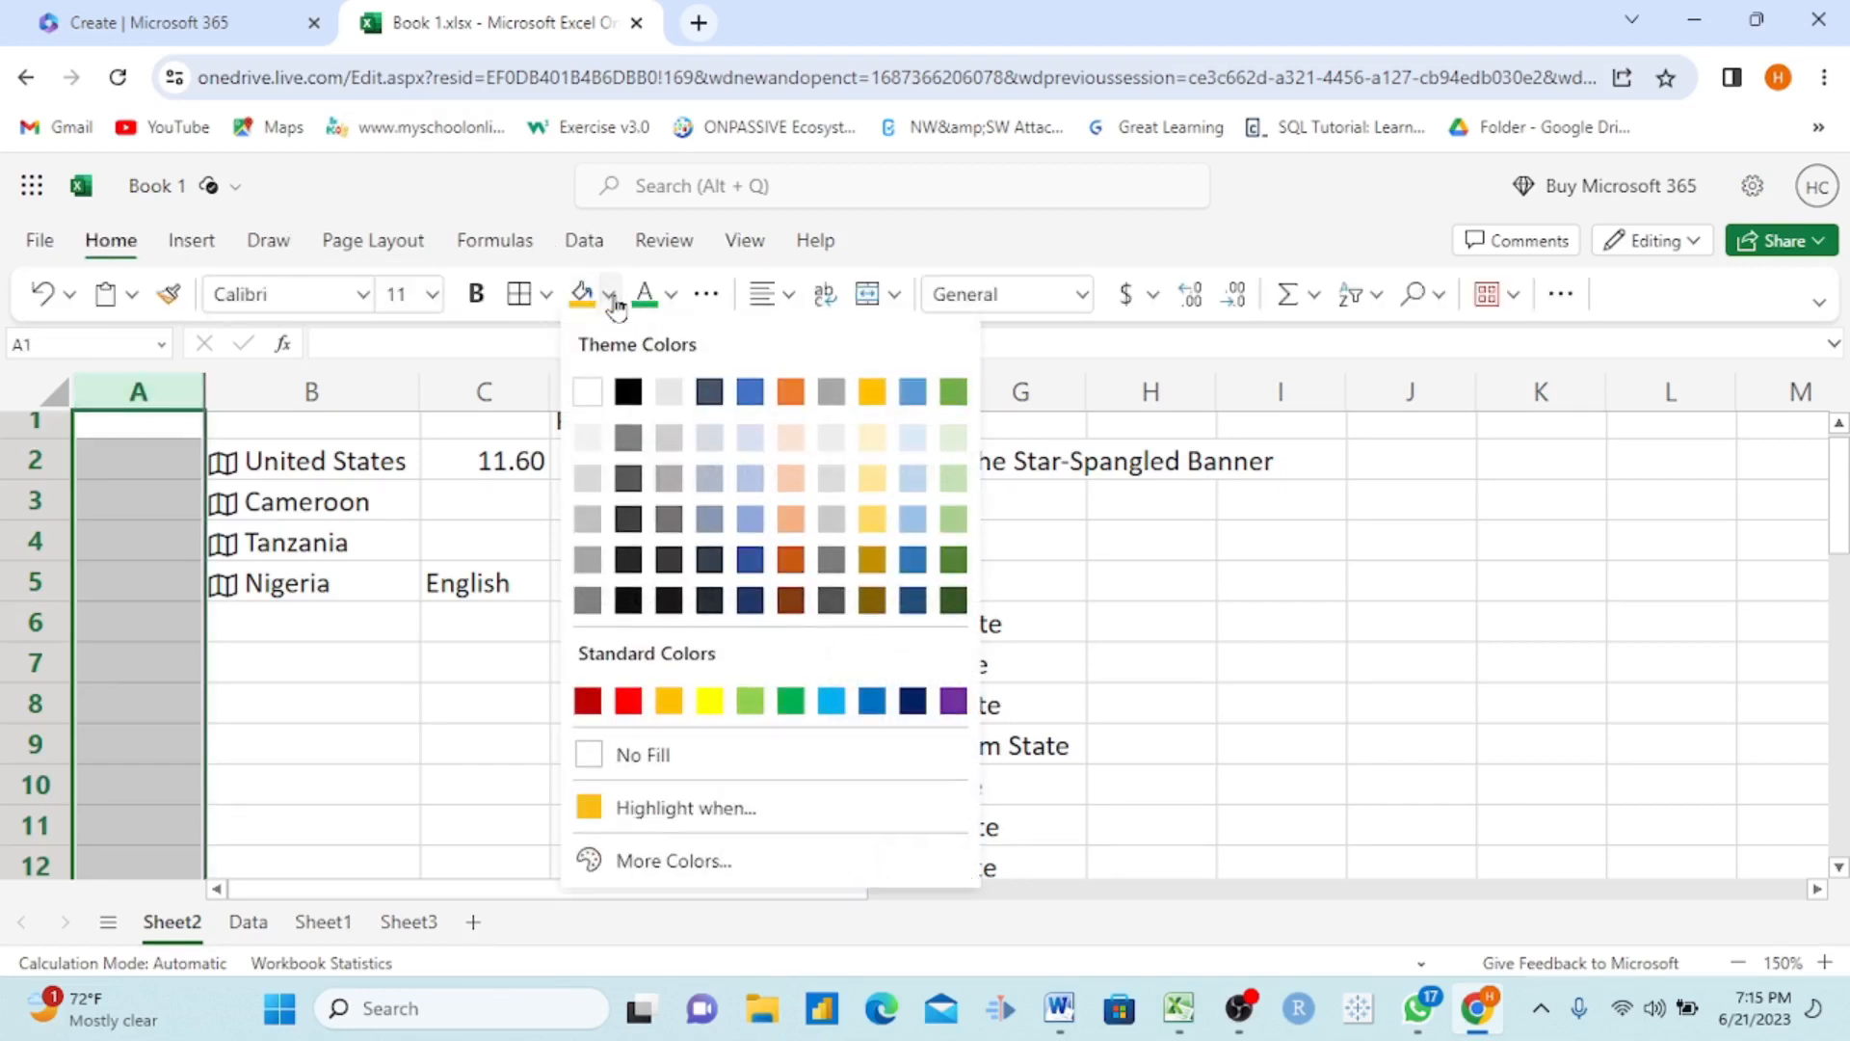
pyautogui.click(628, 701)
pyautogui.click(324, 670)
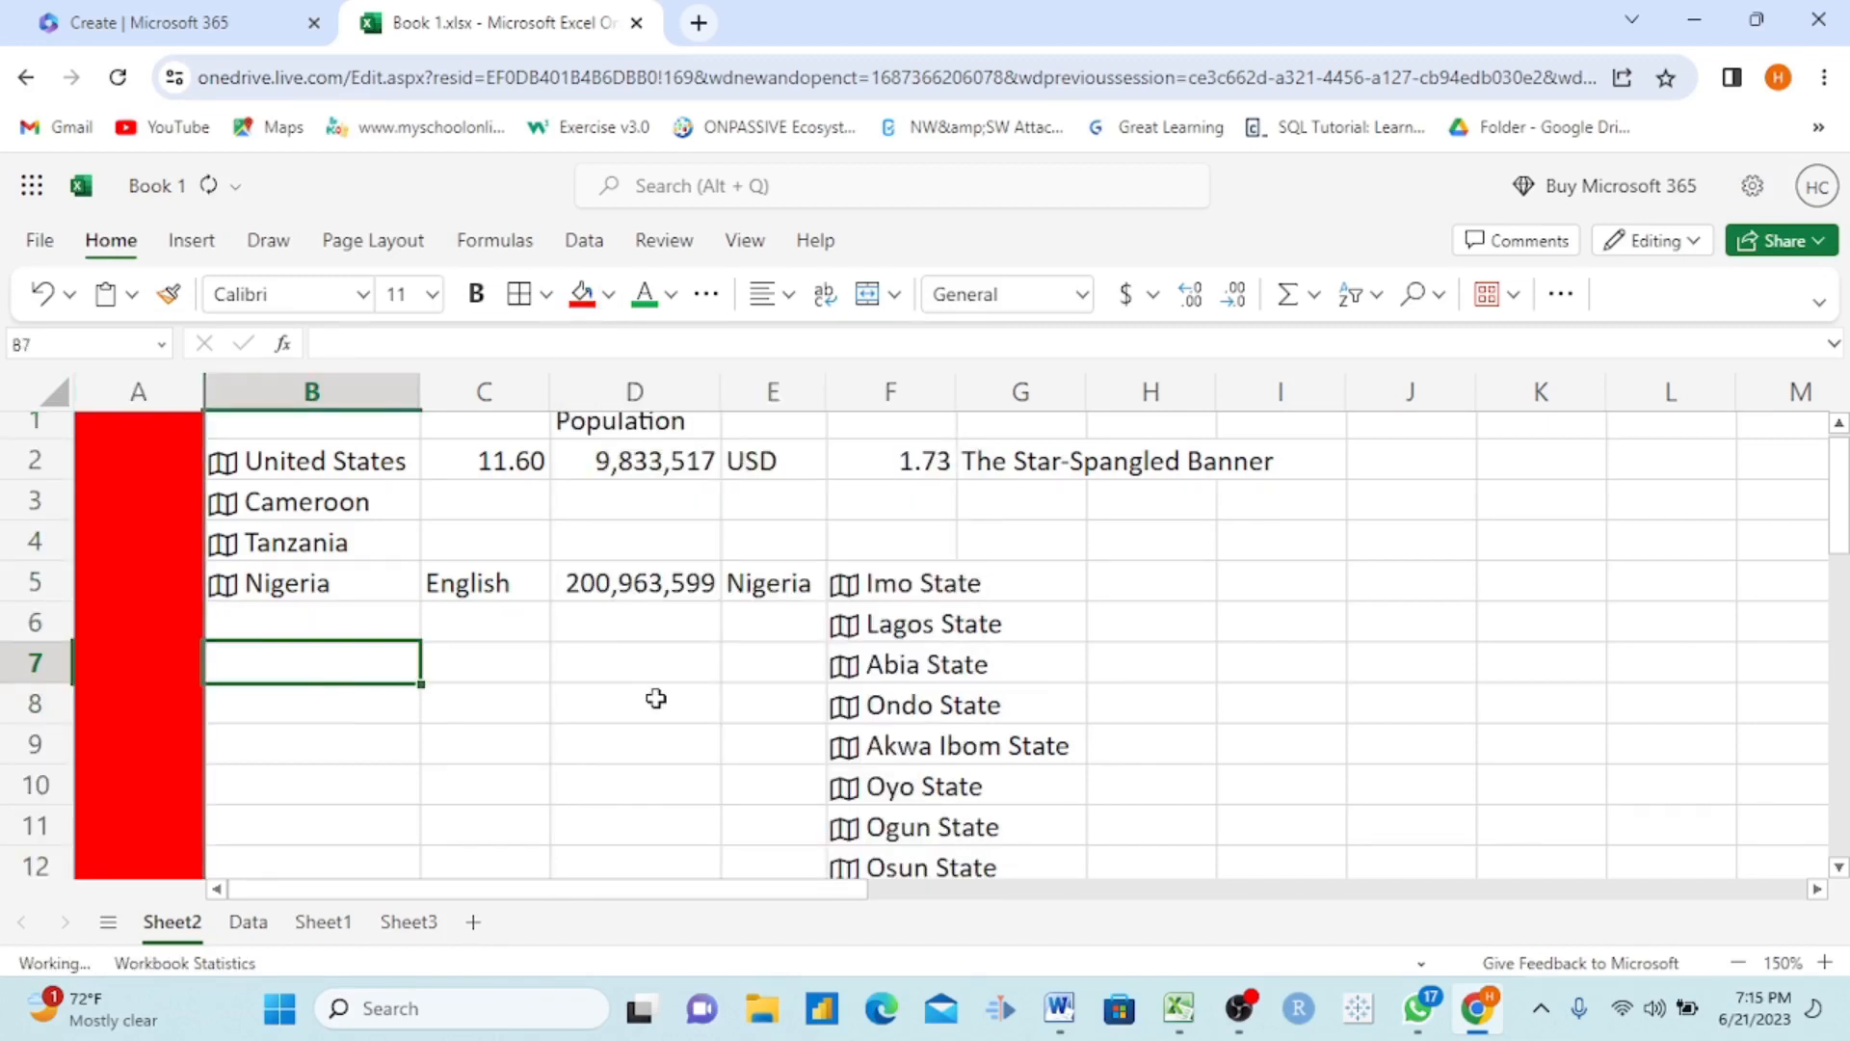
pyautogui.hscroll(6, 657, 698)
pyautogui.hscroll(-6, 656, 697)
pyautogui.hscroll(2, 657, 698)
pyautogui.hscroll(-2, 657, 698)
pyautogui.hscroll(3, 657, 698)
pyautogui.hscroll(-3, 656, 698)
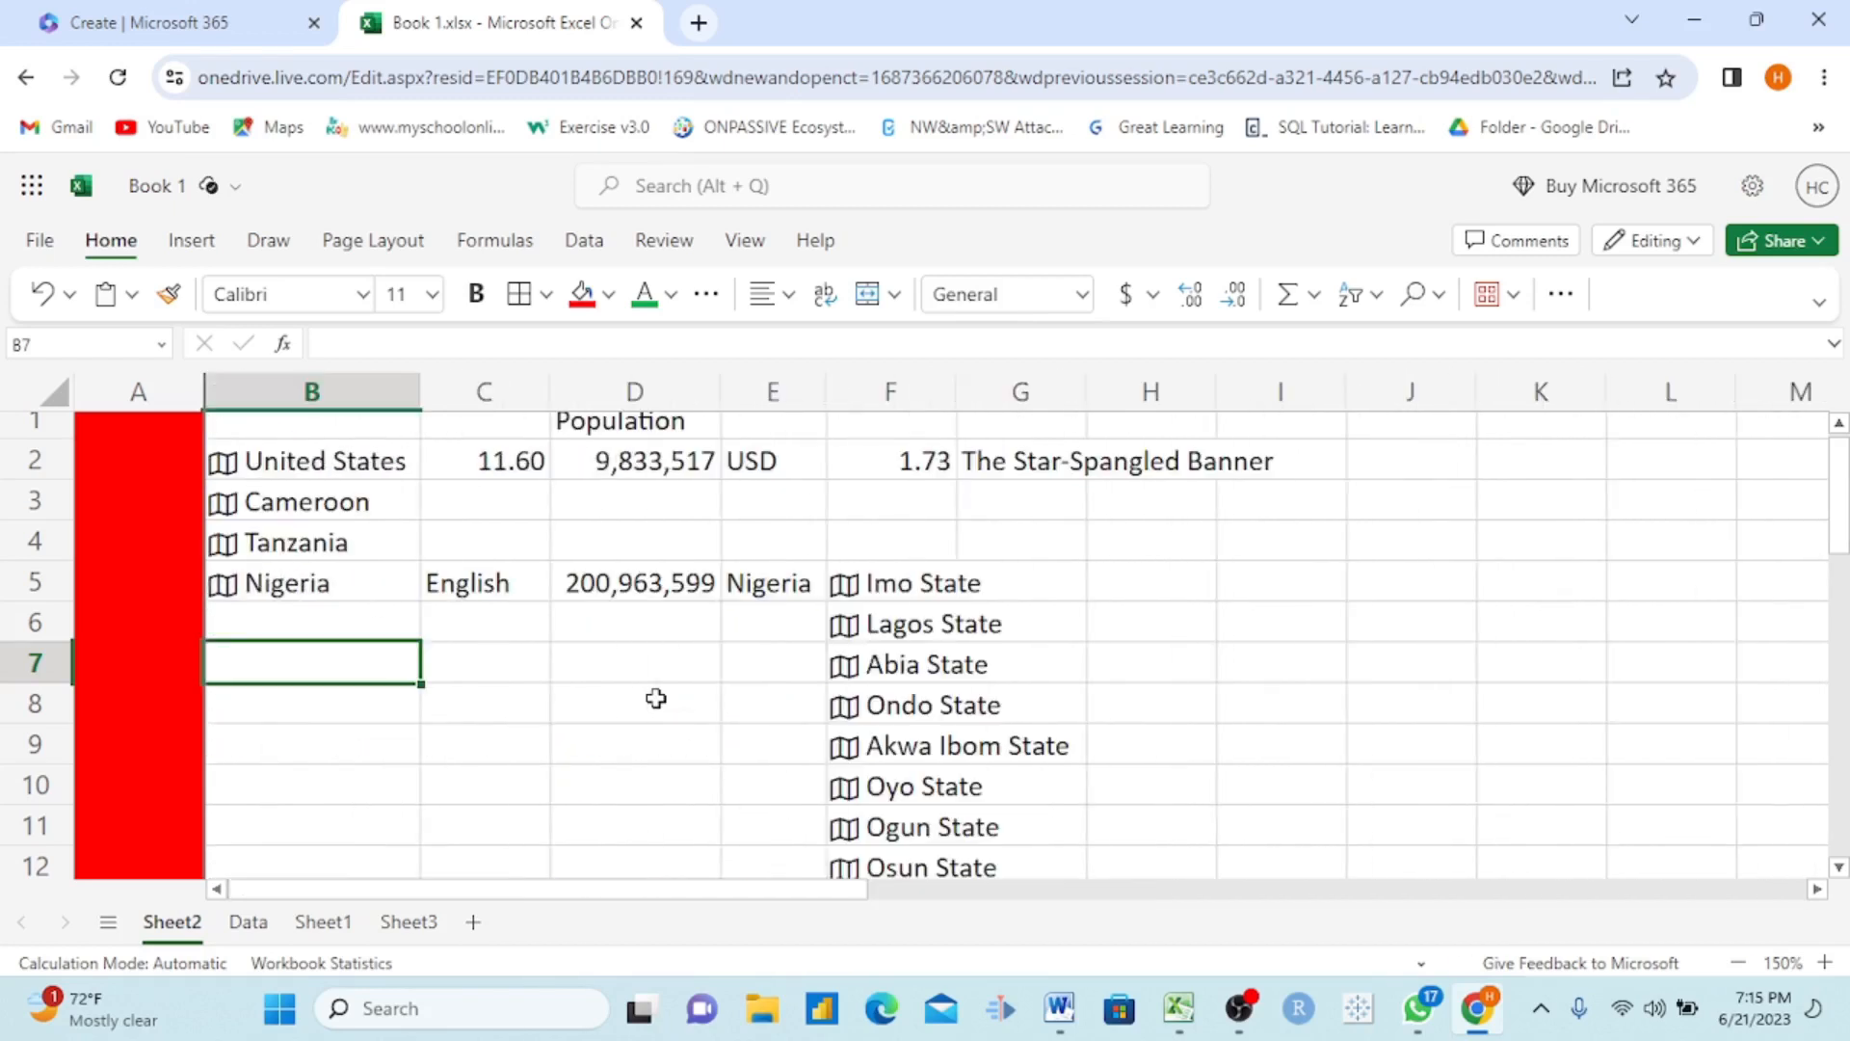
# Step: Unfreeze the first column of Sheet2
pyautogui.click(753, 249)
pyautogui.click(1210, 297)
pyautogui.click(1163, 347)
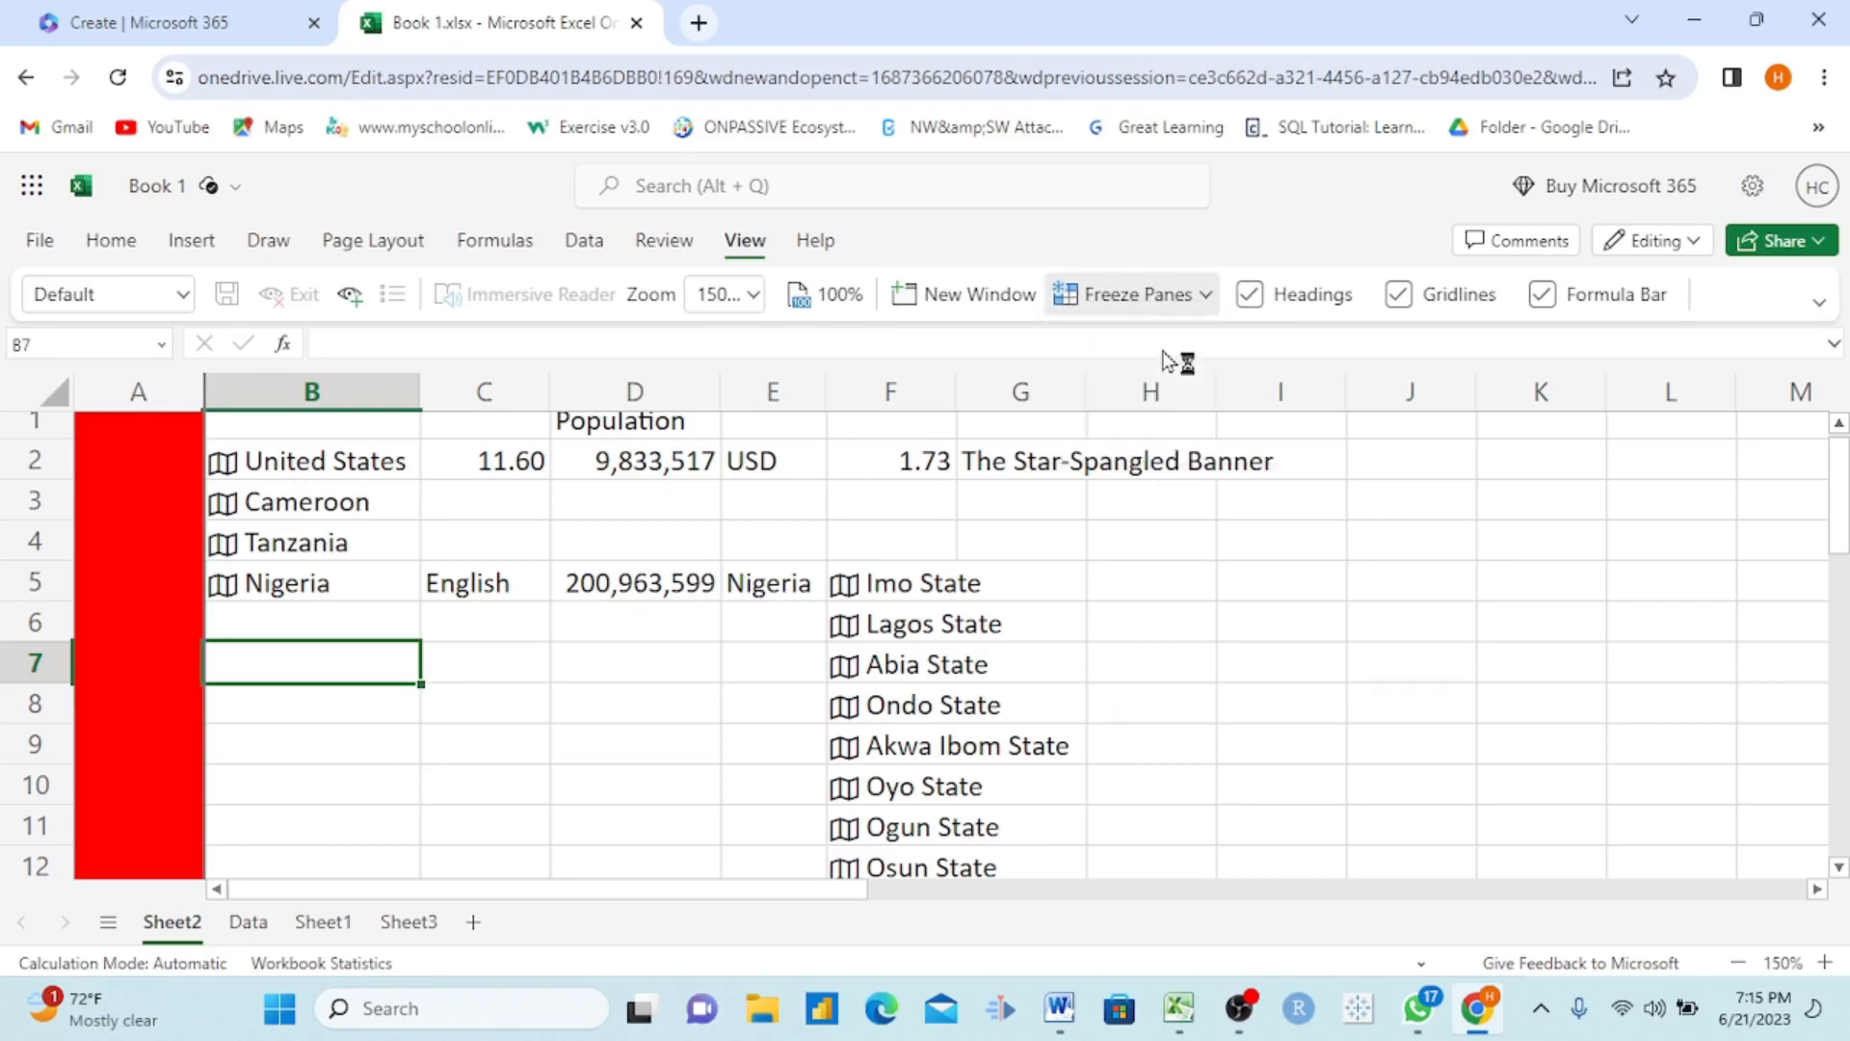